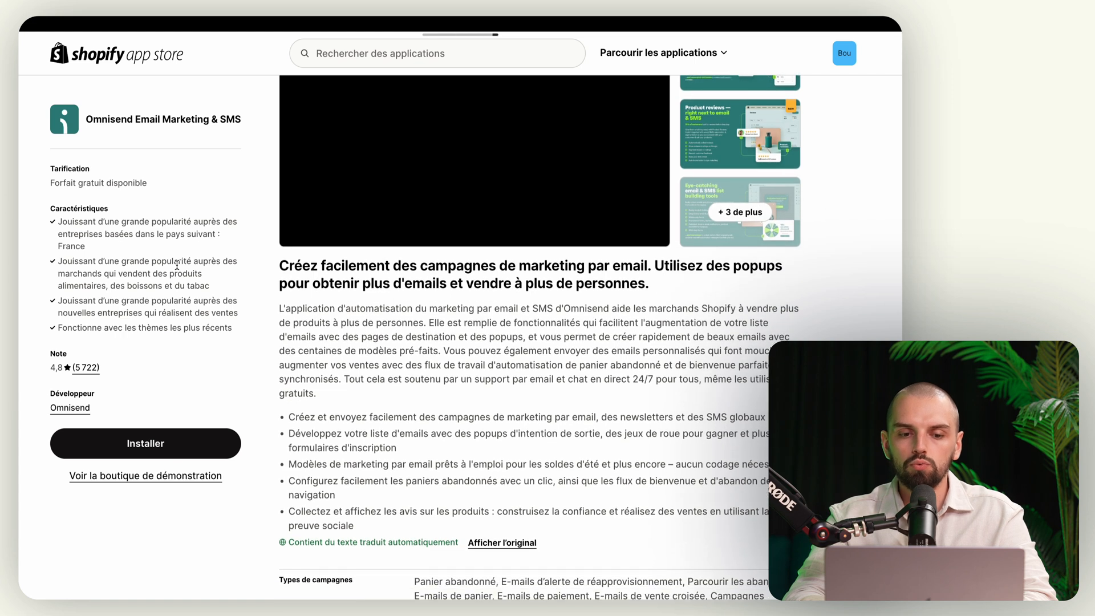
Step: Install the Omnisend Email Marketing & SMS app on the store and approve its data access
click(152, 445)
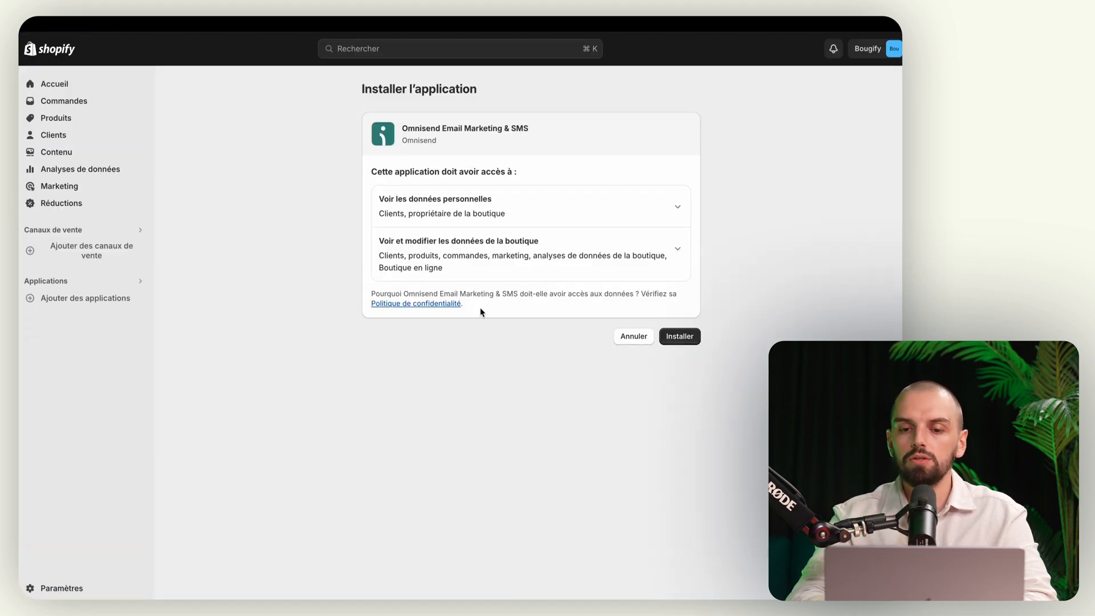
click(679, 337)
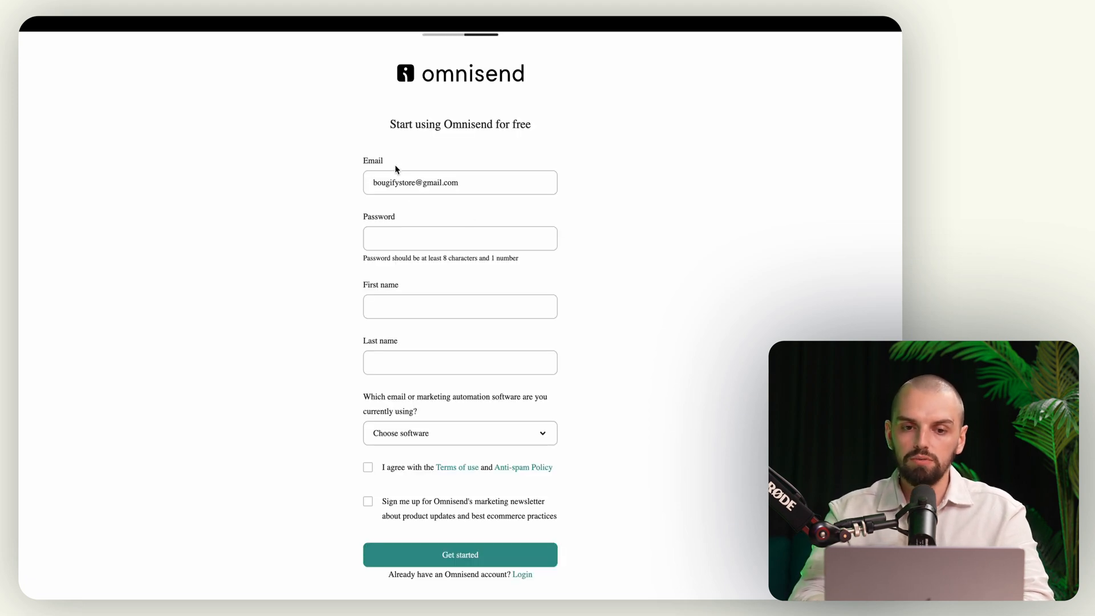
Step: Enter the account password and the user's first and last name
click(391, 241)
key(ctrl+v)
click(442, 299)
text(Lo)
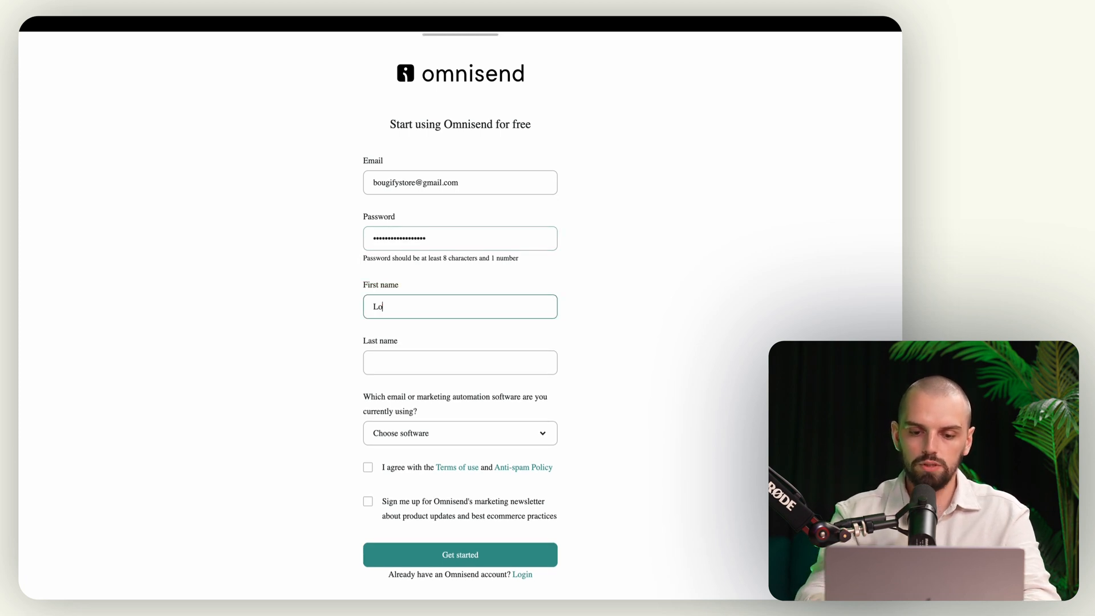
click(428, 365)
text(ST)
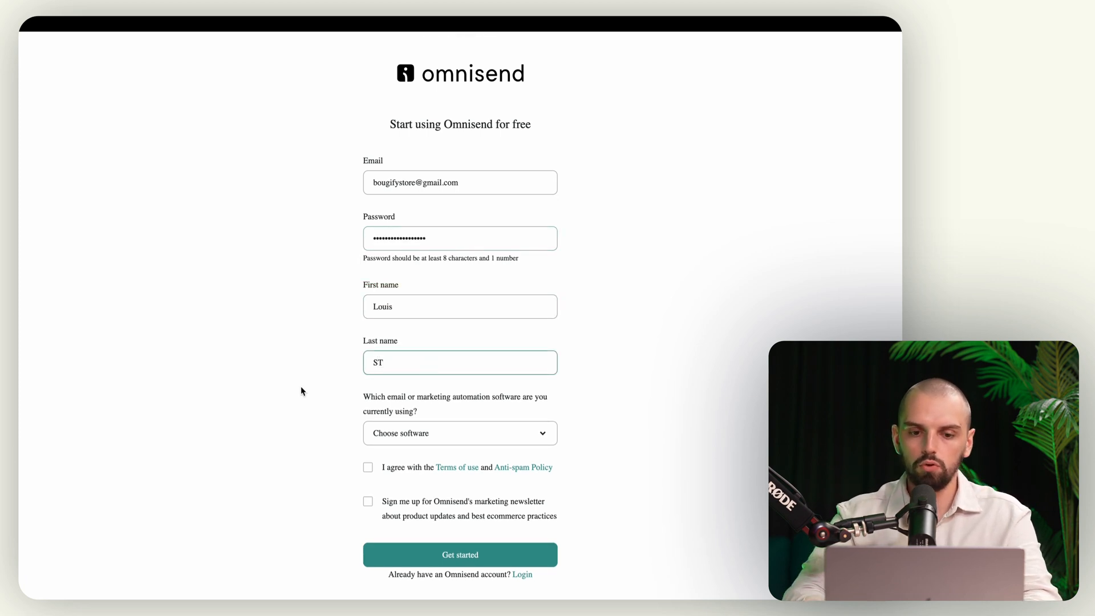
Step: Choose None as current marketing software, accept the terms, and submit the sign-up form
scroll(307, 378, down, 1)
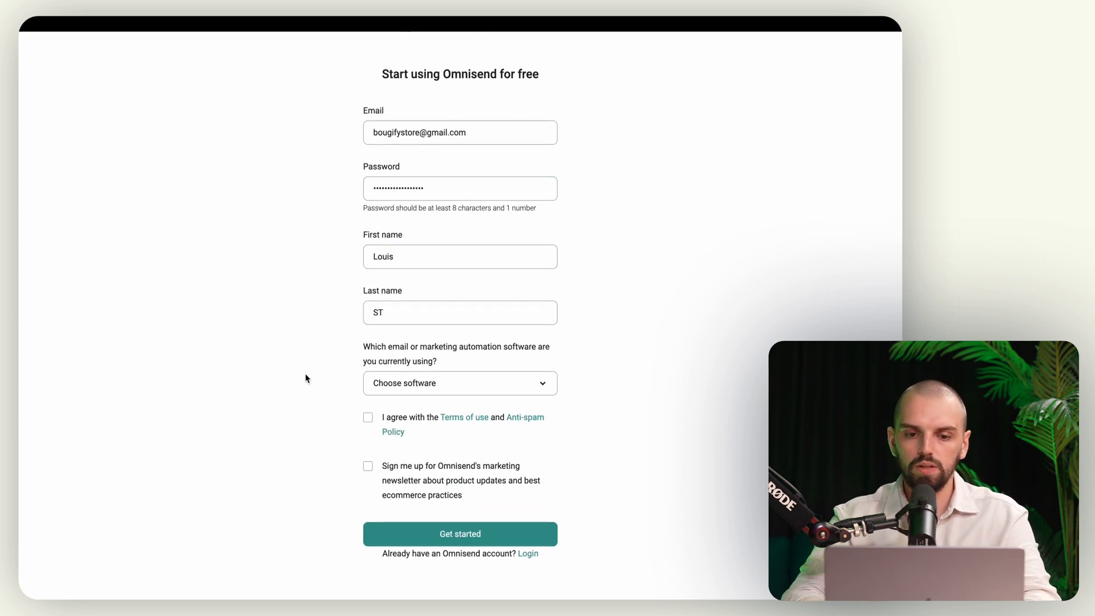
click(414, 391)
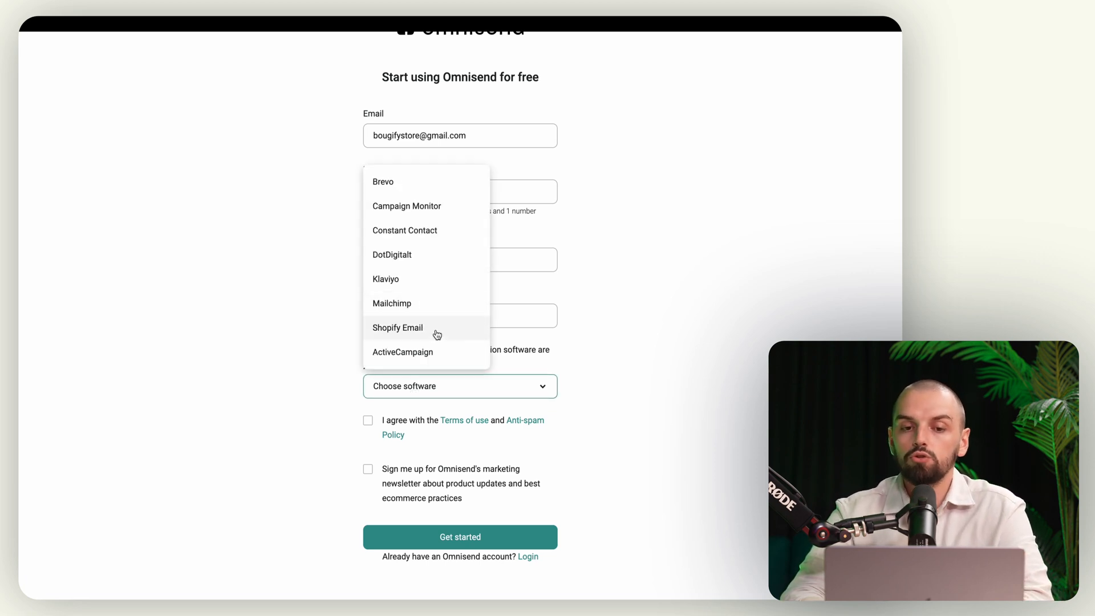
scroll(435, 334, down, 3)
click(409, 351)
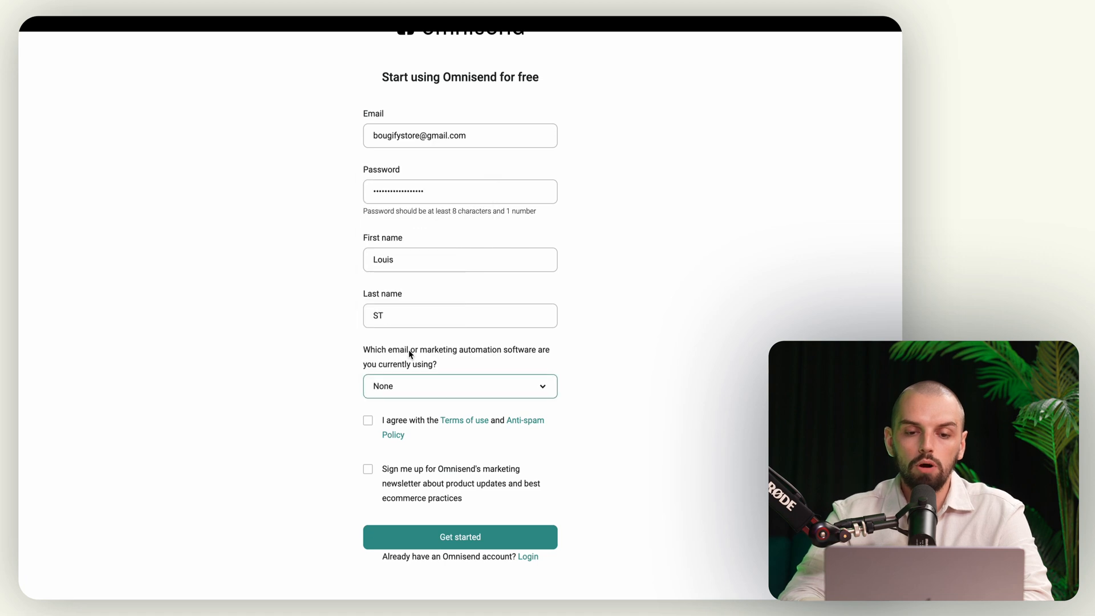
click(304, 348)
scroll(306, 349, down, 1)
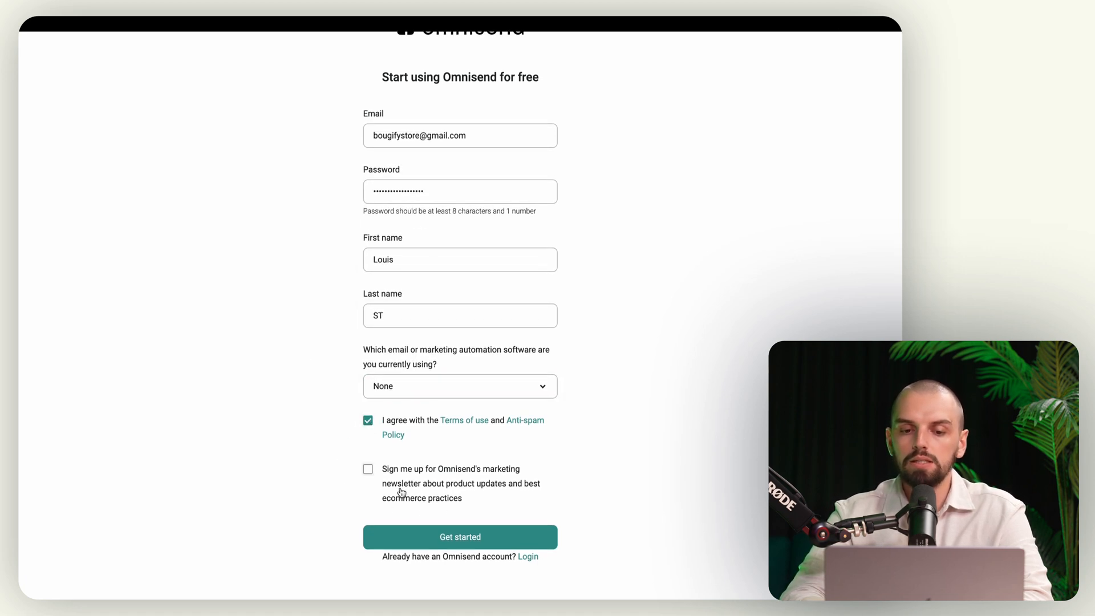
click(468, 540)
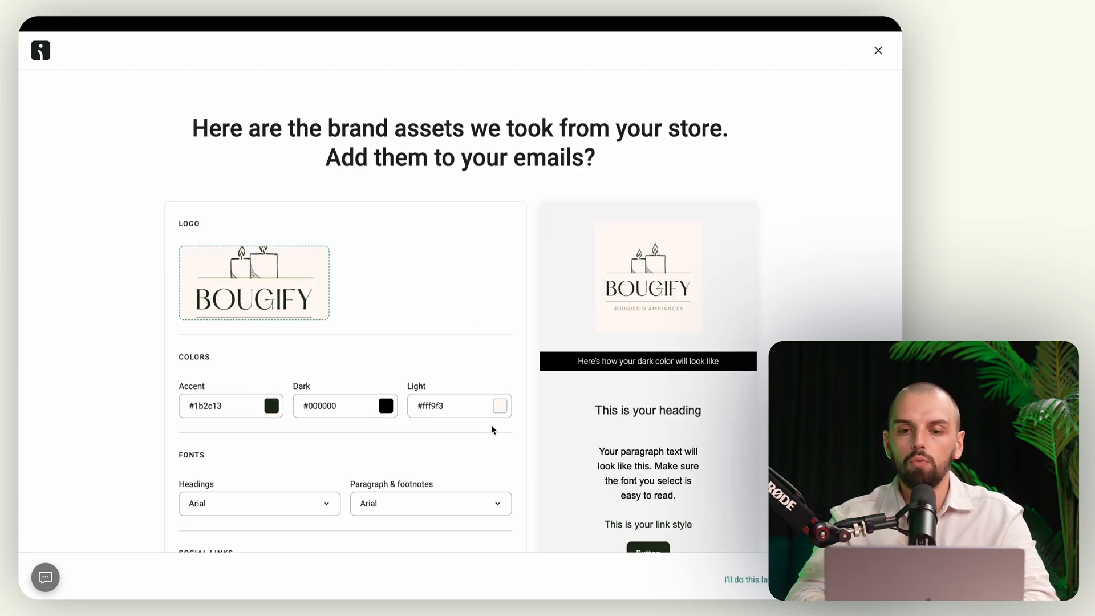
Step: Review the imported brand colours, leaving the Light colour unchanged
scroll(721, 316, down, 2)
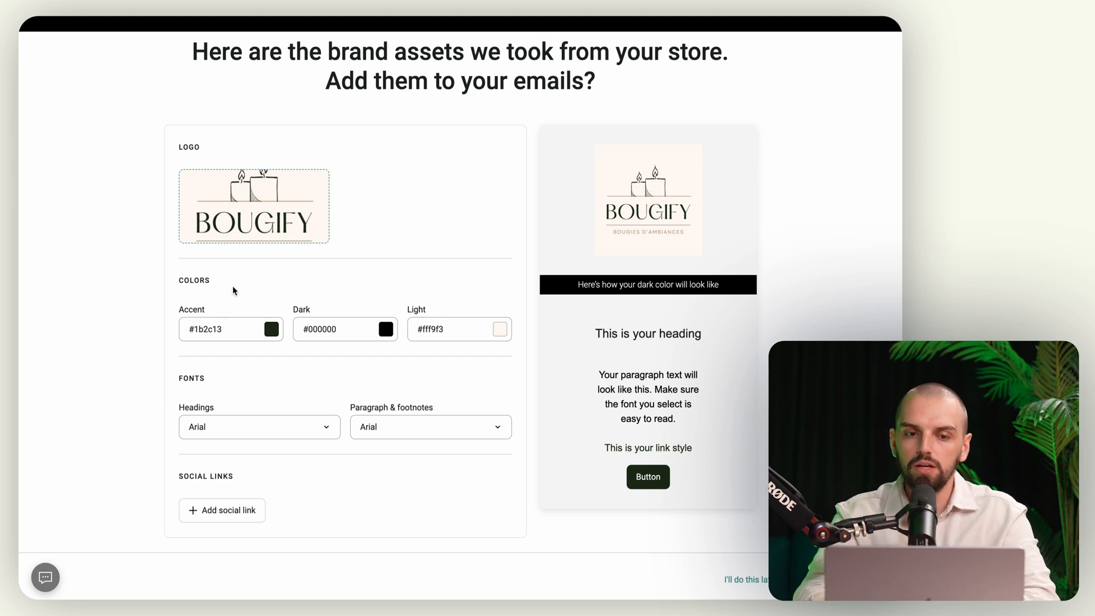
mouse_move(273, 214)
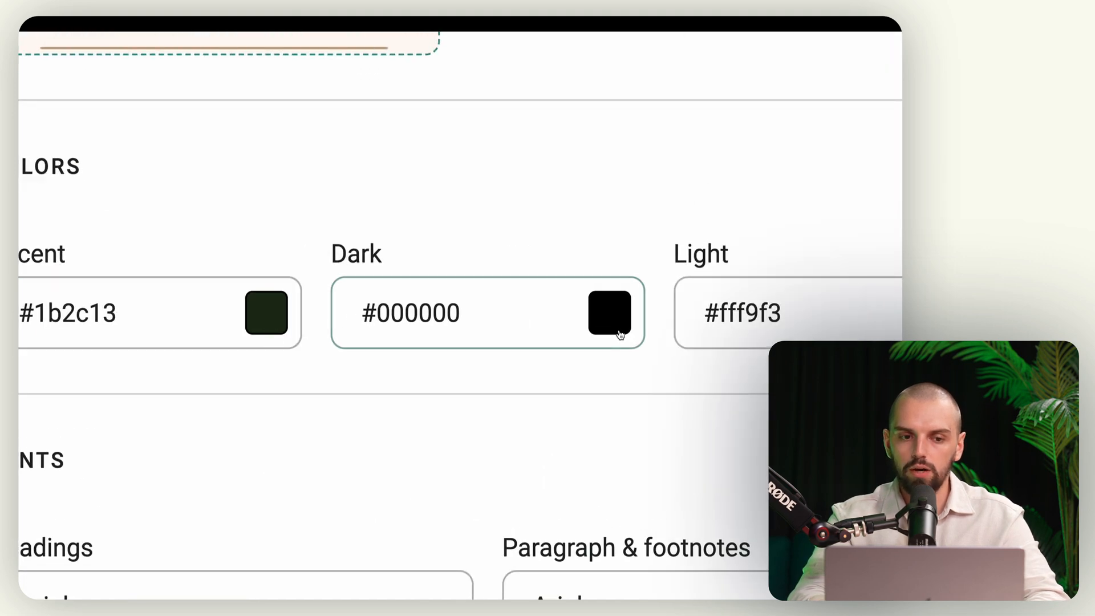
click(779, 329)
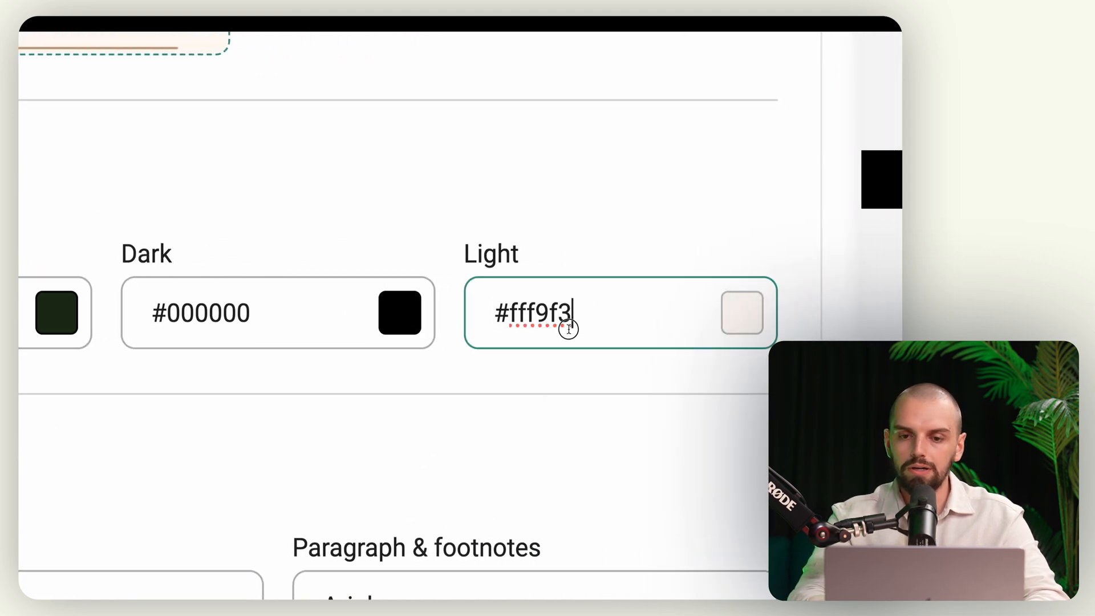
triple_click(568, 330)
click(546, 160)
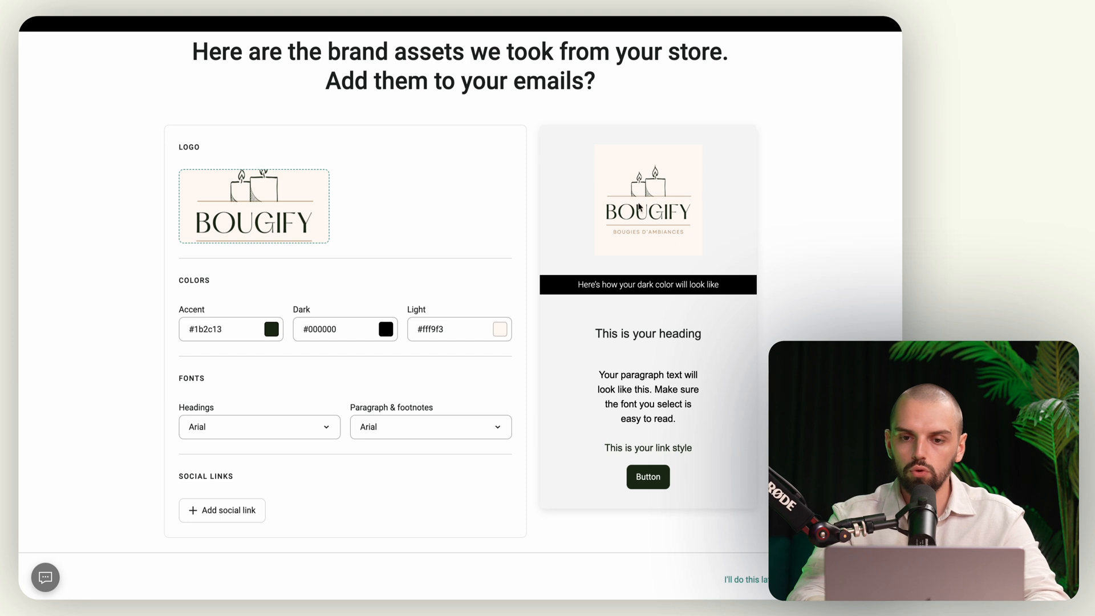
Step: Set the headings font to Poppins
click(310, 435)
scroll(248, 348, down, 5)
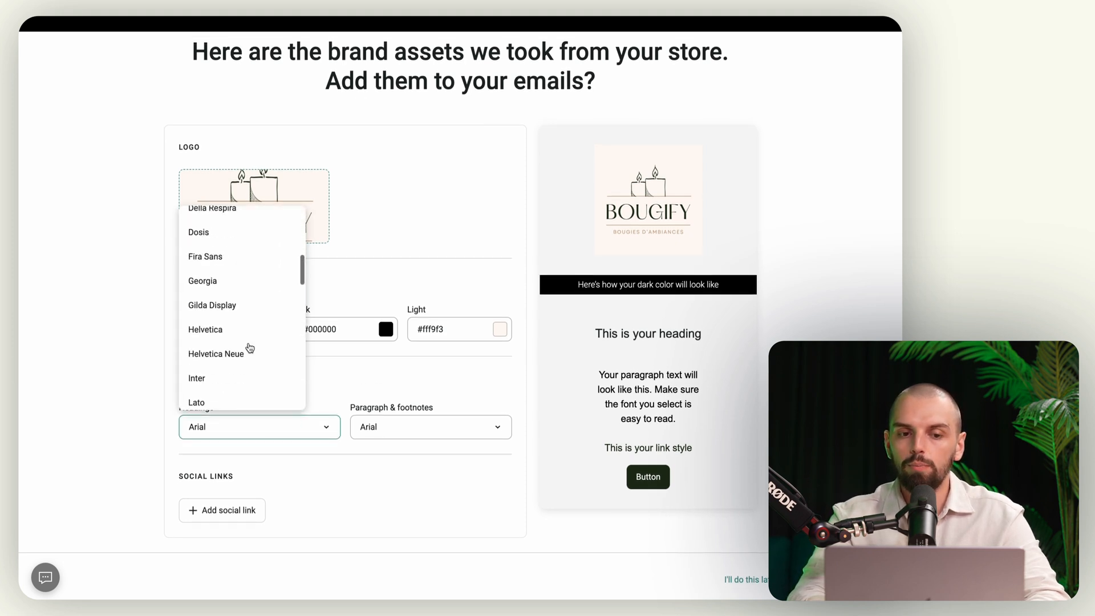
scroll(250, 348, down, 10)
scroll(250, 348, up, 3)
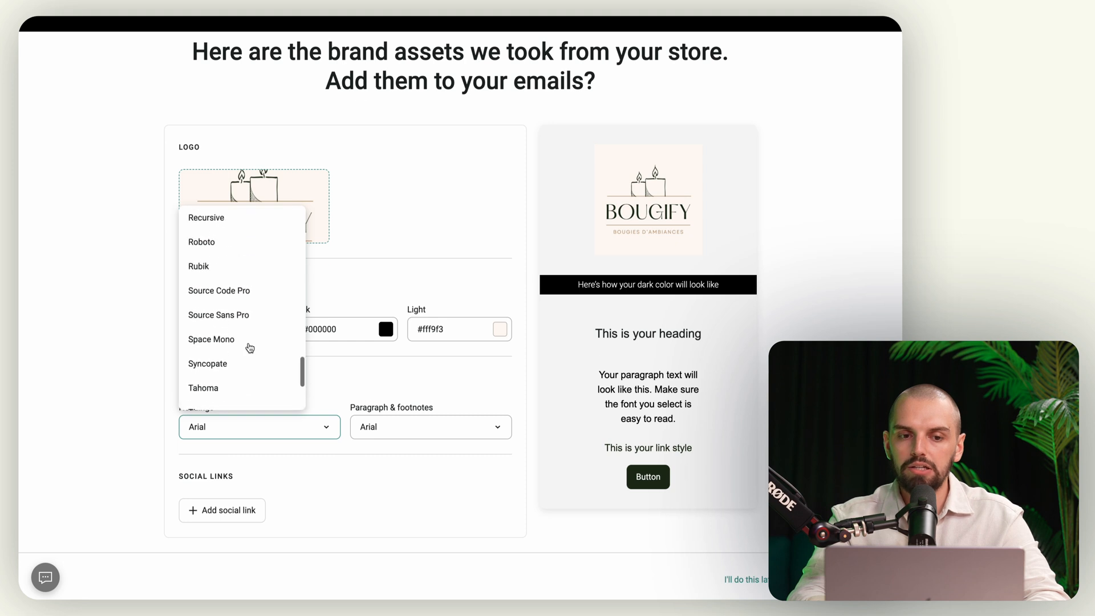
scroll(250, 348, up, 4)
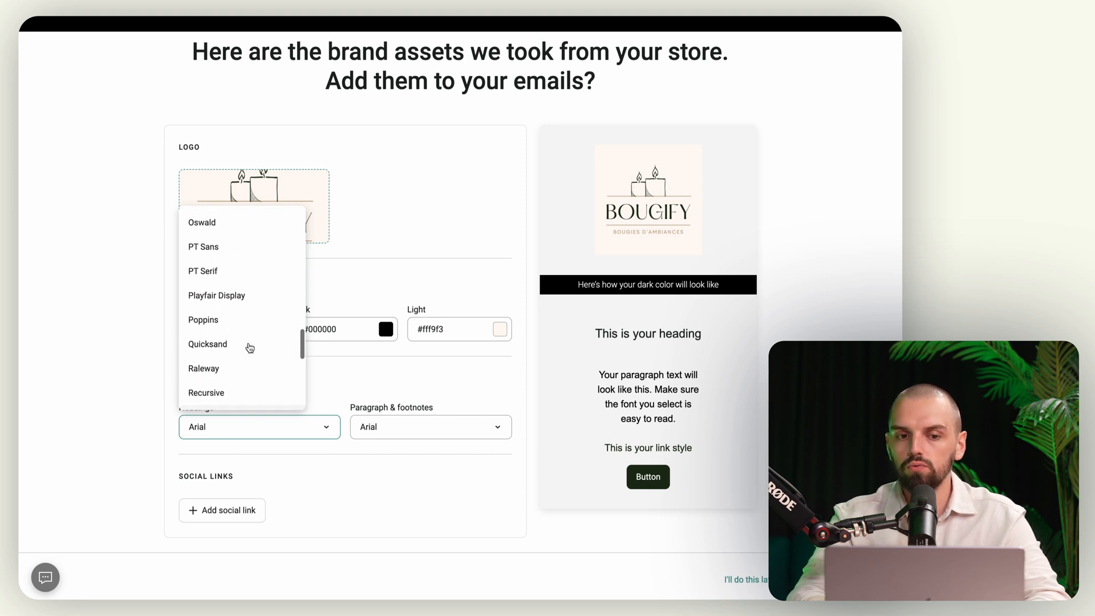
scroll(249, 350, up, 2)
click(228, 362)
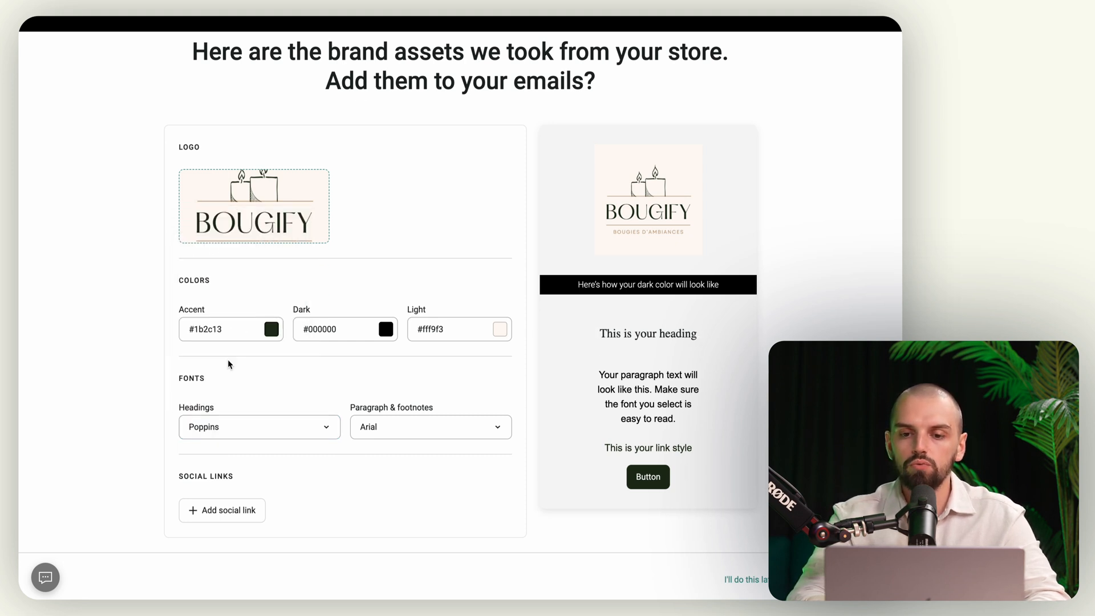
Step: Set the paragraph and footnotes font to Poppins and save the brand assets
click(400, 428)
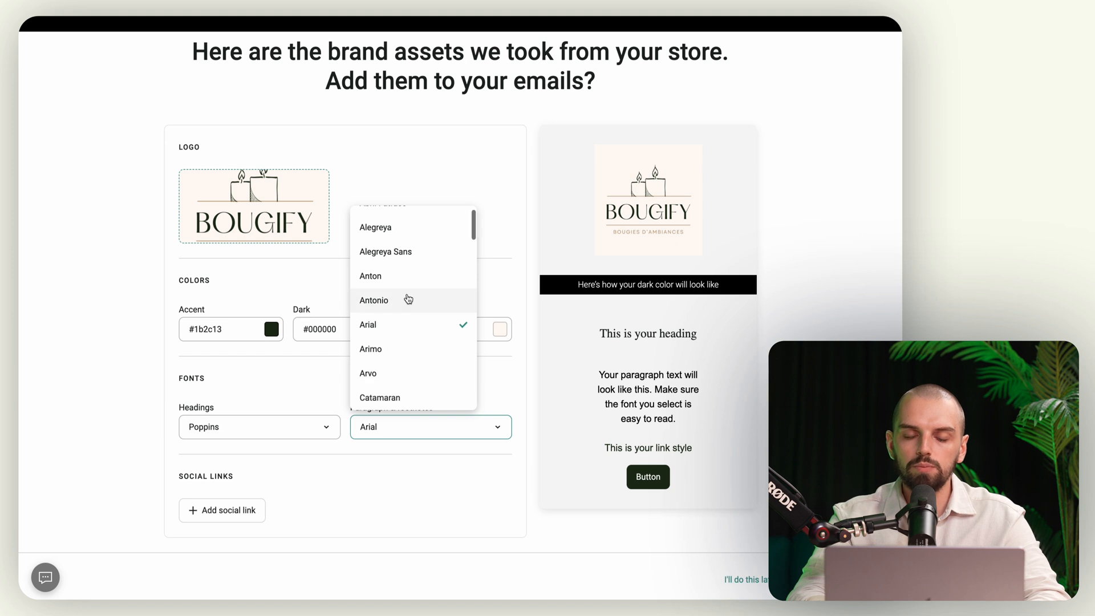
scroll(401, 358, down, 3)
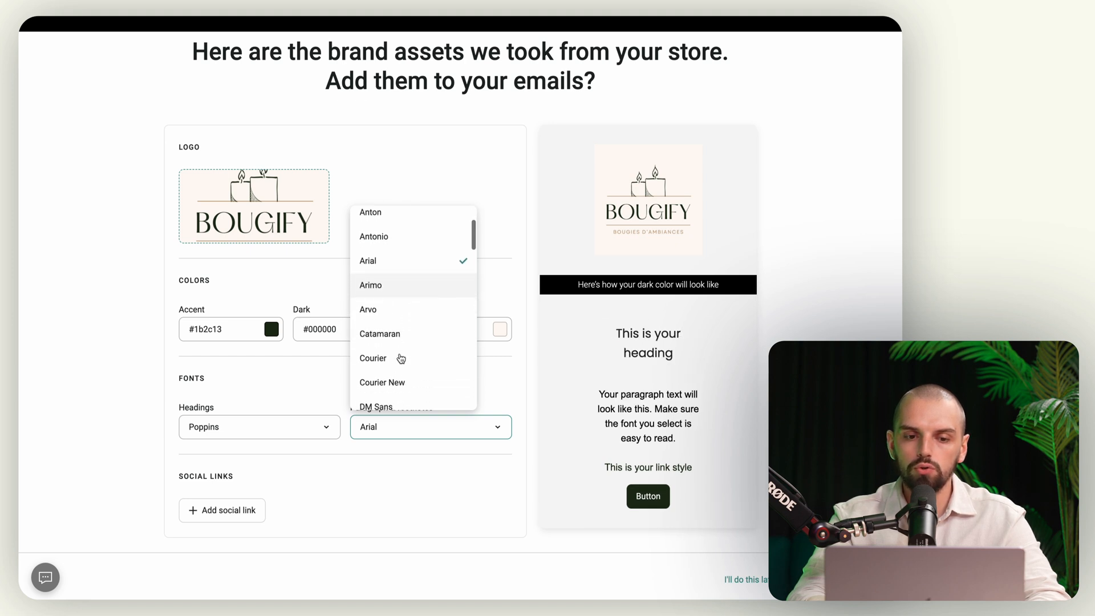
scroll(401, 358, down, 5)
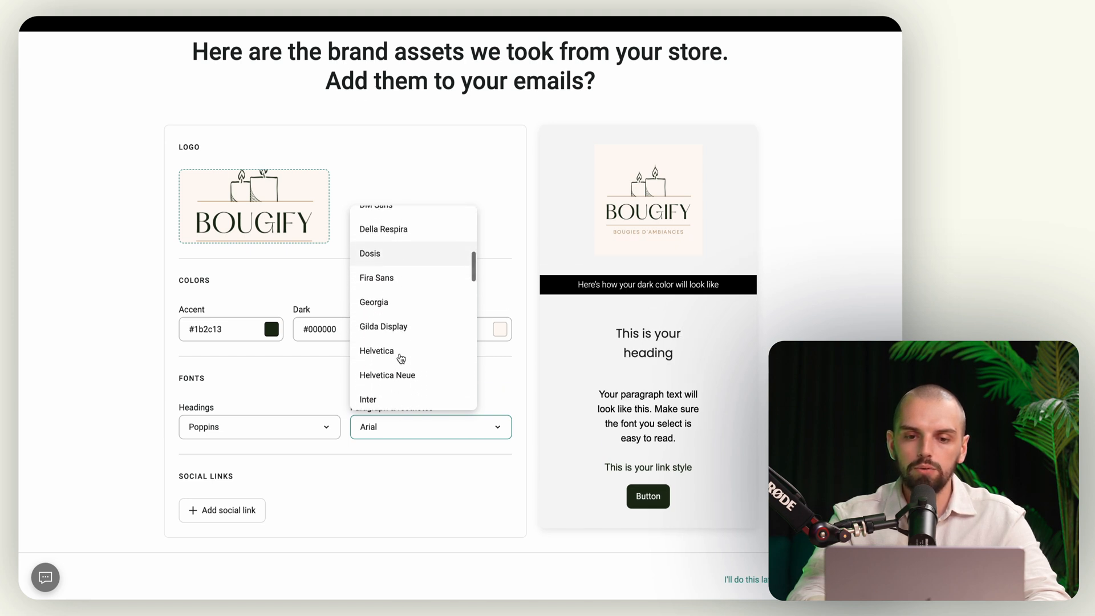
scroll(401, 358, down, 10)
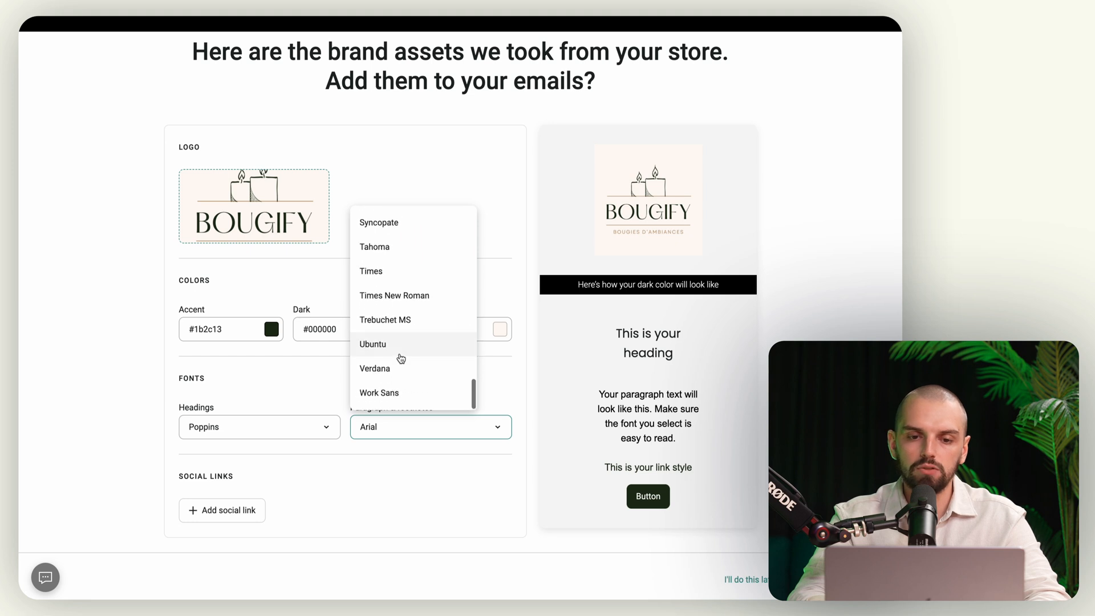
scroll(401, 358, up, 5)
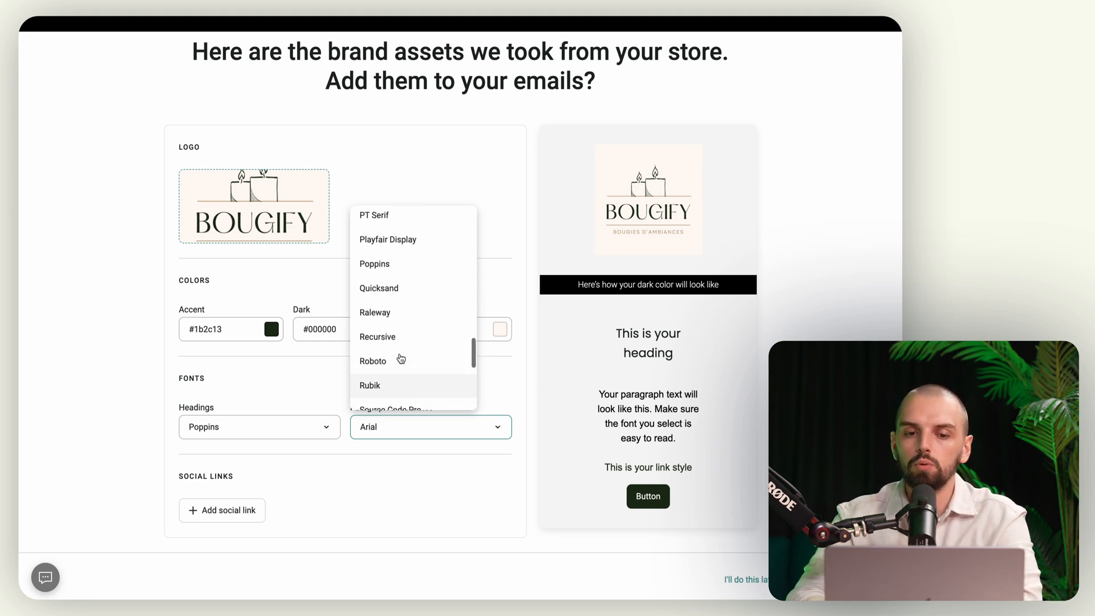
scroll(401, 358, up, 1)
click(405, 297)
click(419, 381)
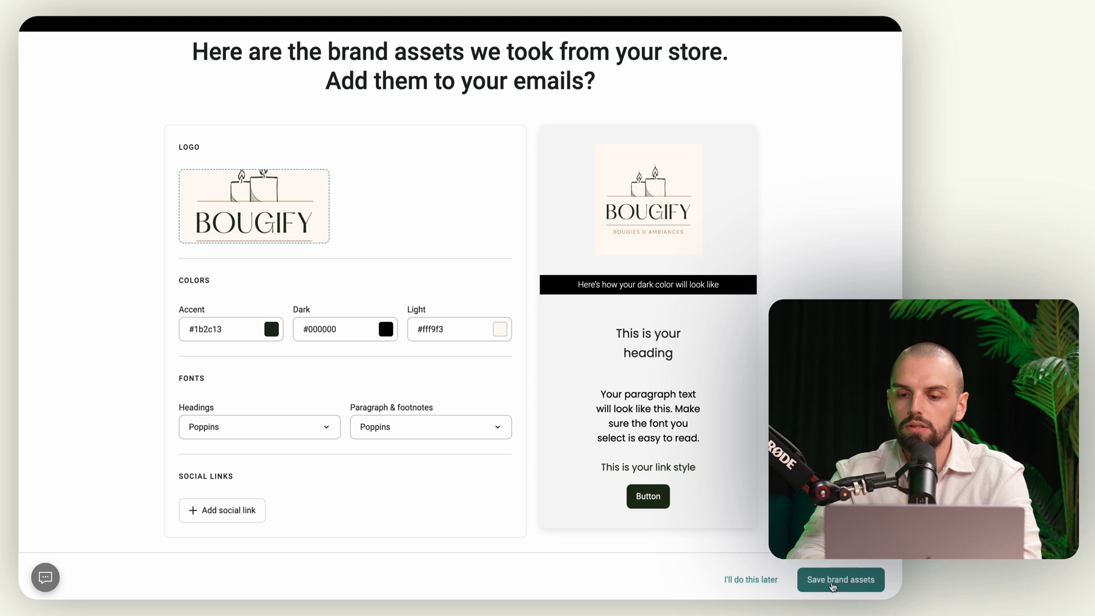
click(832, 583)
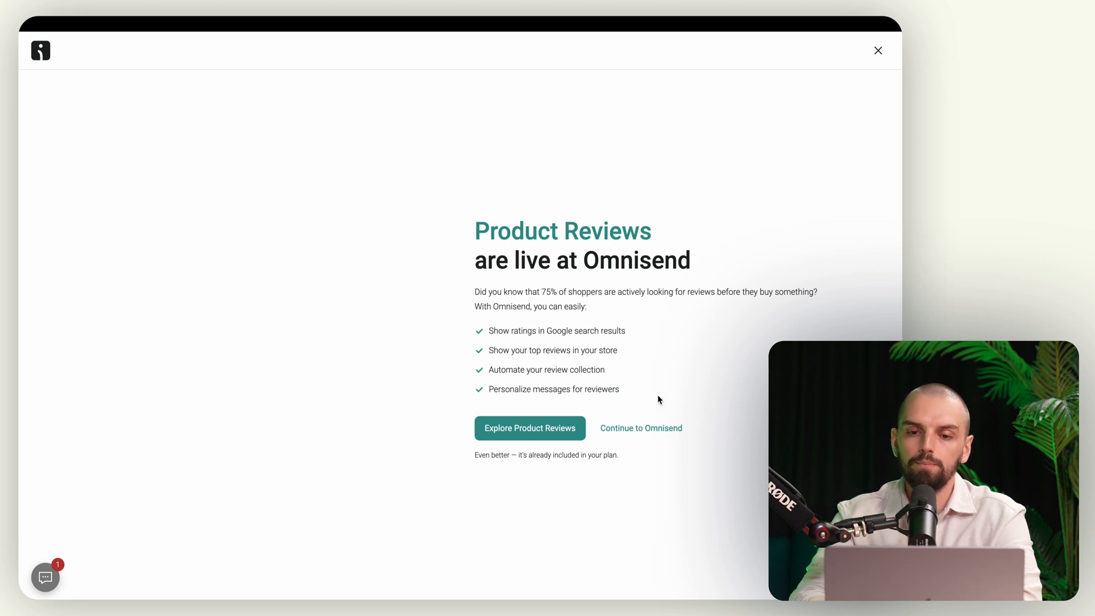
Step: Skip Product Reviews, go to Store settings via the account menu, and close the Goals pop-up
click(654, 433)
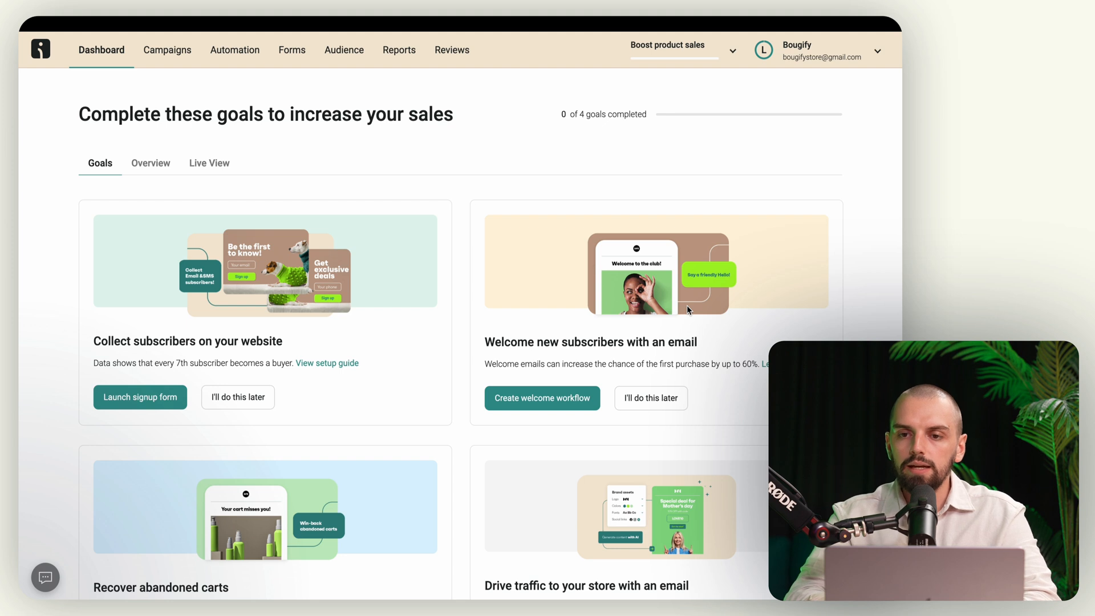
click(870, 60)
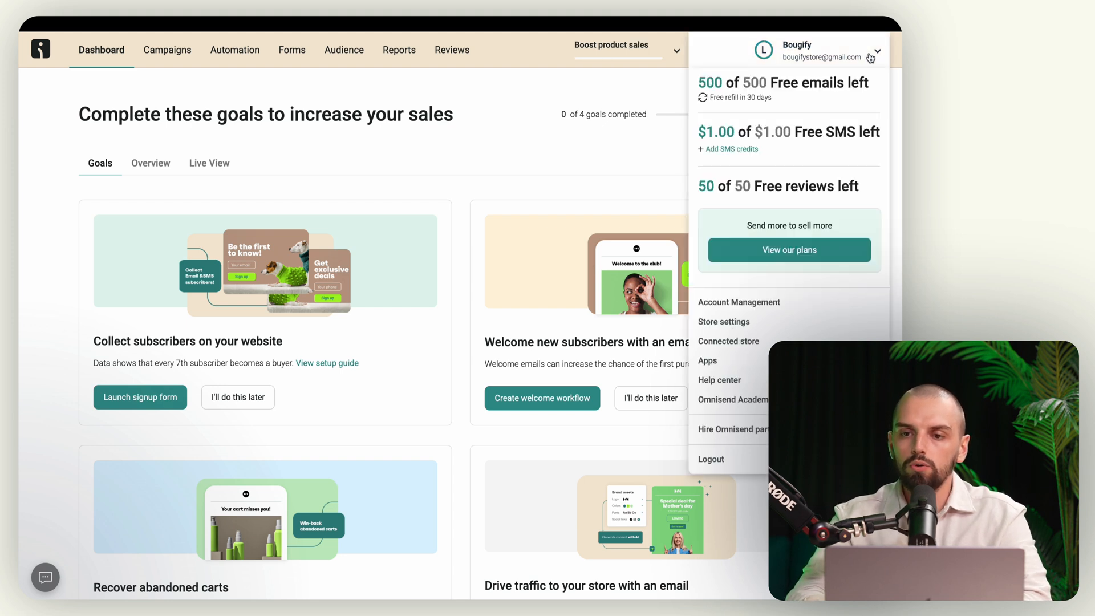
click(726, 324)
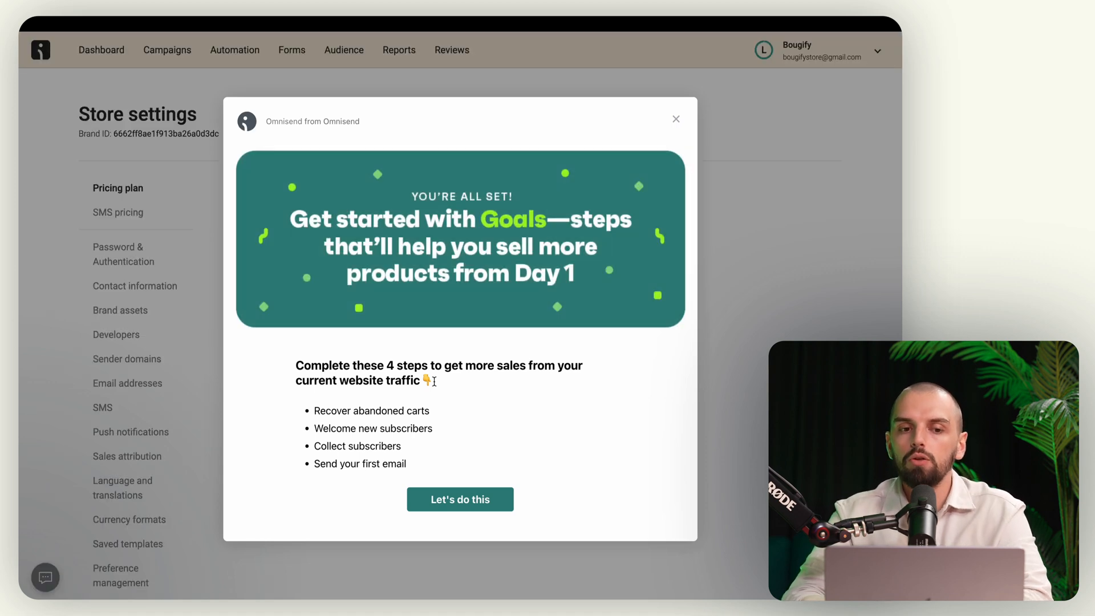
click(676, 120)
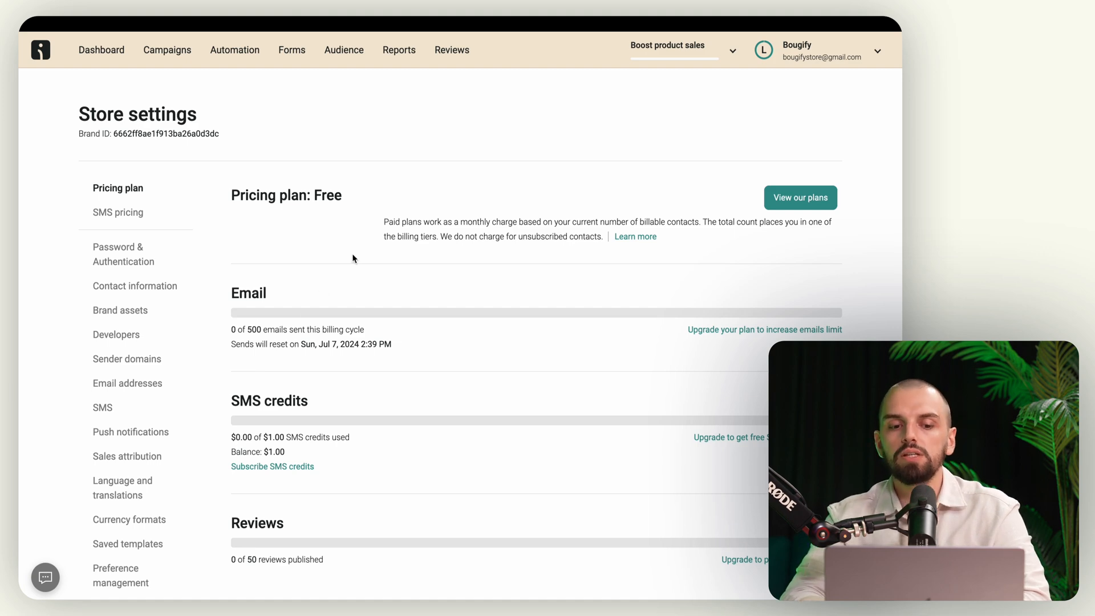
scroll(352, 258, down, 3)
scroll(352, 258, up, 3)
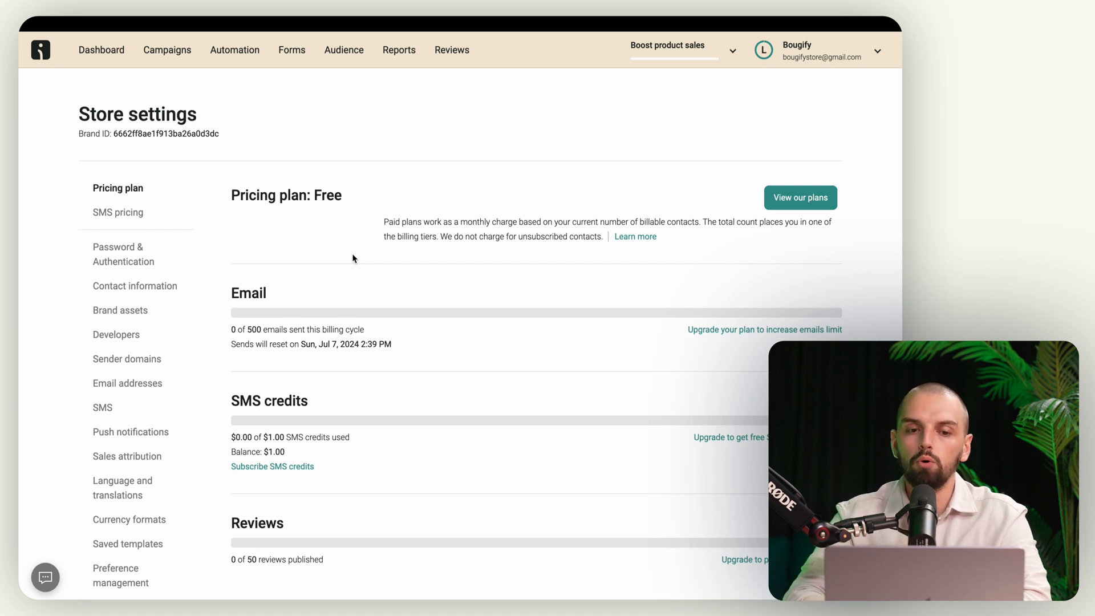
click(118, 255)
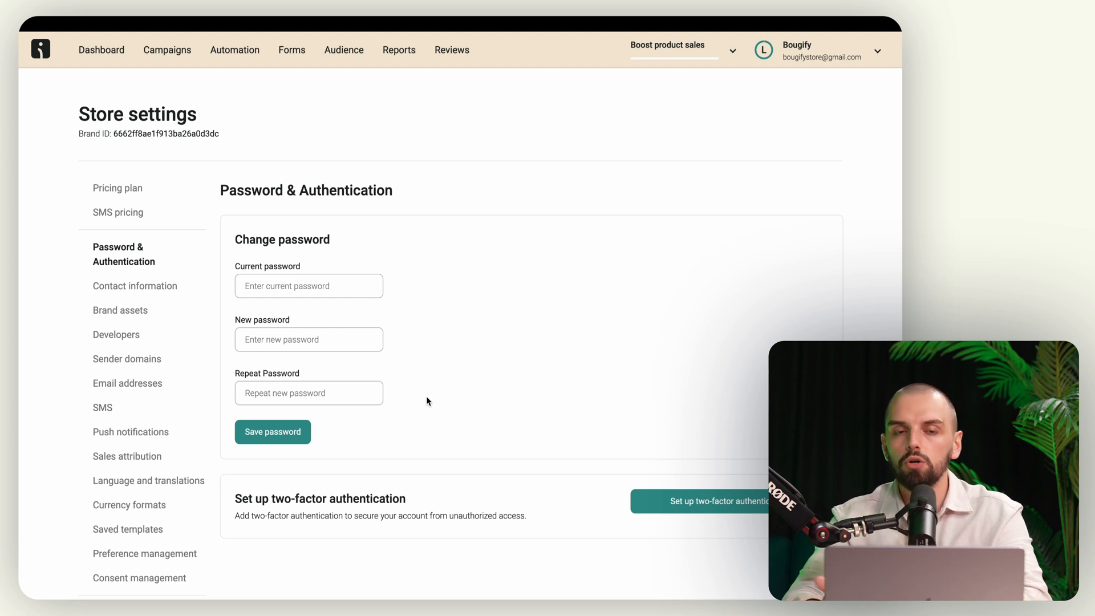
click(124, 292)
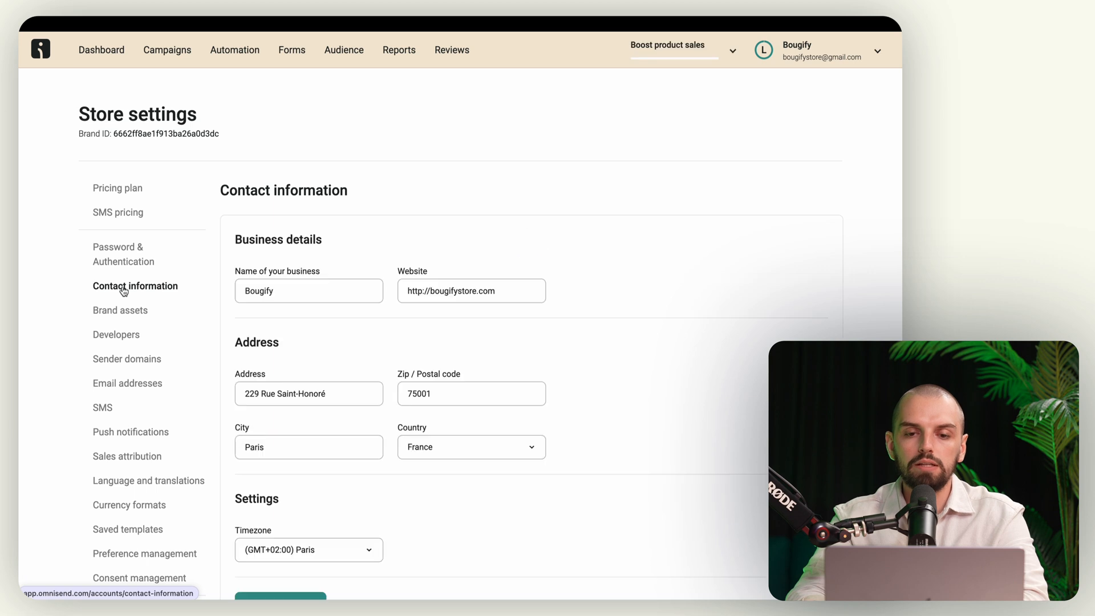
scroll(408, 370, down, 2)
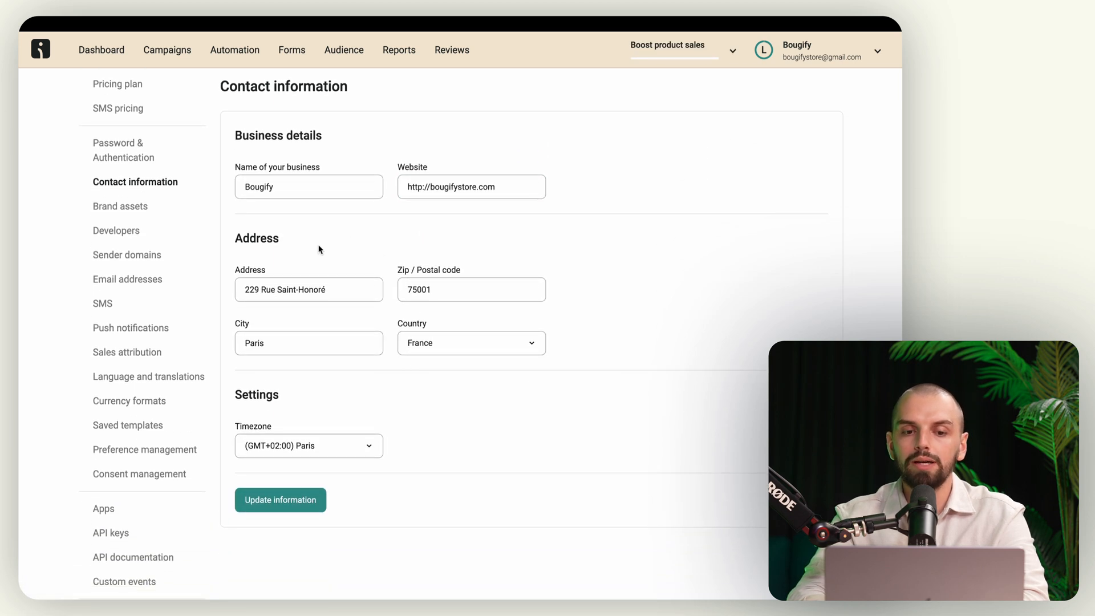
click(394, 310)
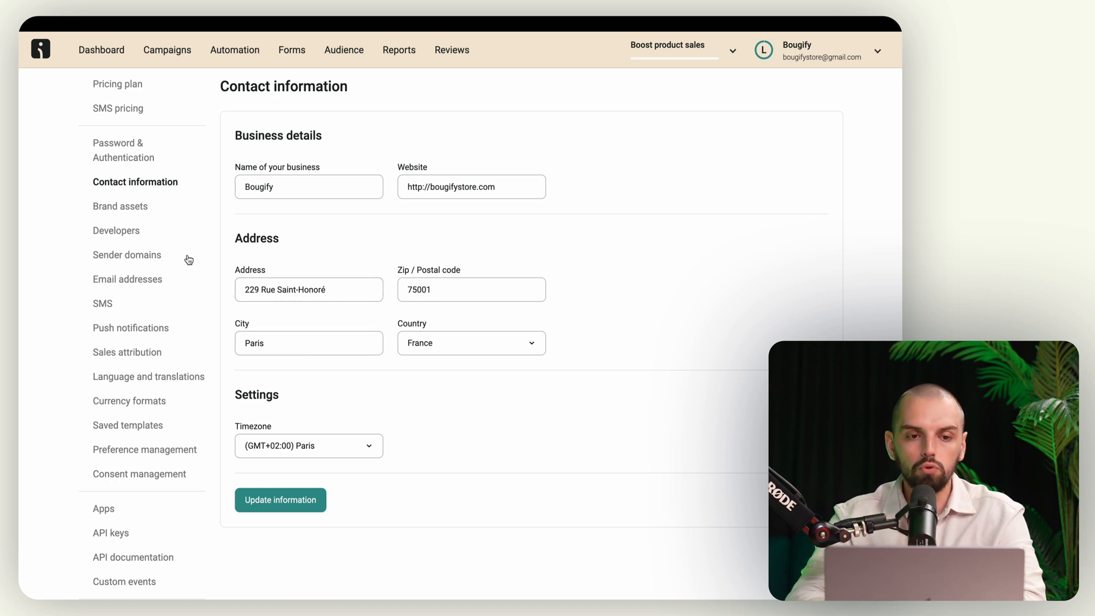
Step: Look through Brand assets and Developers settings, then begin adding a custom sender domain
click(136, 210)
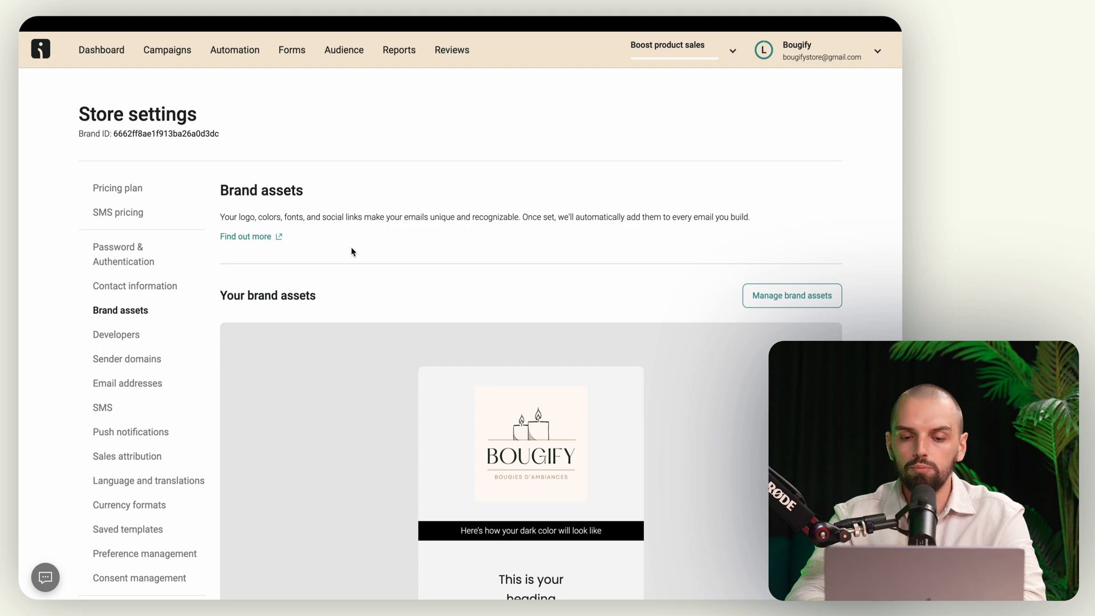
scroll(351, 249, down, 5)
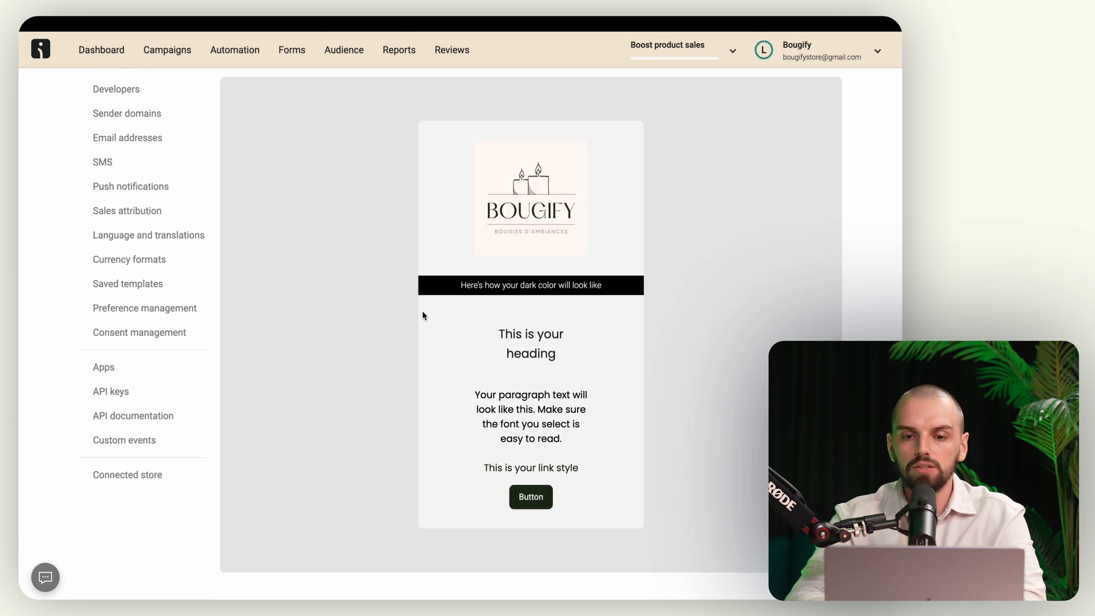
scroll(422, 286, up, 3)
scroll(420, 284, up, 2)
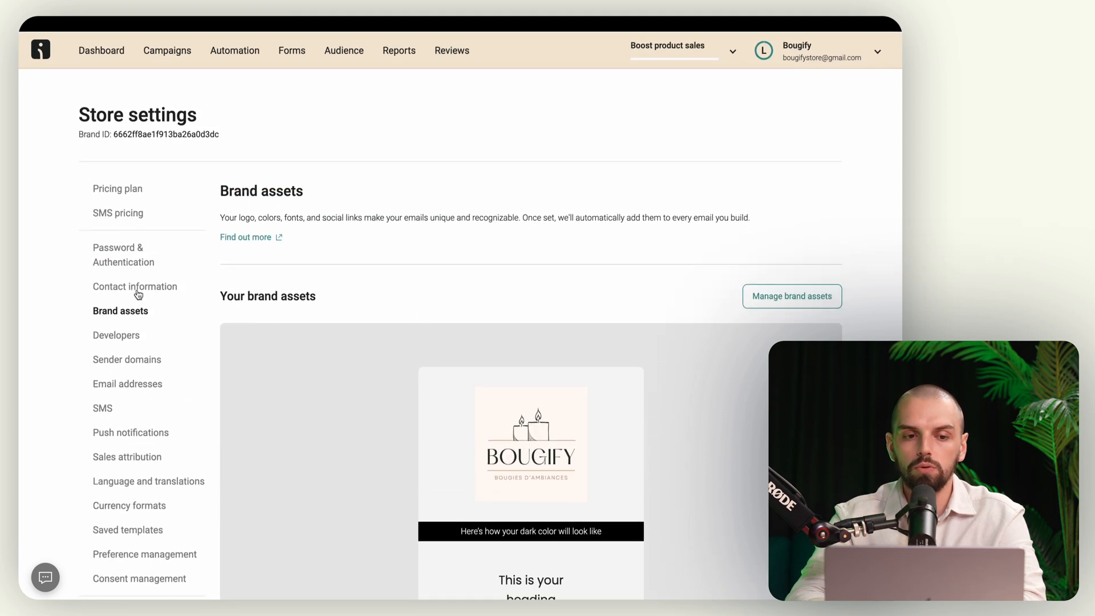
click(129, 337)
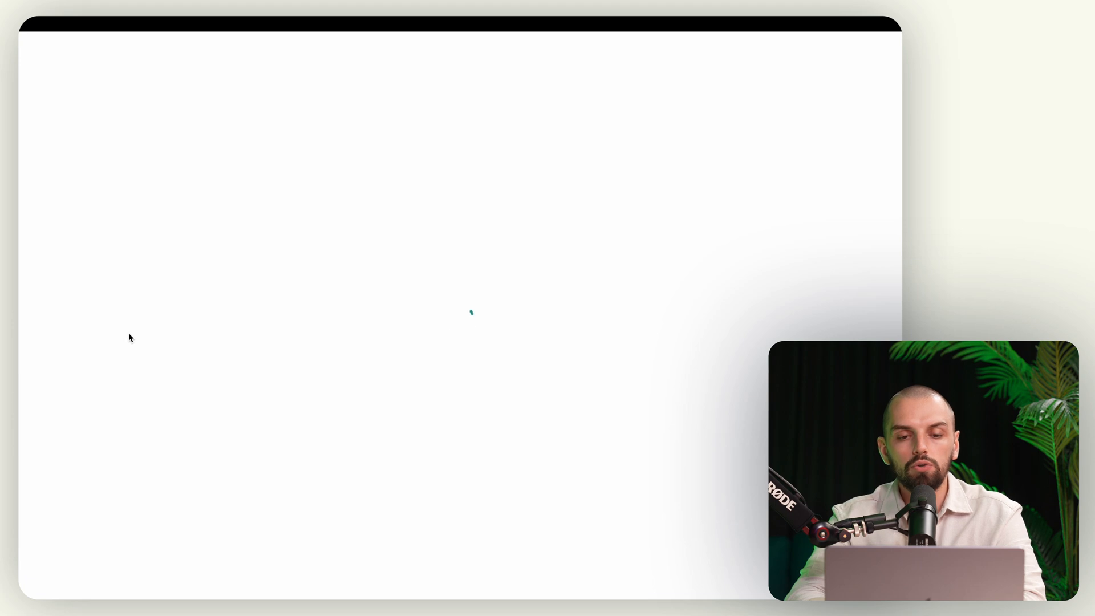
scroll(211, 362, down, 2)
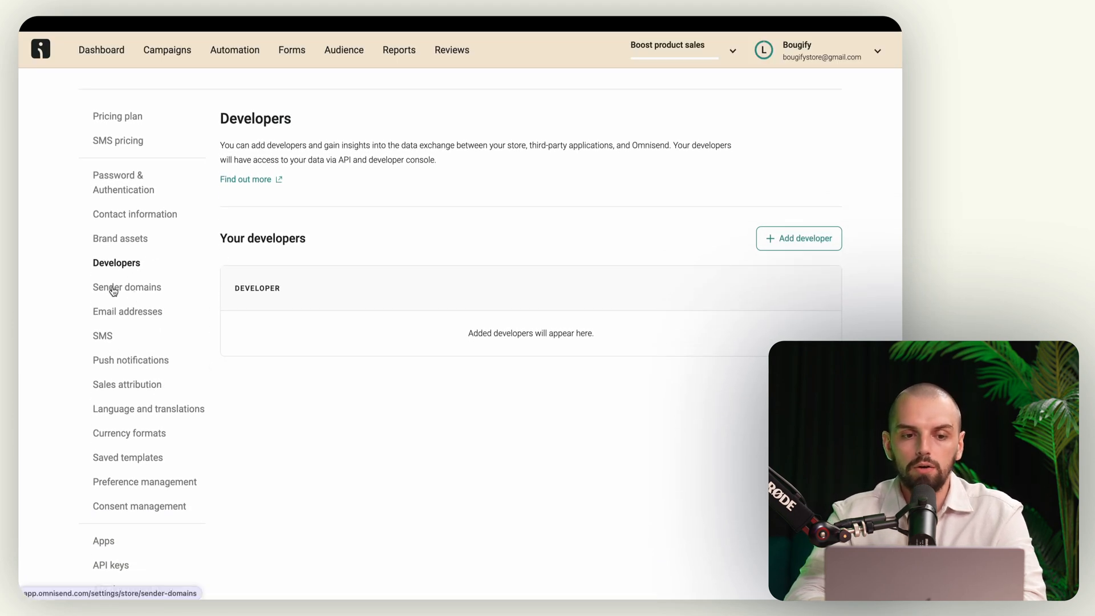
click(113, 288)
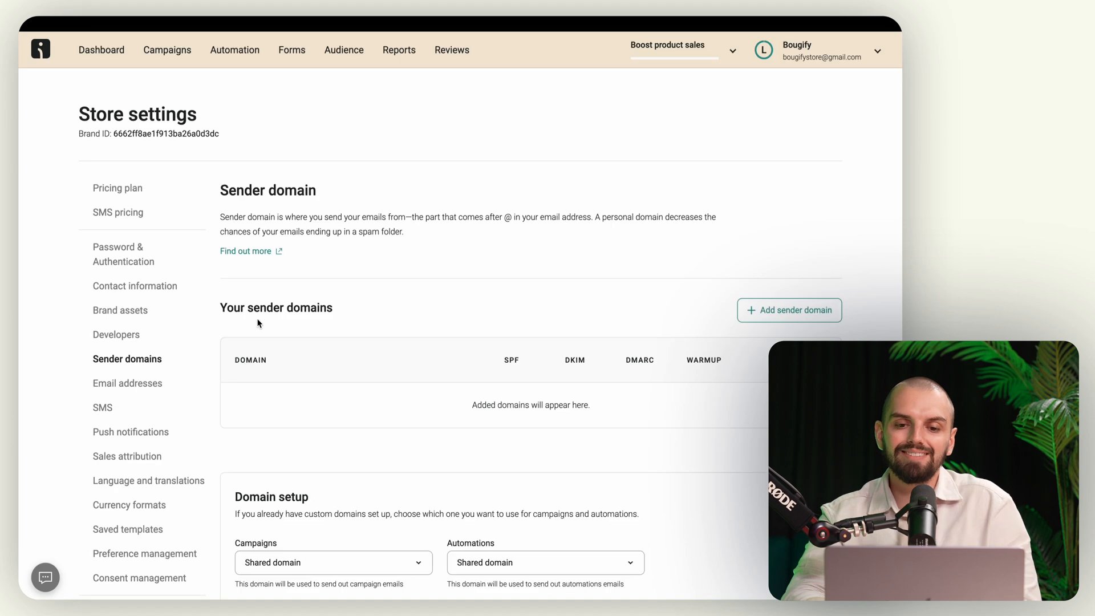
scroll(530, 347, down, 2)
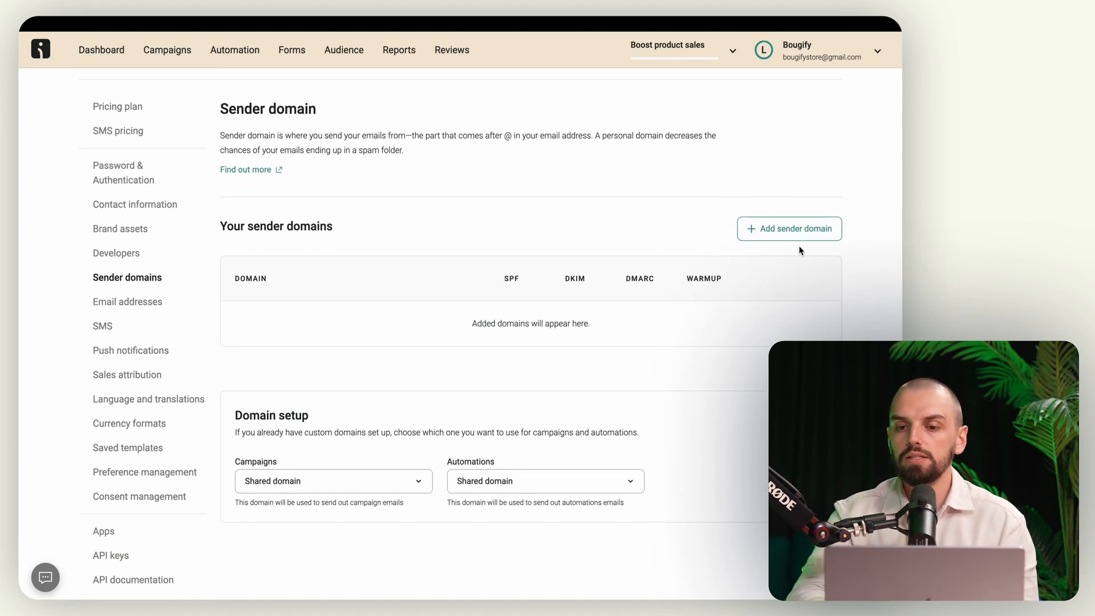
click(772, 237)
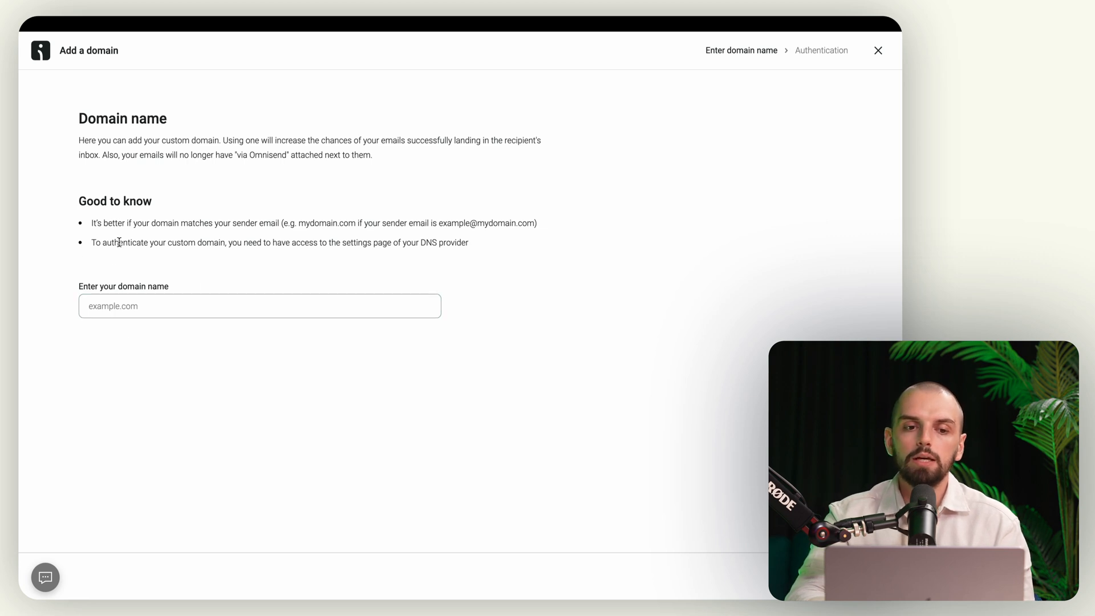
Step: Read the DNS access note and back out of the Add a domain wizard
drag(102, 243, 484, 249)
click(456, 248)
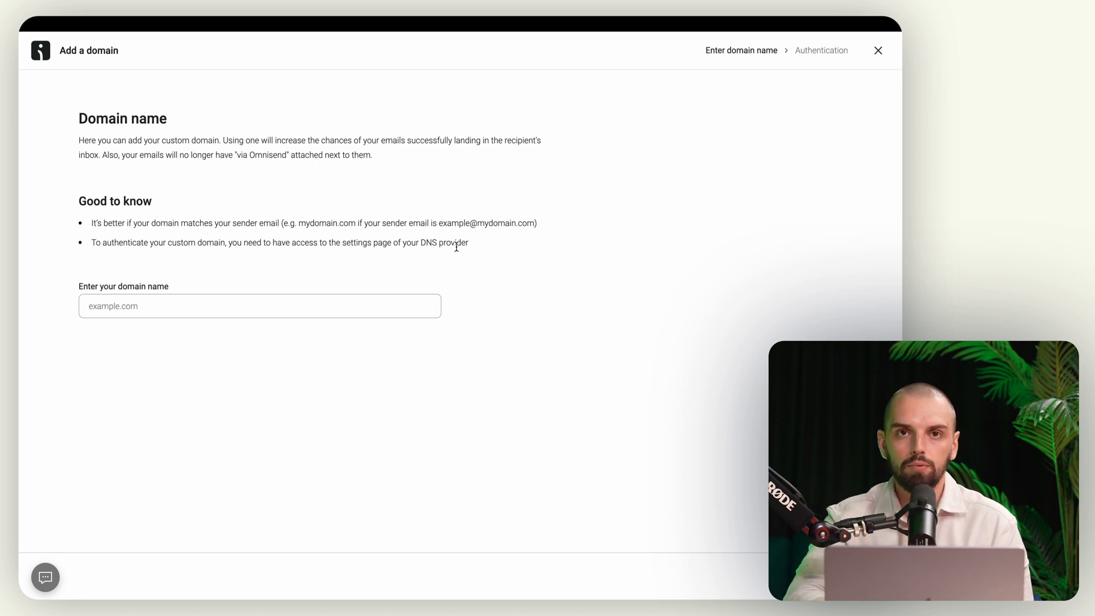
scroll(457, 246, left, 5)
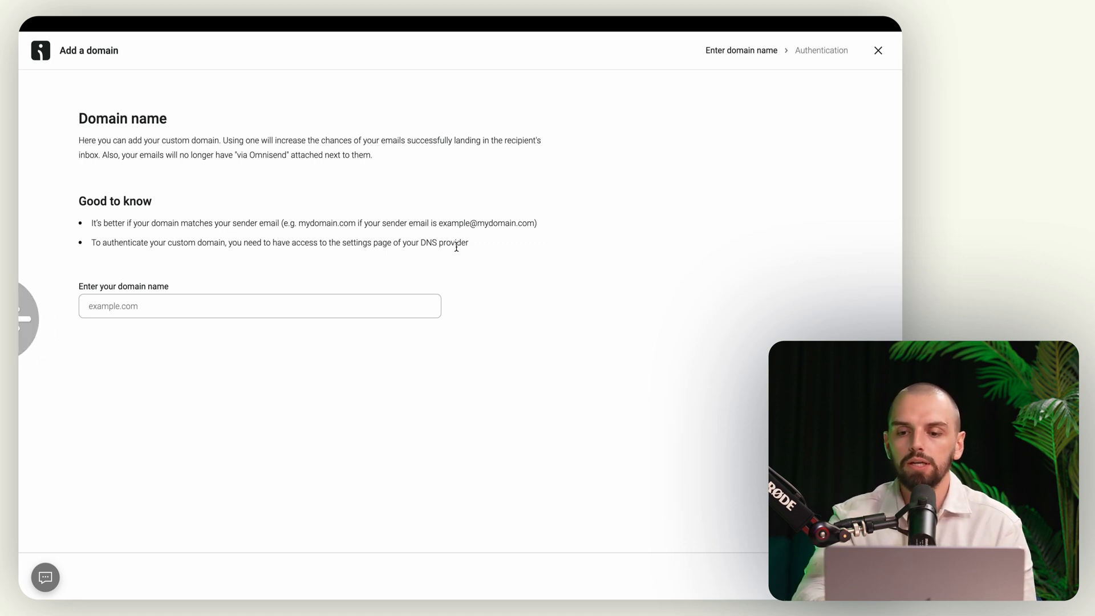
scroll(365, 310, down, 3)
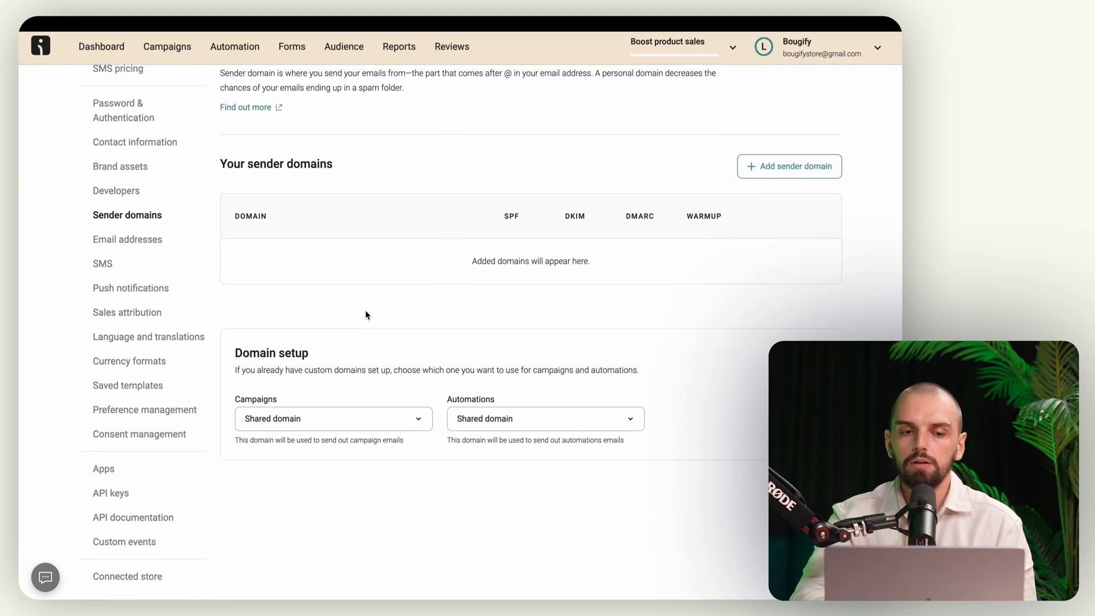
Step: Check the two verified sender email addresses, then bring up the SMS settings
click(146, 250)
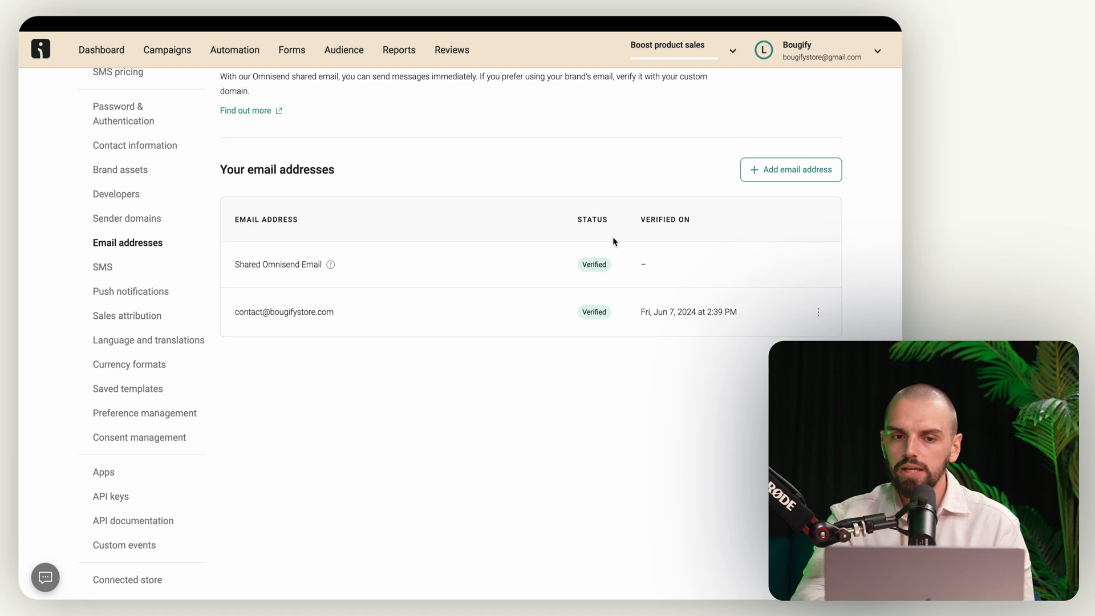
drag(237, 310, 348, 303)
click(323, 310)
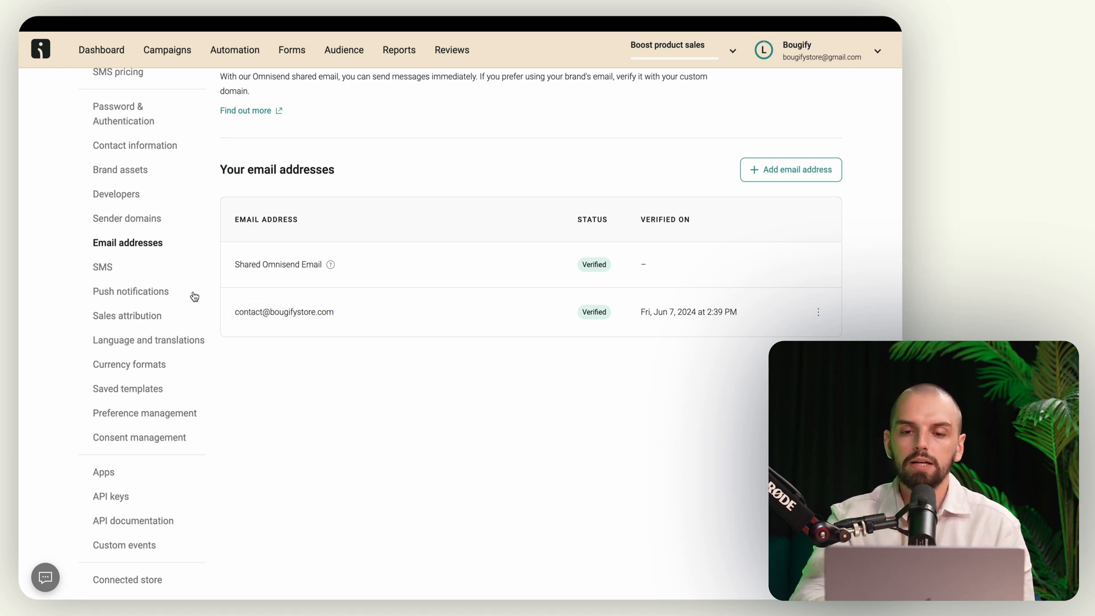
click(101, 268)
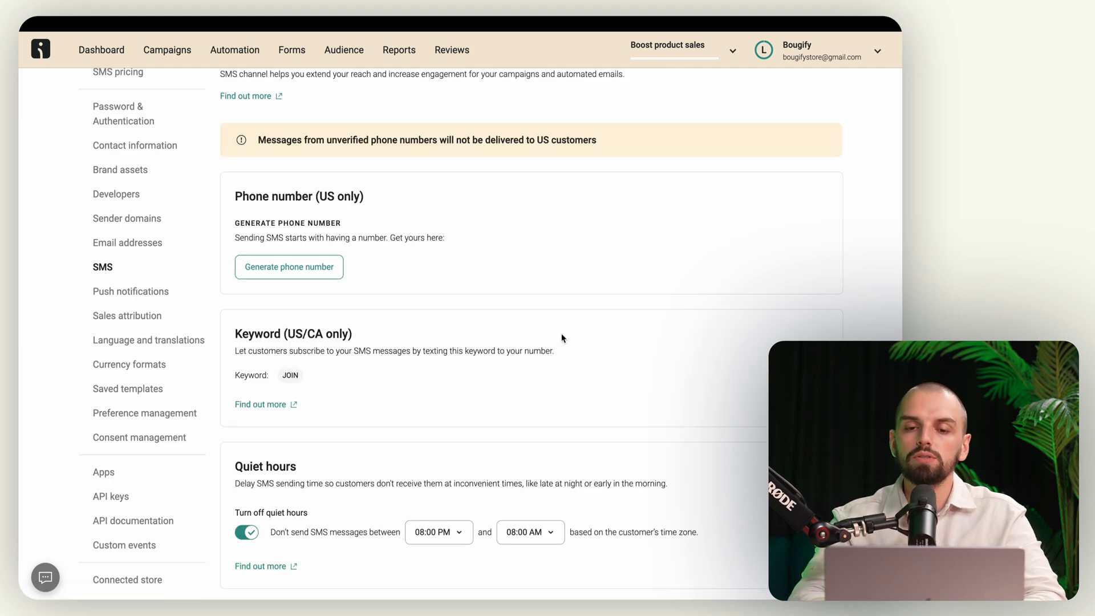
Step: Scroll through SMS settings, then view Sales attribution with its 7-day order attribution window
scroll(562, 339, down, 3)
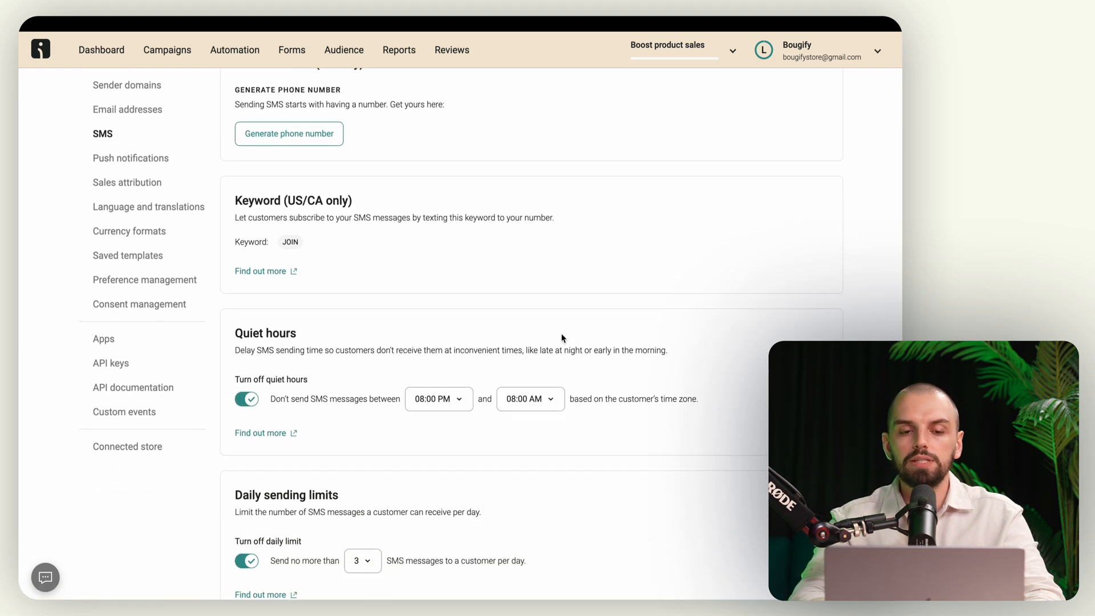
scroll(560, 340, down, 2)
scroll(456, 320, up, 10)
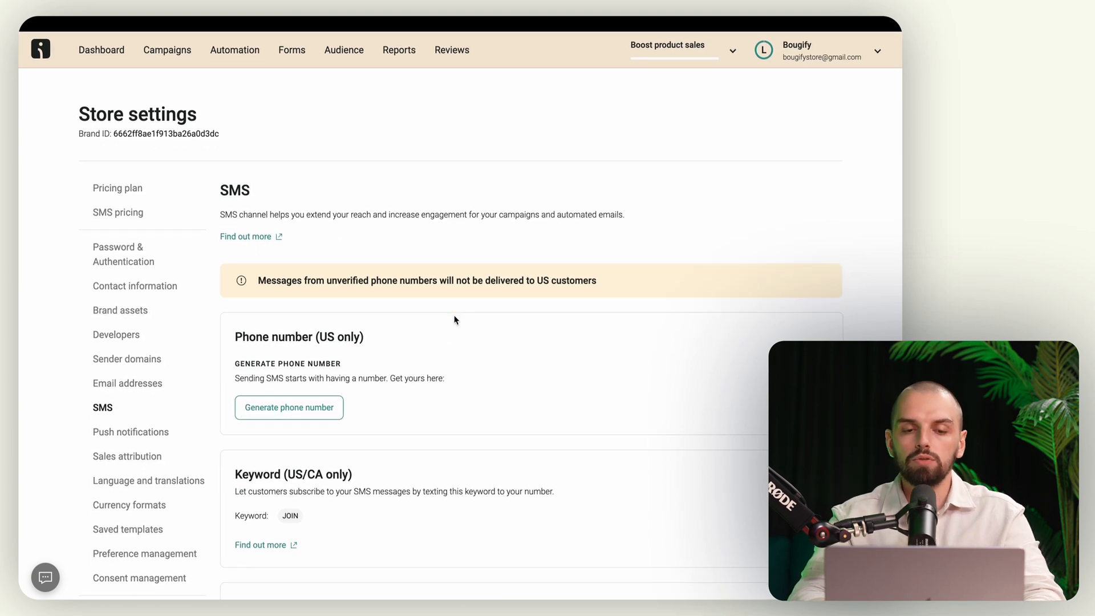
scroll(456, 319, down, 4)
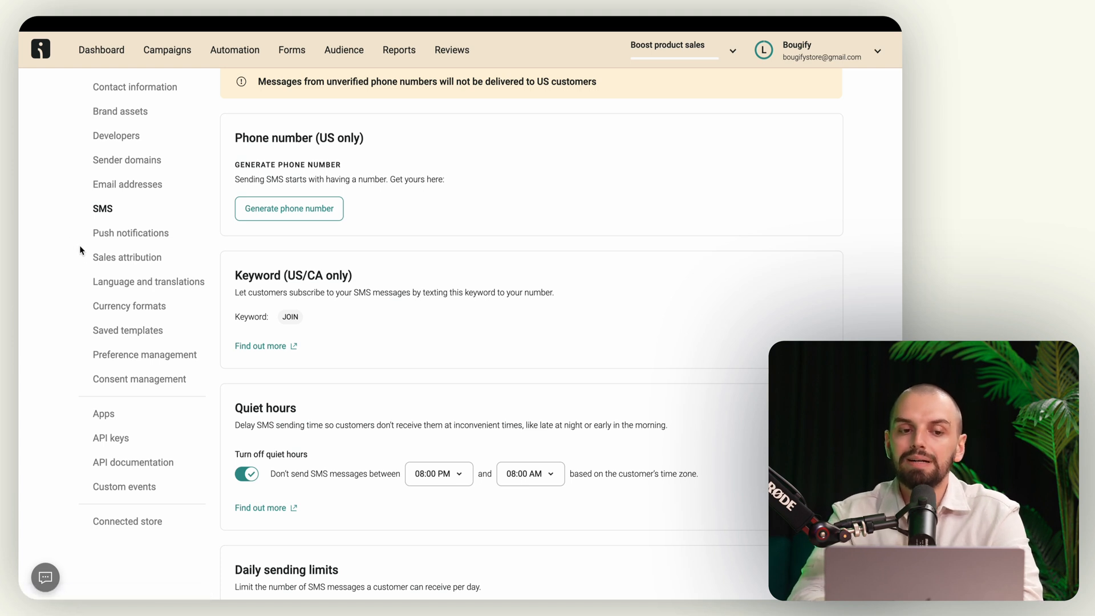
click(118, 261)
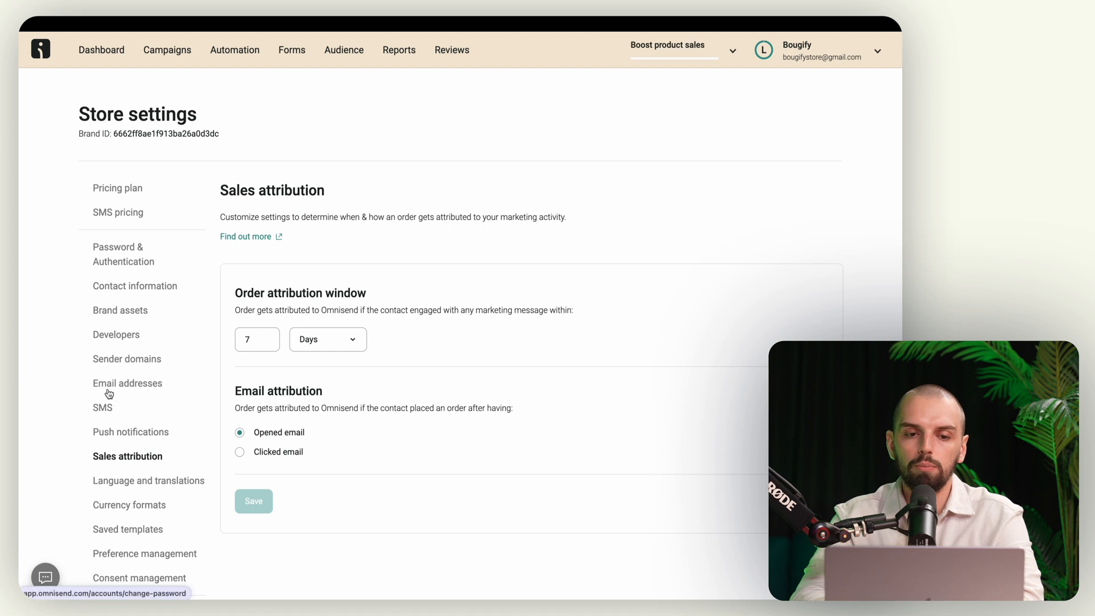
scroll(108, 394, down, 2)
scroll(108, 392, down, 1)
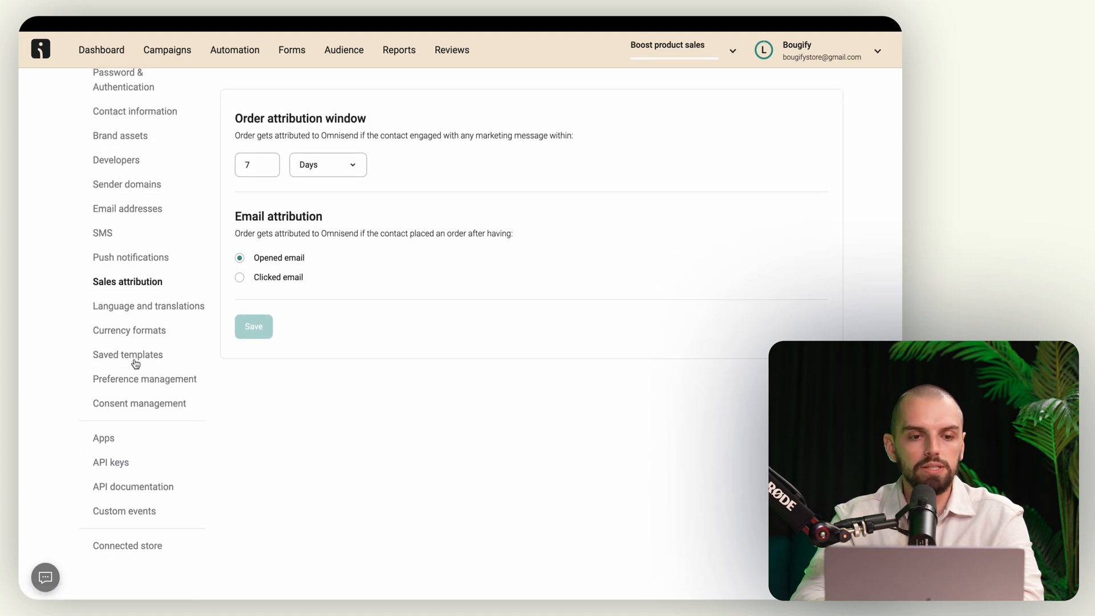
Step: Change the default campaign language to French and check the French translations
click(151, 305)
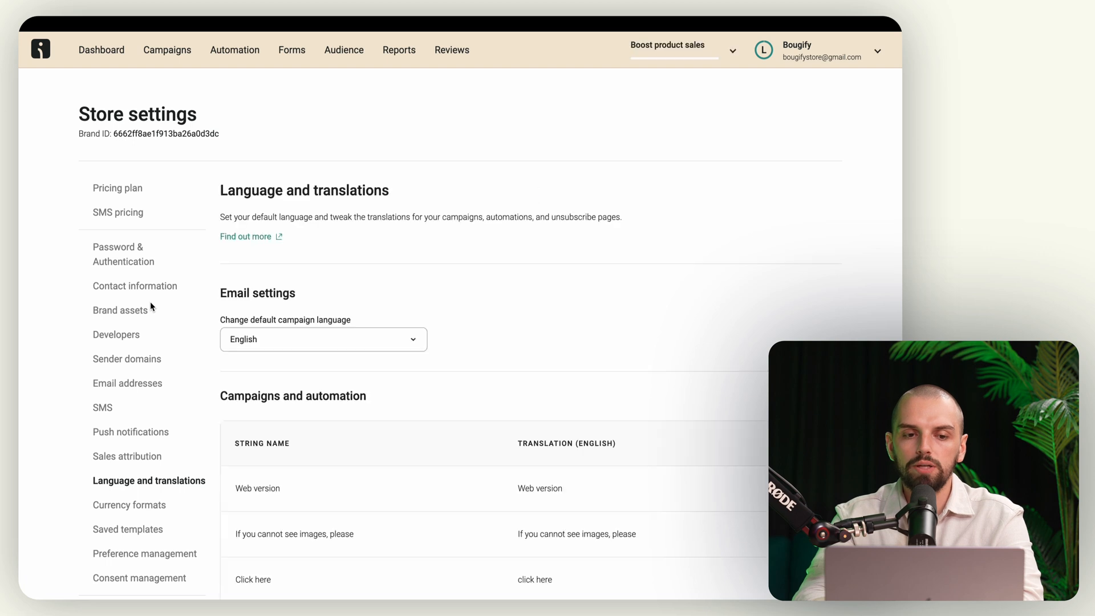
click(322, 346)
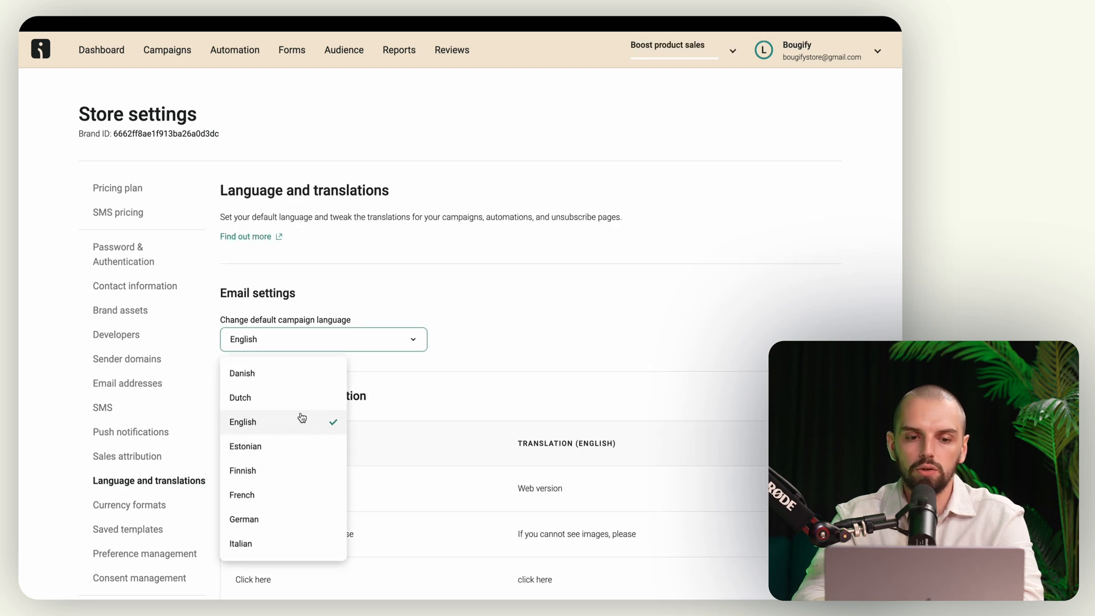
click(276, 494)
scroll(428, 398, down, 5)
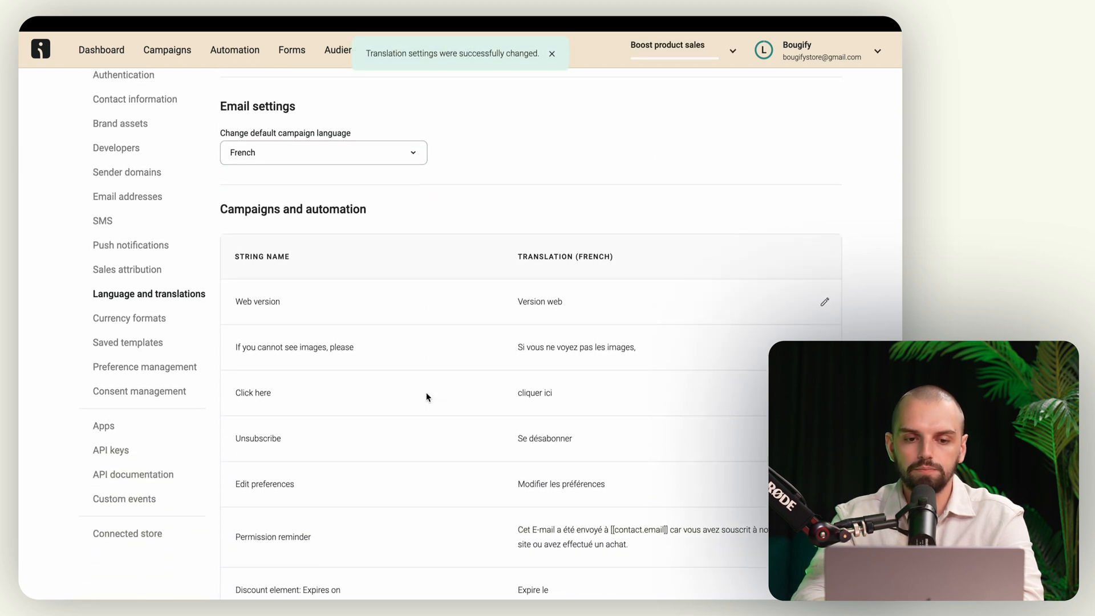
scroll(526, 276, down, 20)
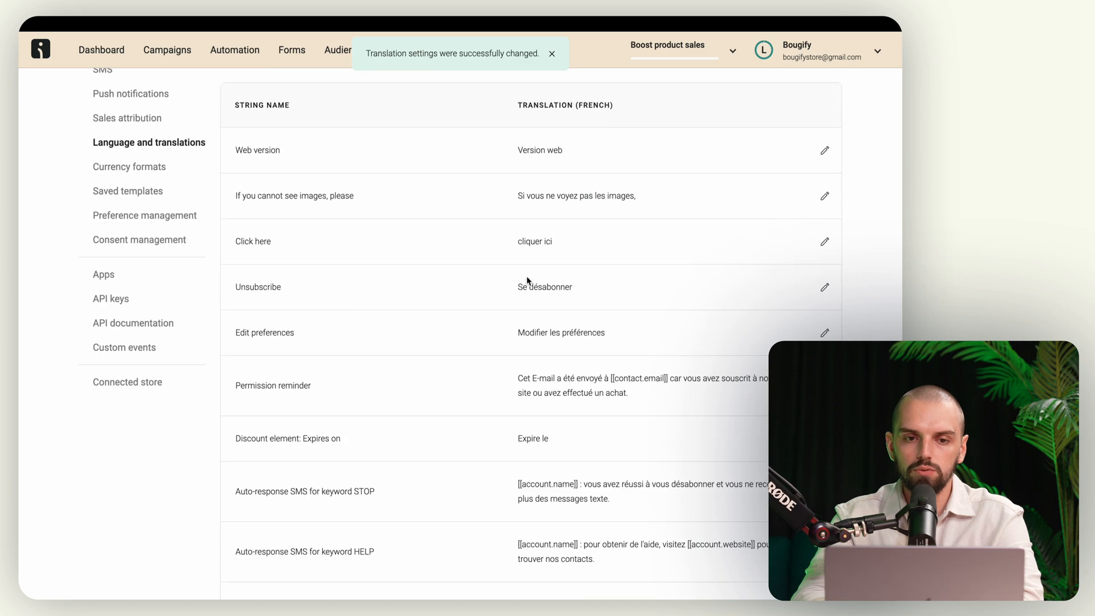
scroll(526, 279, down, 8)
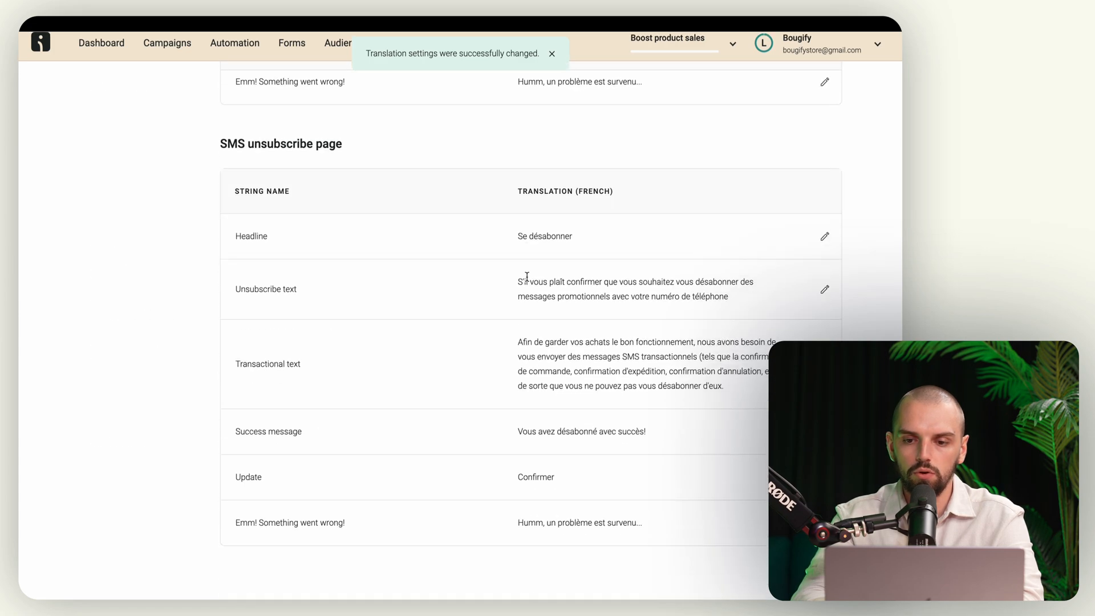
scroll(526, 279, up, 20)
scroll(526, 280, down, 1)
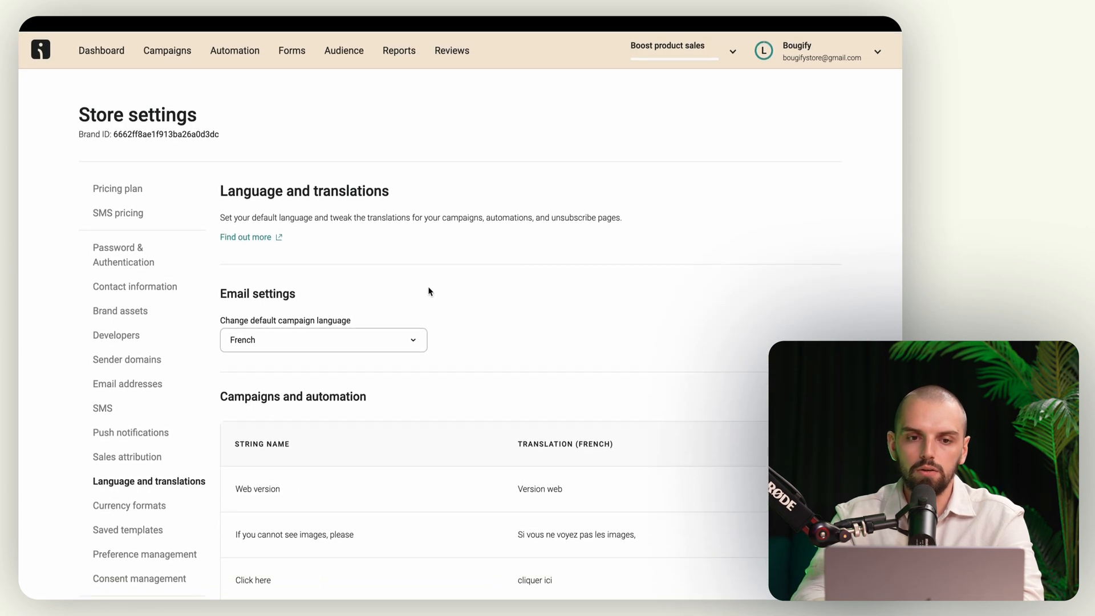
scroll(140, 489, down, 2)
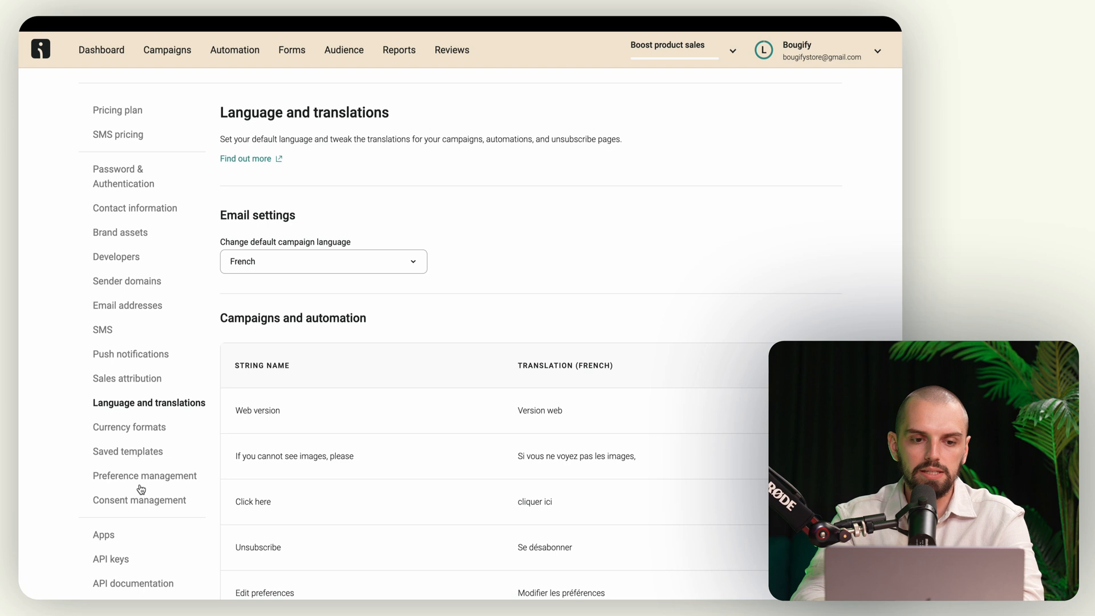
Step: Browse Currency formats and Preference management, then view the Connected store with 4 imported contacts
click(114, 427)
scroll(164, 441, down, 2)
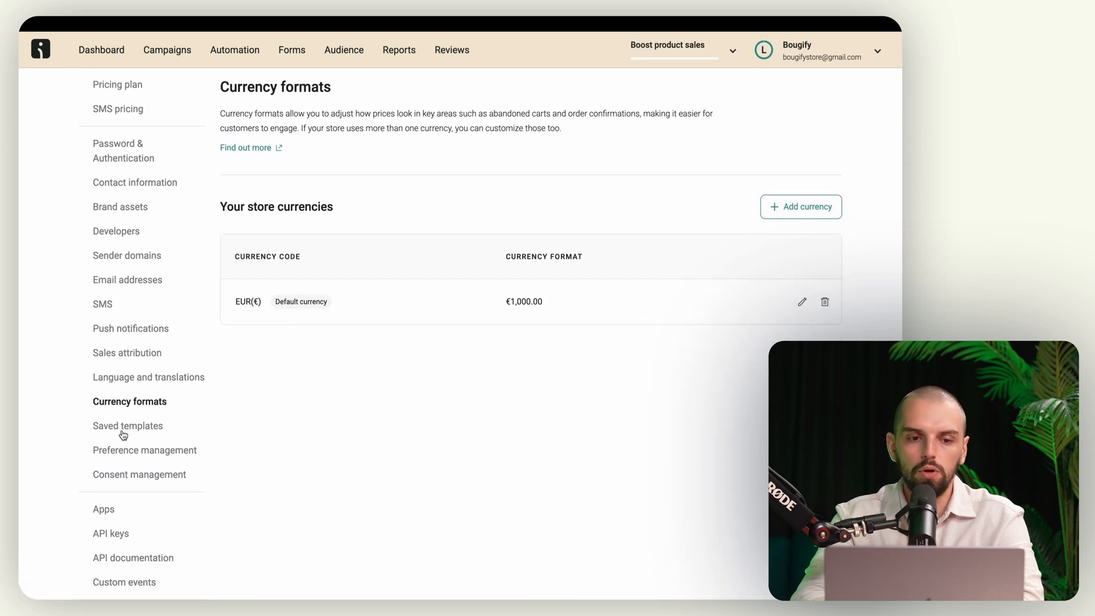
click(152, 457)
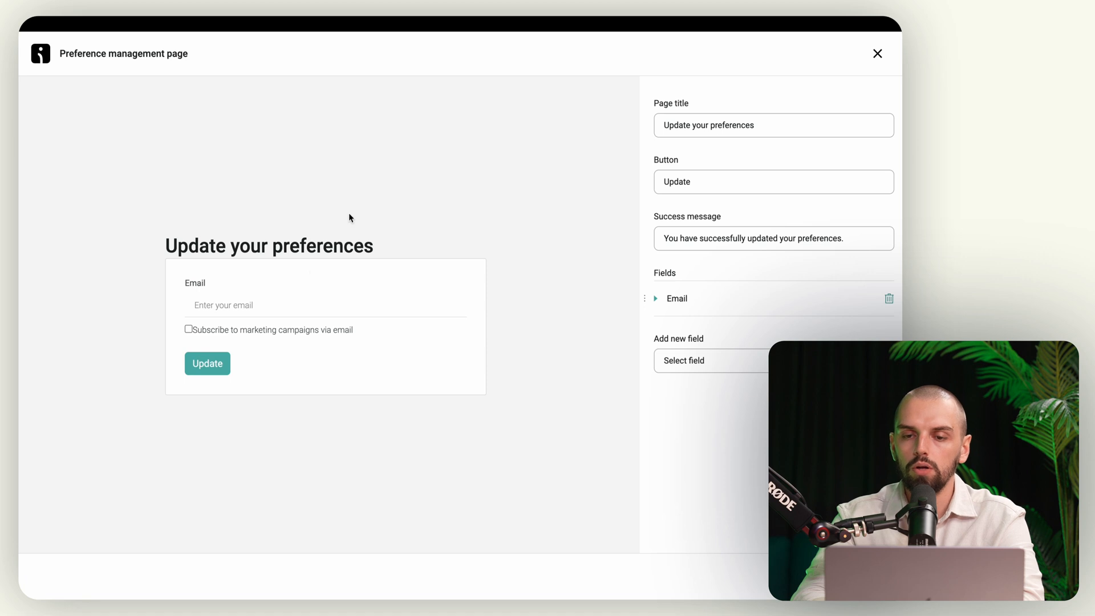
scroll(350, 215, left, 5)
scroll(113, 548, down, 2)
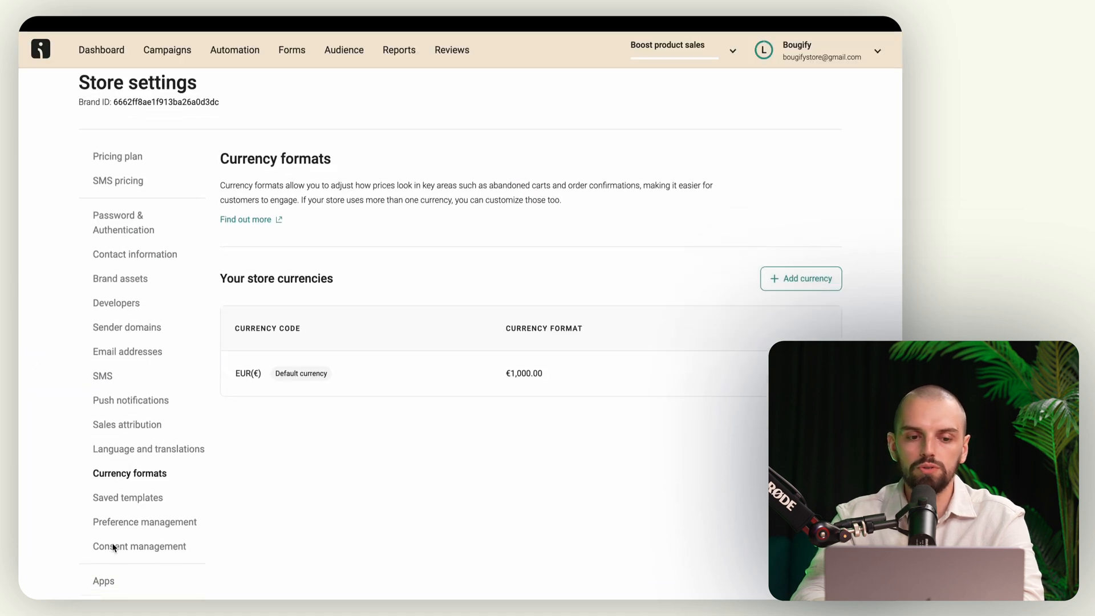
scroll(123, 486, down, 1)
scroll(136, 486, down, 3)
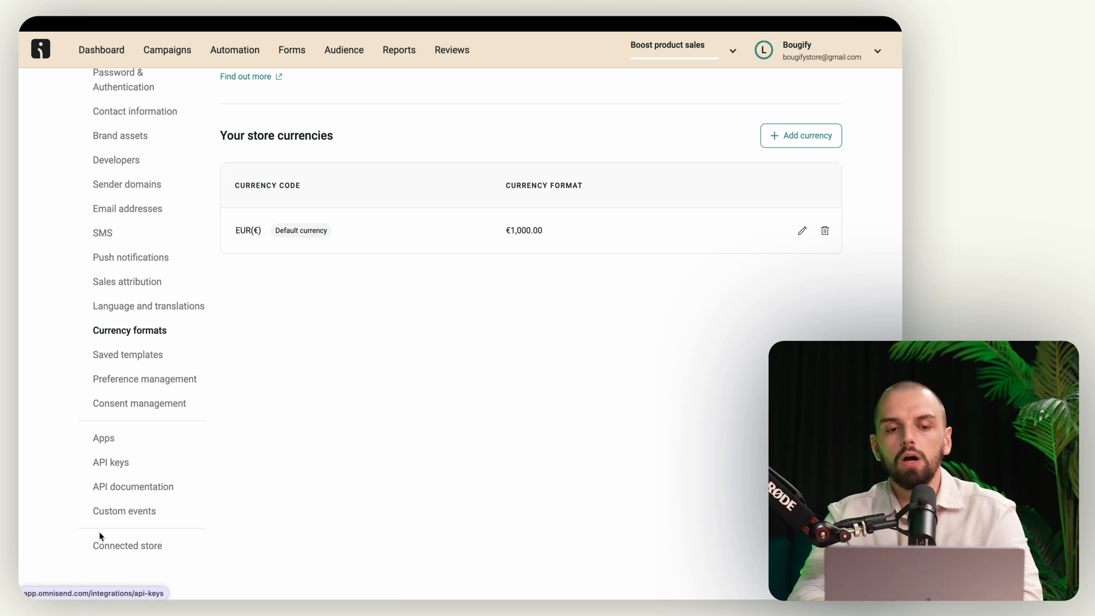
click(135, 546)
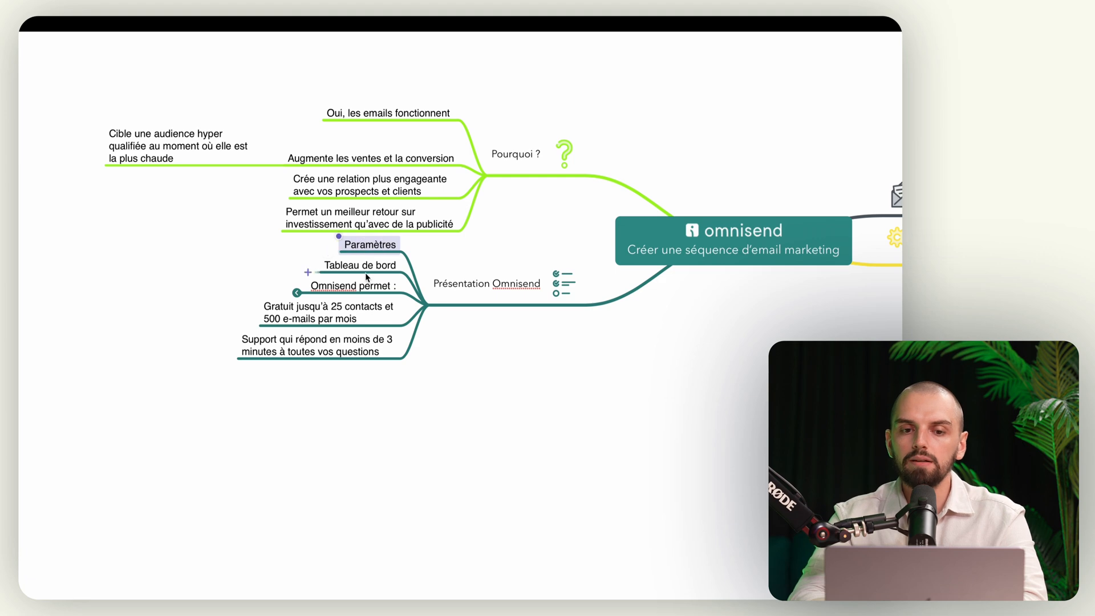
click(366, 274)
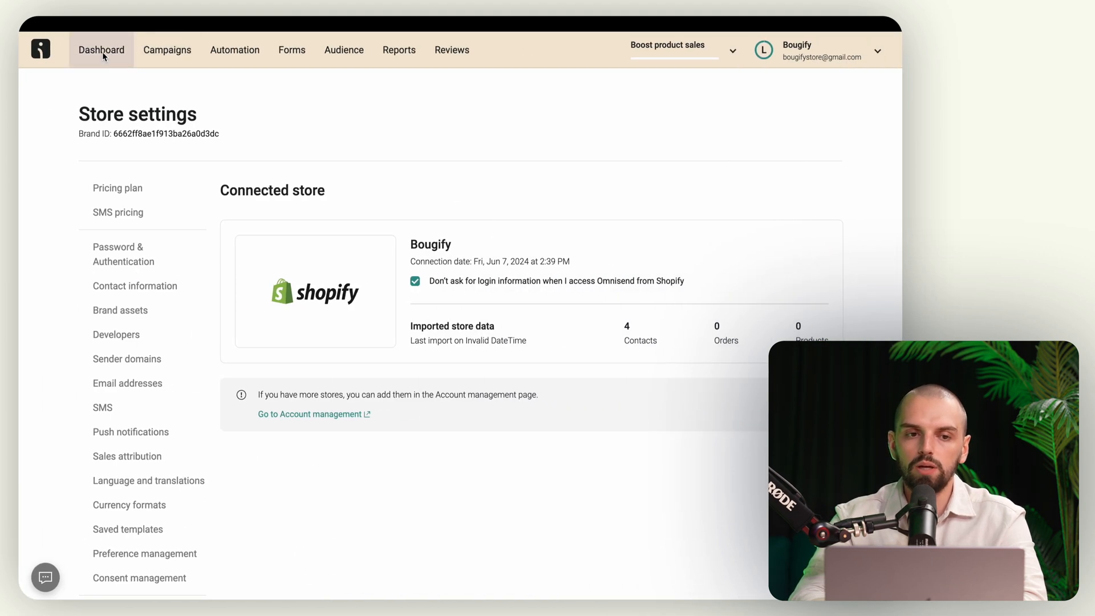
Step: Open the Dashboard and review its goals and sales Overview
click(103, 53)
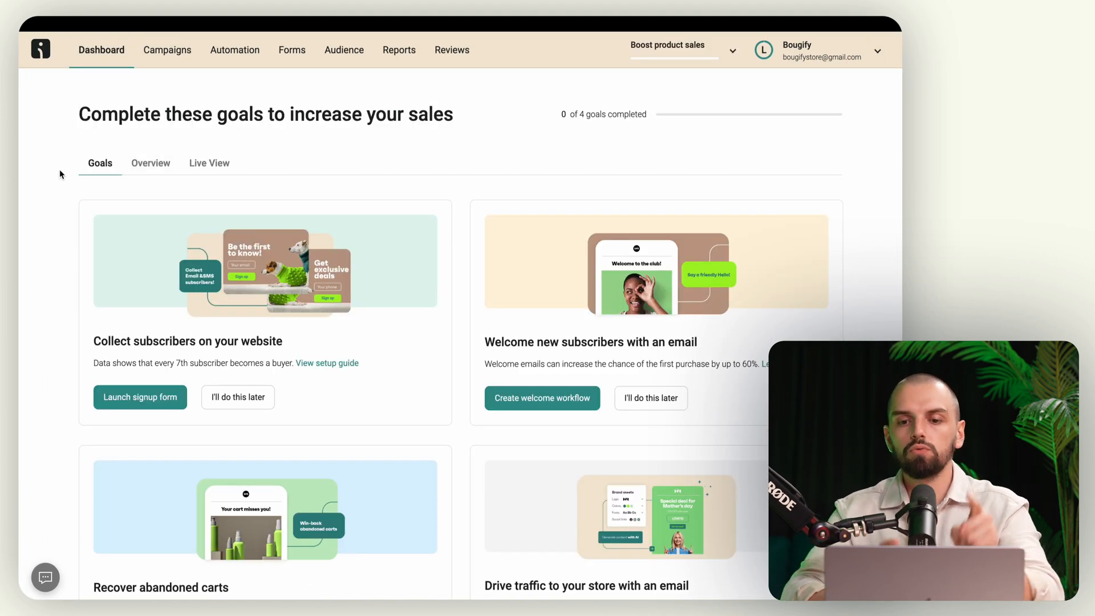
scroll(60, 174, down, 3)
scroll(60, 174, up, 2)
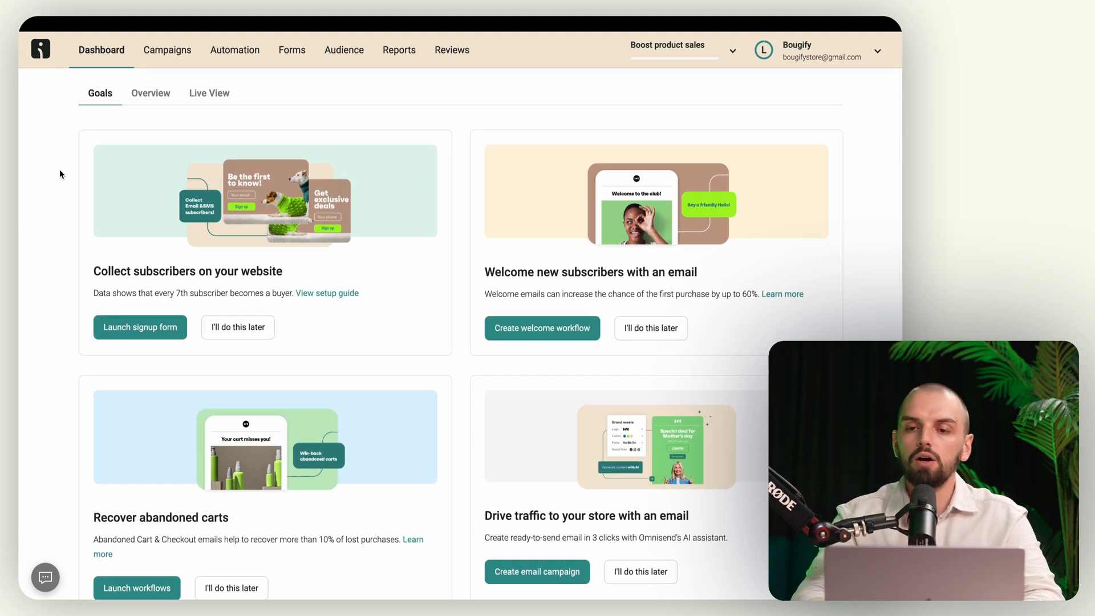
scroll(59, 170, up, 2)
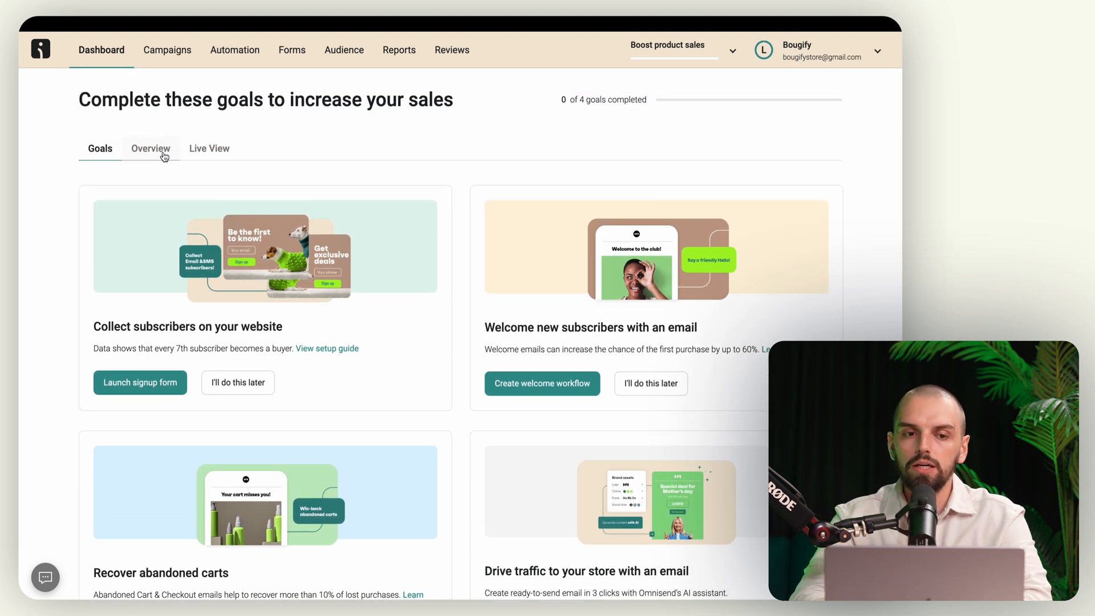
click(163, 150)
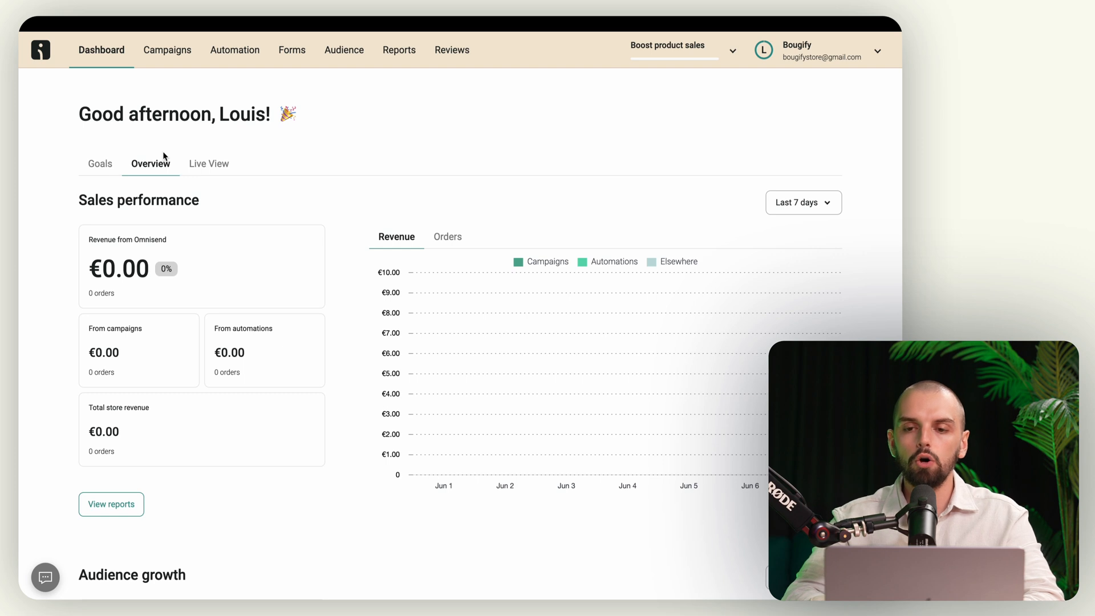
scroll(164, 156, down, 5)
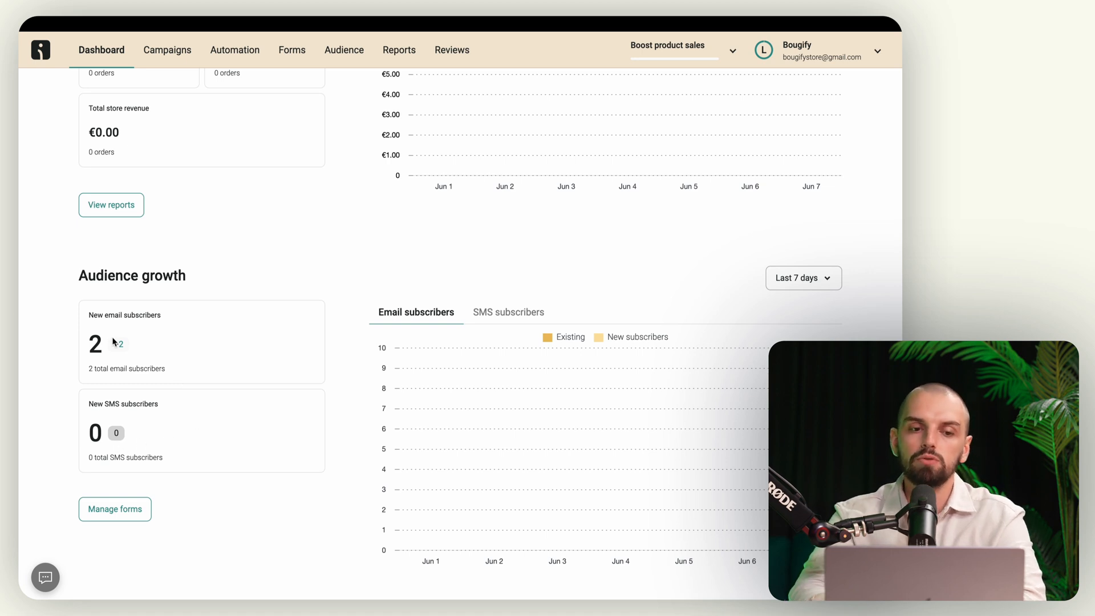
scroll(217, 337, up, 10)
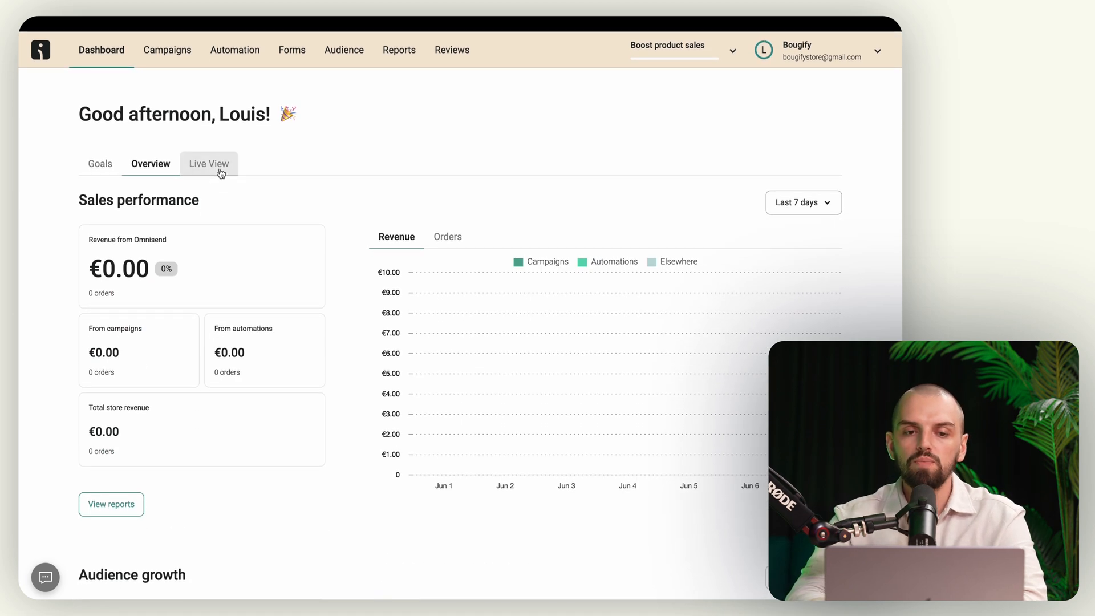
Step: Check the Live View, return to Overview, then go to Campaigns
click(221, 172)
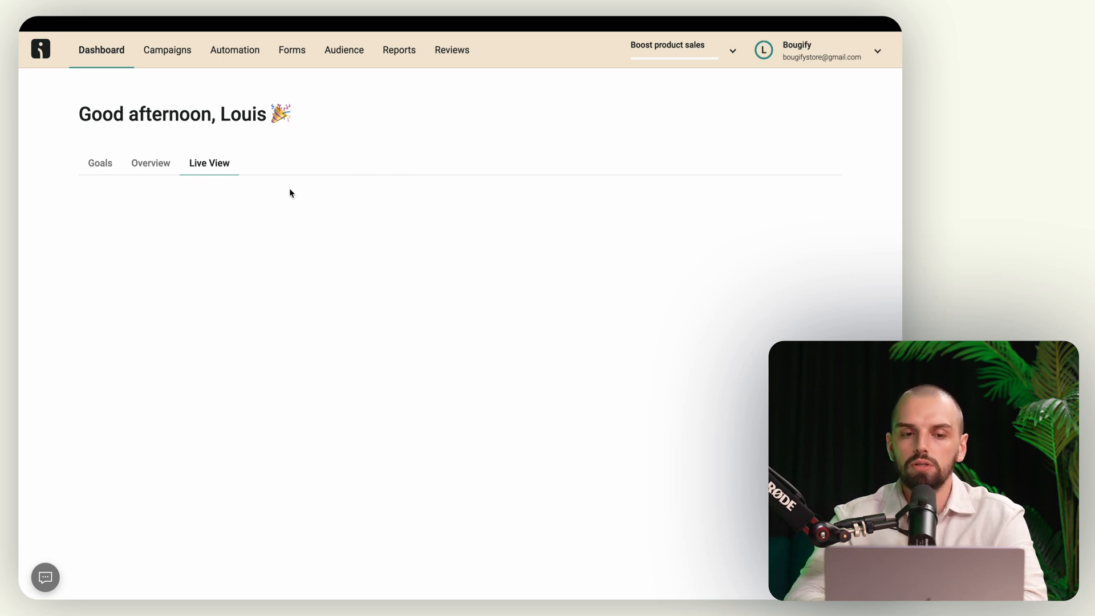
click(149, 163)
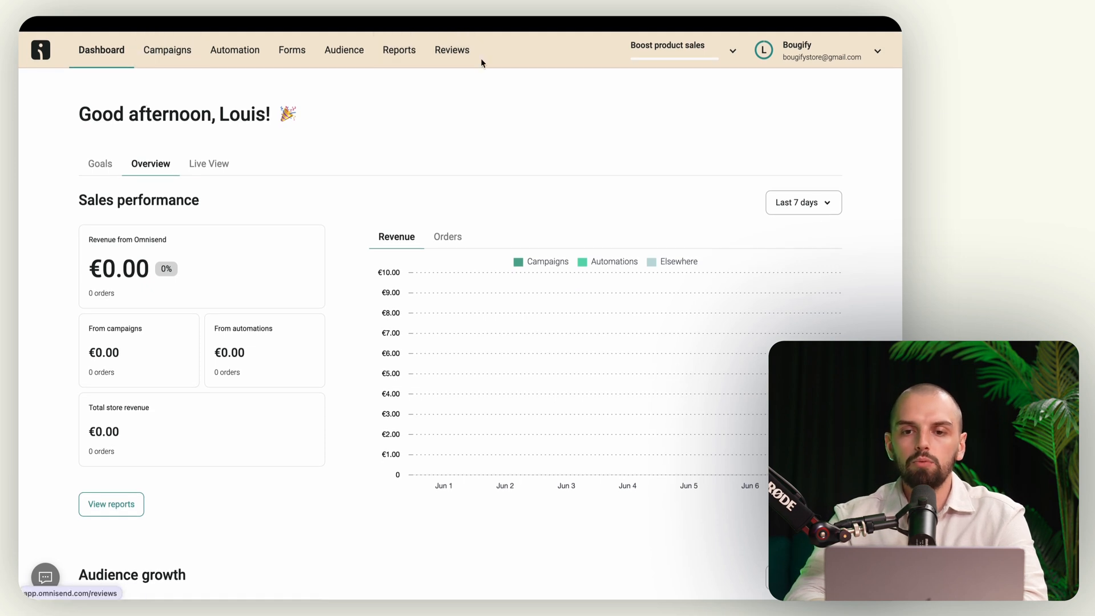
click(164, 51)
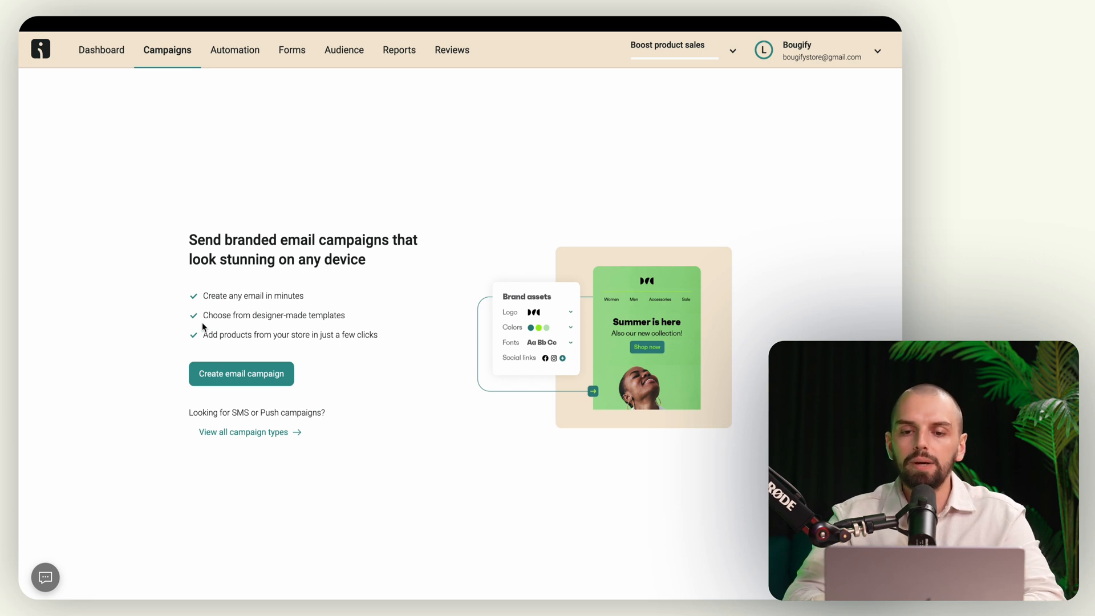
Step: Look over all campaign types and the Email campaign setup in French, then go to Automation
click(291, 435)
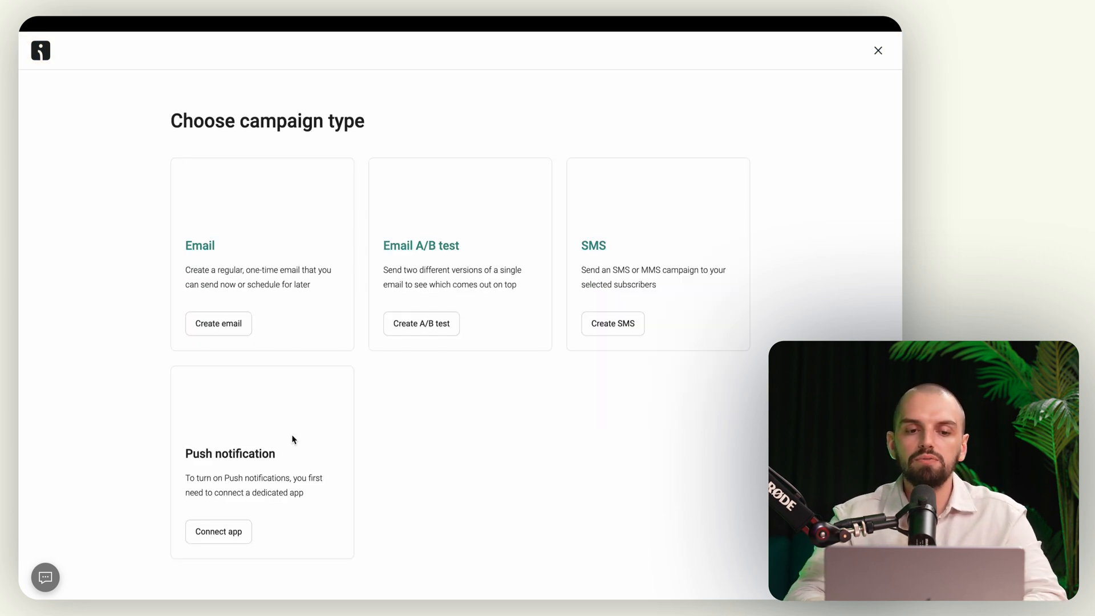
click(196, 258)
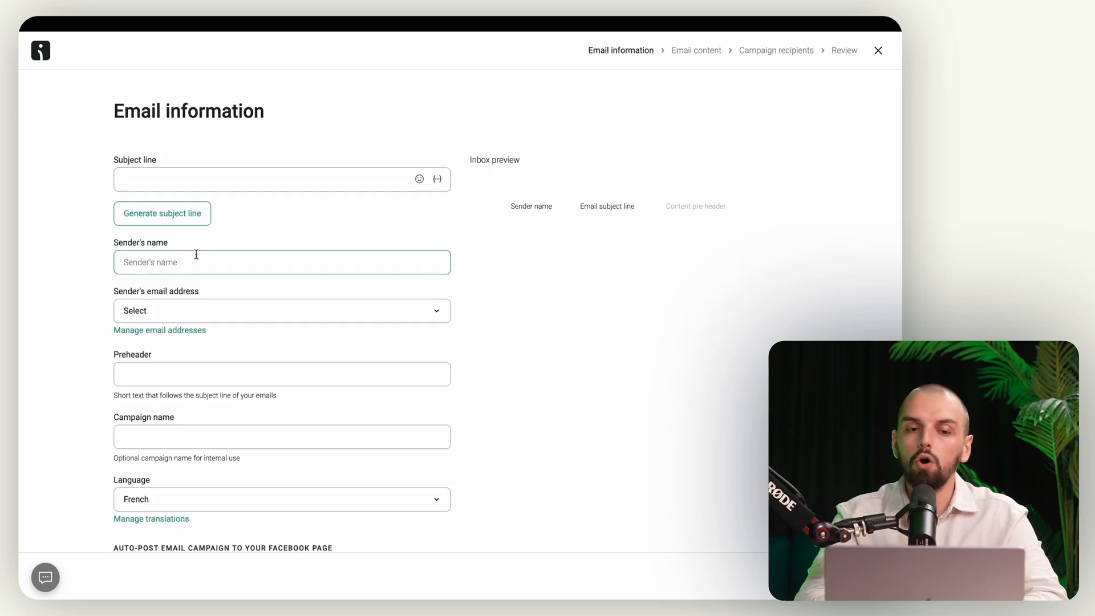
scroll(196, 259, left, 5)
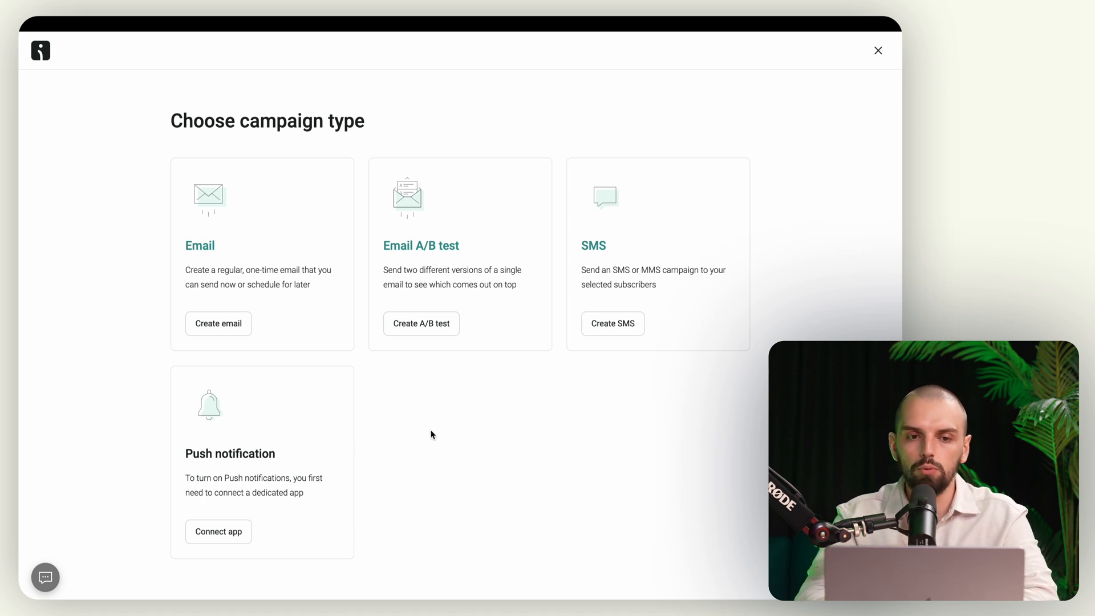
key(Escape)
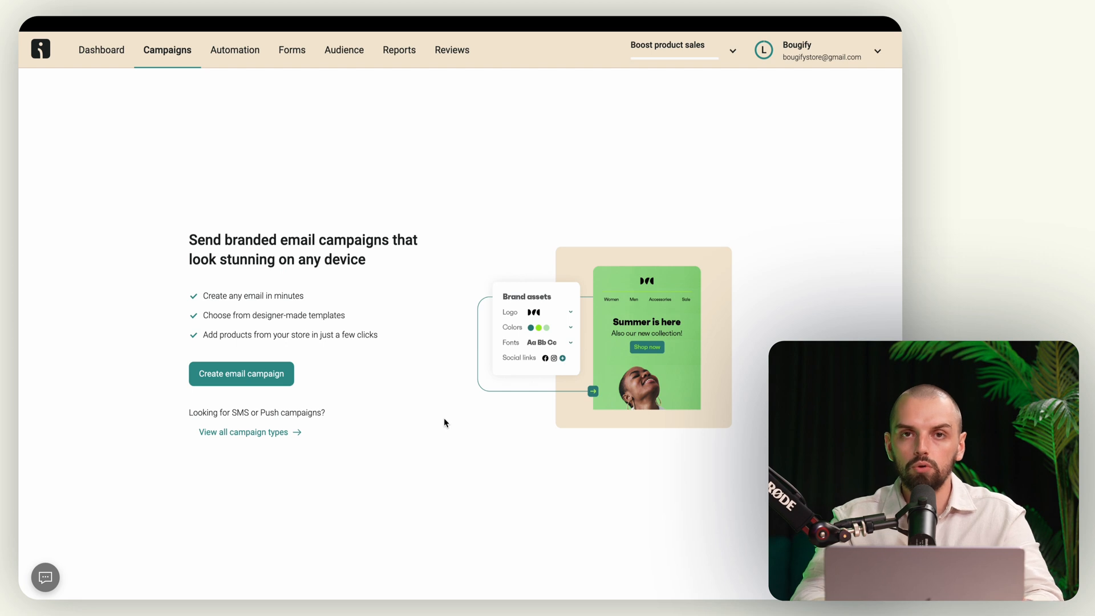
click(238, 52)
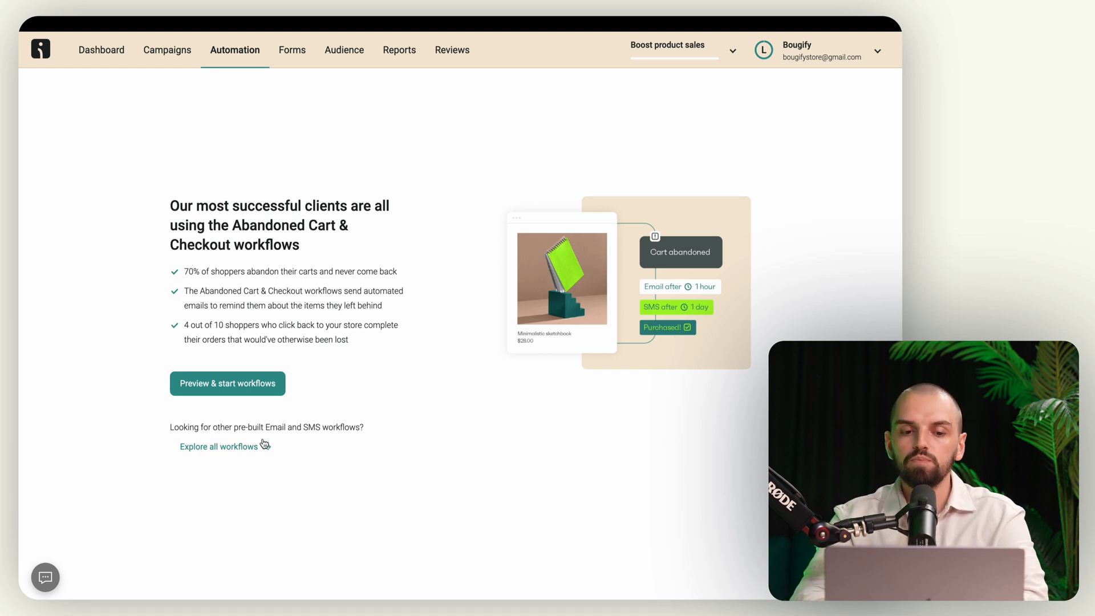
Step: Scroll through the full pre-built workflow gallery, close it, and move on to Forms
click(247, 447)
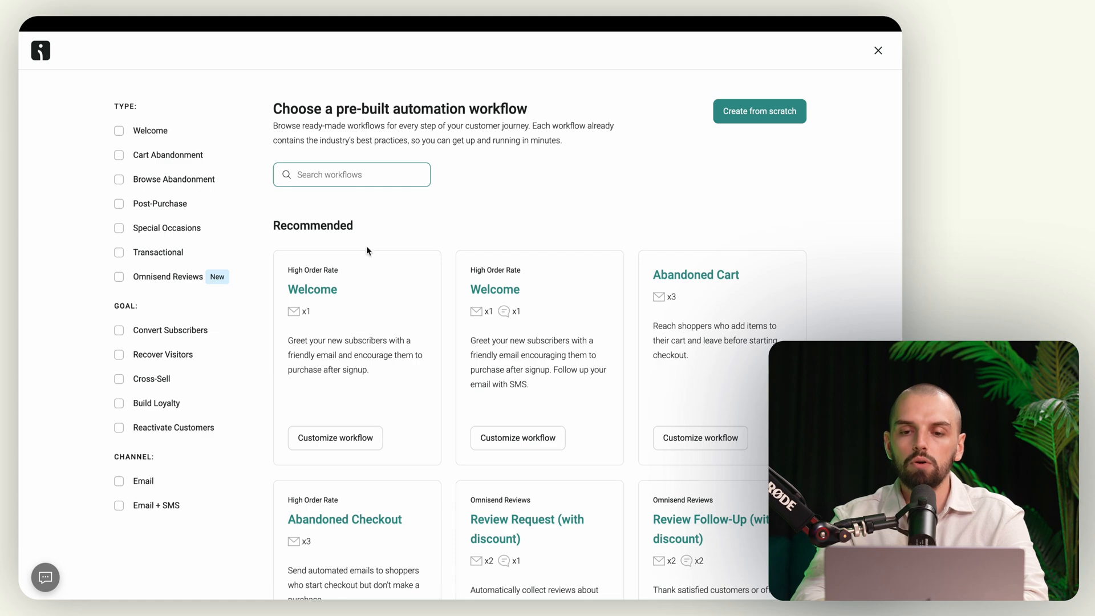
scroll(860, 283, down, 20)
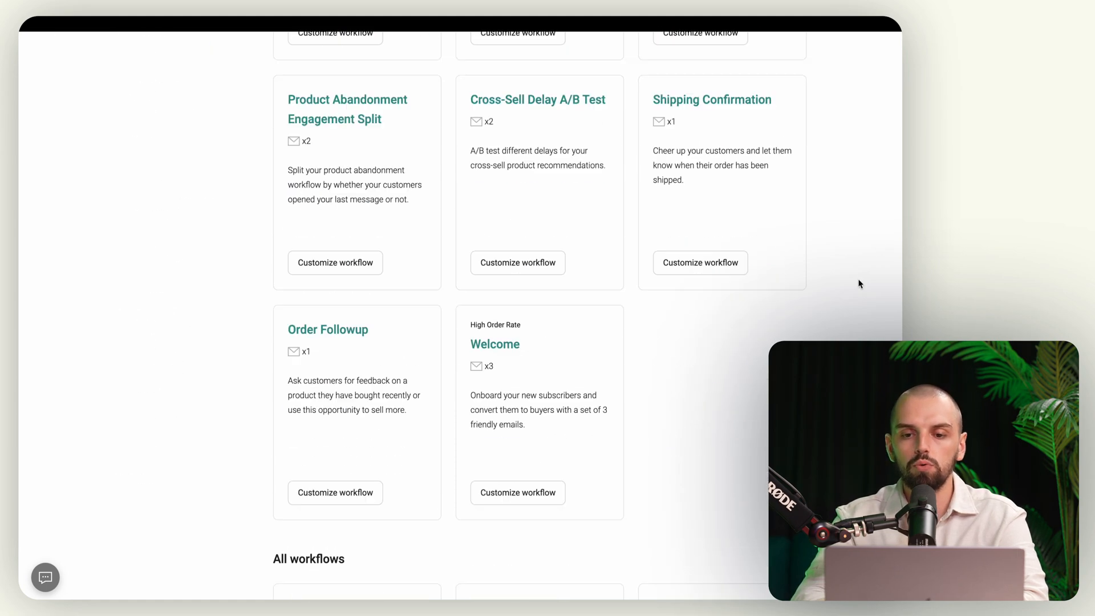
scroll(861, 284, up, 20)
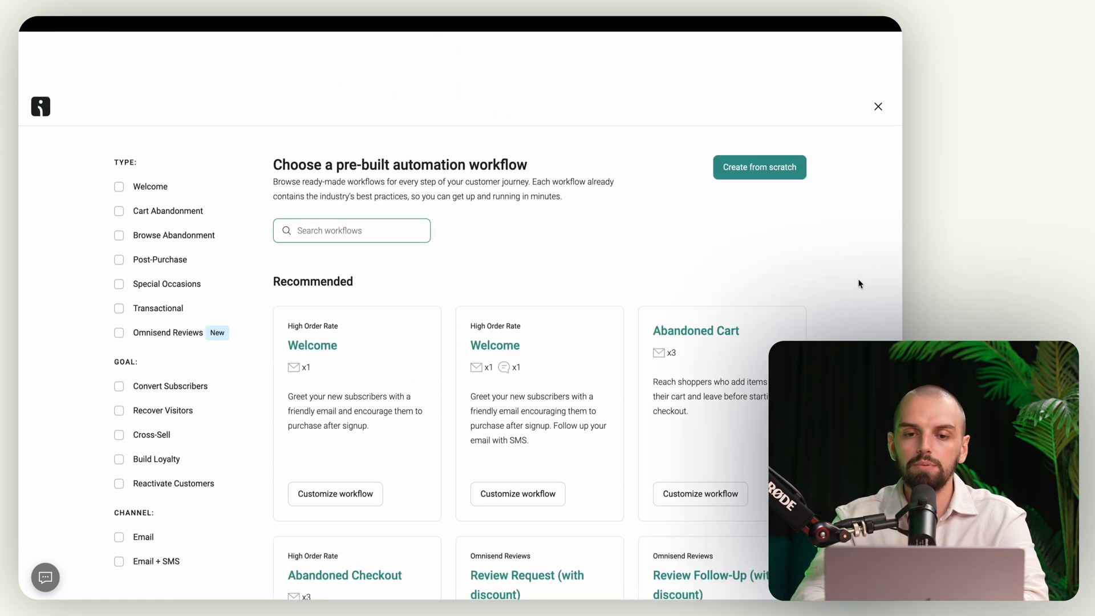
key(Escape)
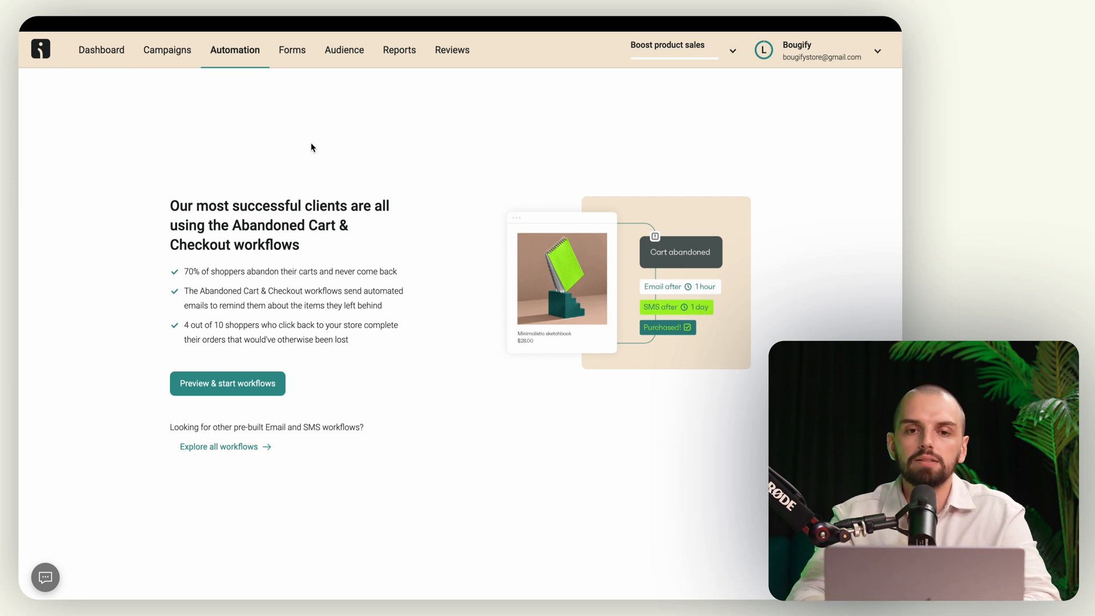
click(289, 50)
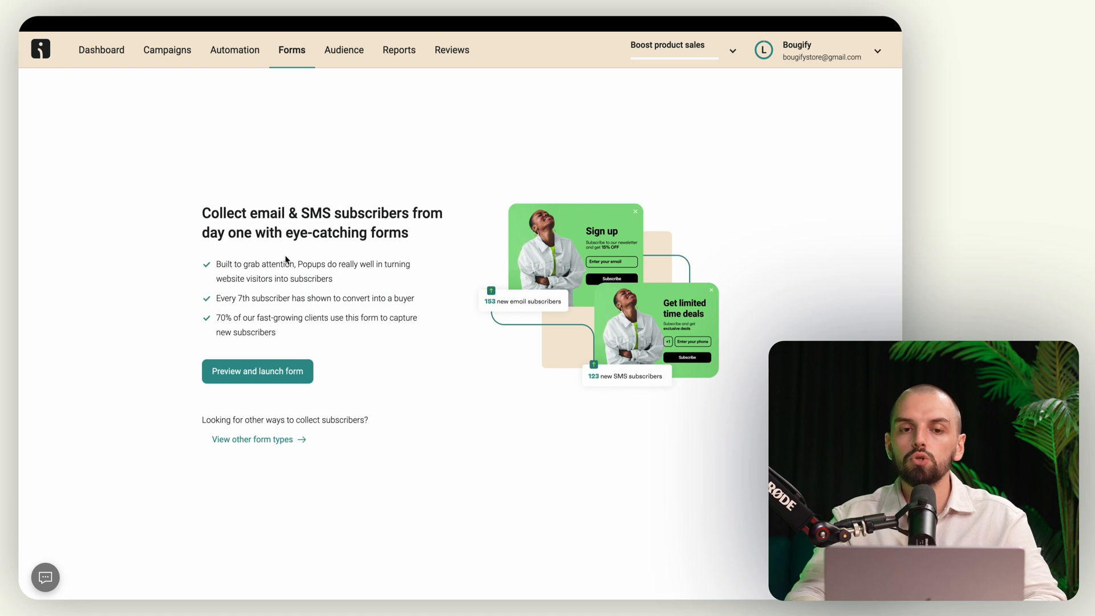
Step: Review the Audience contact list and its segments, then the Reports and Reviews sections
click(340, 59)
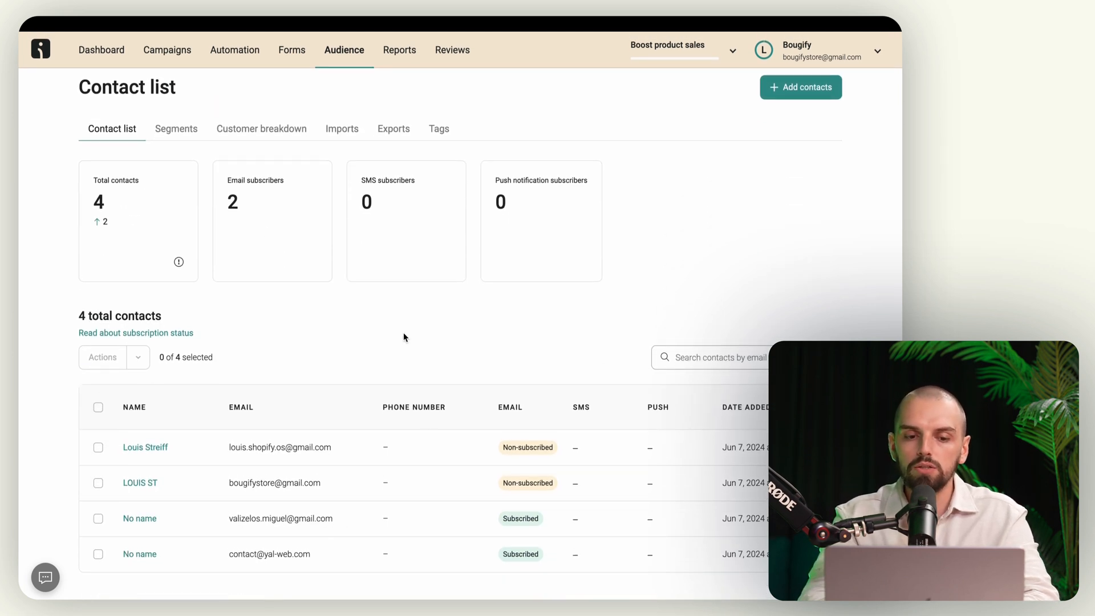
scroll(403, 335, up, 1)
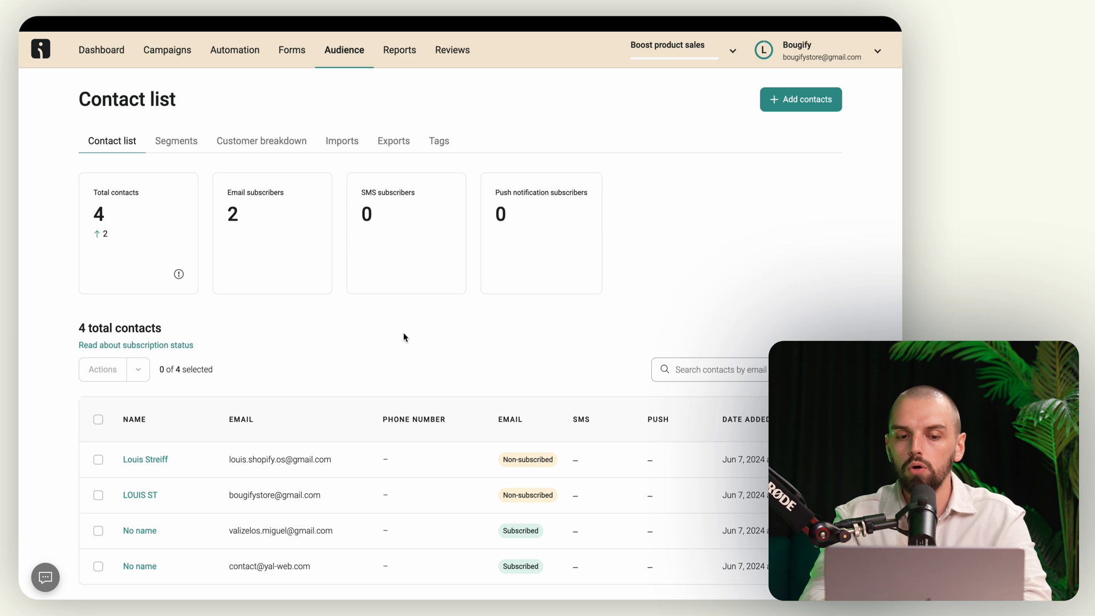
scroll(404, 337, up, 3)
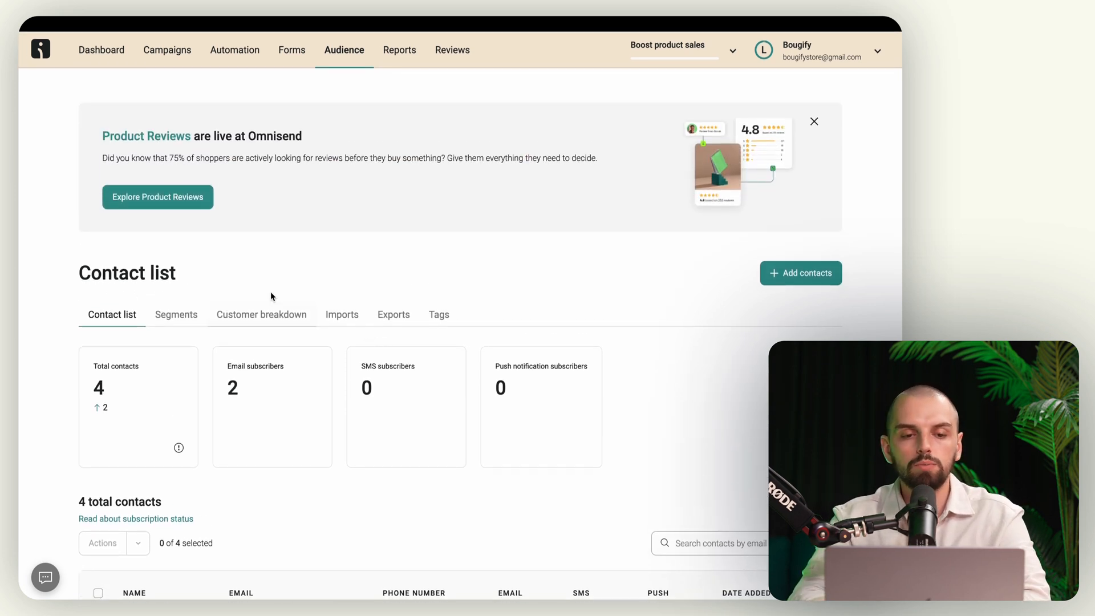
click(177, 318)
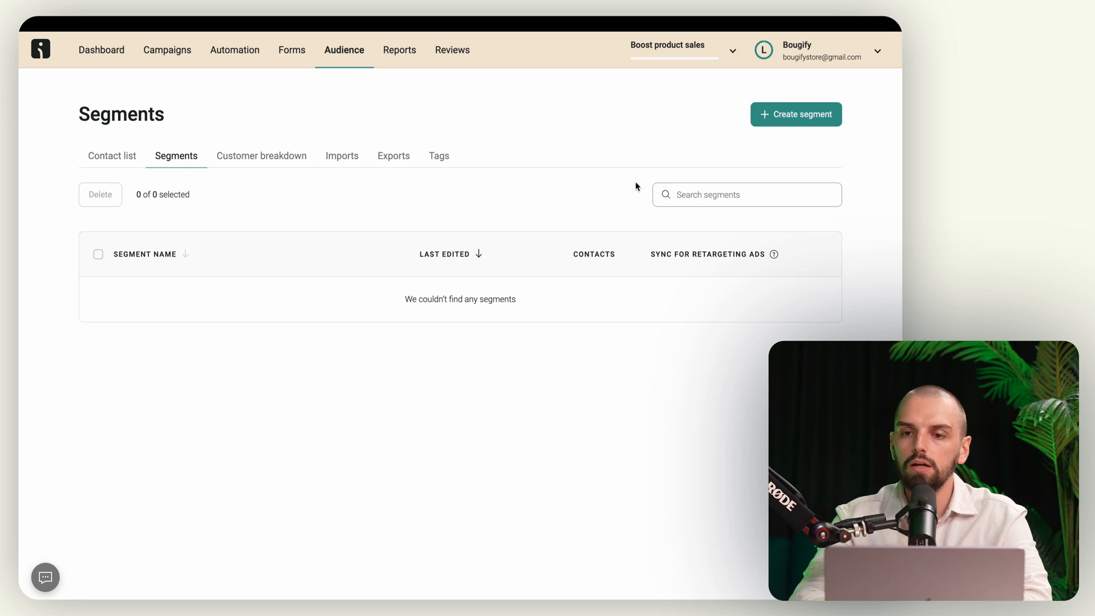
click(658, 145)
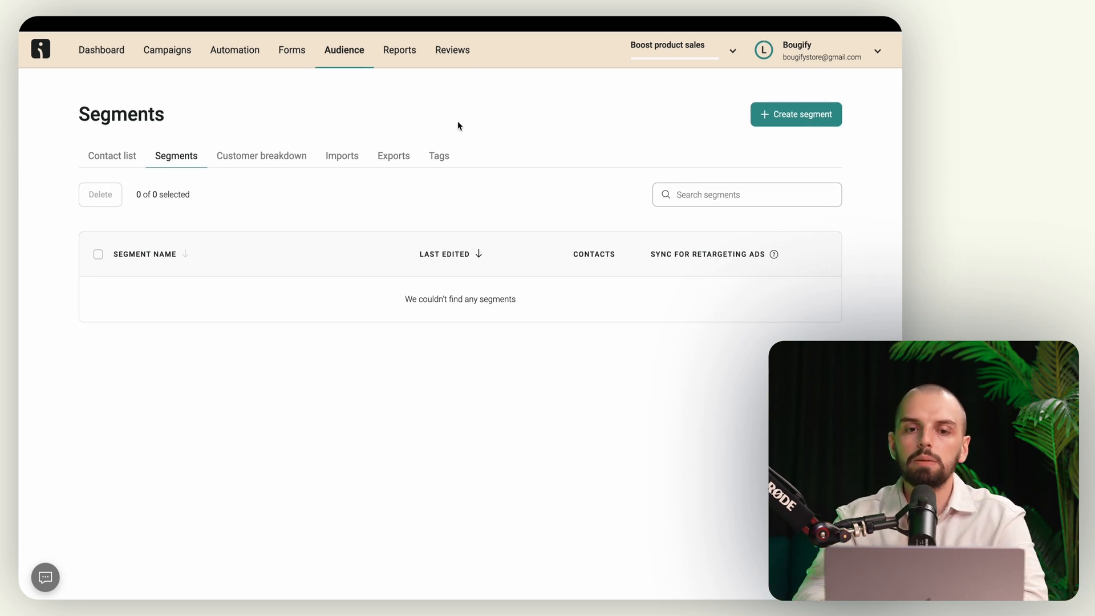
click(393, 54)
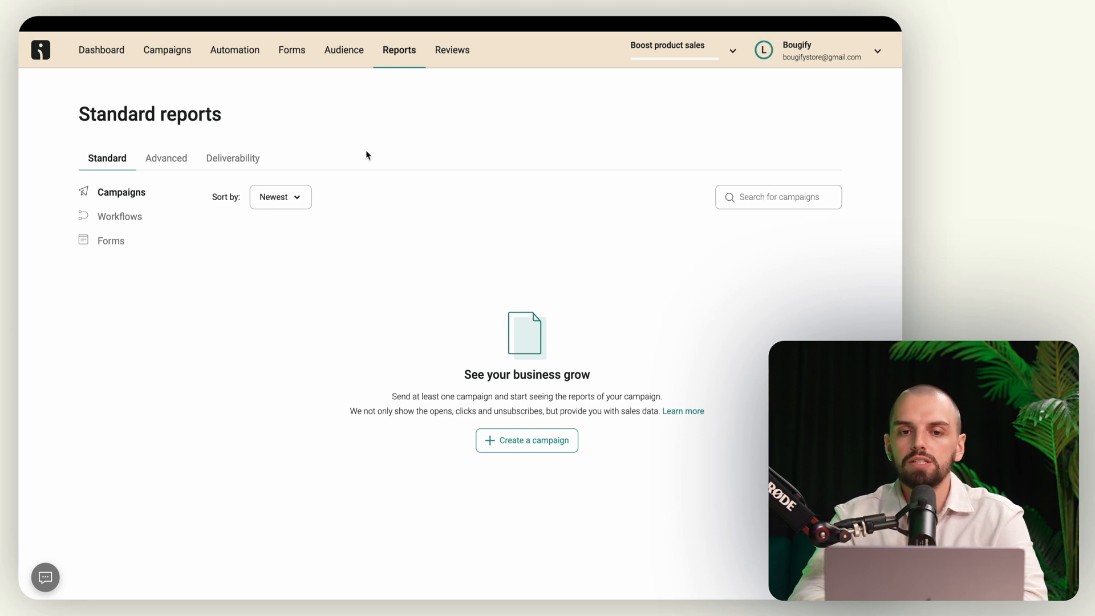
click(452, 50)
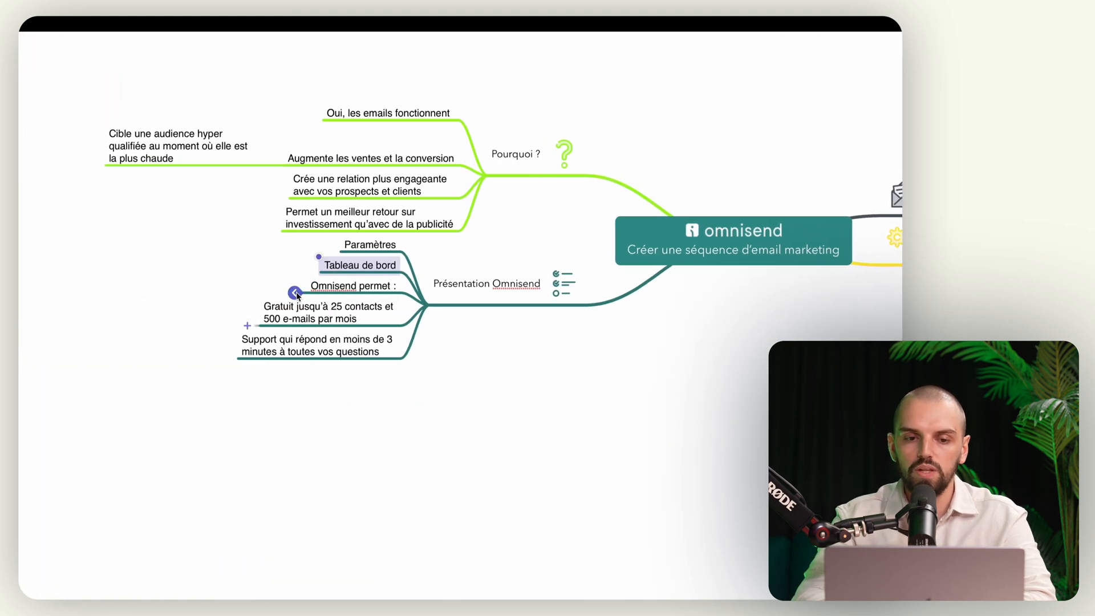
Step: Expand the mind map's 'Omnisend permet :' branch and its 'D'automatiser des séquences de mails' topic
click(297, 293)
click(223, 229)
scroll(222, 229, left, 2)
scroll(223, 229, down, 1)
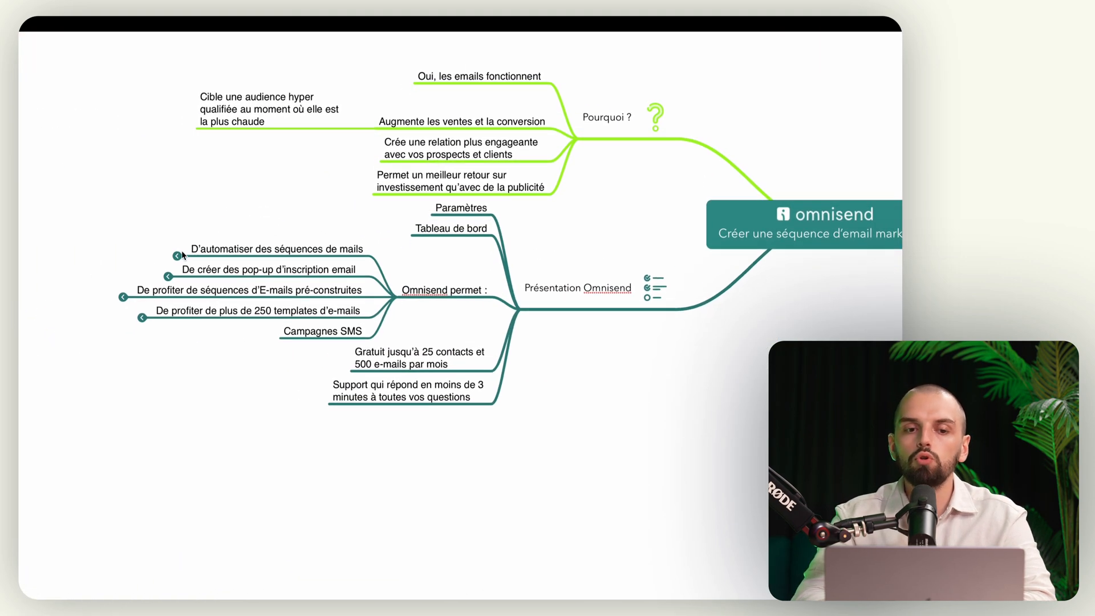
click(174, 256)
scroll(252, 196, left, 2)
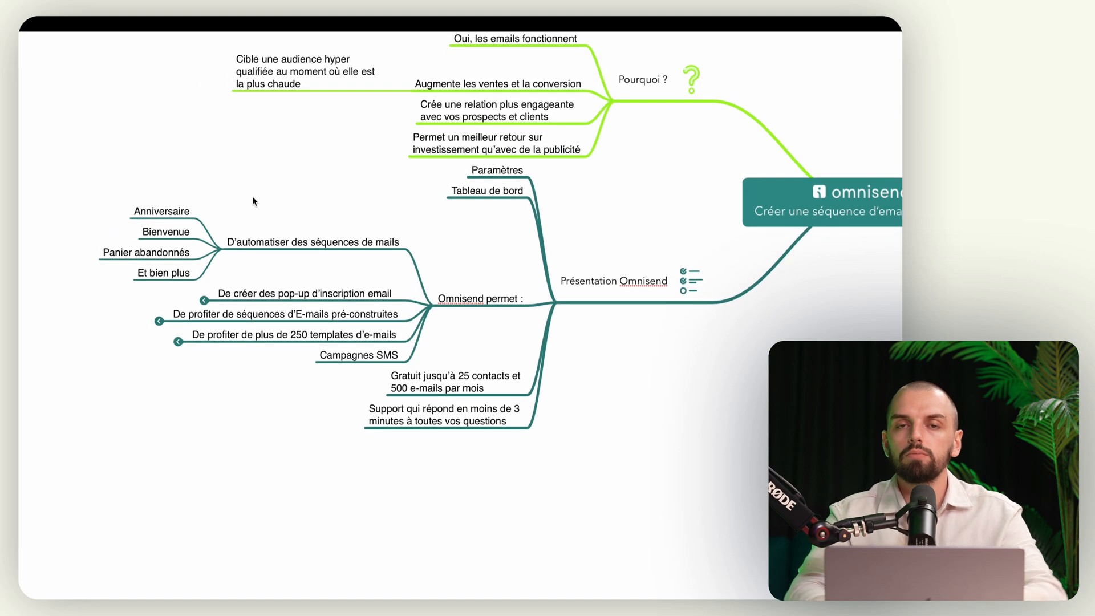
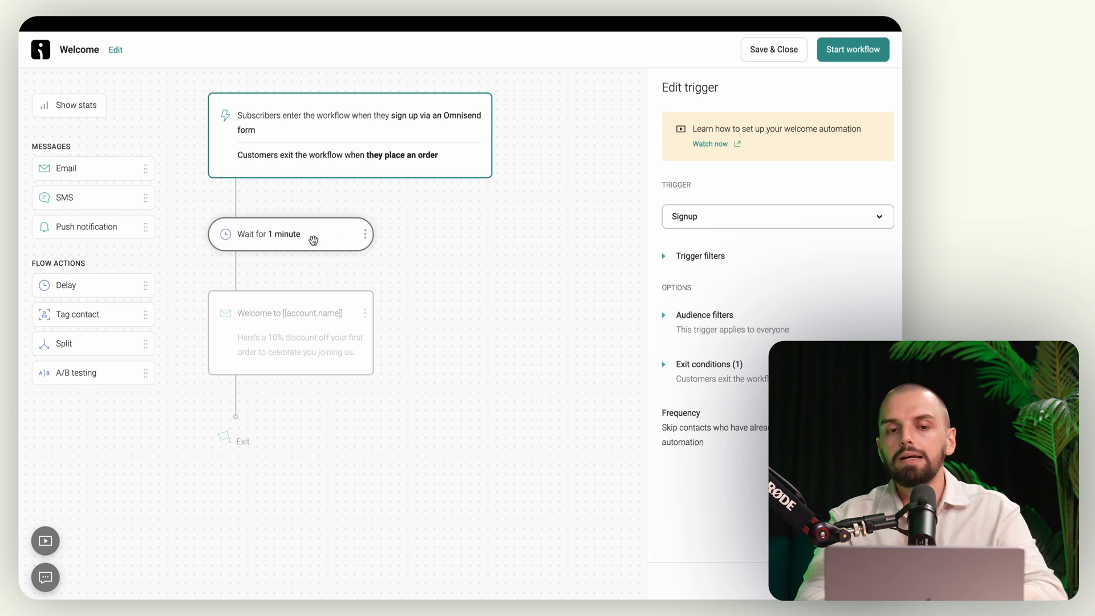
Step: Delete the 'Wait for 1 minute' step from the Welcome workflow and open the welcome email's settings
click(292, 234)
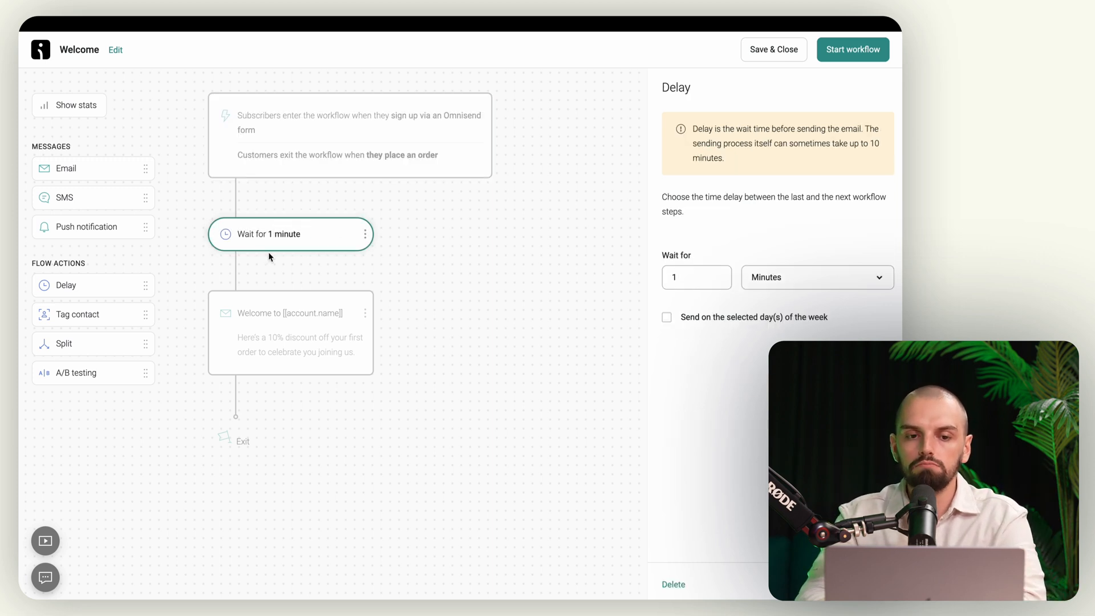
click(365, 233)
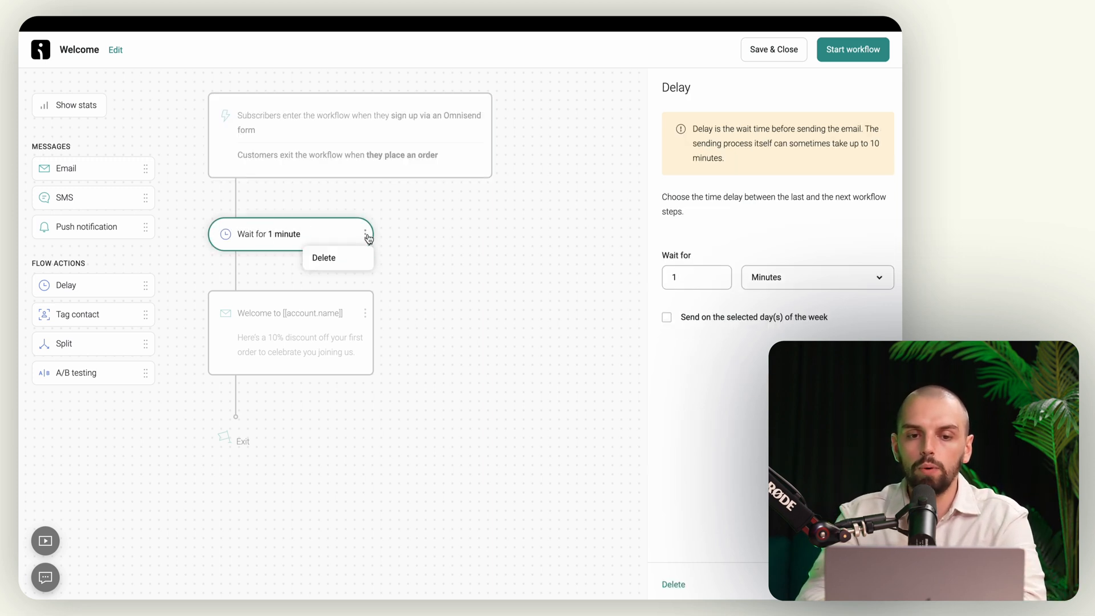
click(336, 260)
click(577, 346)
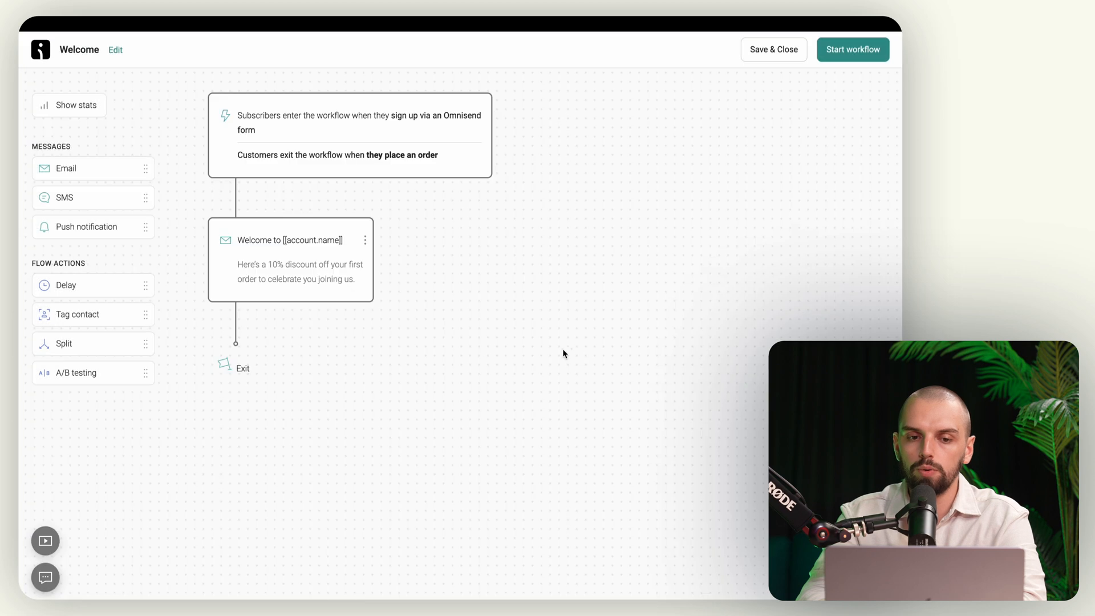
click(311, 278)
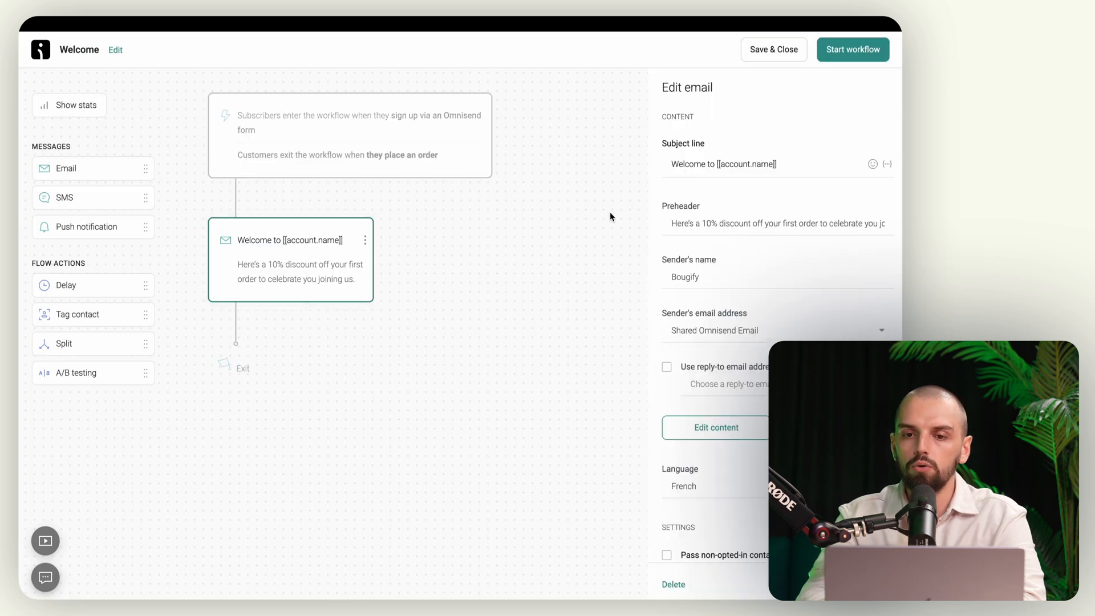
Step: Change the subject to 'Bienvenue [[account.name]]' and write a French 10% welcome-discount preheader
drag(714, 163, 649, 171)
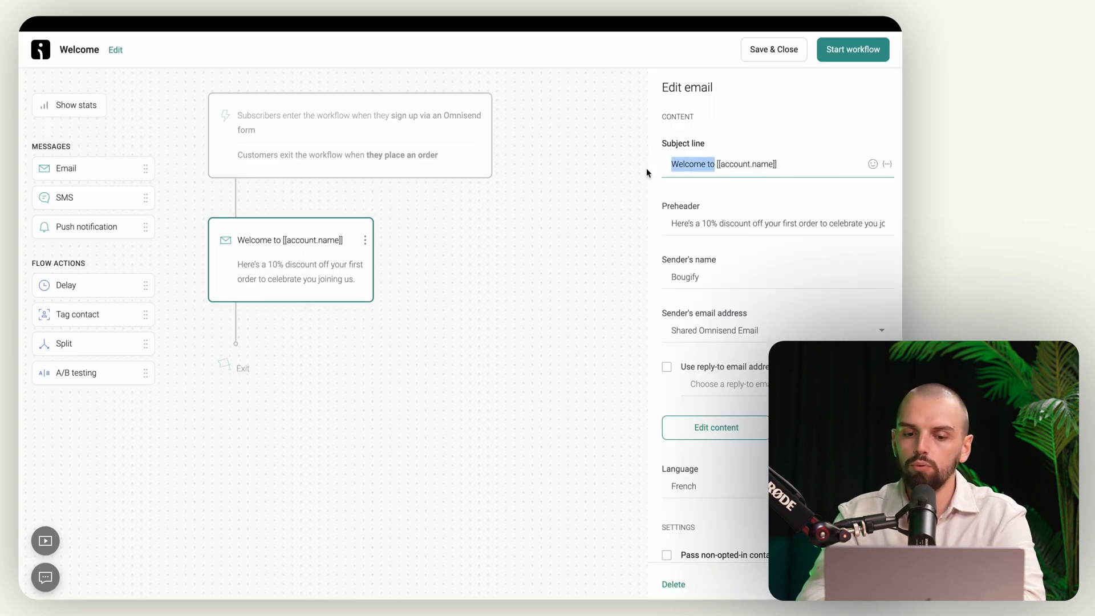
text(Bienvenue)
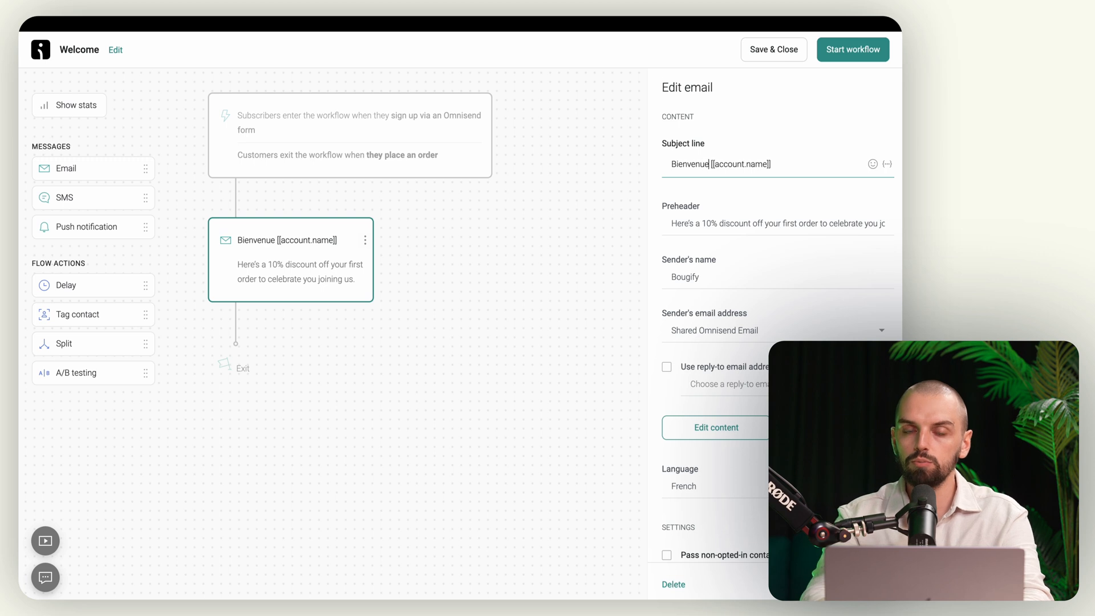
click(706, 223)
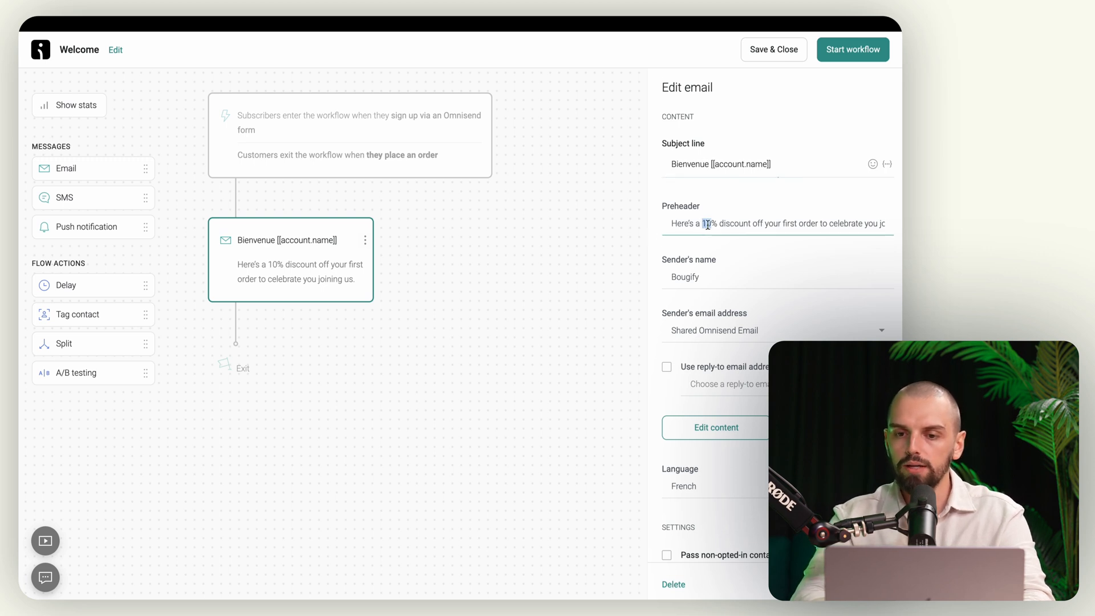
key(ctrl+a)
key(BackSpace)
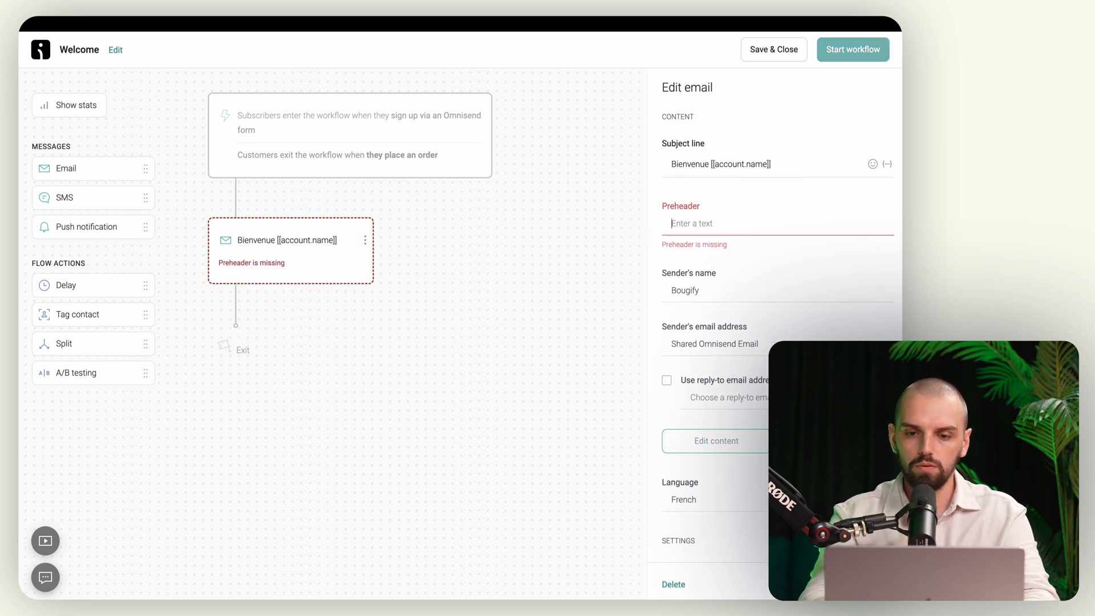
text(Voici 10)
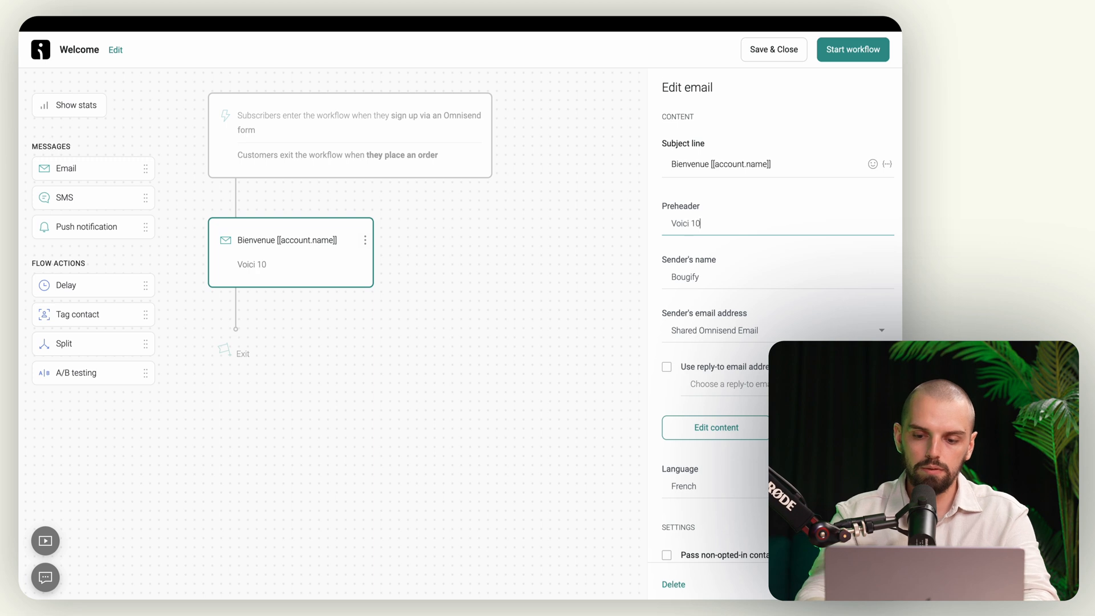
text(% de réduxti)
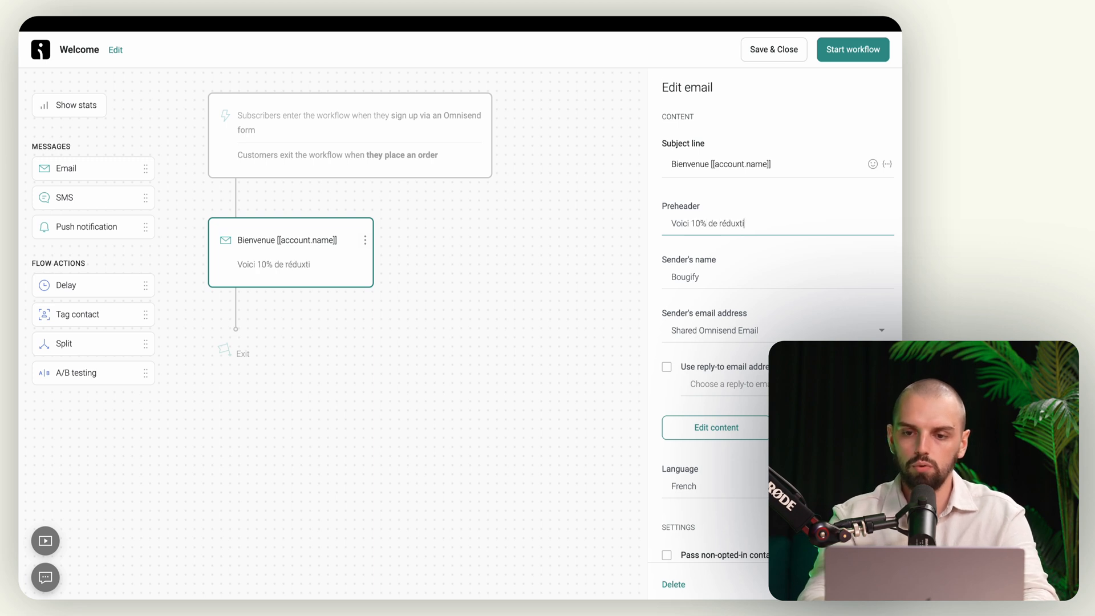
key(BackSpace)
key(BackSpace)
key(BackSpace)
text(ction pour vous )
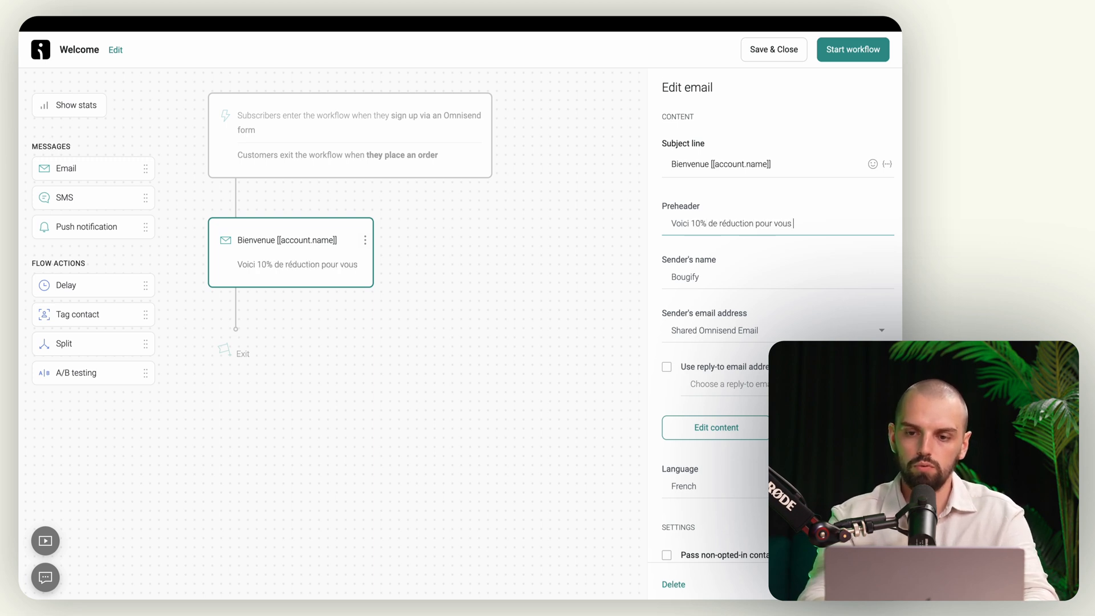
text(souhaiter)
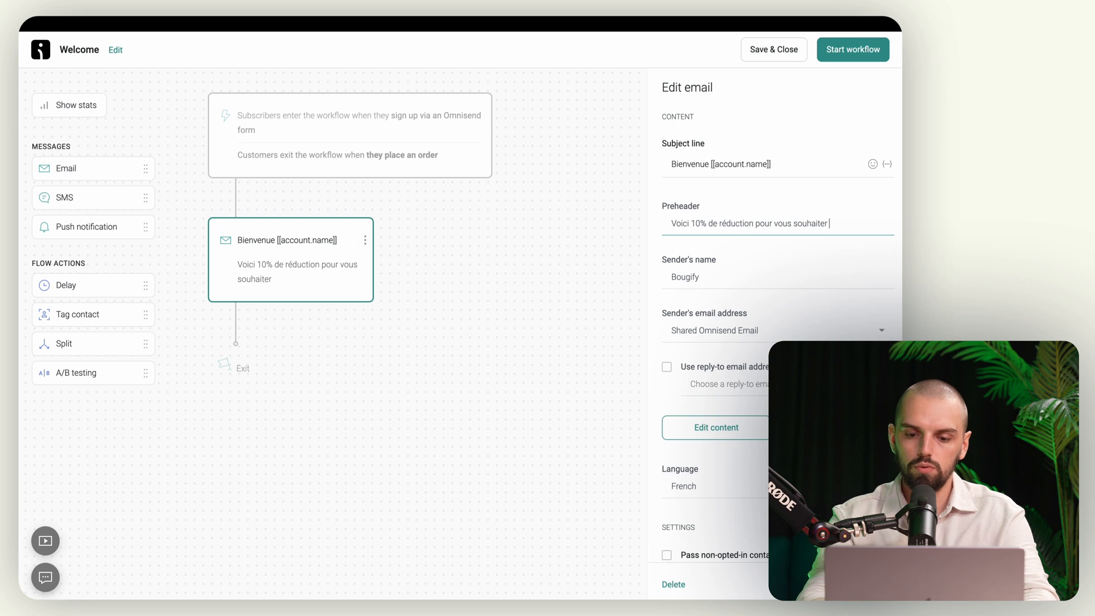
text( la bienvenue)
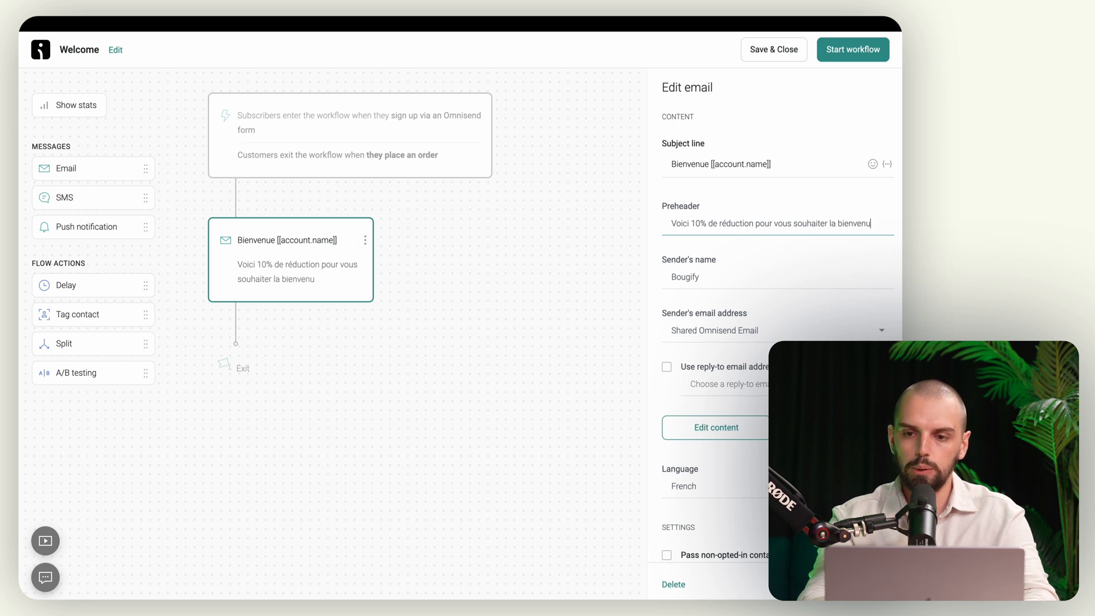
Step: Set the sender's name to L'équipe Bougify, keeping the shared Omnisend sender address
double_click(704, 278)
text(Louis de)
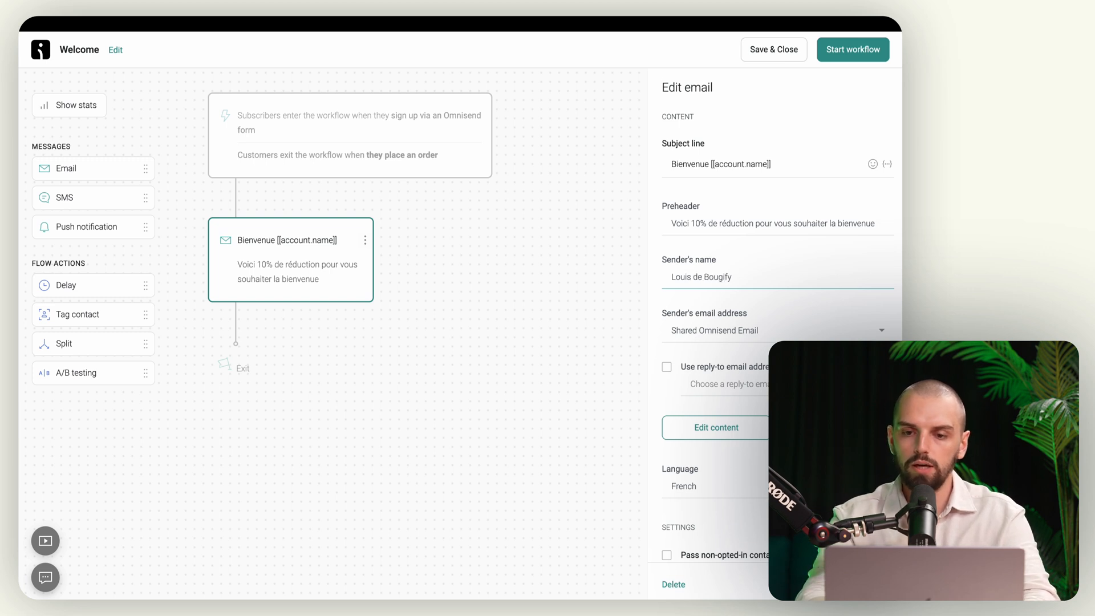
key(ctrl+a)
text(Bougify)
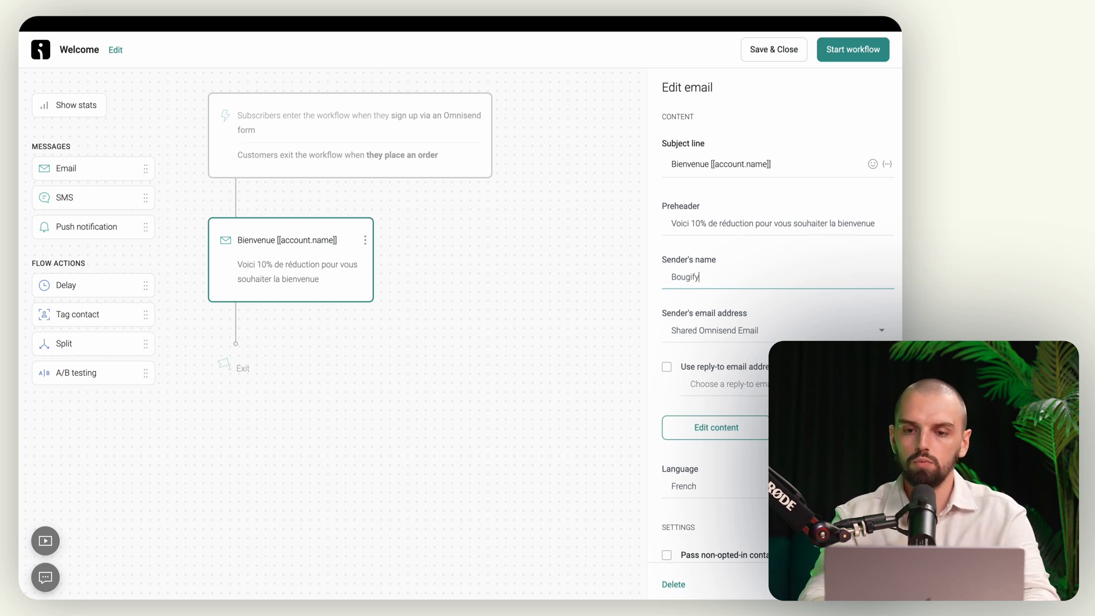
key(ctrl+a)
text(Lé)
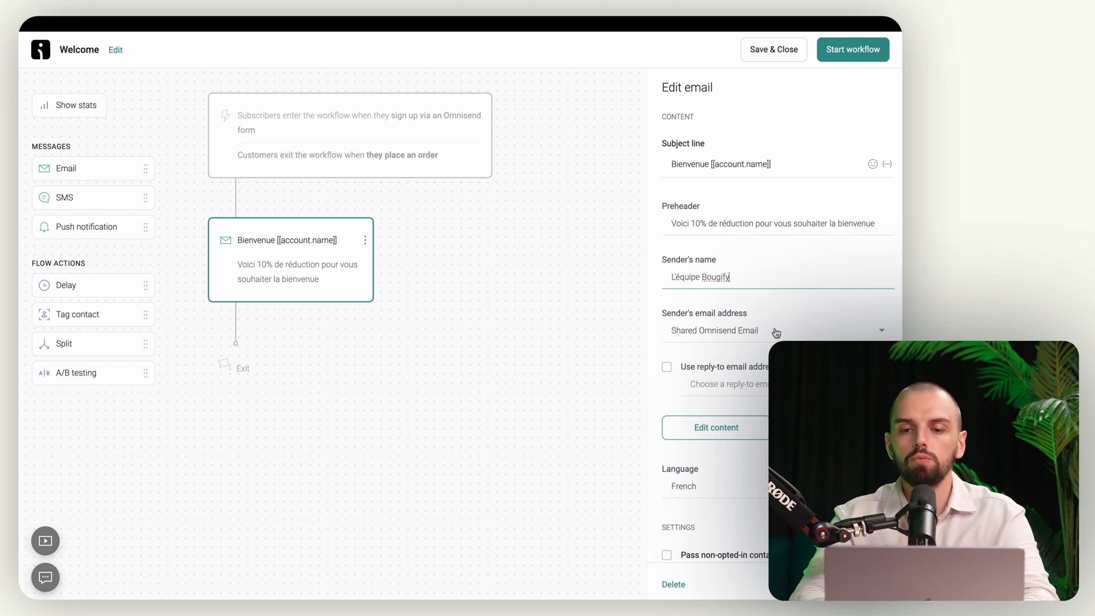
click(728, 338)
click(730, 337)
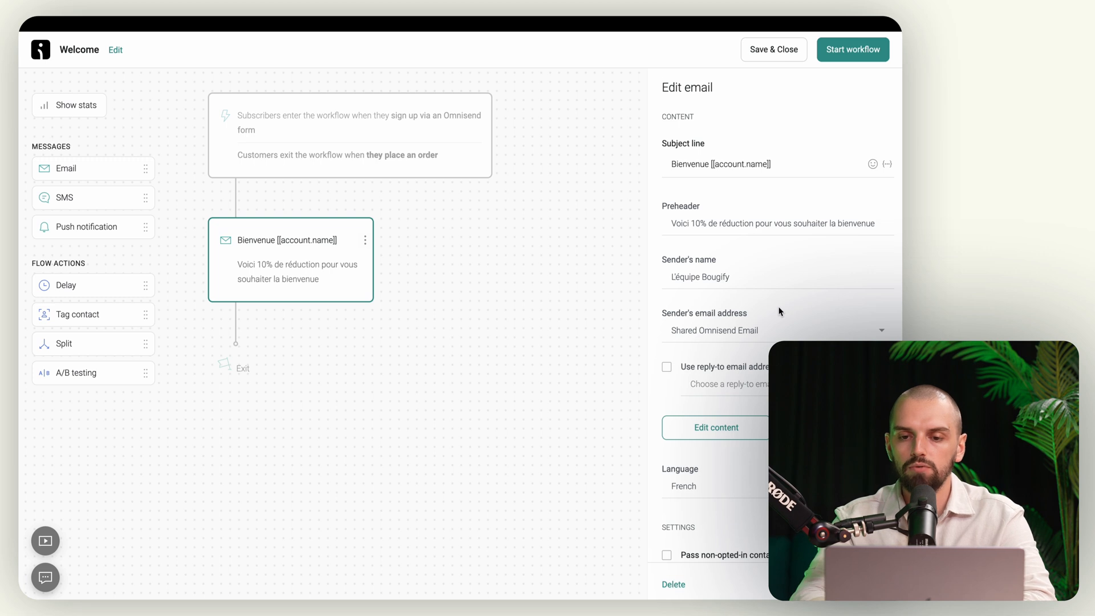
Step: Turn on a reply-to address and set it to the store's contact email
click(751, 331)
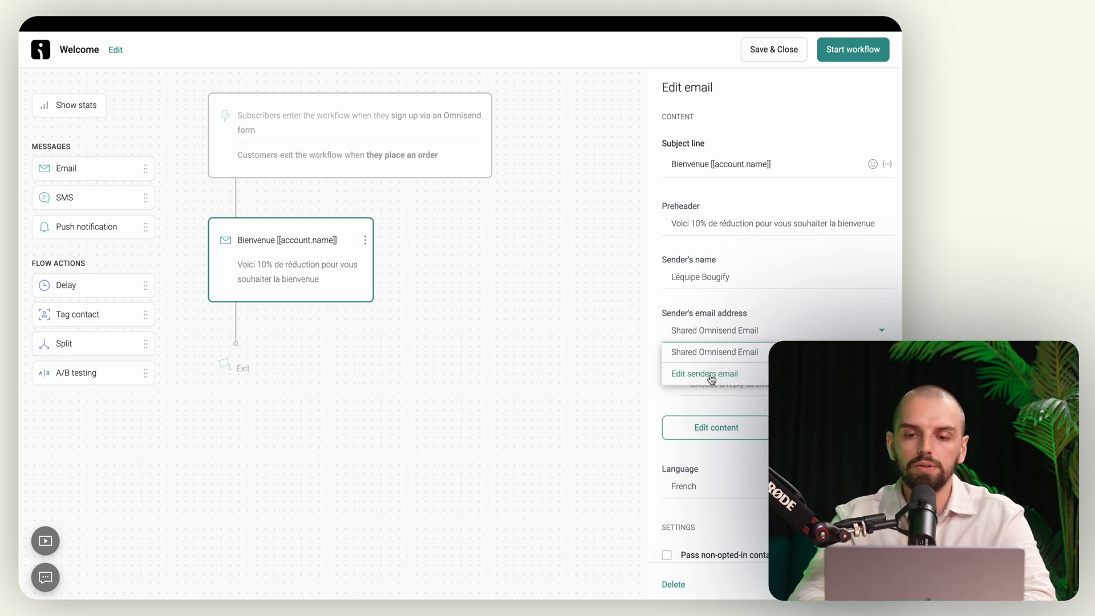
click(801, 326)
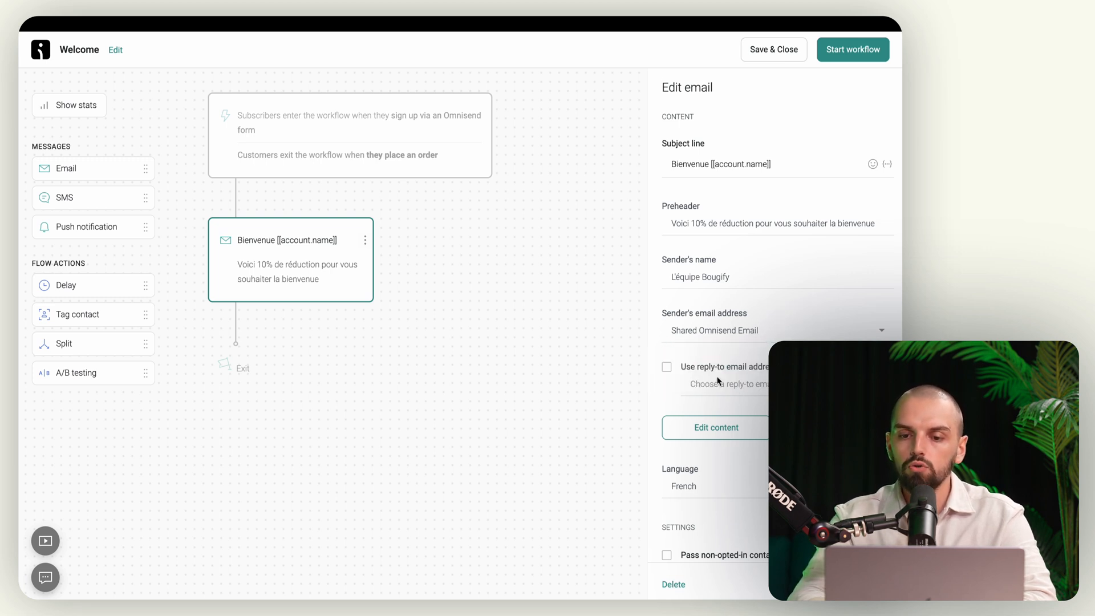
scroll(718, 380, down, 2)
click(667, 294)
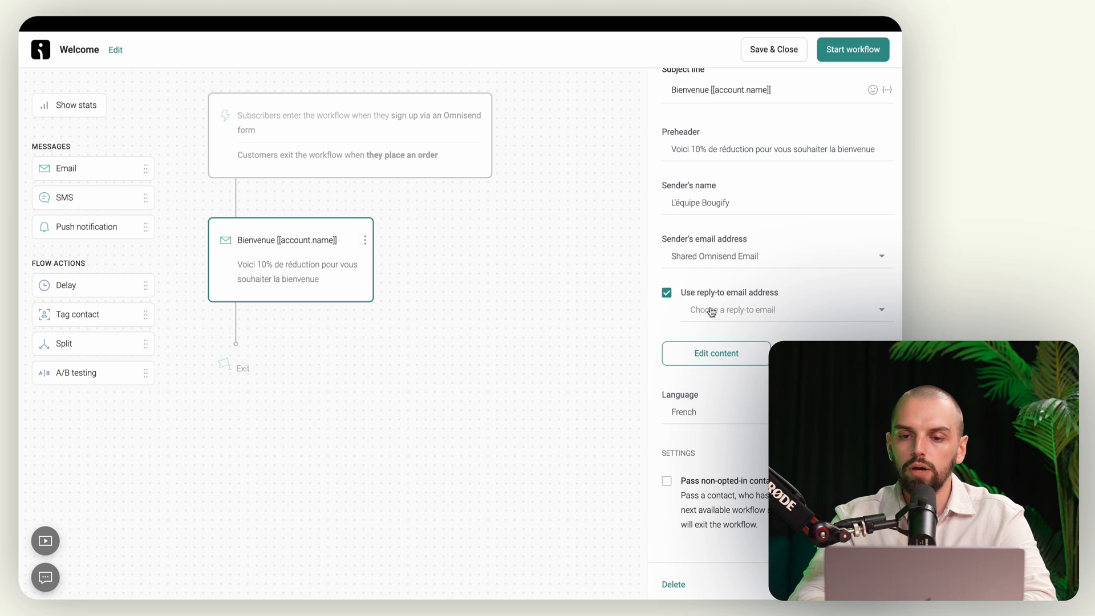
click(711, 313)
click(725, 335)
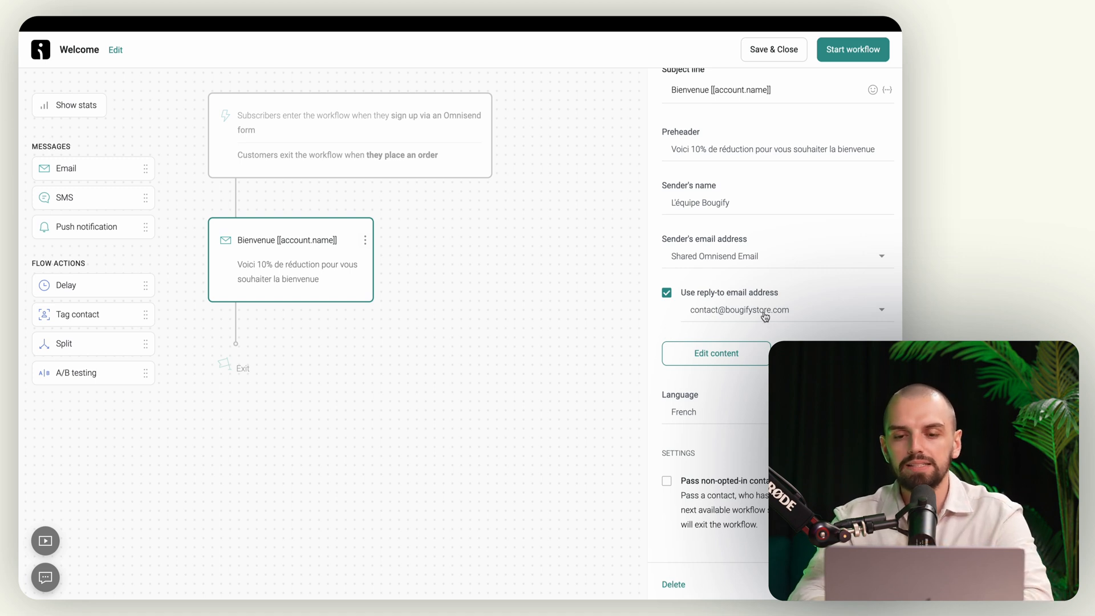
Step: Save the email settings, then reopen the Bienvenue email to edit its content
scroll(765, 317, down, 1)
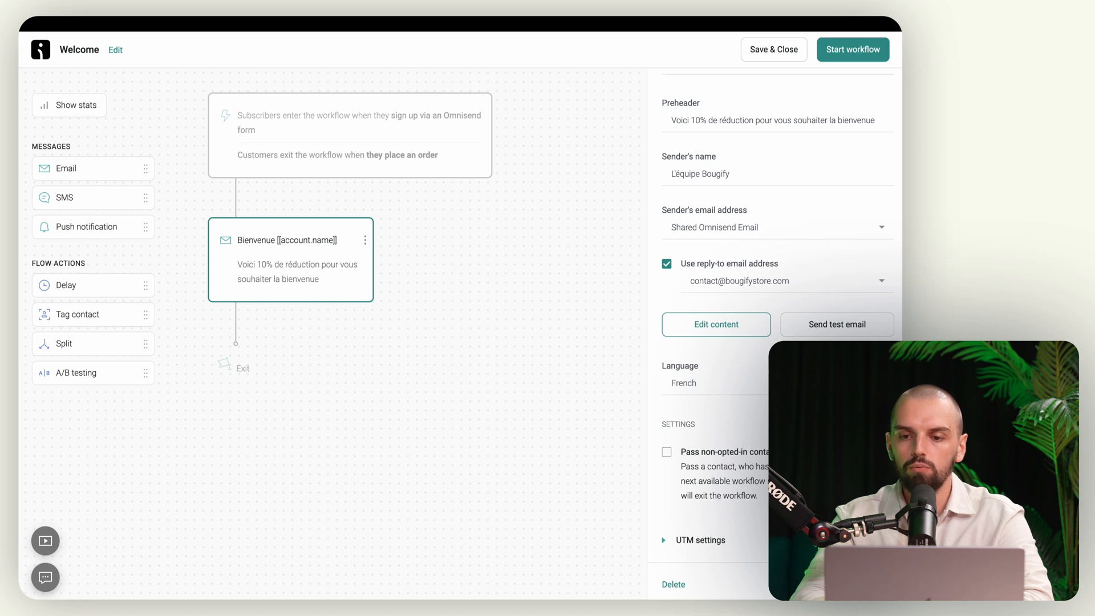
click(877, 591)
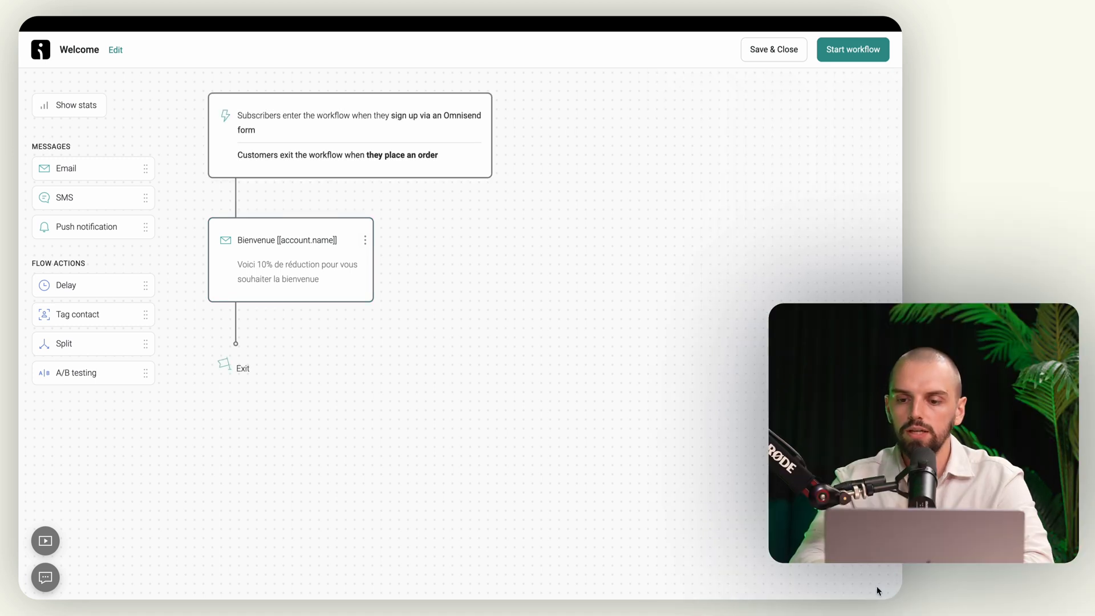
click(291, 276)
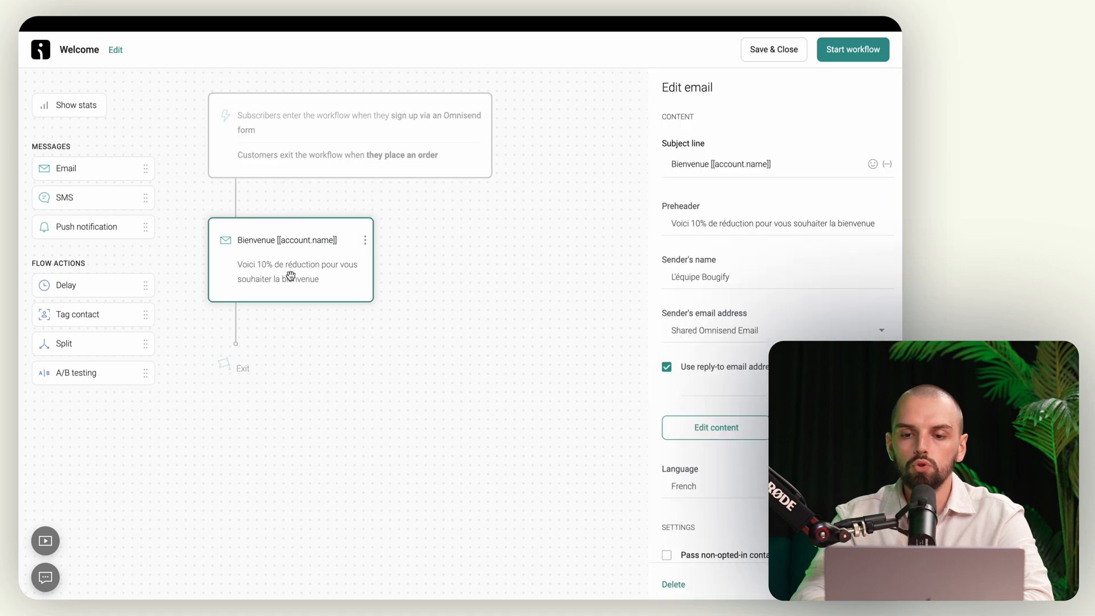
click(713, 430)
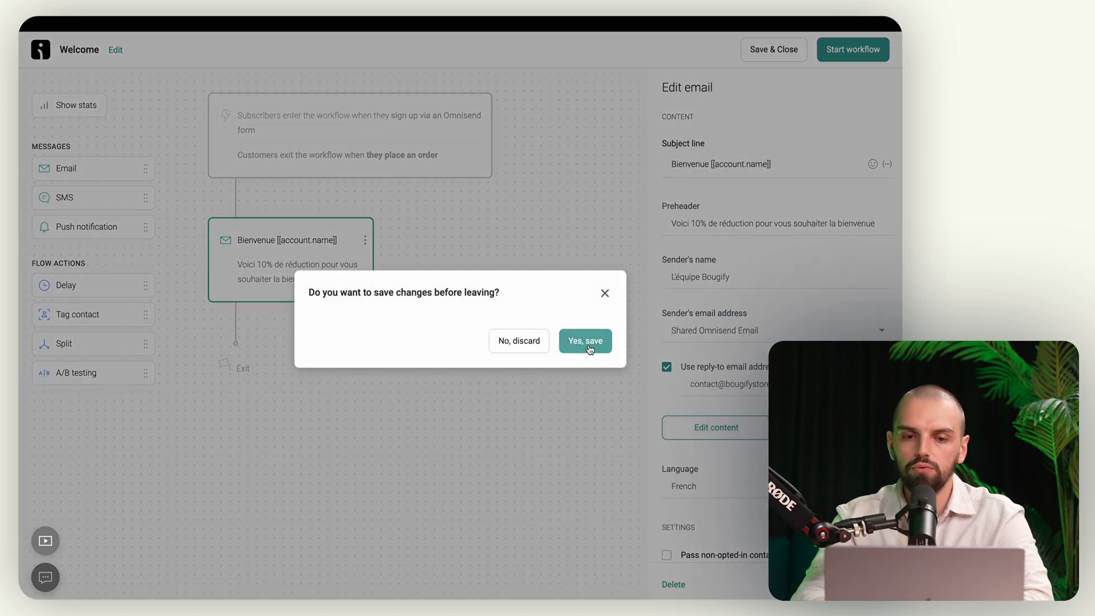
click(592, 348)
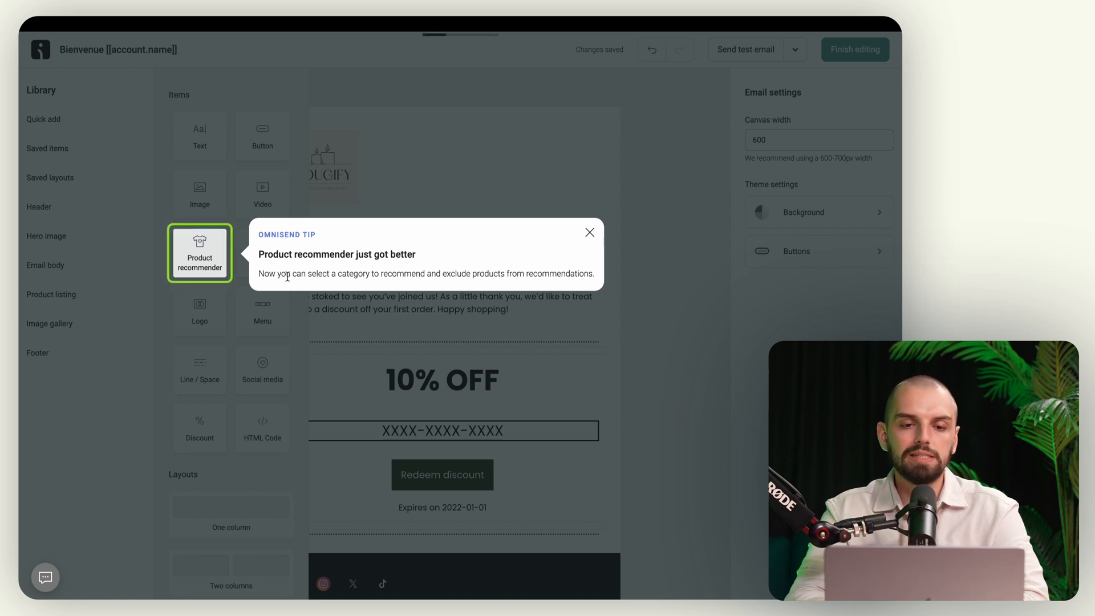
click(590, 232)
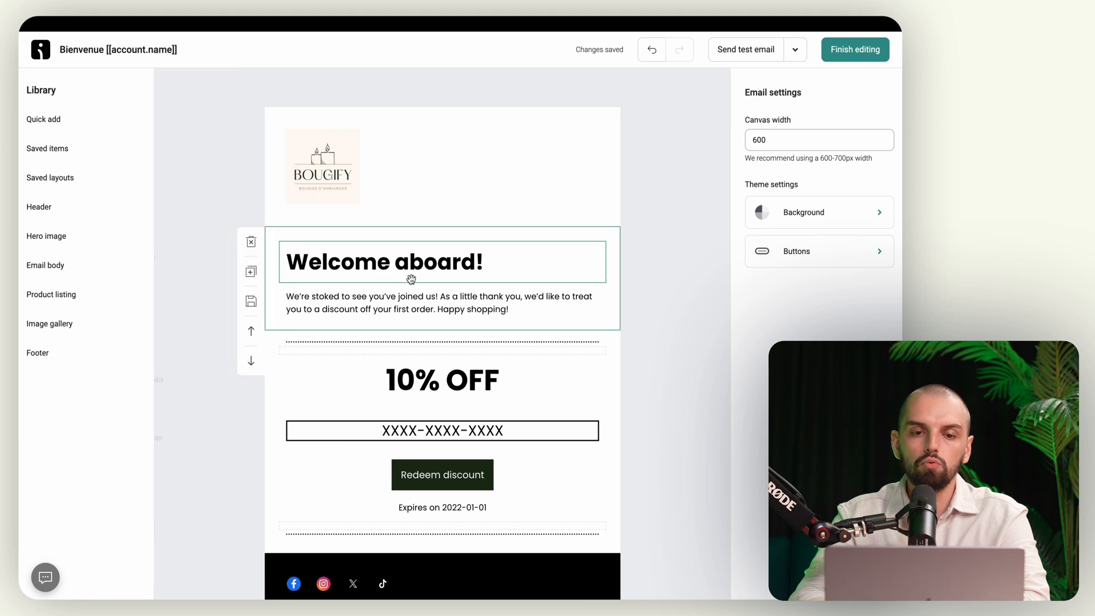
scroll(416, 489, down, 3)
scroll(535, 325, up, 3)
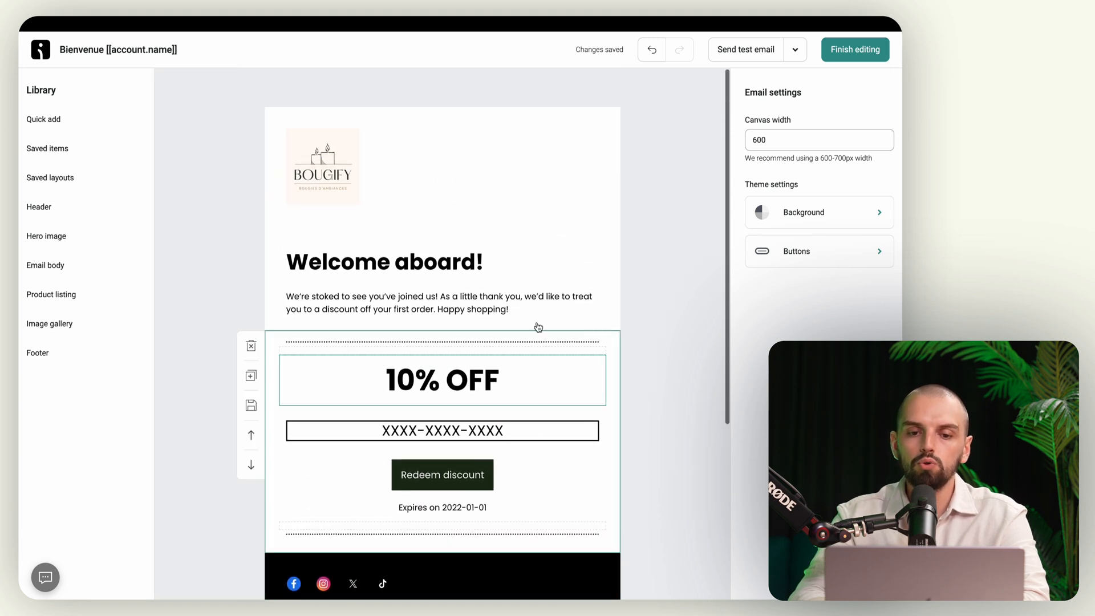
Step: Replace the 'Welcome aboard!' heading with 'Bienvenue chez nous !'
double_click(412, 264)
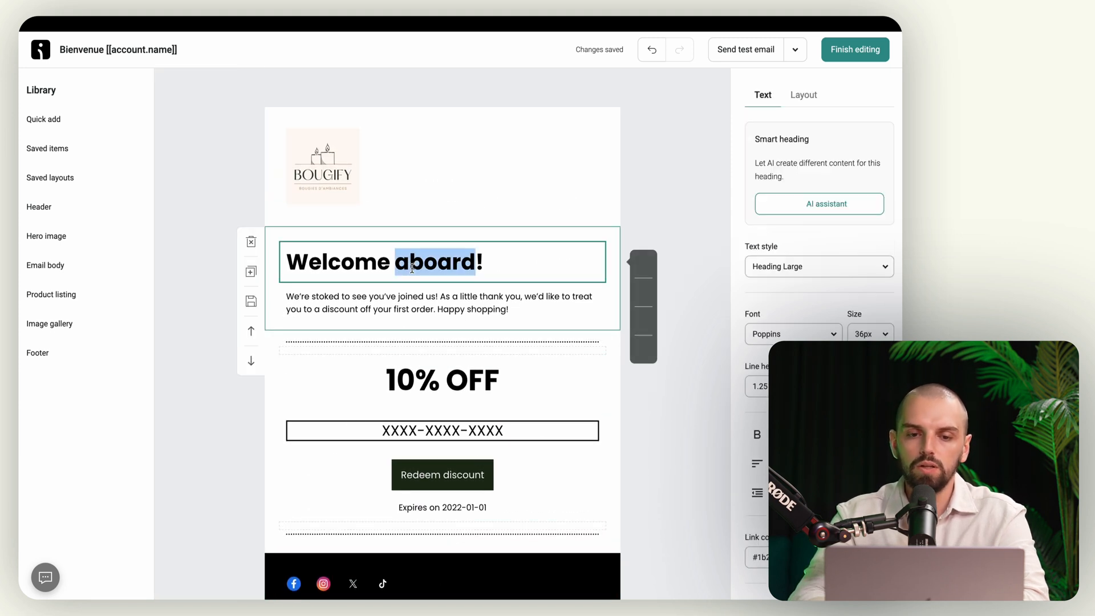
triple_click(375, 261)
text(Bienvnue)
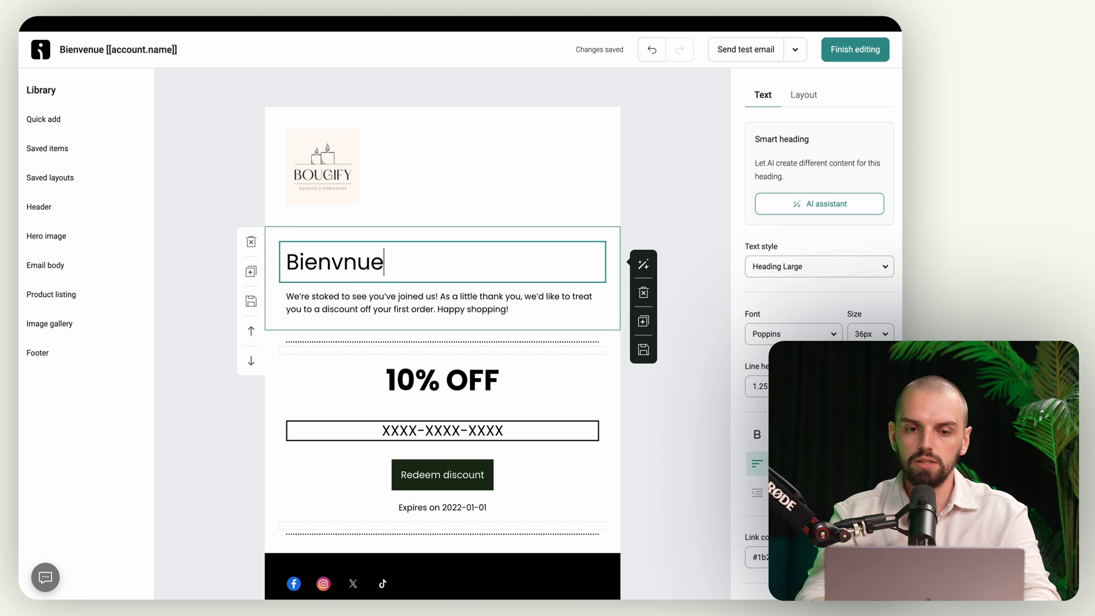
key(BackSpace)
key(BackSpace)
key(BackSpace)
text(enue )
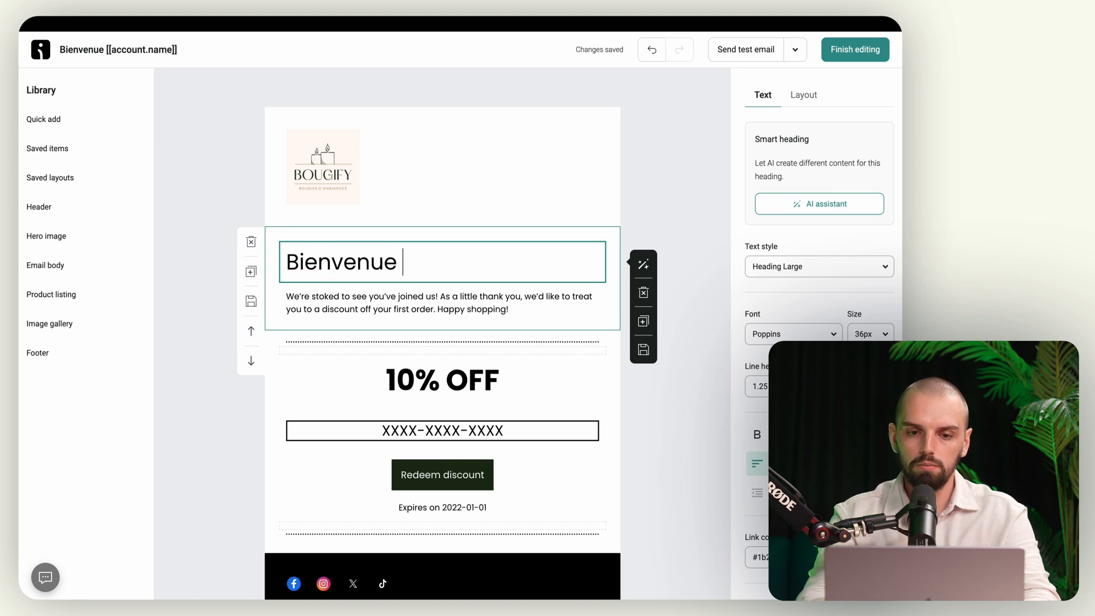
text(chez nous !)
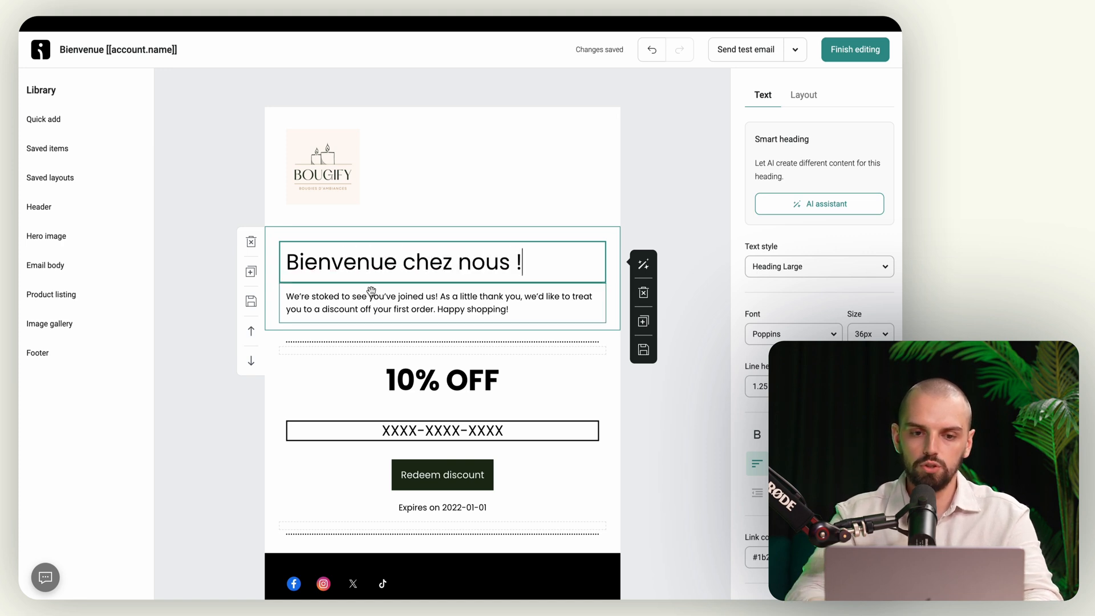
Step: Rewrite the intro paragraph in French about scented candles, adding a welcome-gift line
click(367, 303)
triple_click(369, 306)
text(Nous so)
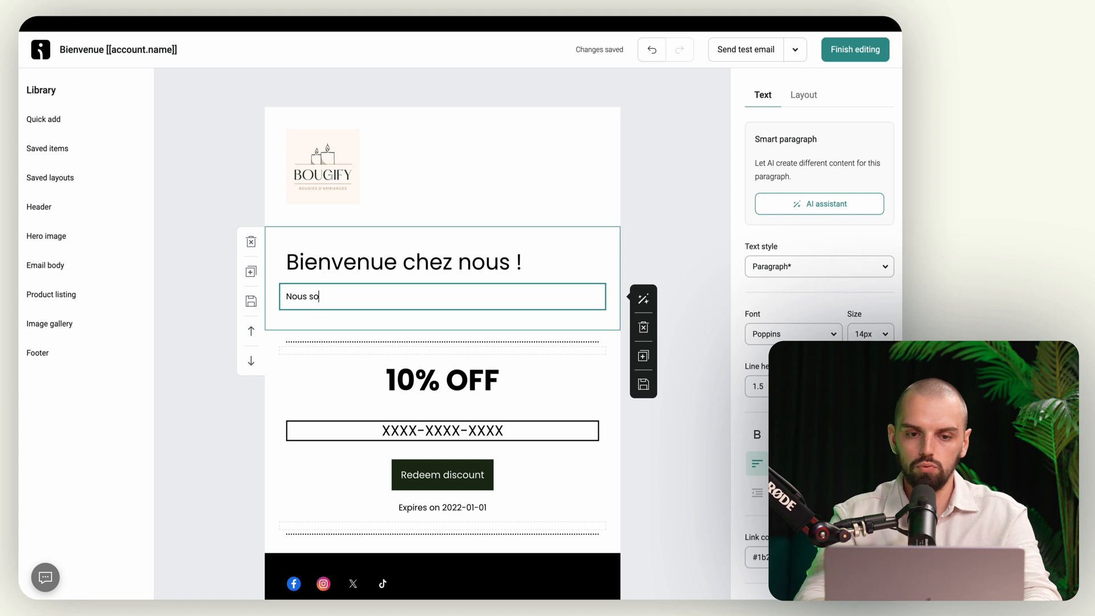
text(mmes ravis de)
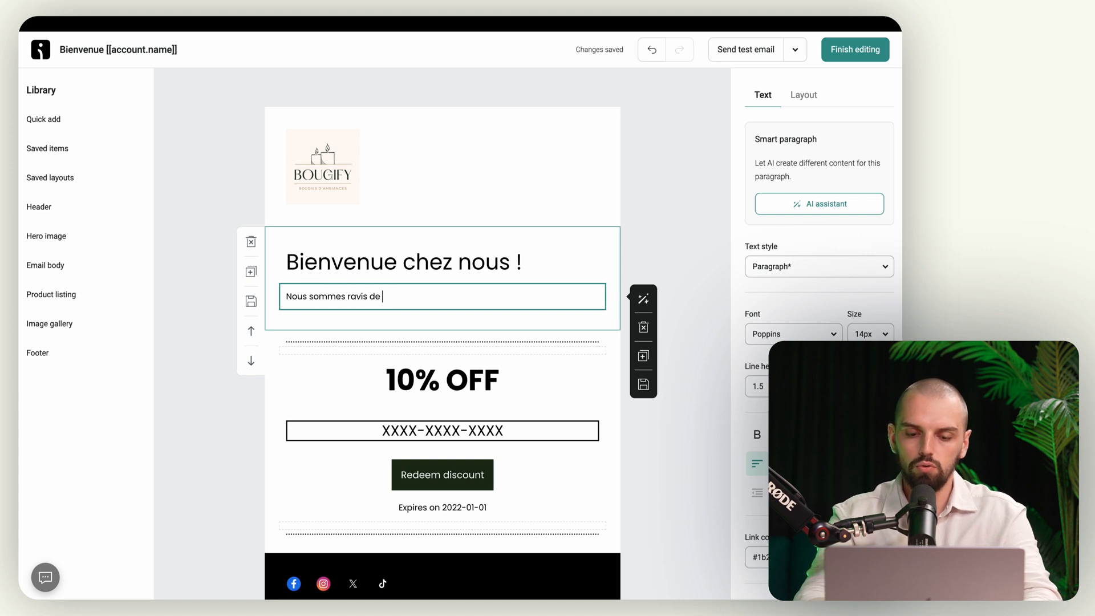
text( vous )
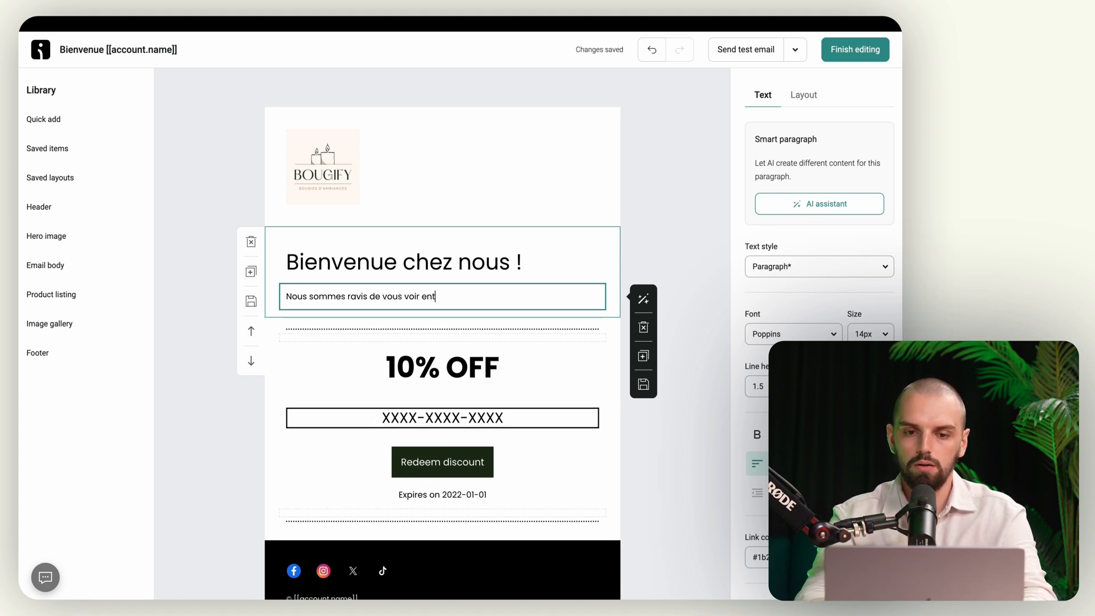
text(voir entrer dans le me)
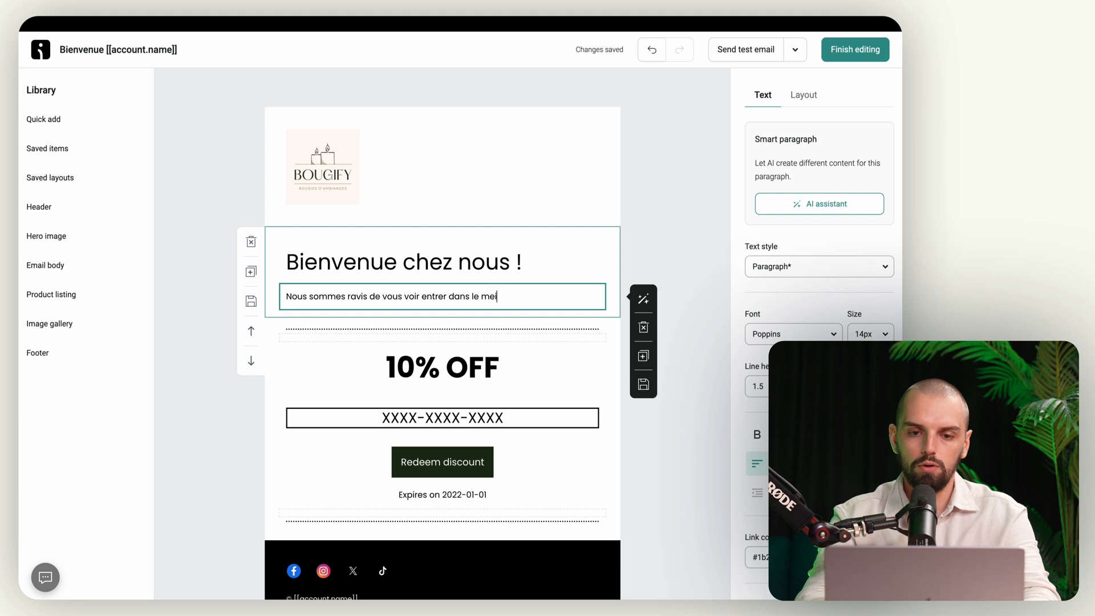
text(rveilleux monde)
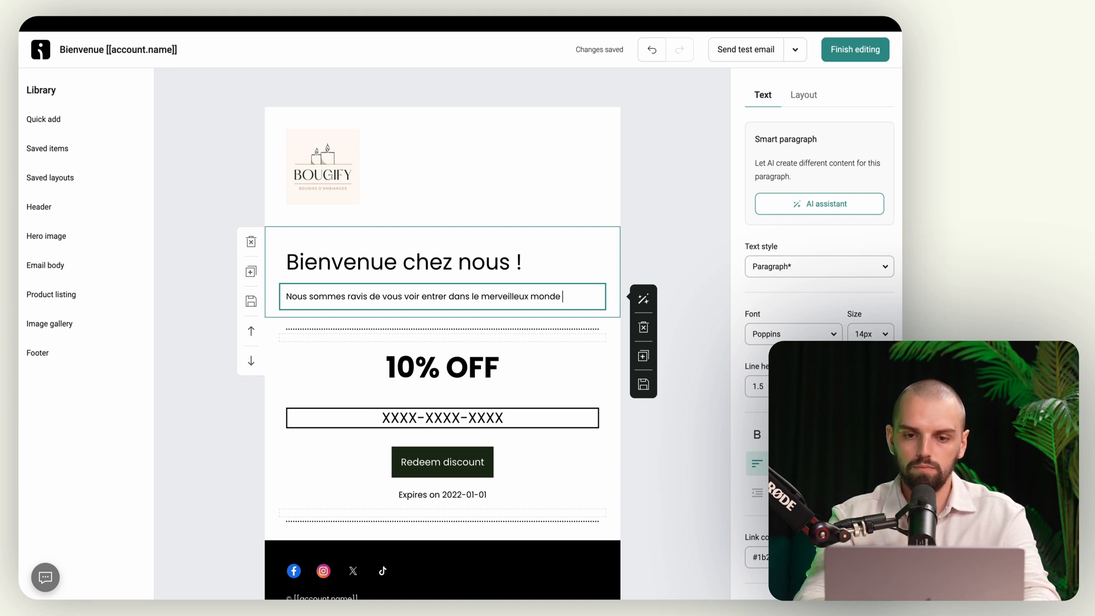
text( des bougies pa)
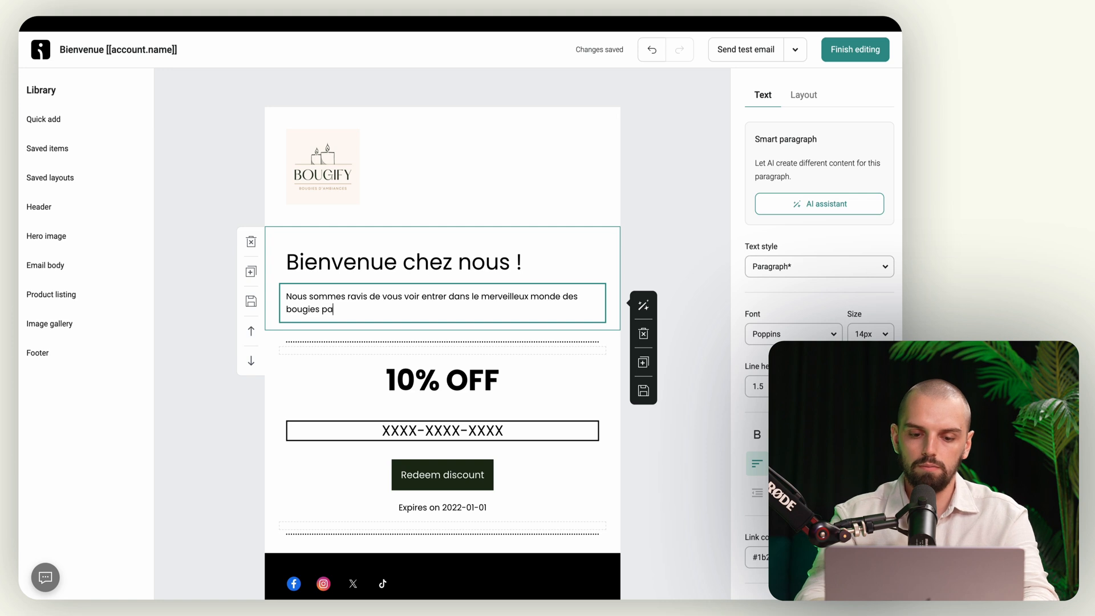
text(rfumées )
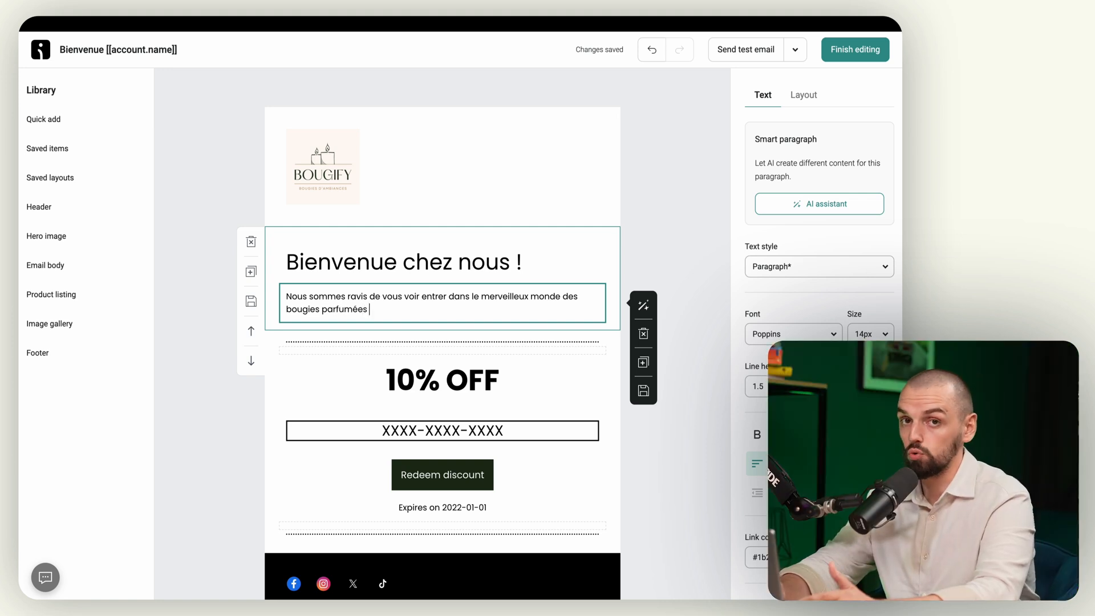
text(et nous)
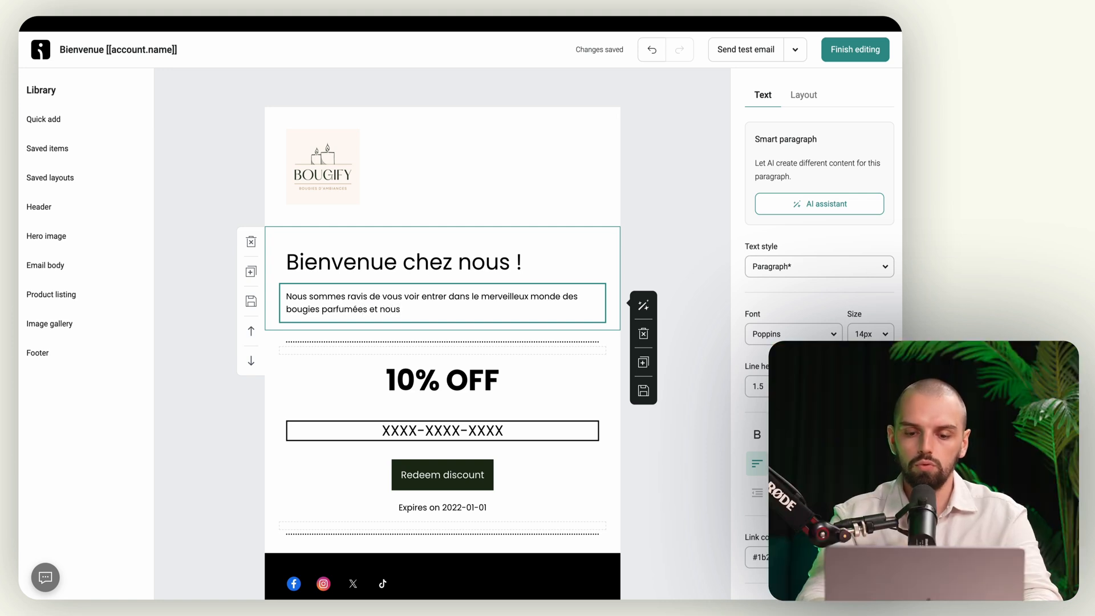
key(BackSpace)
key(BackSpace)
key(BackSpace)
key(BackSpace)
key(BackSpace)
key(BackSpace)
key(BackSpace)
key(BackSpace)
text(!)
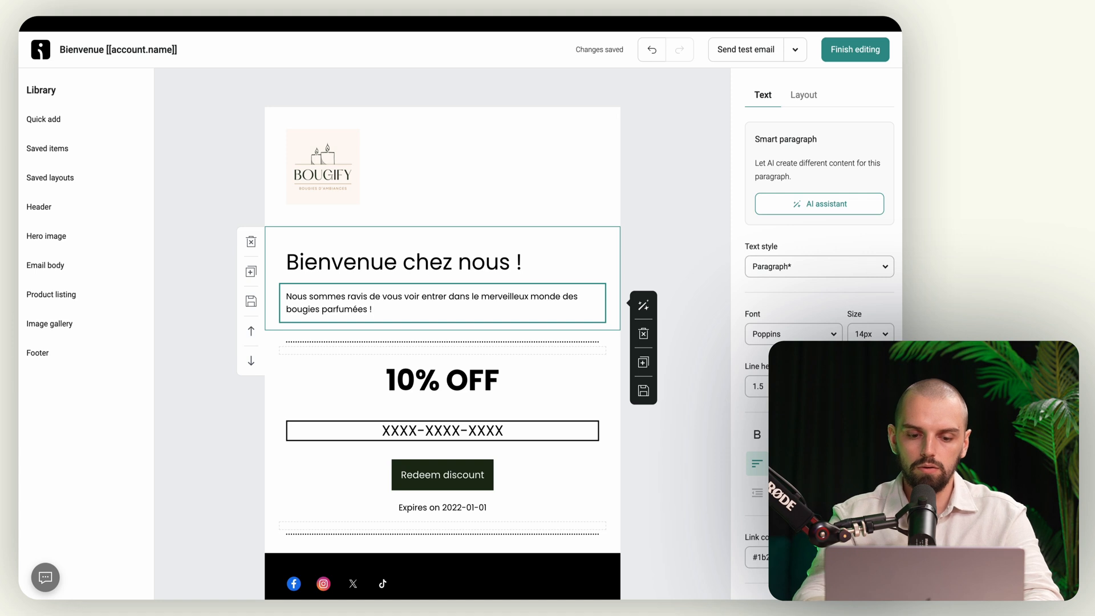
key(Return)
text(Voici un cadeau)
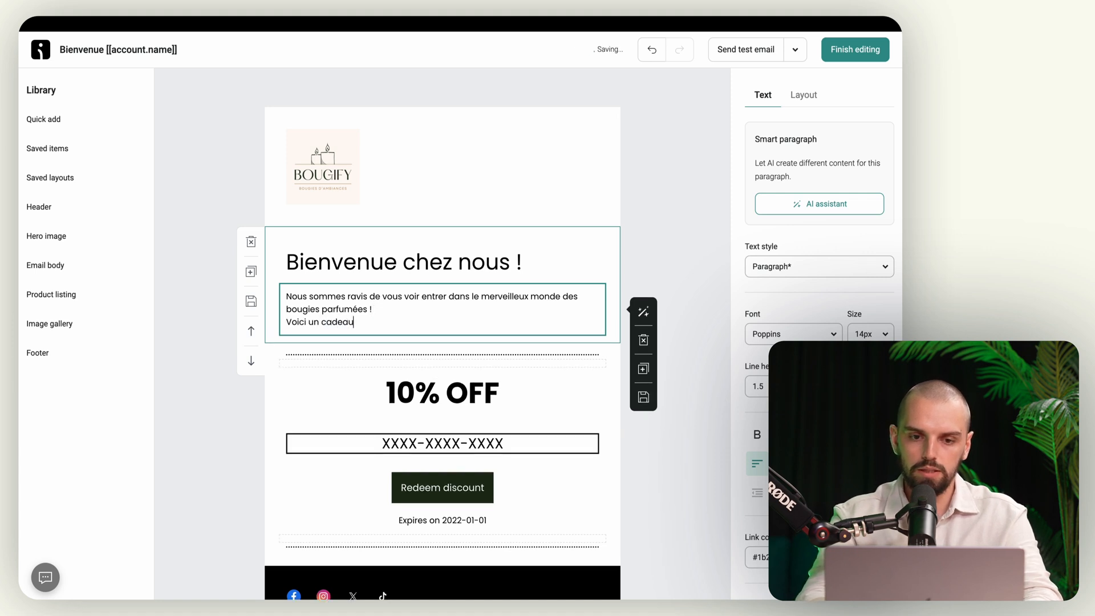
text( de bienvenue)
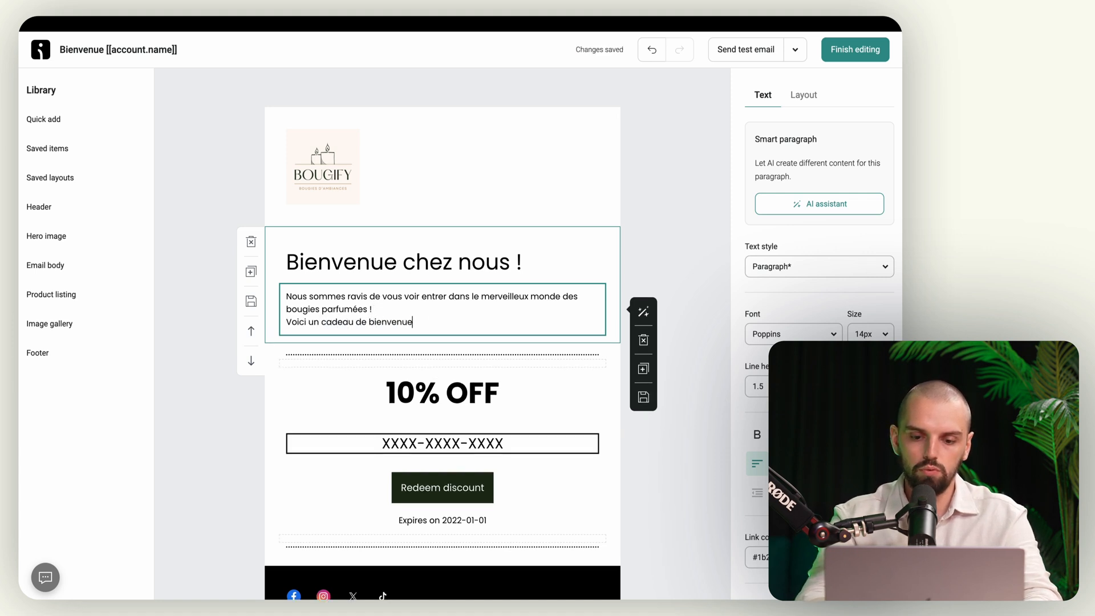
text( (à utiliser par vous et tous vos proches)
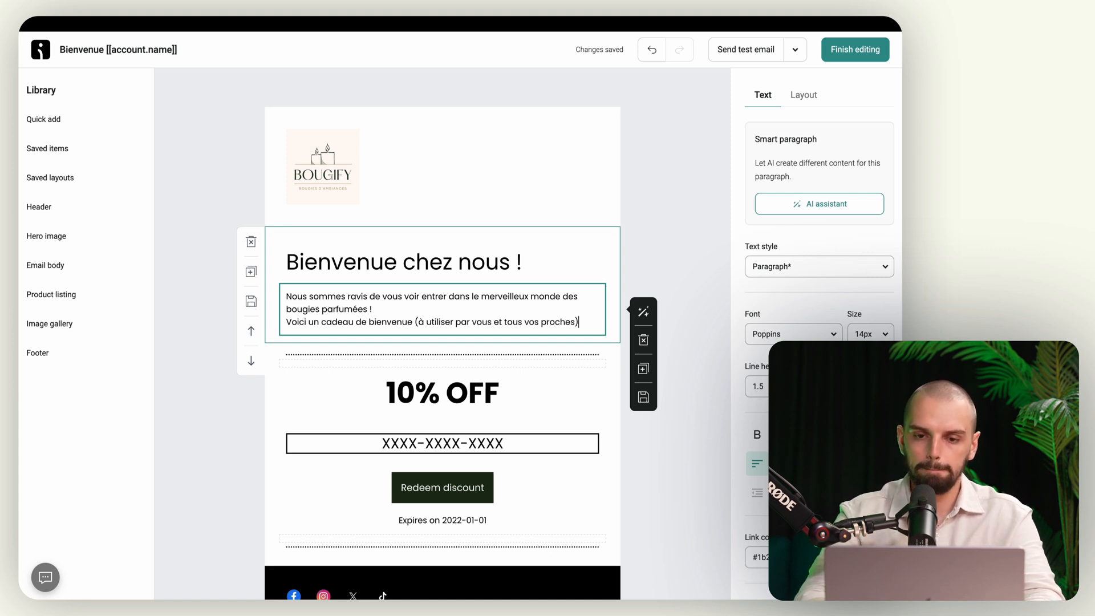
text() :)
Step: Change the discount title to '10% DE RÉDUCTION' and select the discount block
click(500, 394)
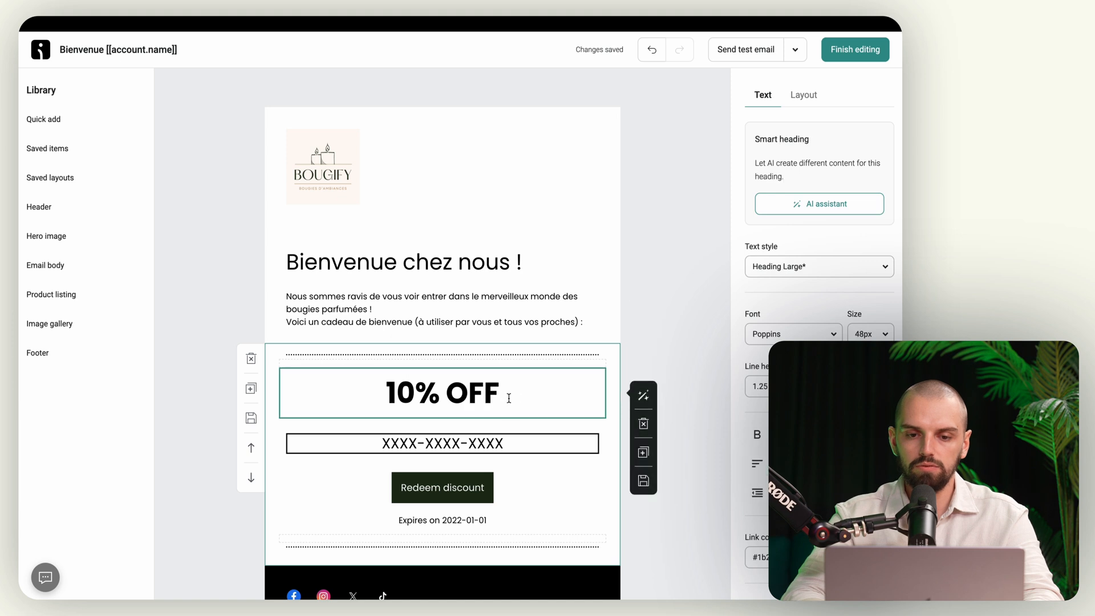
drag(500, 393, 446, 398)
text(DE)
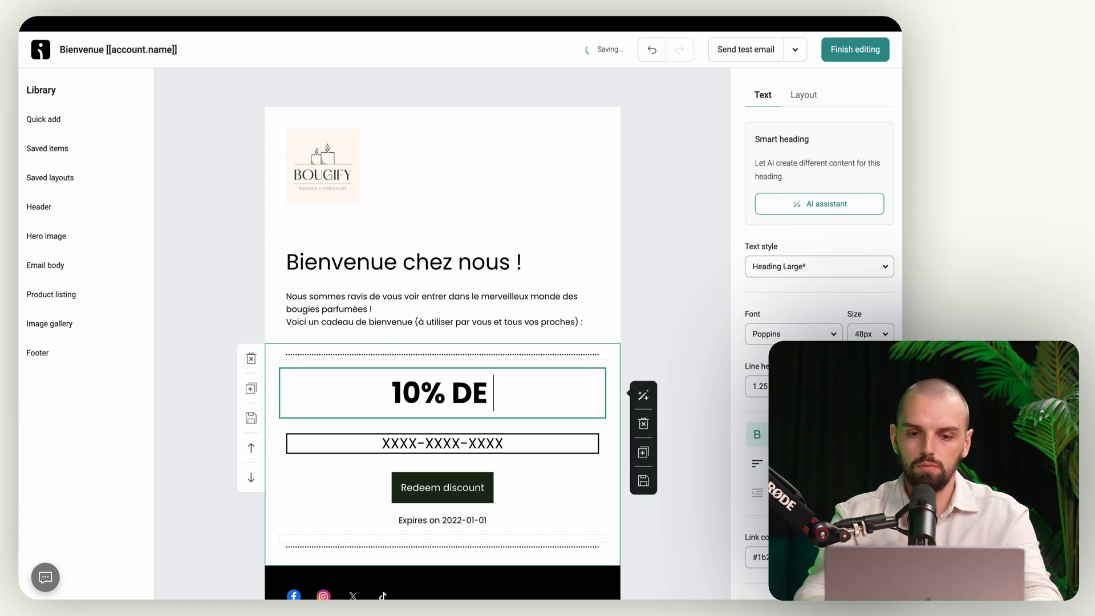
text( RÉDUCTION)
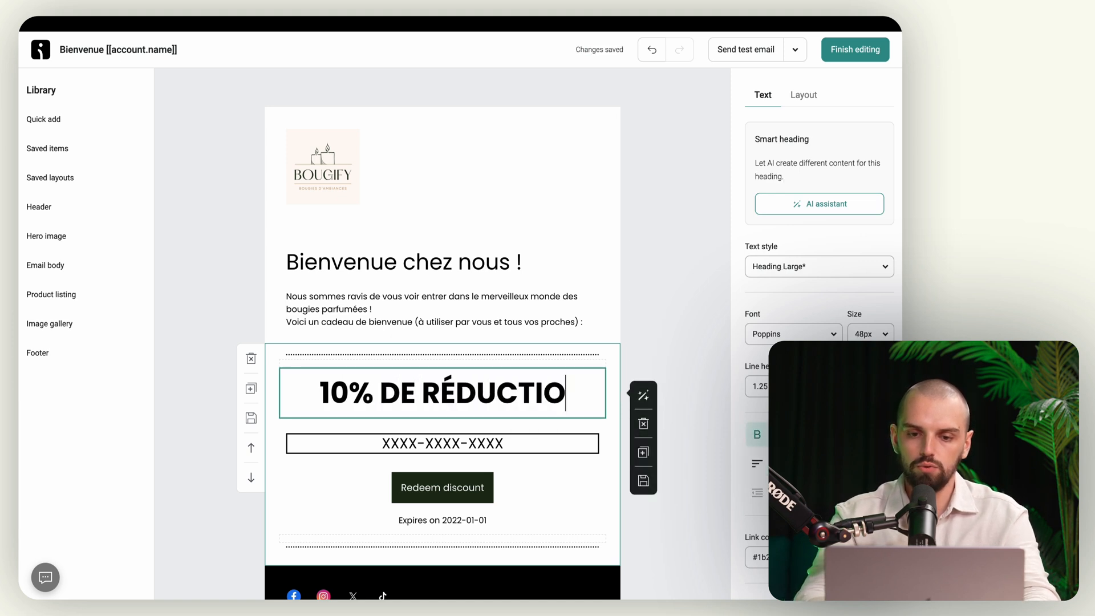
click(439, 452)
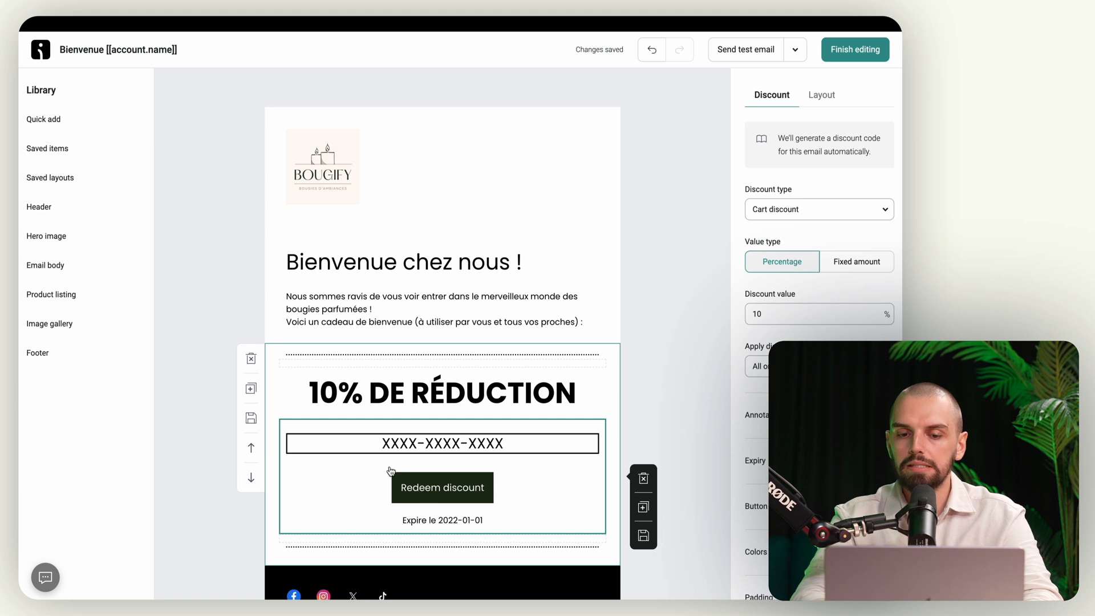
scroll(403, 486, down, 1)
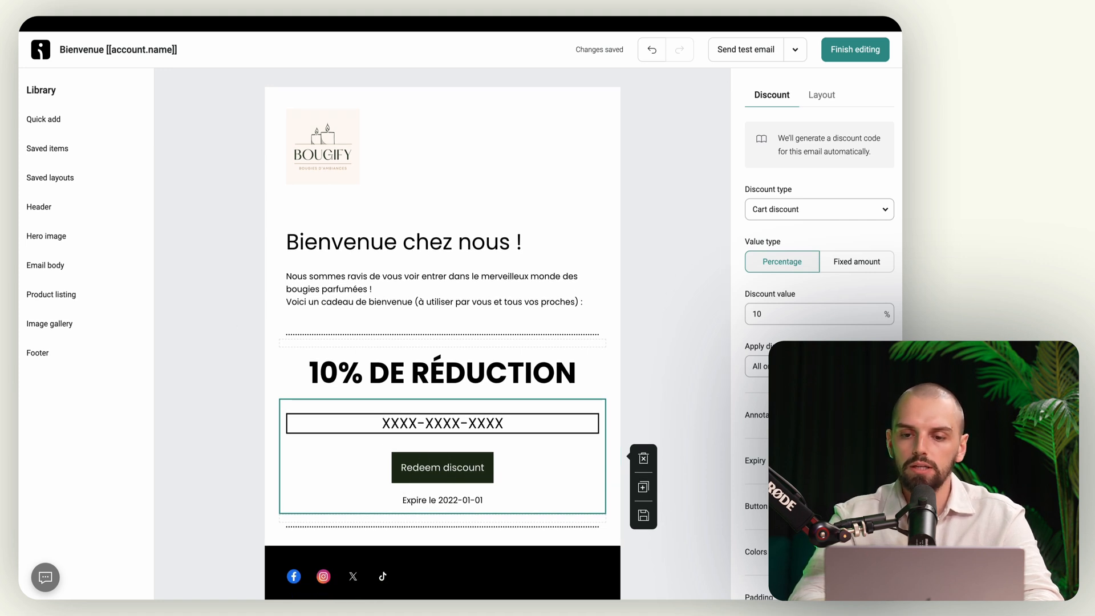
scroll(820, 228, down, 3)
Step: Relabel the discount button from 'Redeem discount' to 'PROFITER DU CODE'
click(827, 382)
scroll(828, 377, down, 2)
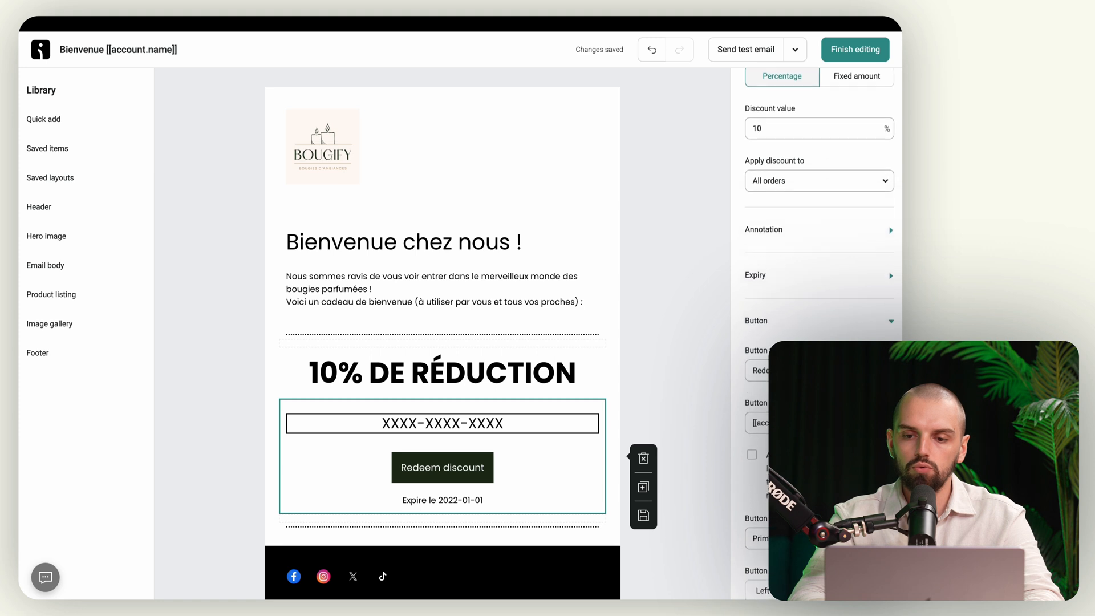
drag(829, 371, 752, 374)
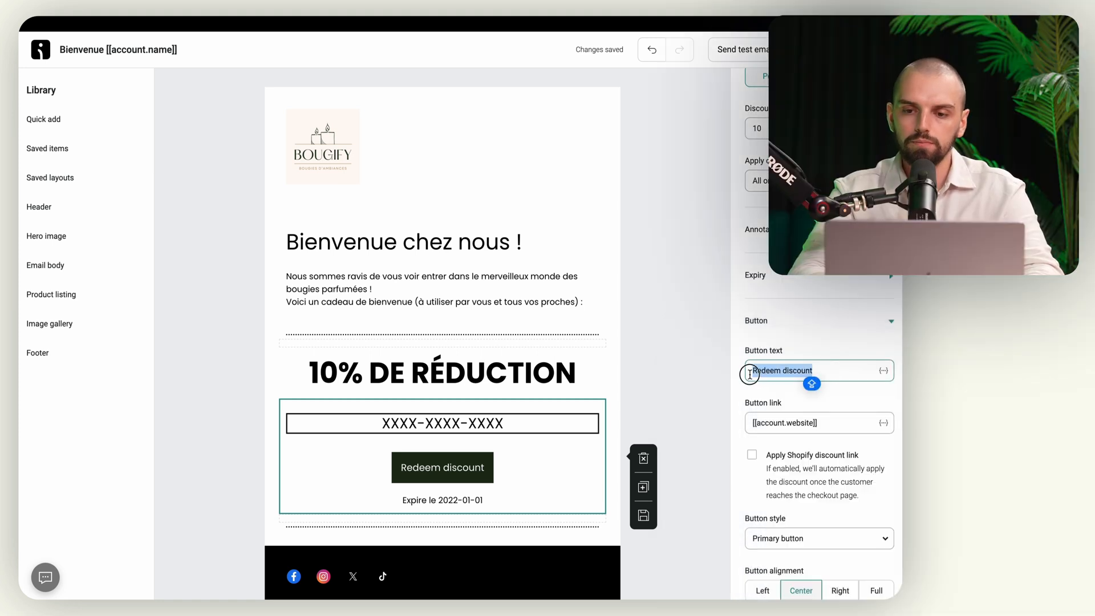
text(PROFITER)
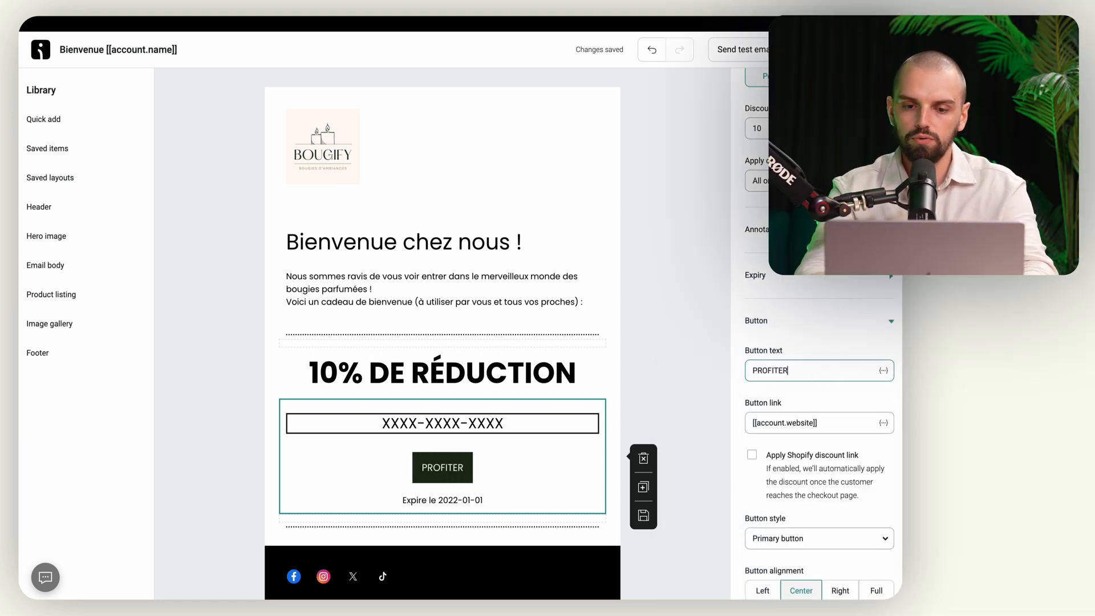
text( DU CODE)
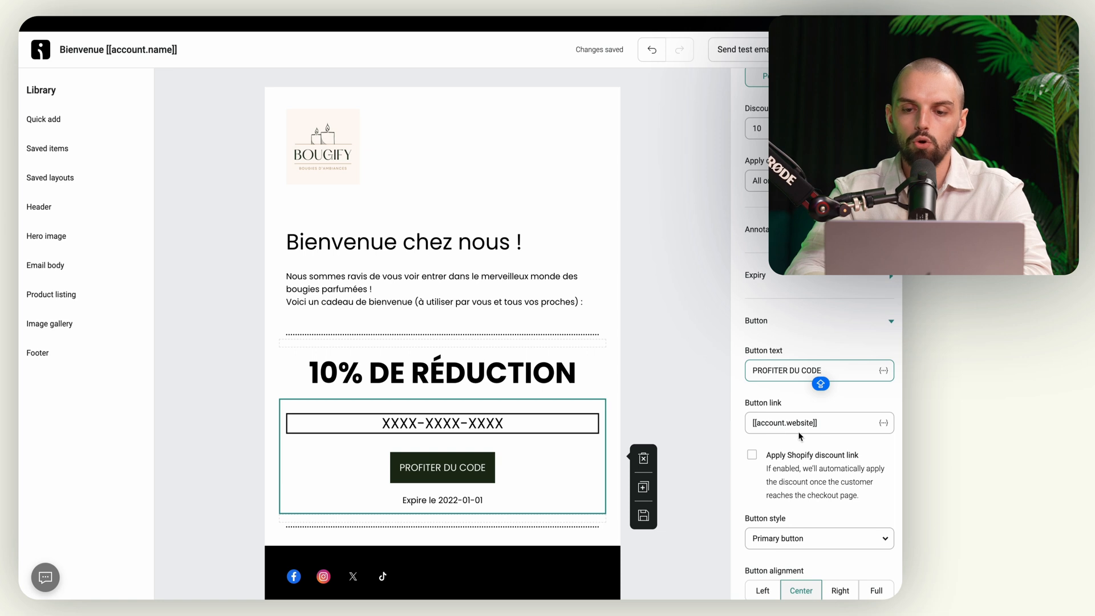
scroll(799, 436, down, 1)
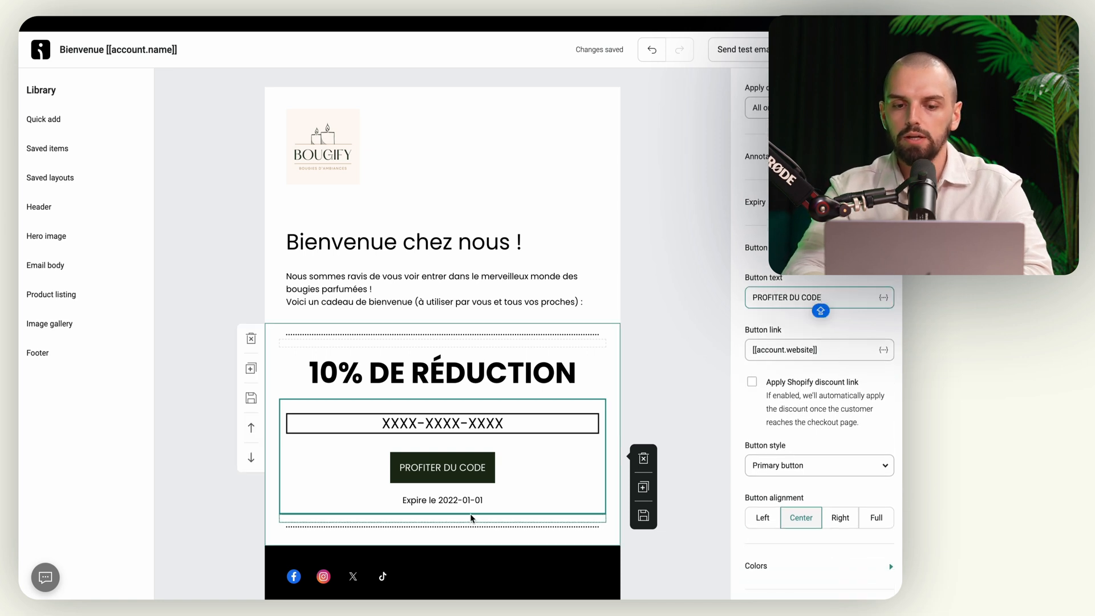
scroll(817, 376, down, 1)
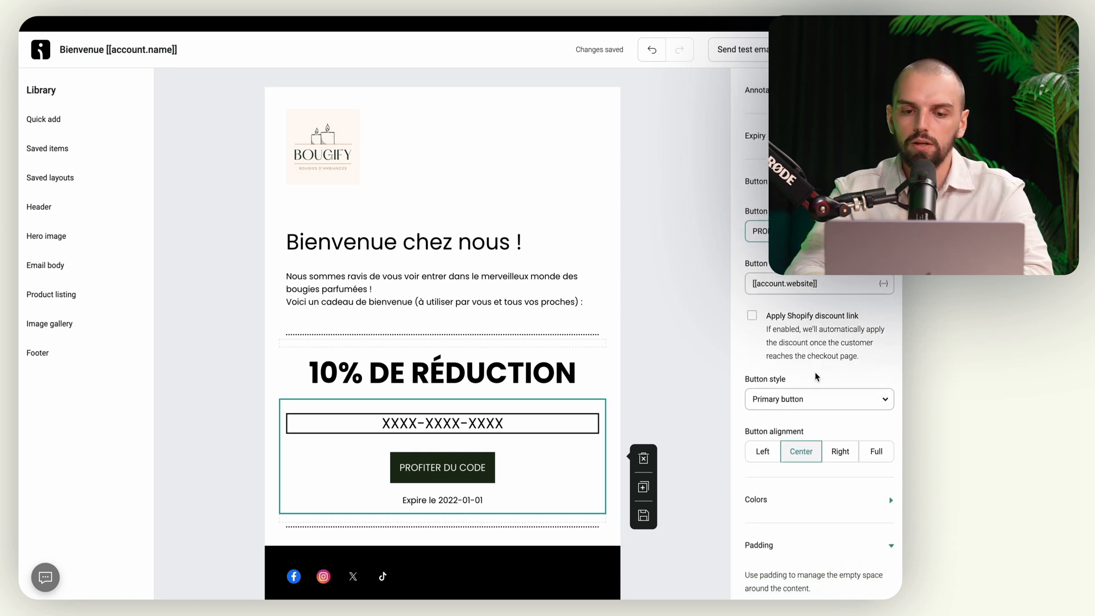
scroll(817, 377, down, 1)
scroll(485, 372, down, 4)
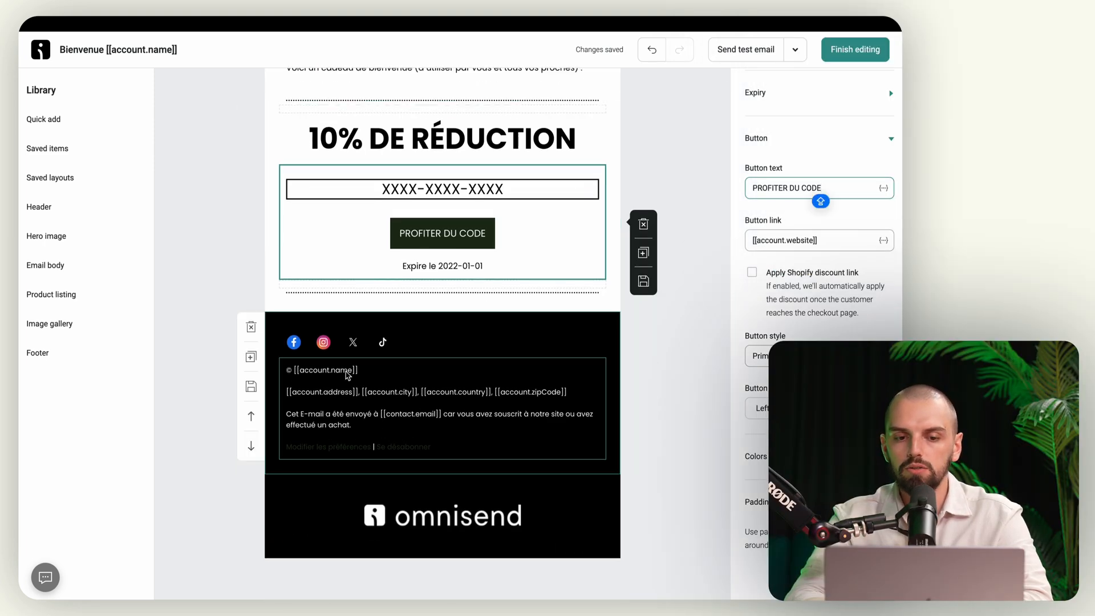
Step: Review the French email from the social icons footer back up to the top
click(292, 350)
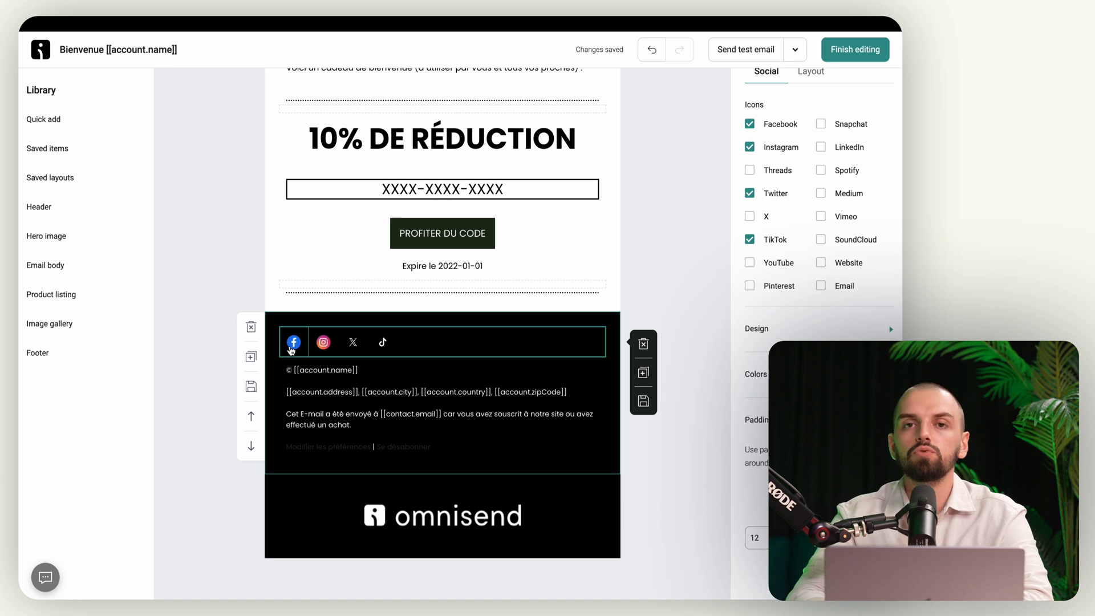
scroll(293, 349, down, 1)
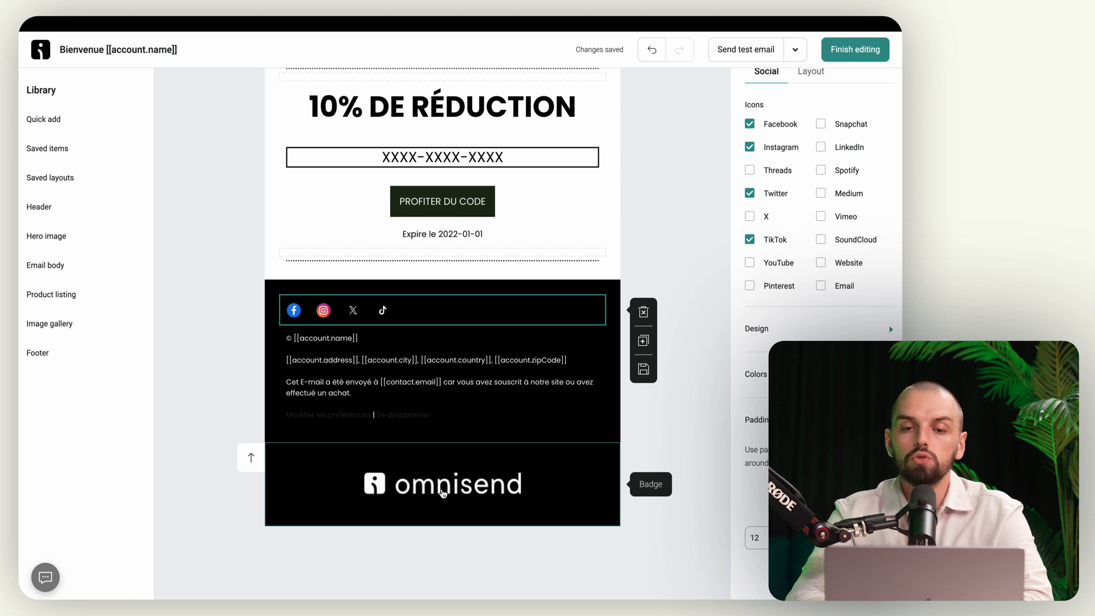
scroll(437, 496, up, 5)
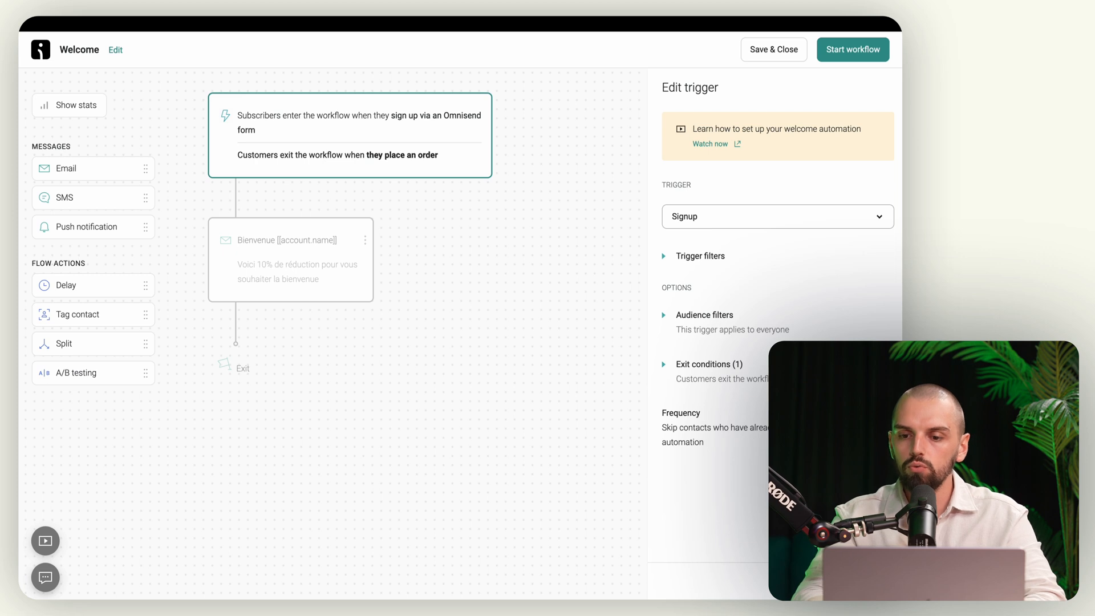
Step: Close the trigger settings, start the Welcome workflow, and go to Forms
click(866, 581)
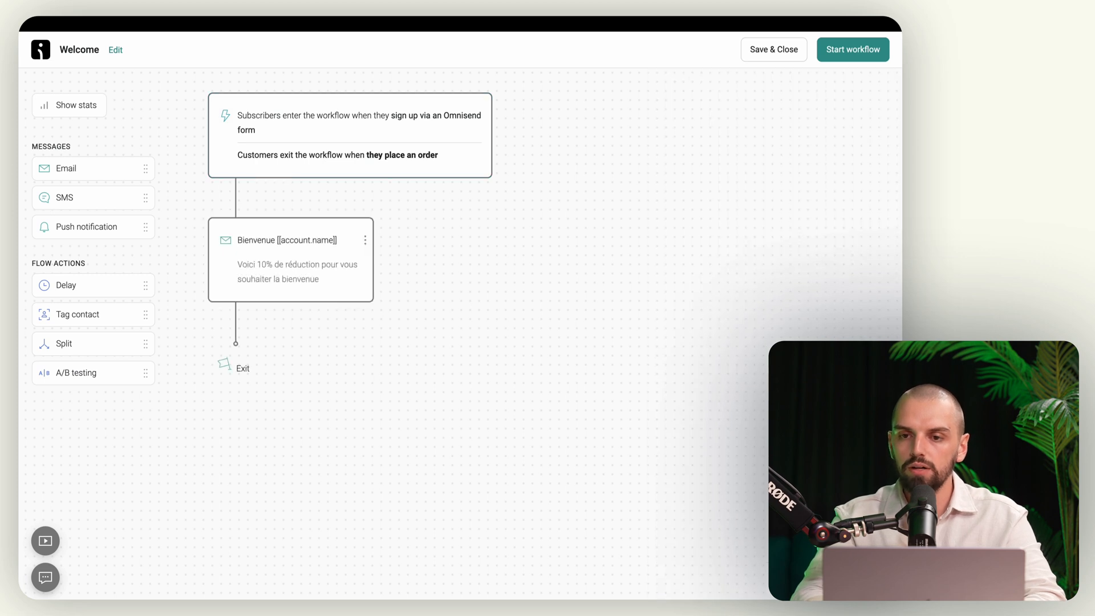
click(853, 50)
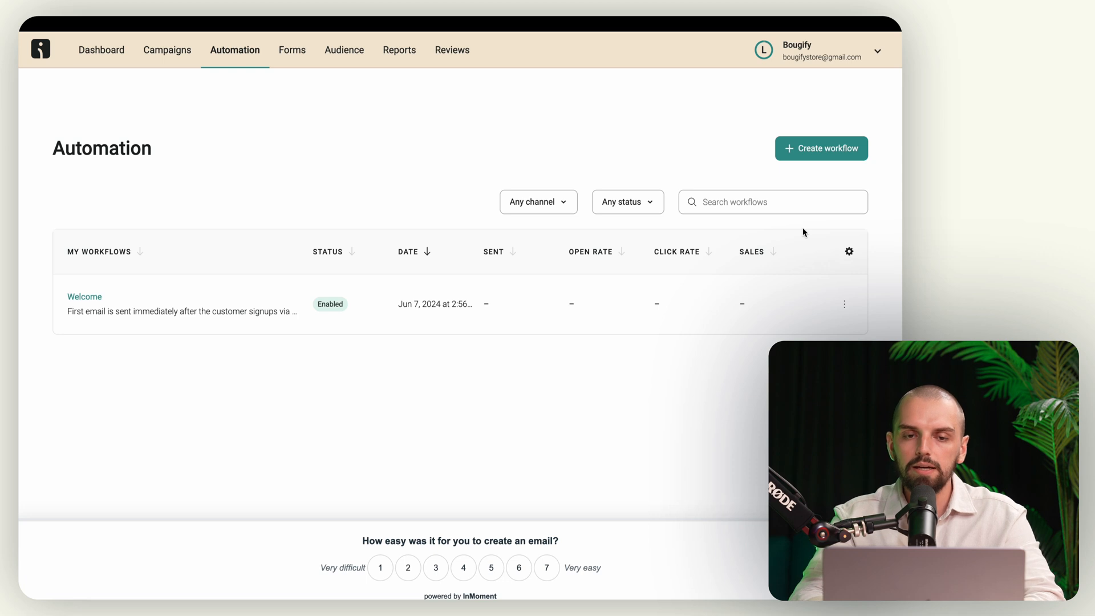
click(297, 53)
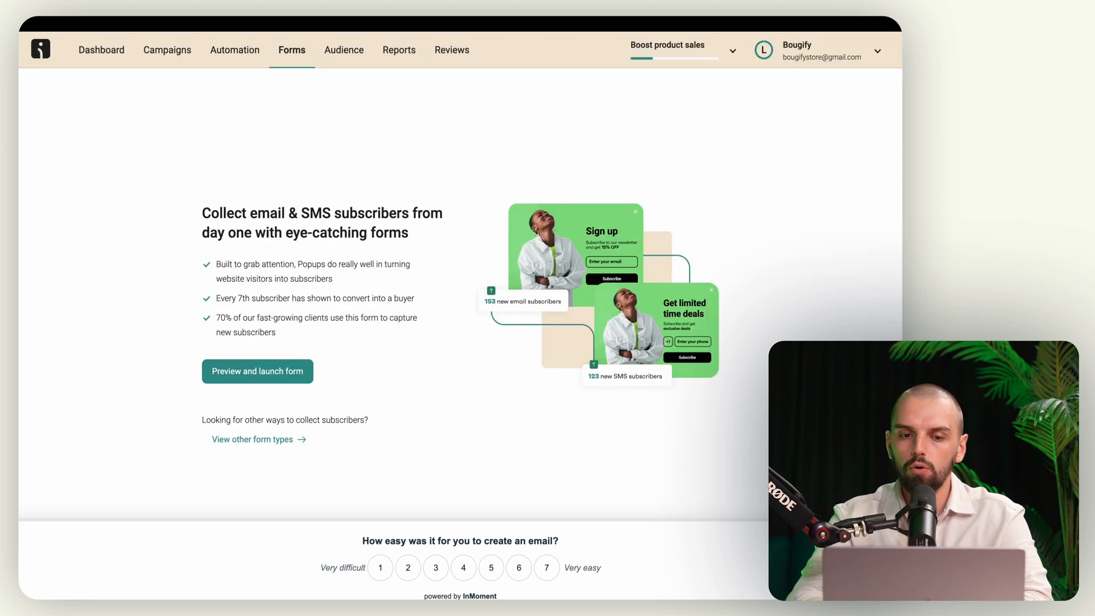
Step: Open the suggested popup and set the heading 'PROFITEZ DE 10% SUR VOTRE 1ÈRE COMMANDE' and a French subtext
click(294, 371)
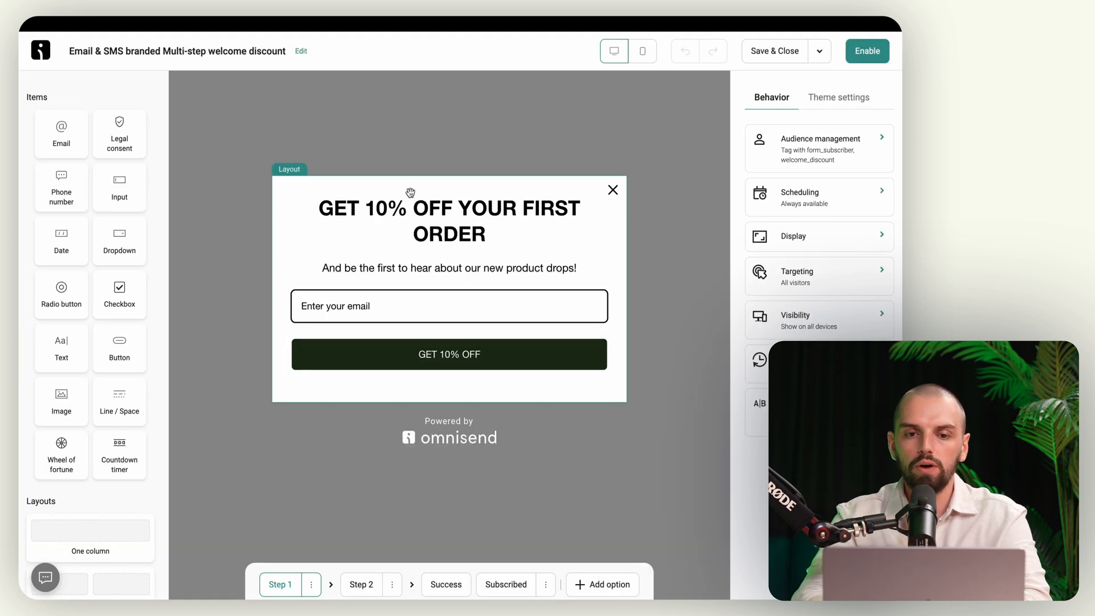
triple_click(297, 237)
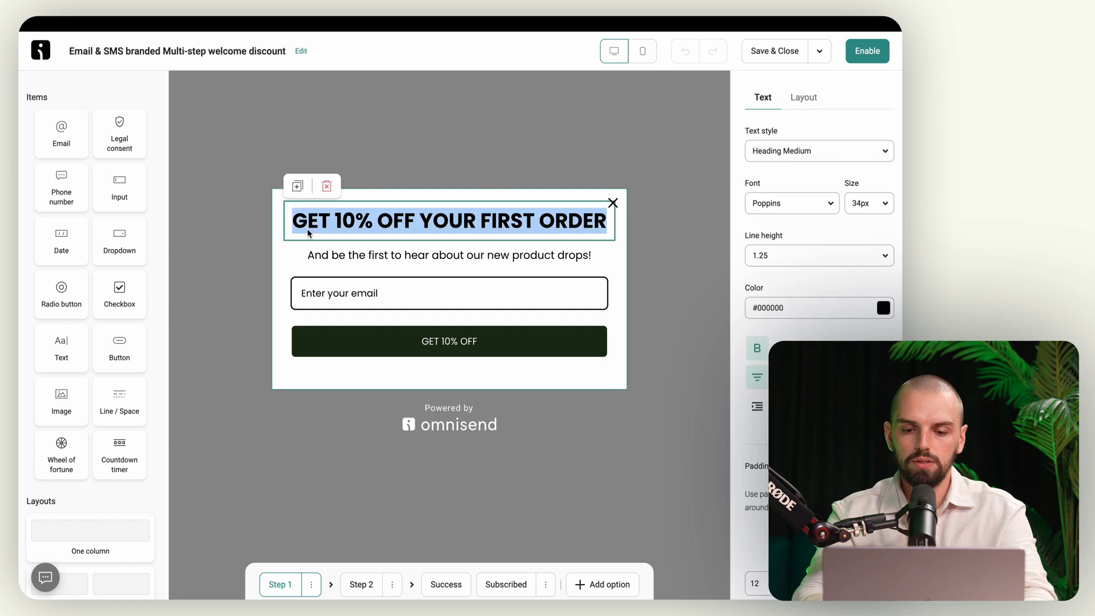
text(PROFITEZ DE 10% S)
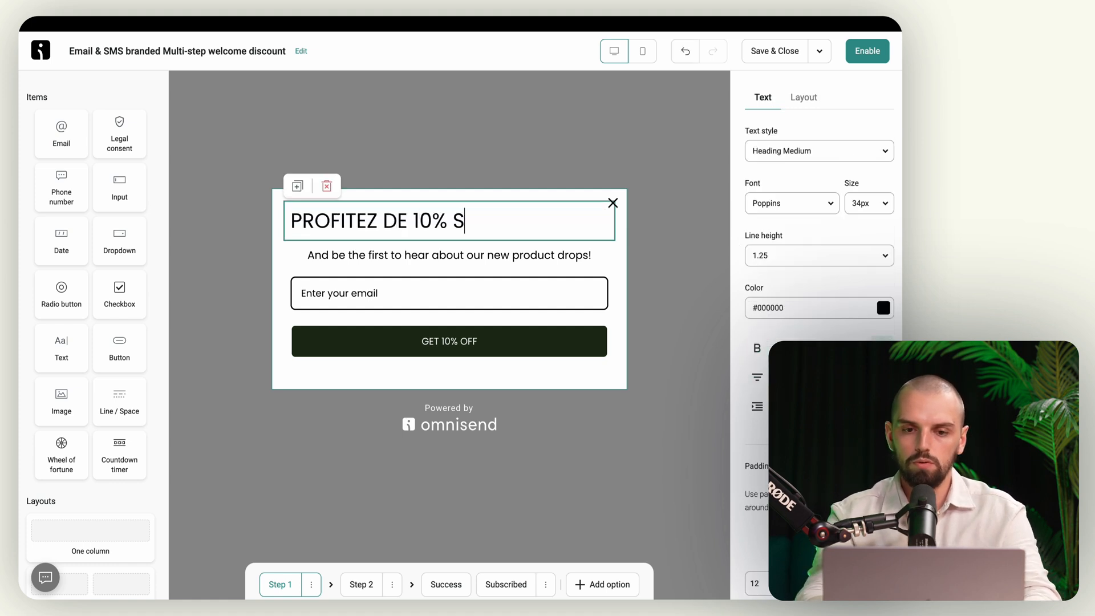
text(UR VOTRE 1ÈRE COMMANDE)
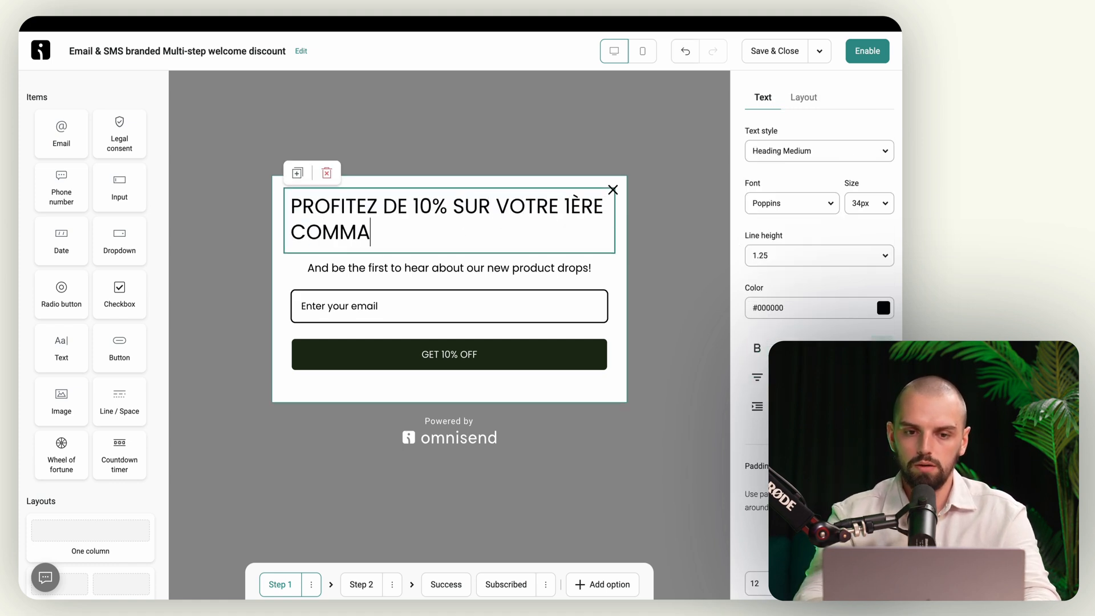
click(363, 270)
triple_click(367, 268)
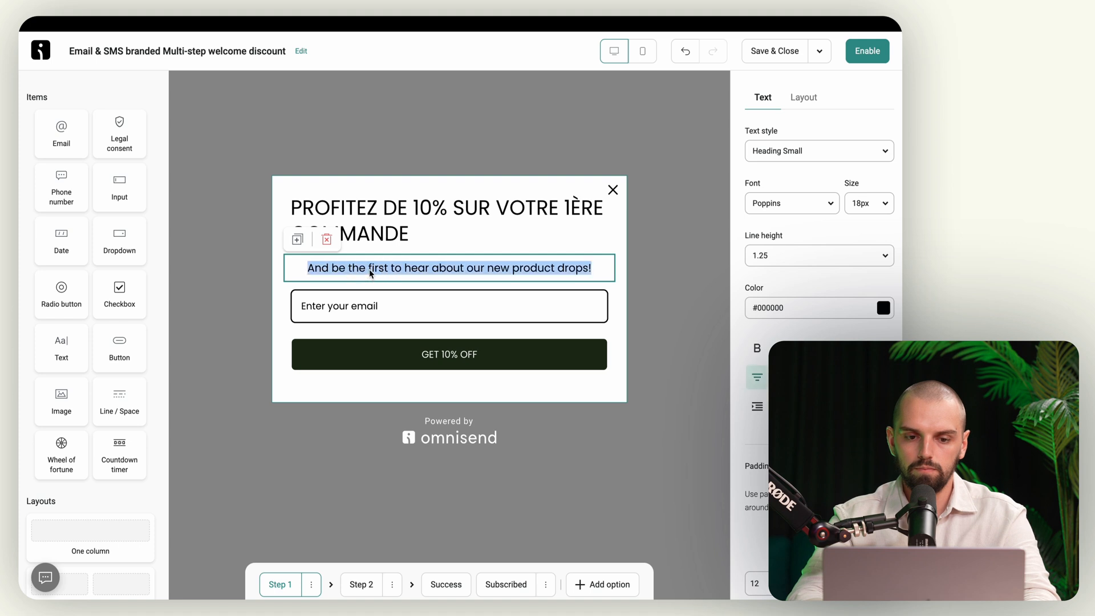
text((MAIS ne)
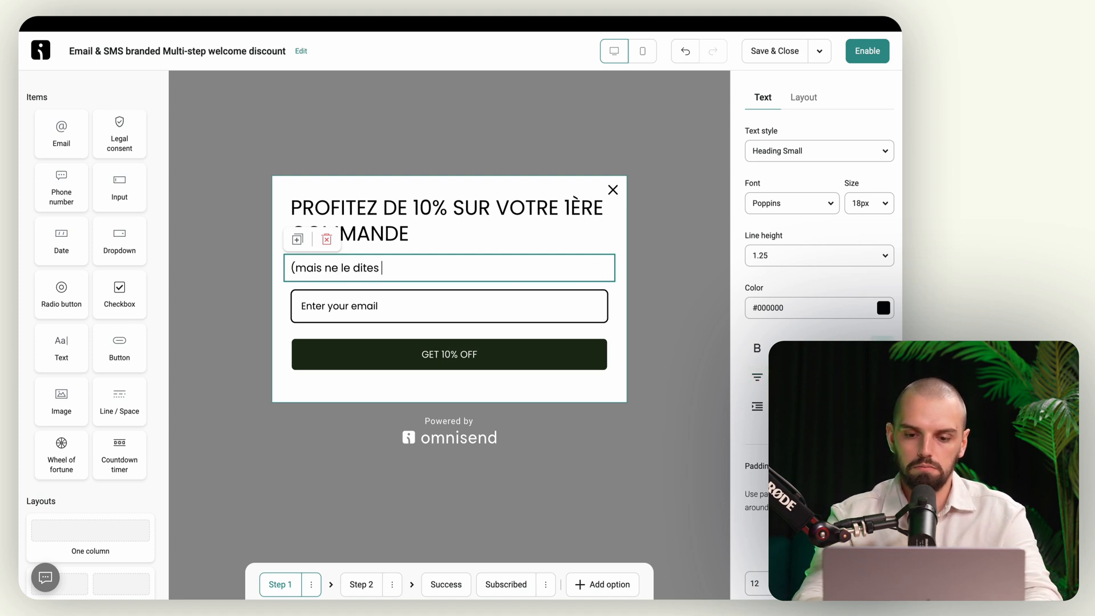
text( le dites à personne)
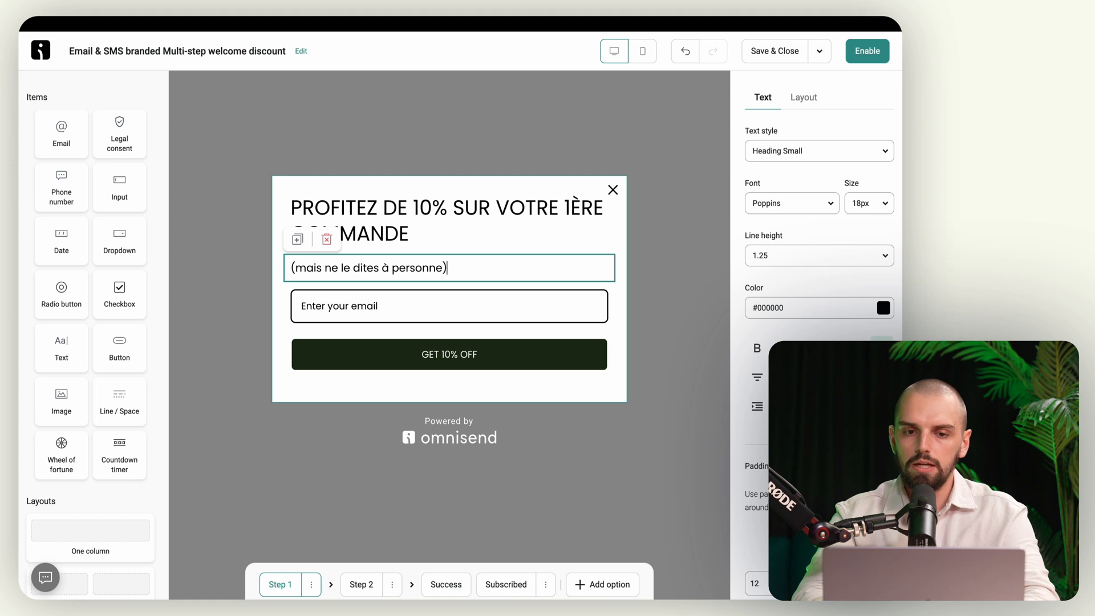
Step: Centre-align the popup heading and subtext
click(457, 227)
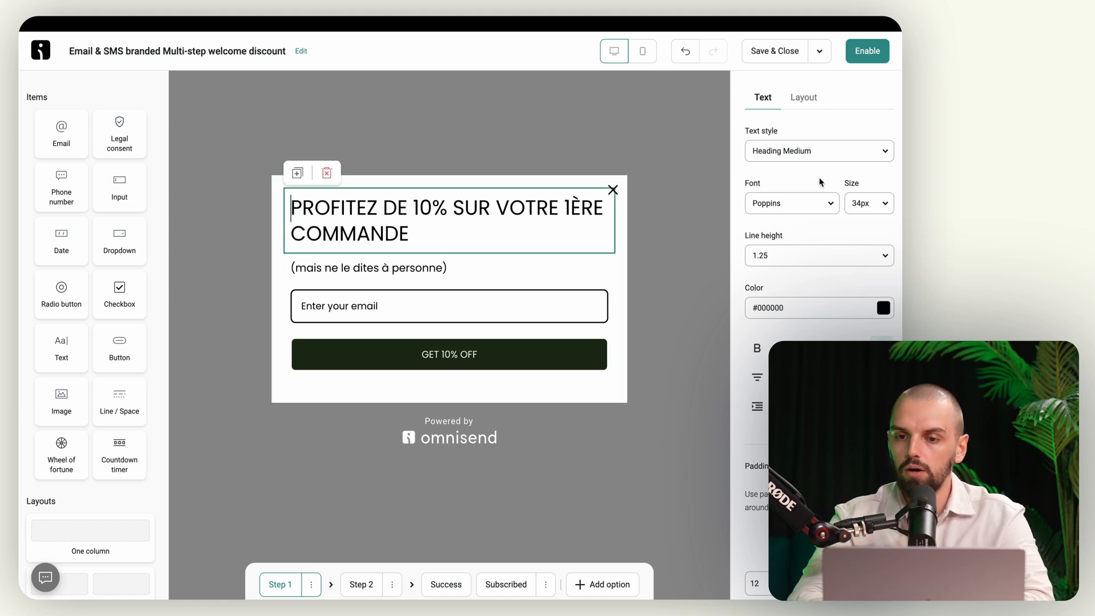
click(757, 377)
click(460, 277)
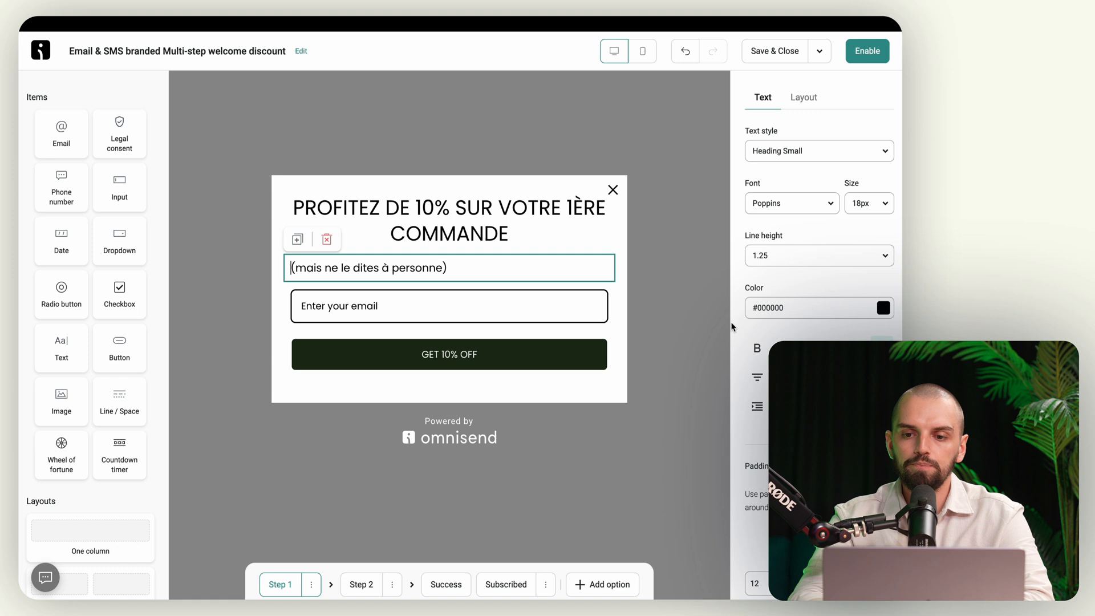
click(757, 377)
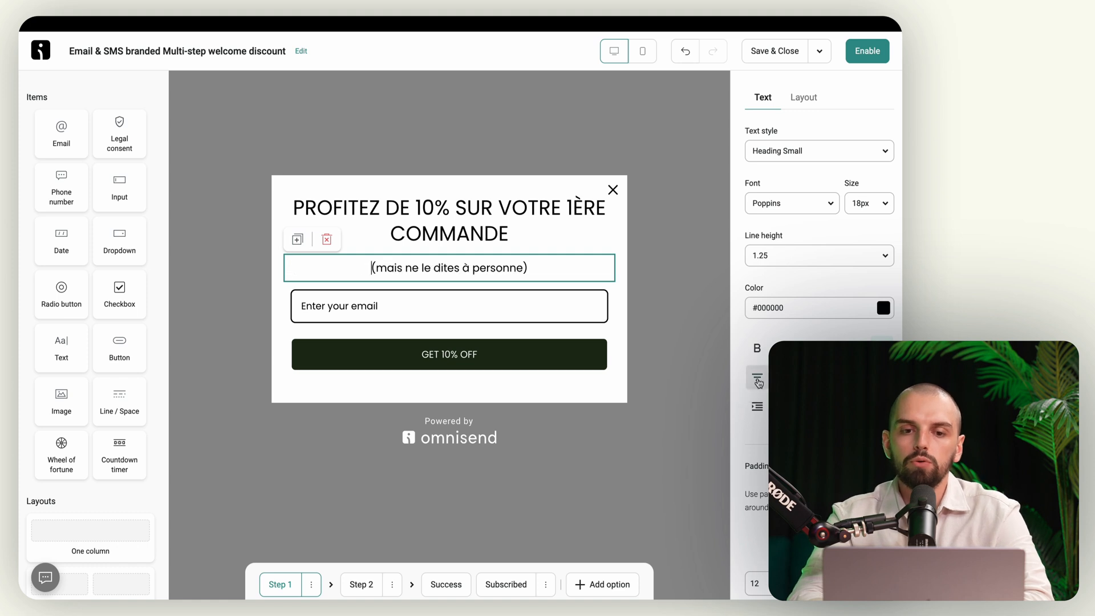
Step: Change the email field placeholder to 'Entrez votre email'
click(360, 315)
click(873, 150)
key(ctrl+a)
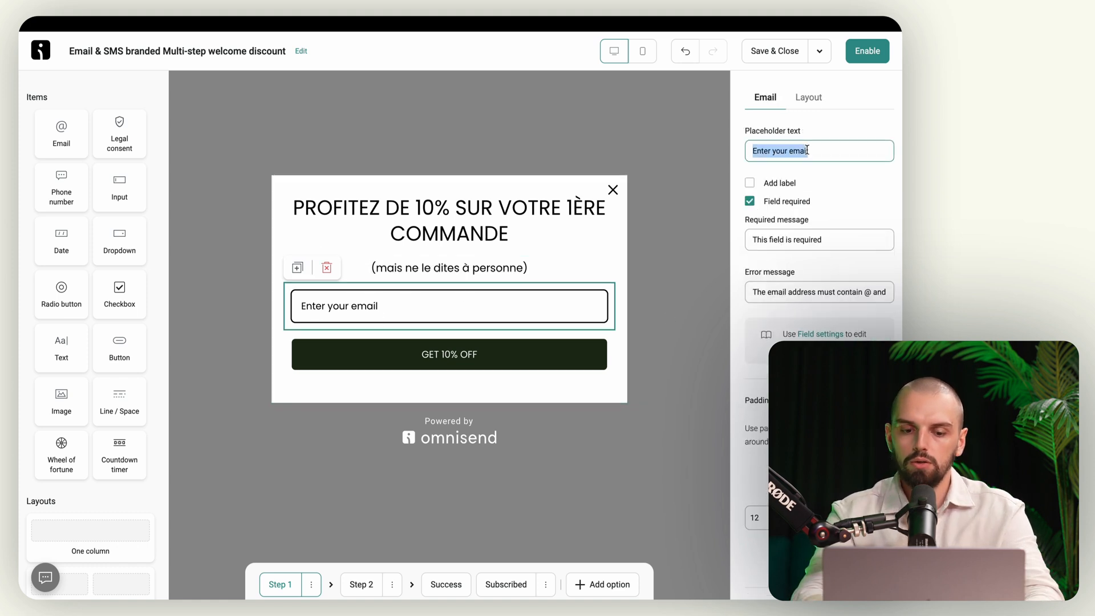
text(Entrer vos)
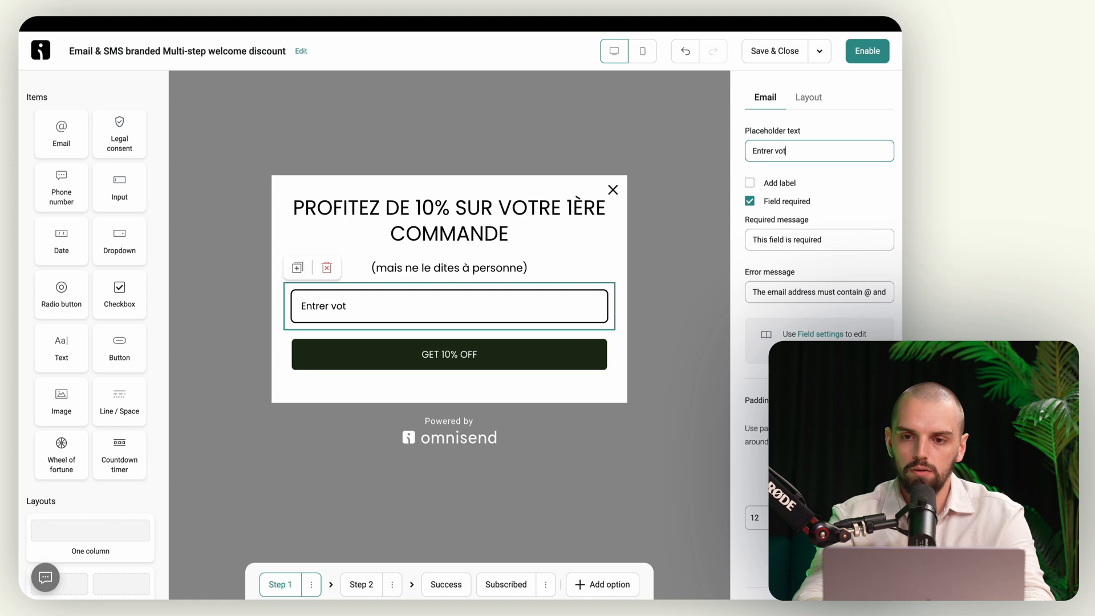
text(email)
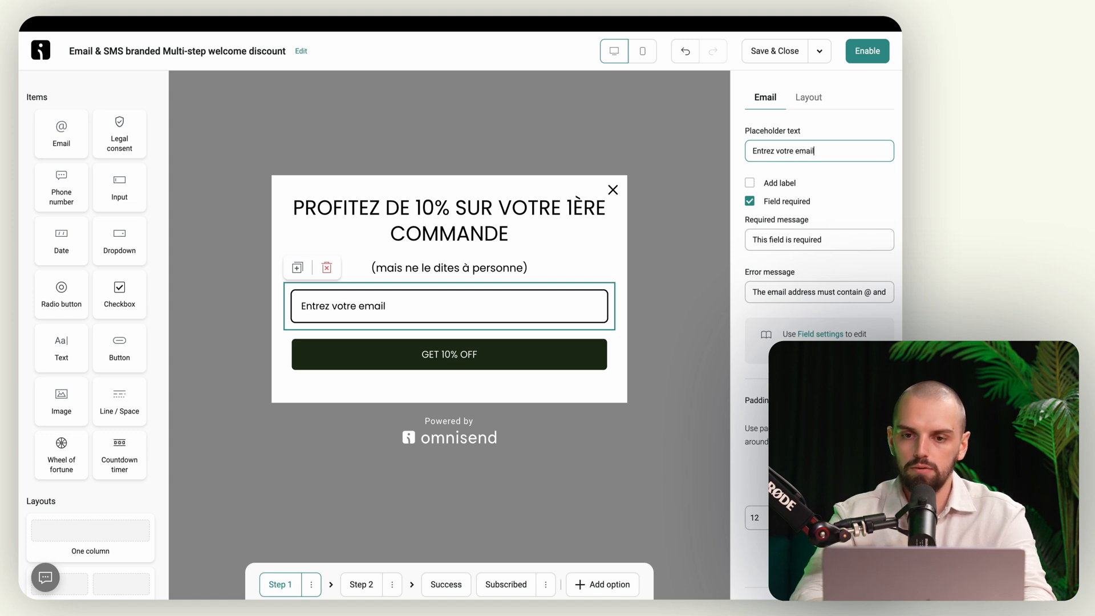
Step: Change the popup button label from GET 10% OFF to 'Obtenez votre réduction'
click(448, 358)
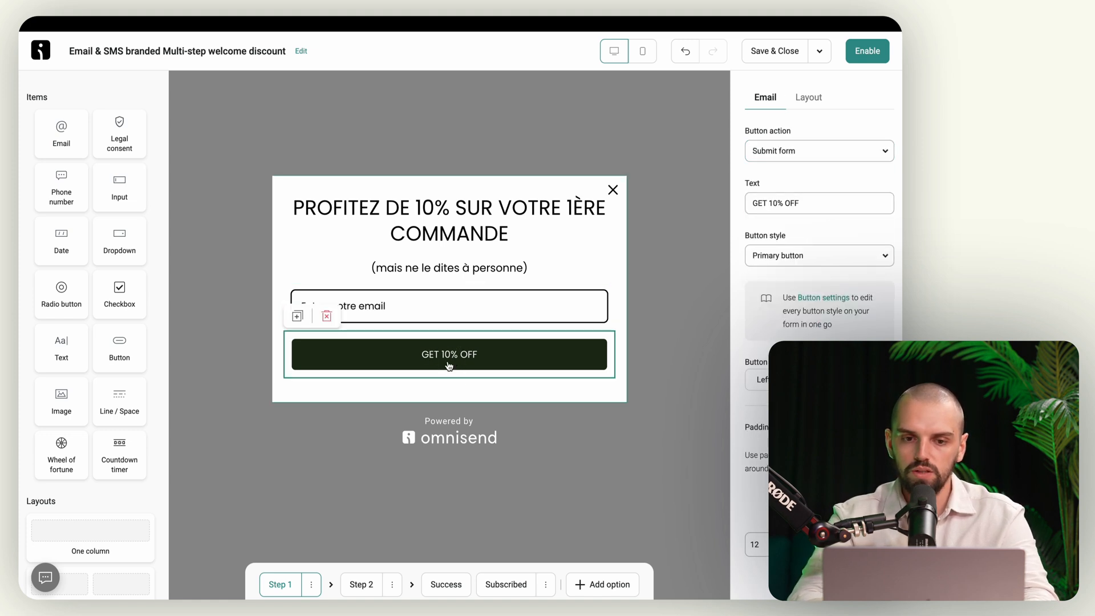
click(787, 200)
key(ctrl+a)
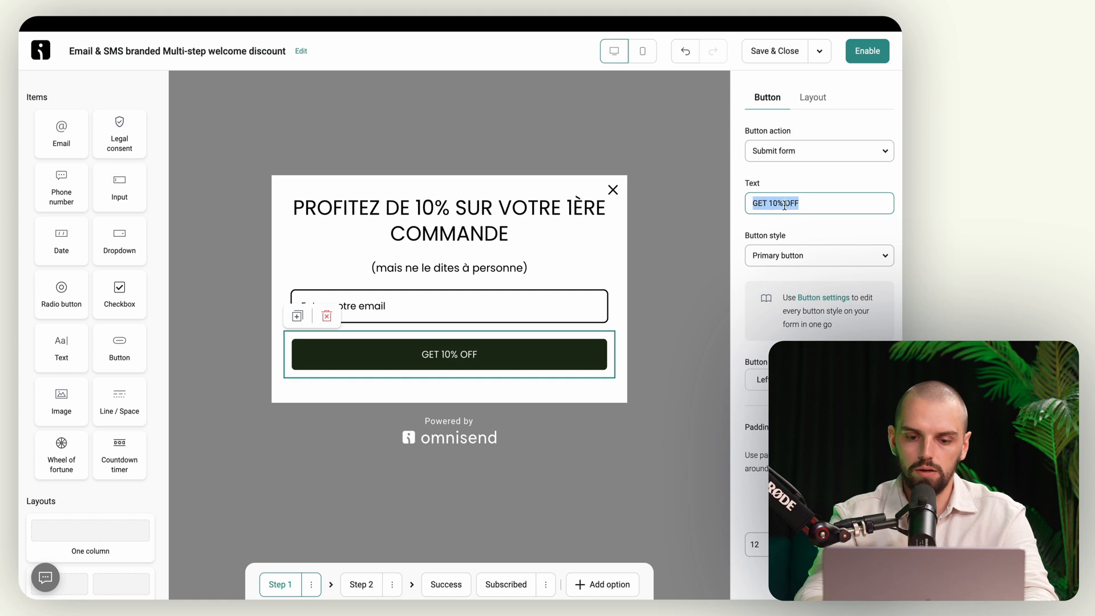
text(Obtenez votre réduction)
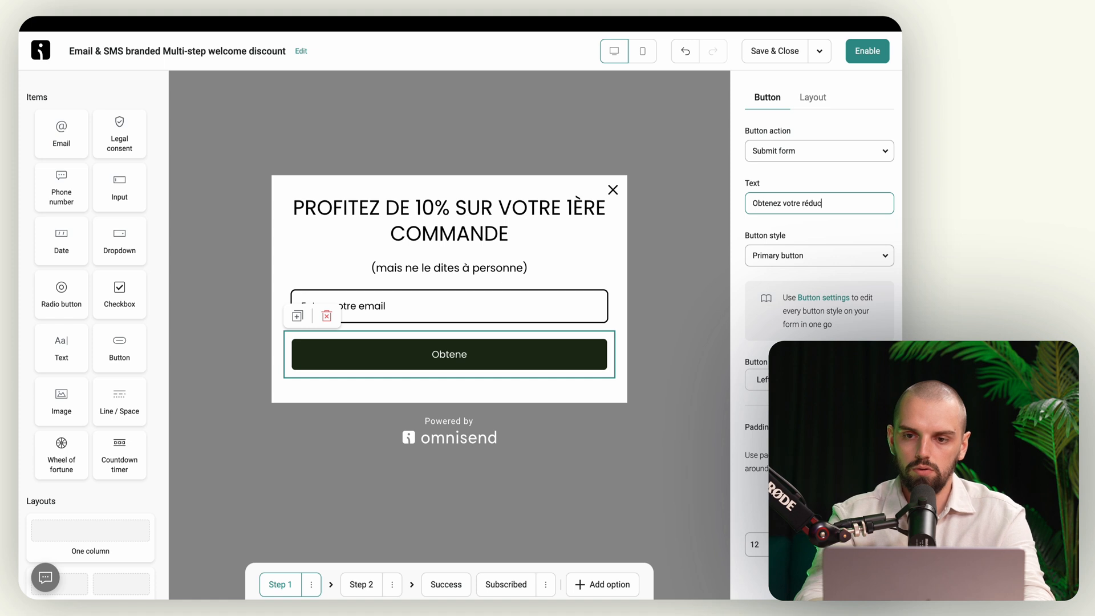
click(816, 229)
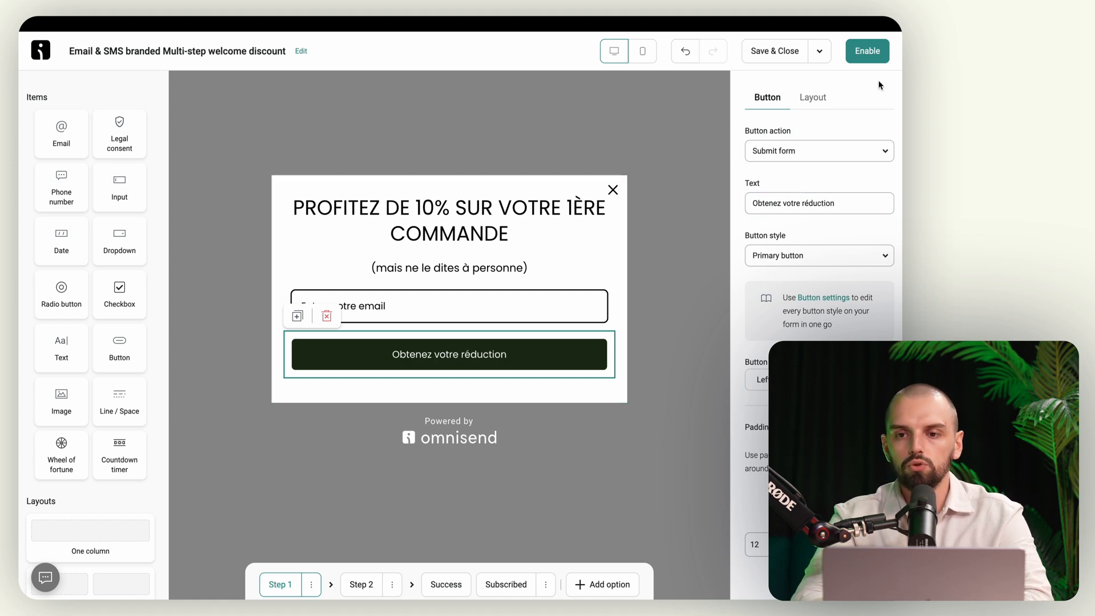
click(815, 98)
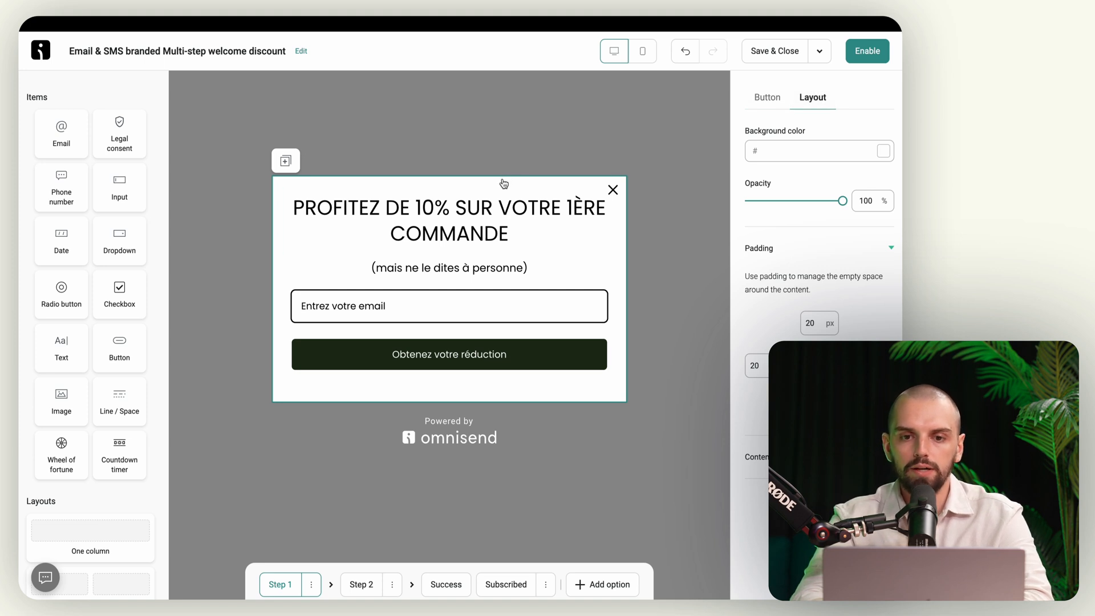
click(768, 97)
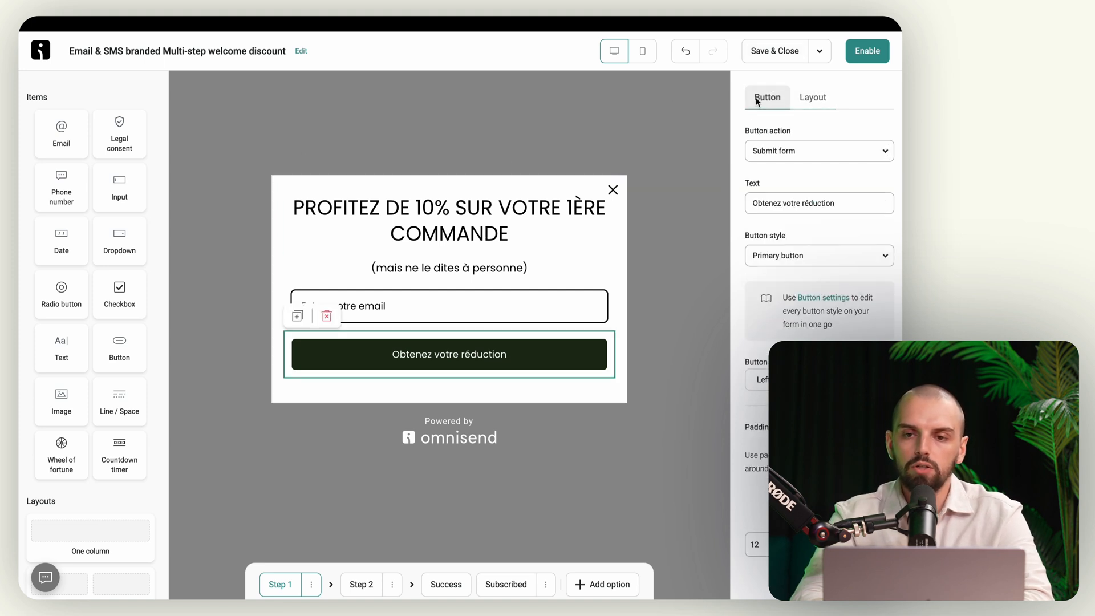
click(706, 140)
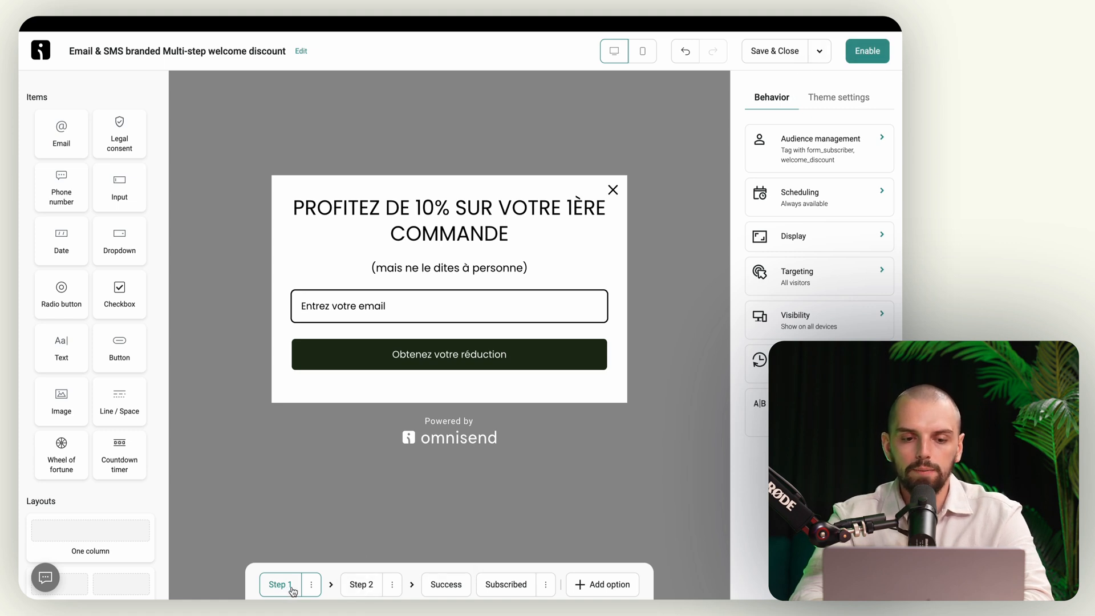
Step: Delete the form's Step 2 and look at the success step's heading
click(368, 588)
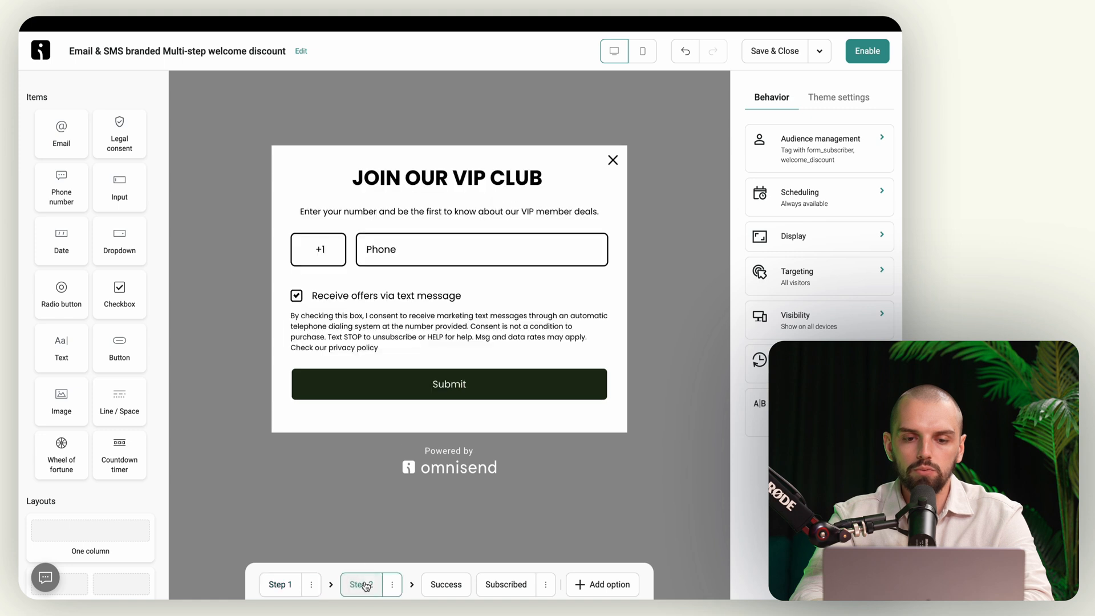
click(390, 588)
click(379, 545)
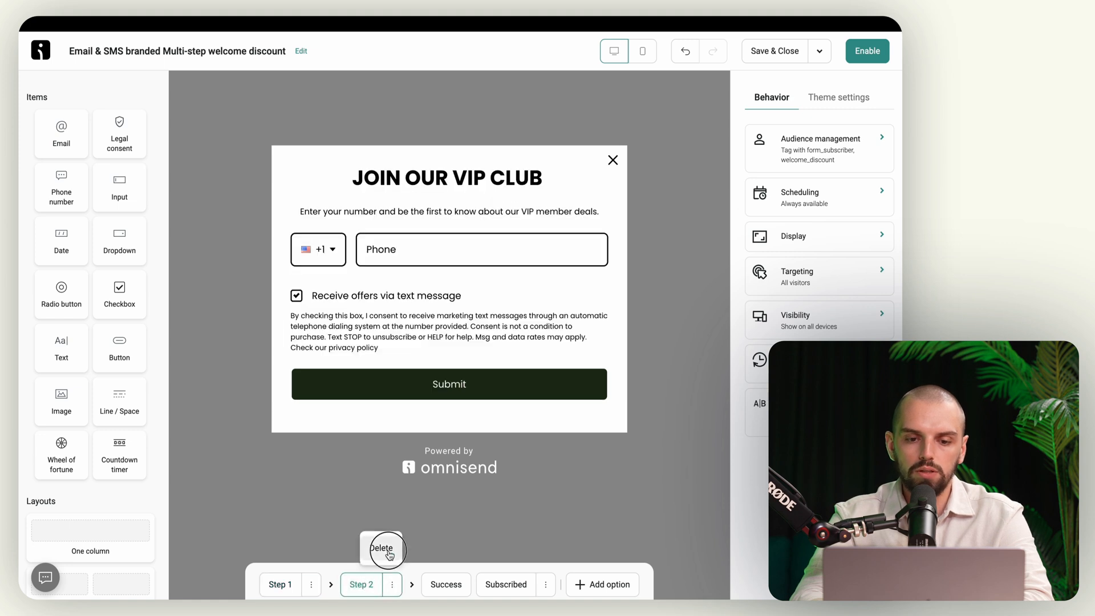
click(396, 588)
click(462, 268)
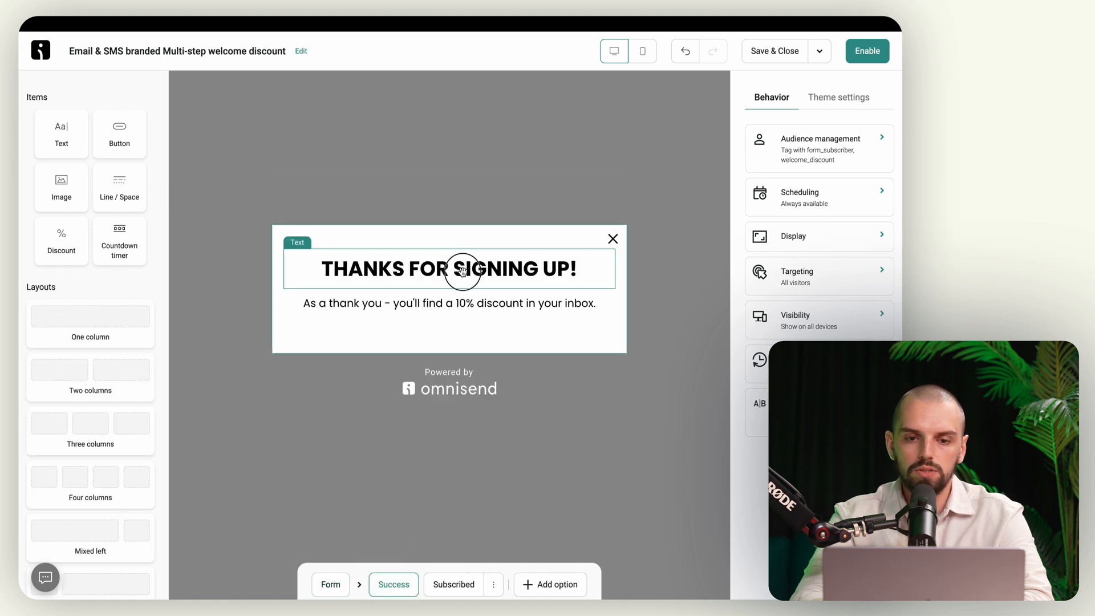
triple_click(438, 272)
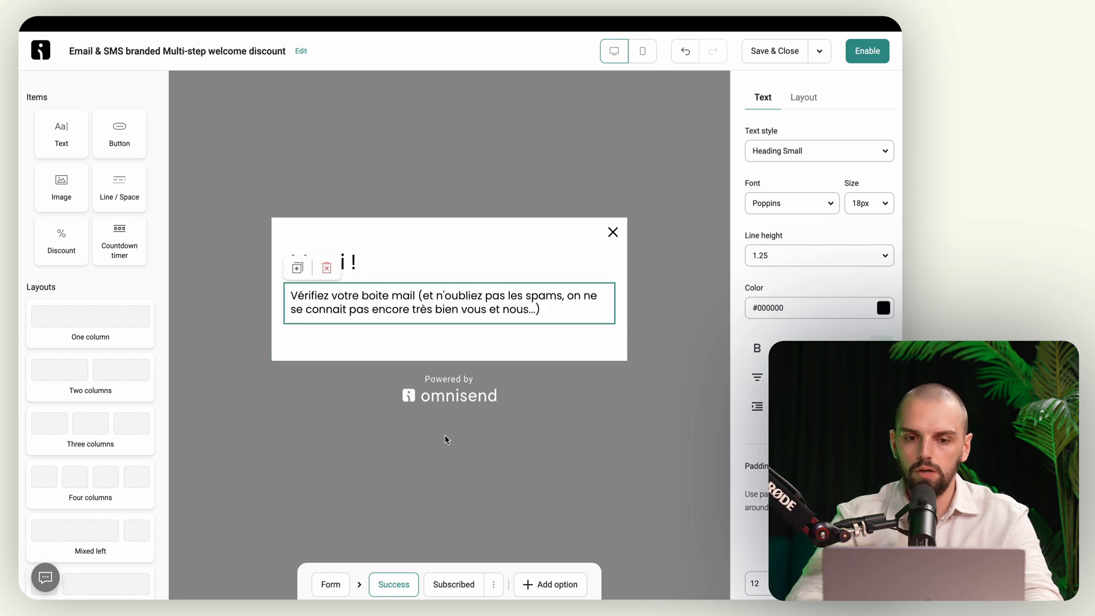
Step: Set the already-subscribed heading to 'Vous avez déjà profité de cette offre...' / 'Mais bienvenue quand même !' on two lines
click(464, 582)
click(421, 283)
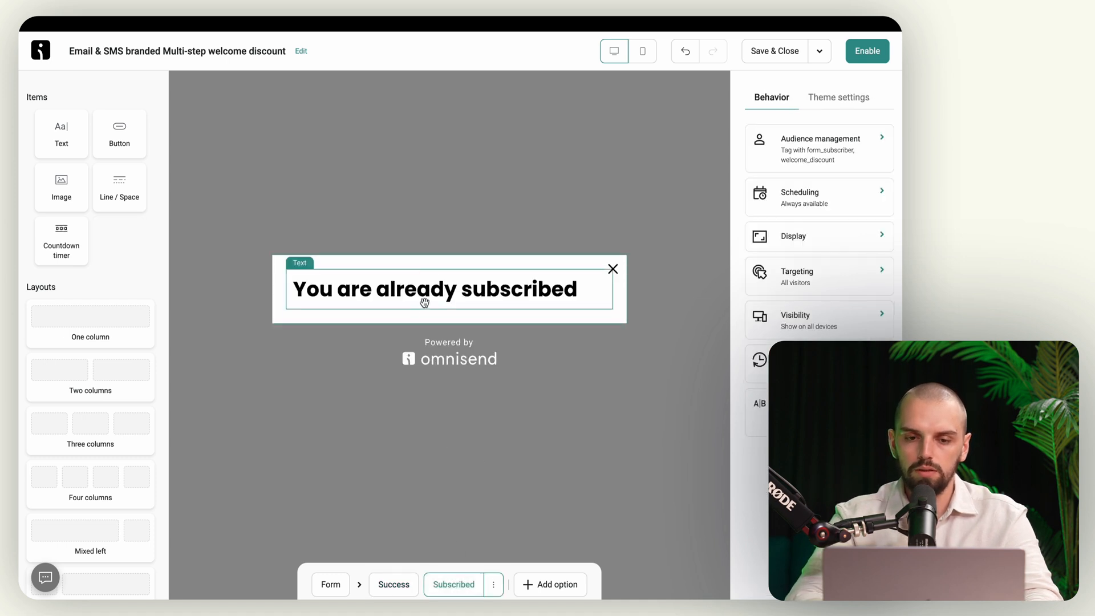
click(432, 299)
triple_click(432, 299)
text(V)
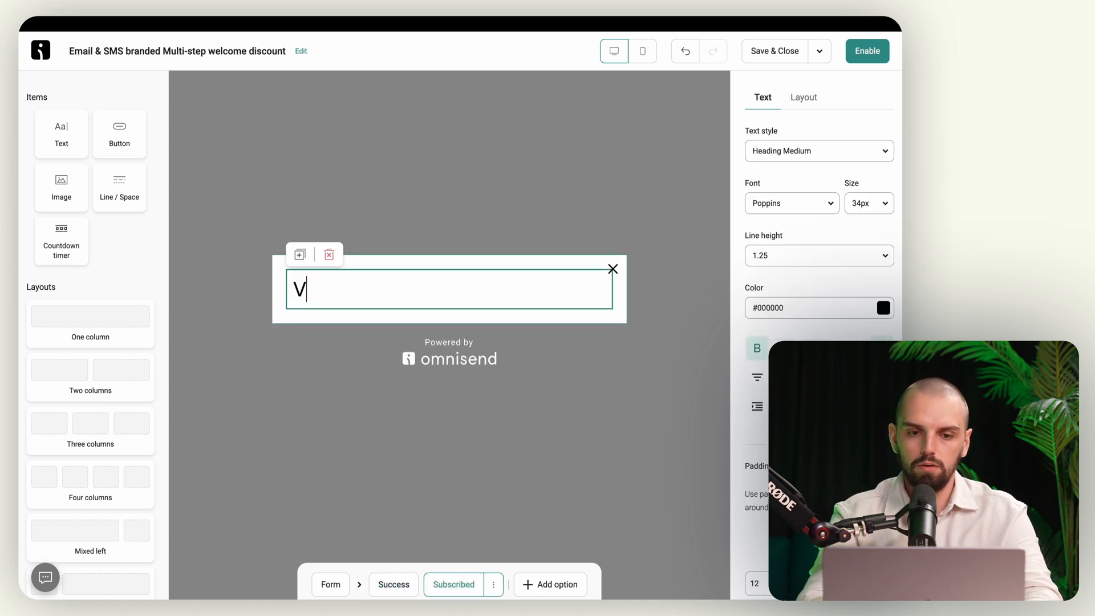
text(ous avez dé)
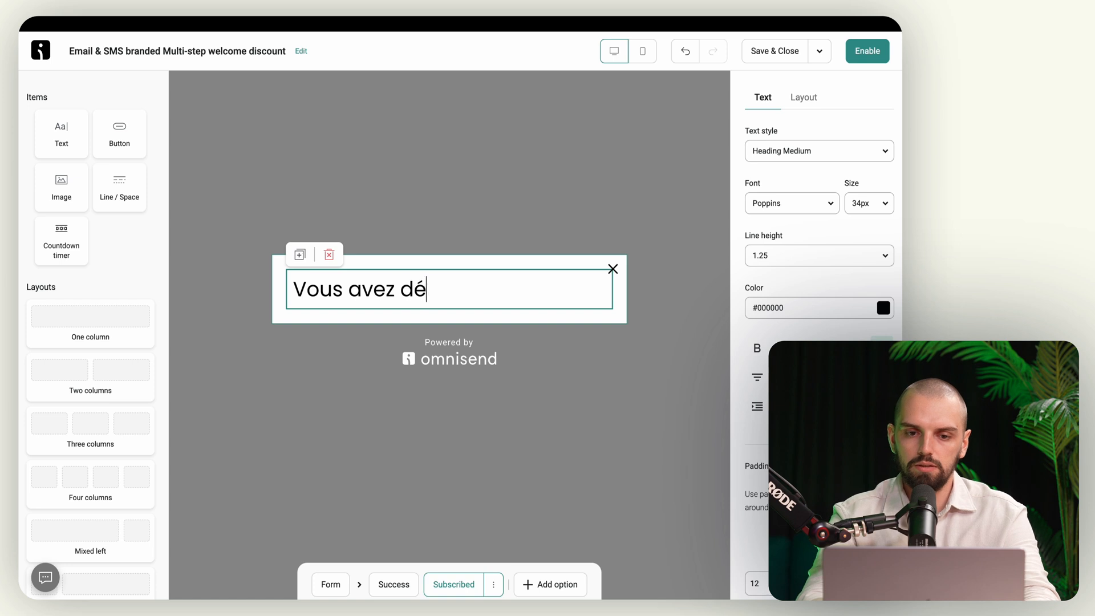
text(jà profité de ce)
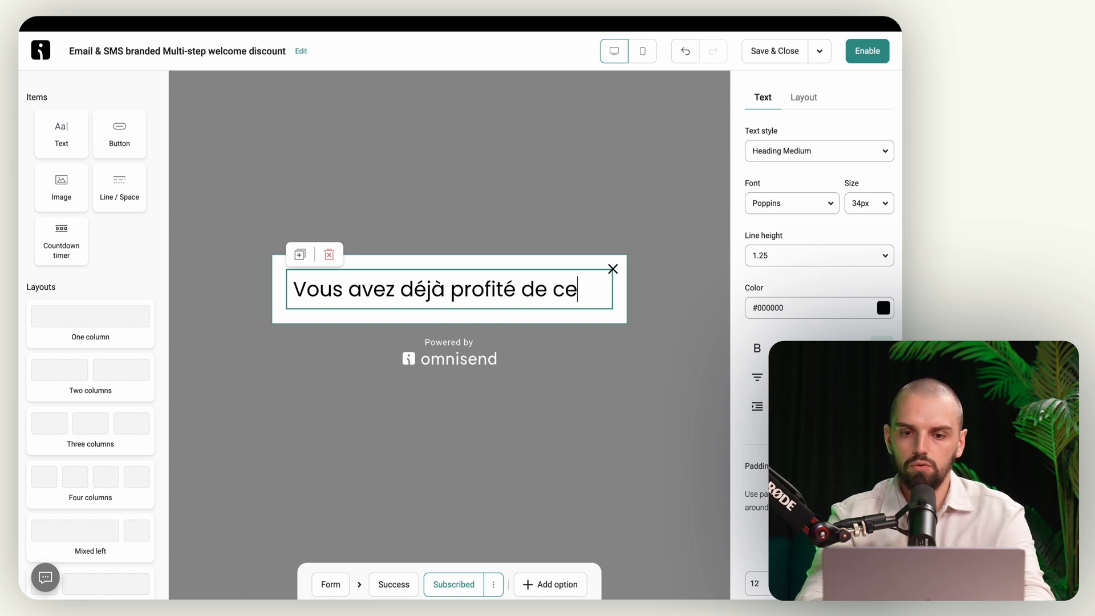
text(tte offre... Mais bien)
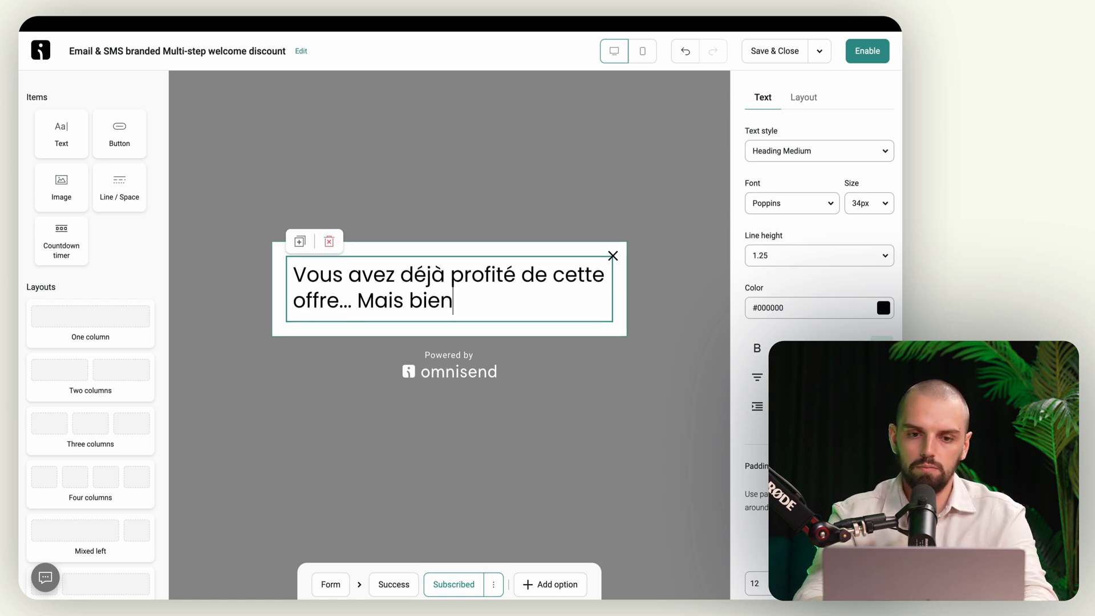
text(venue quand mêle)
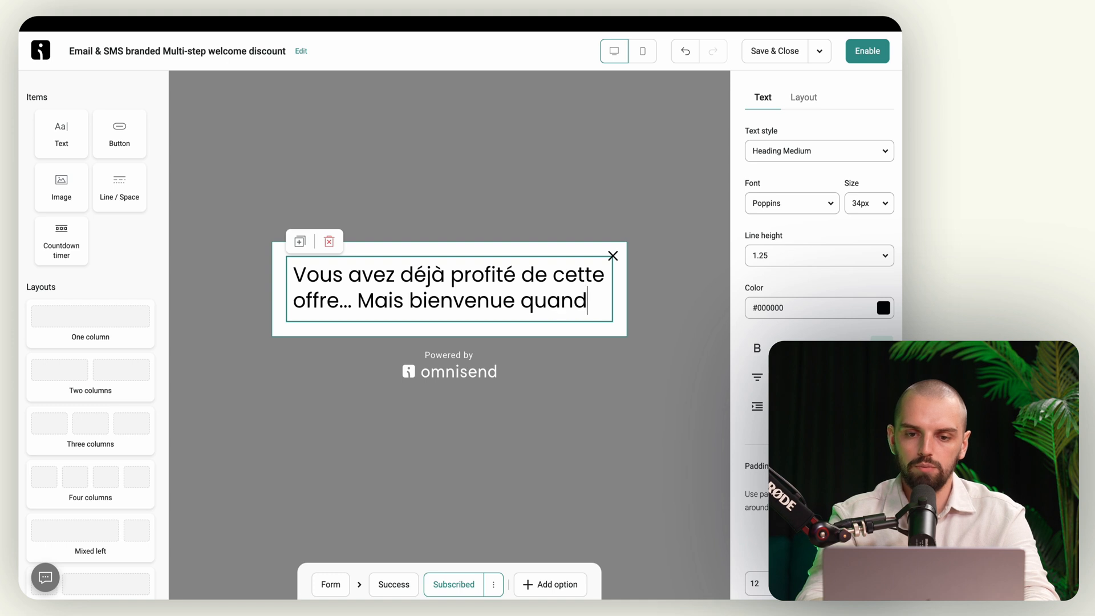
key(BackSpace)
key(BackSpace)
key(BackSpace)
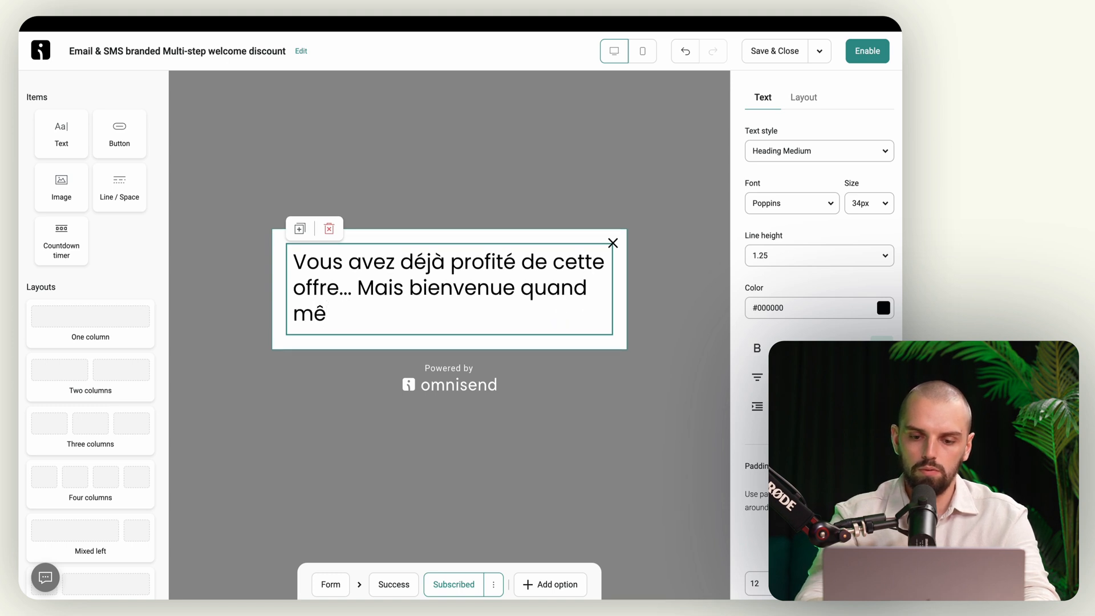
text(me !)
click(358, 289)
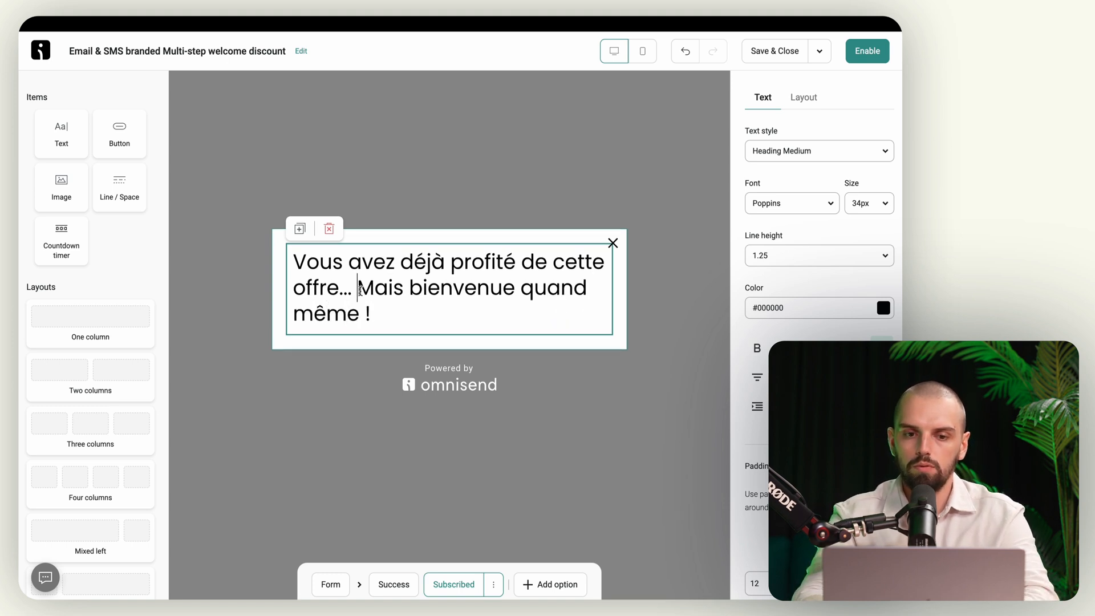
key(BackSpace)
key(Return)
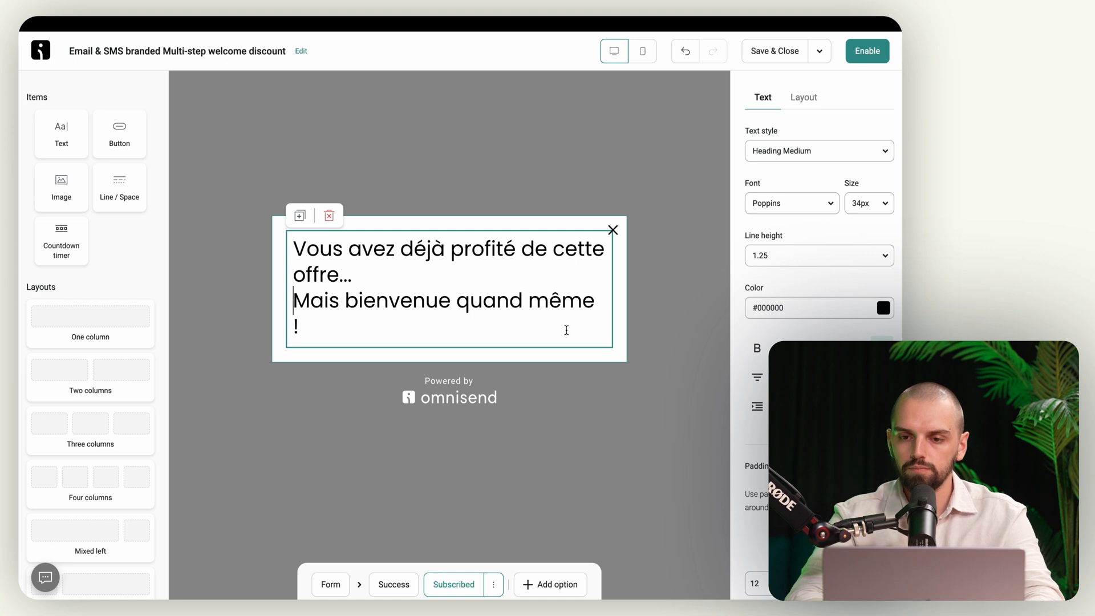
Step: Set the already-subscribed heading's font size to 22px
key(ctrl+a)
click(885, 203)
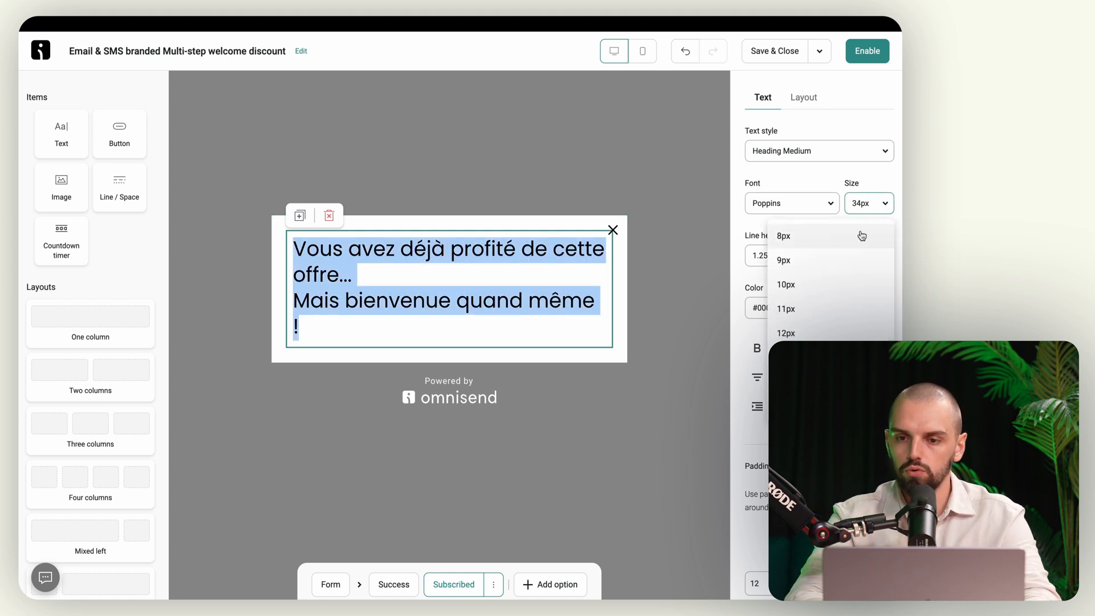
scroll(821, 285, down, 1)
click(799, 336)
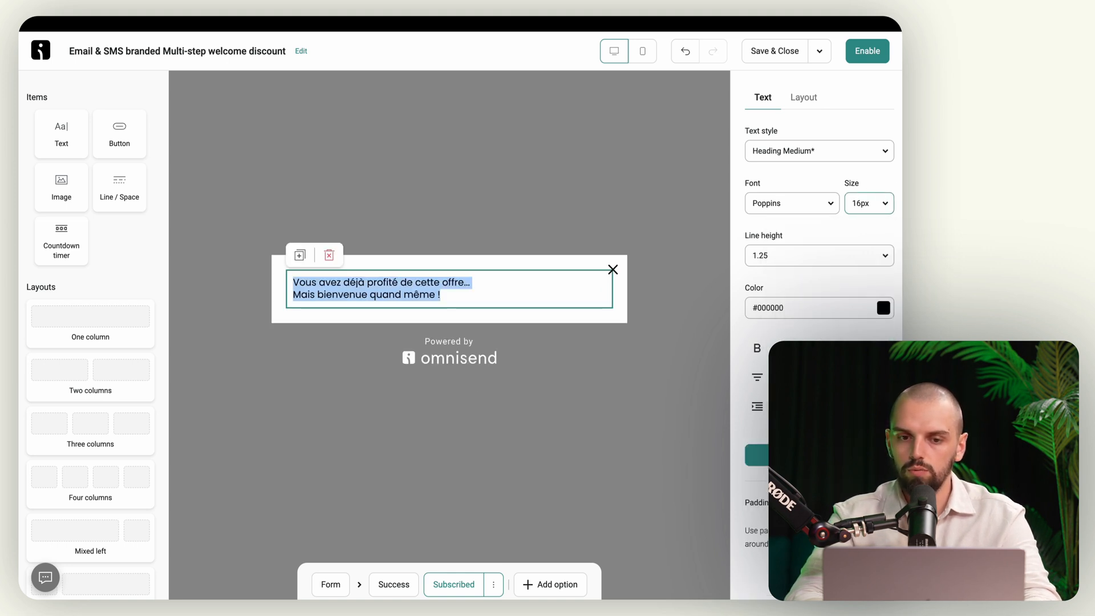
click(870, 212)
scroll(827, 274, down, 3)
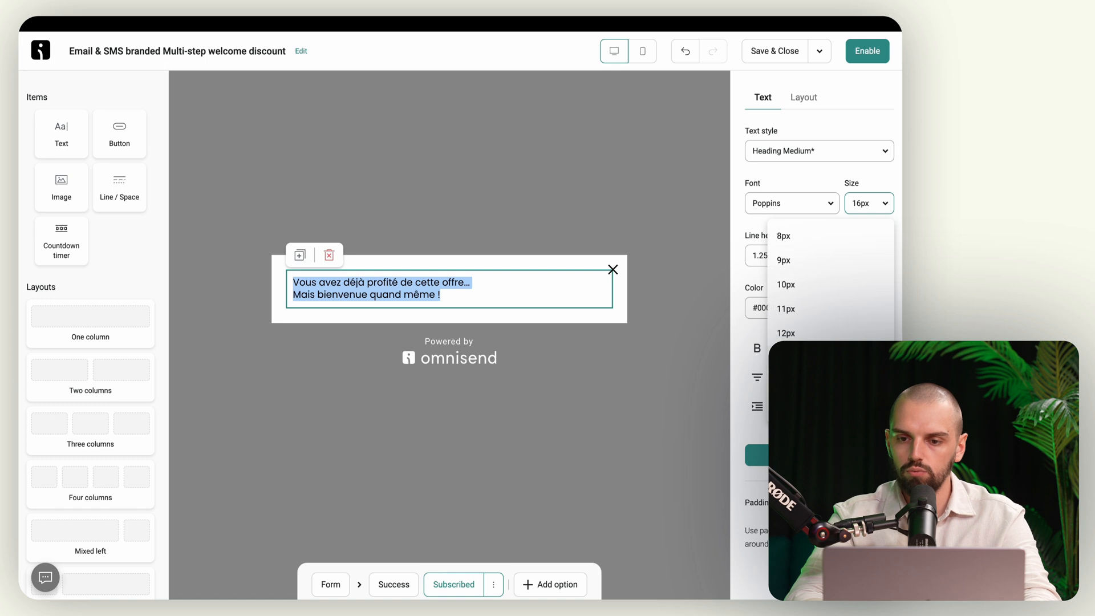
click(799, 393)
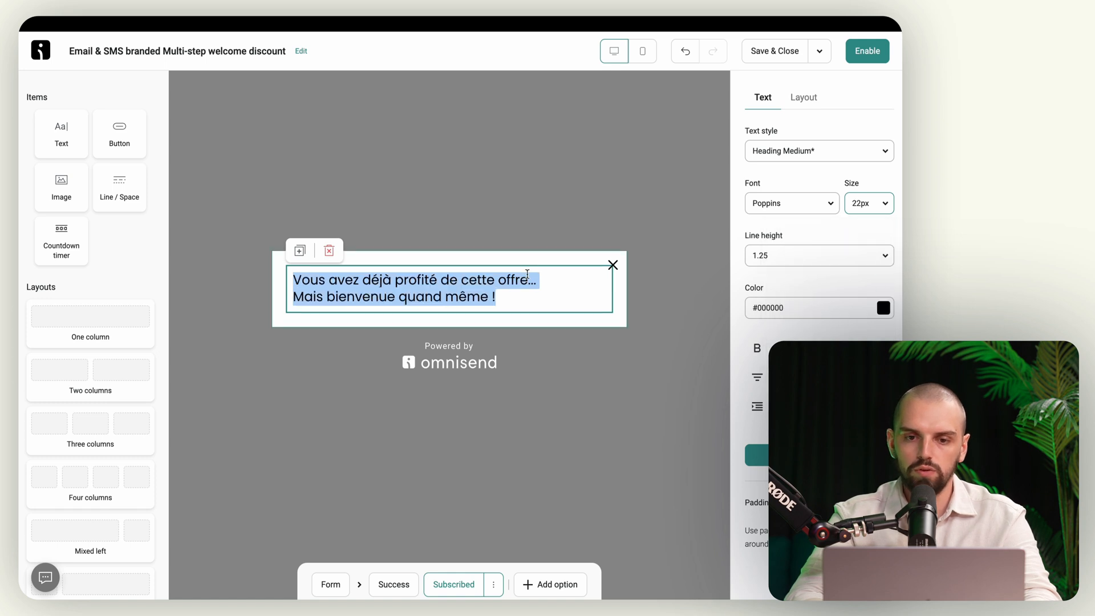
click(526, 230)
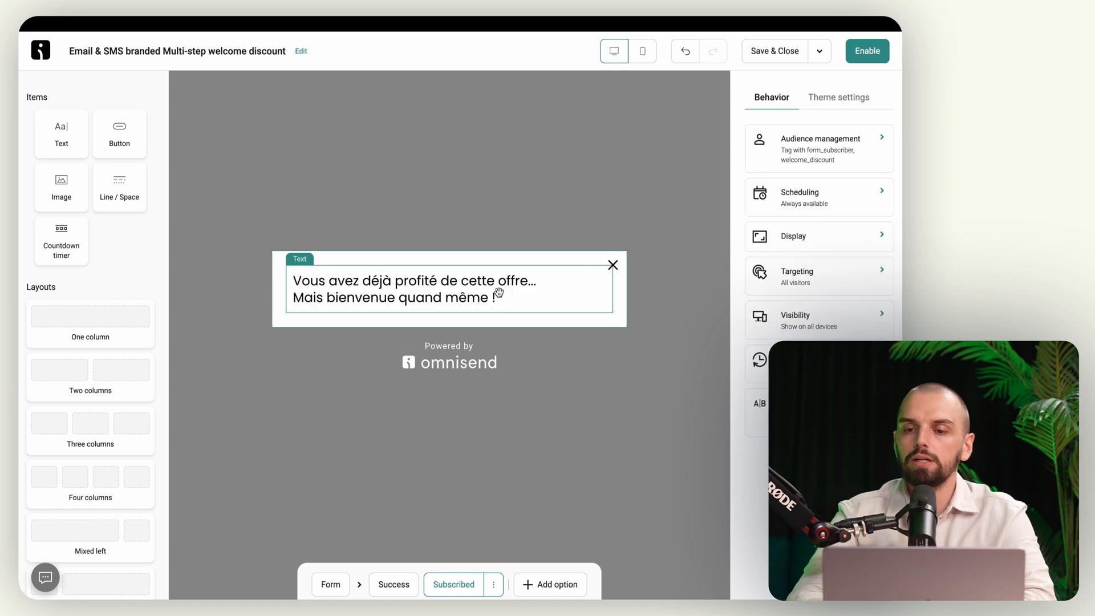
Step: Review the signup form's behaviour settings and subscriber audience tags
click(831, 101)
click(779, 100)
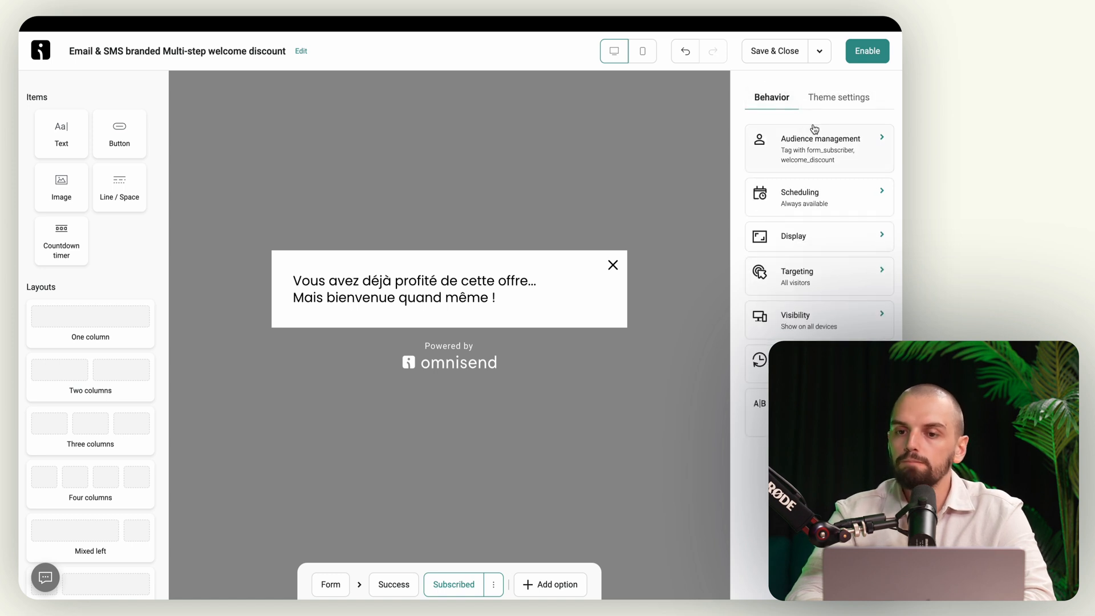
click(852, 153)
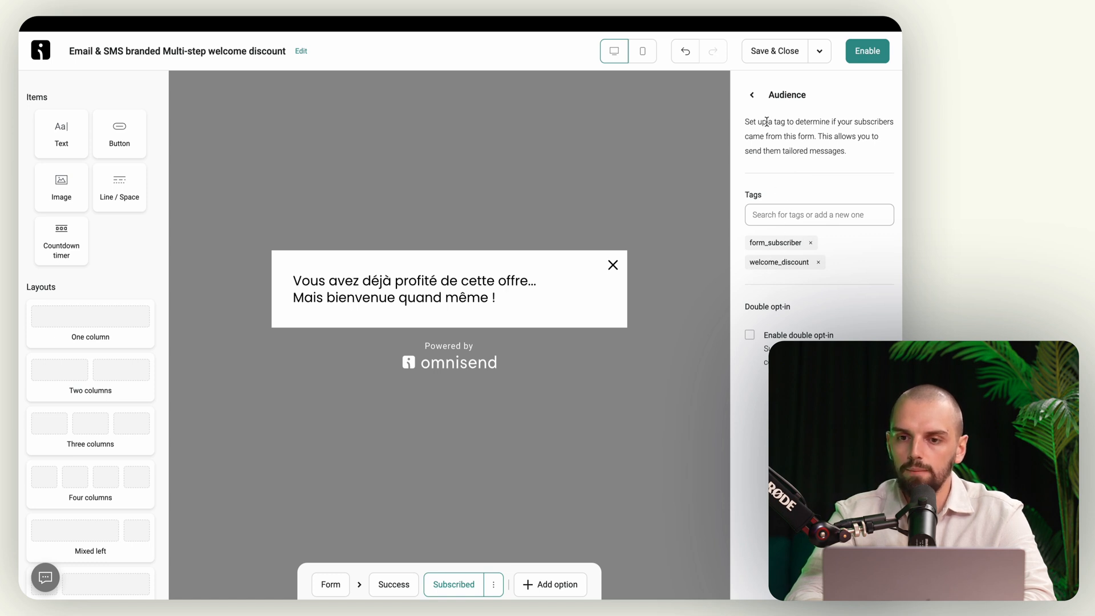
click(752, 94)
click(850, 99)
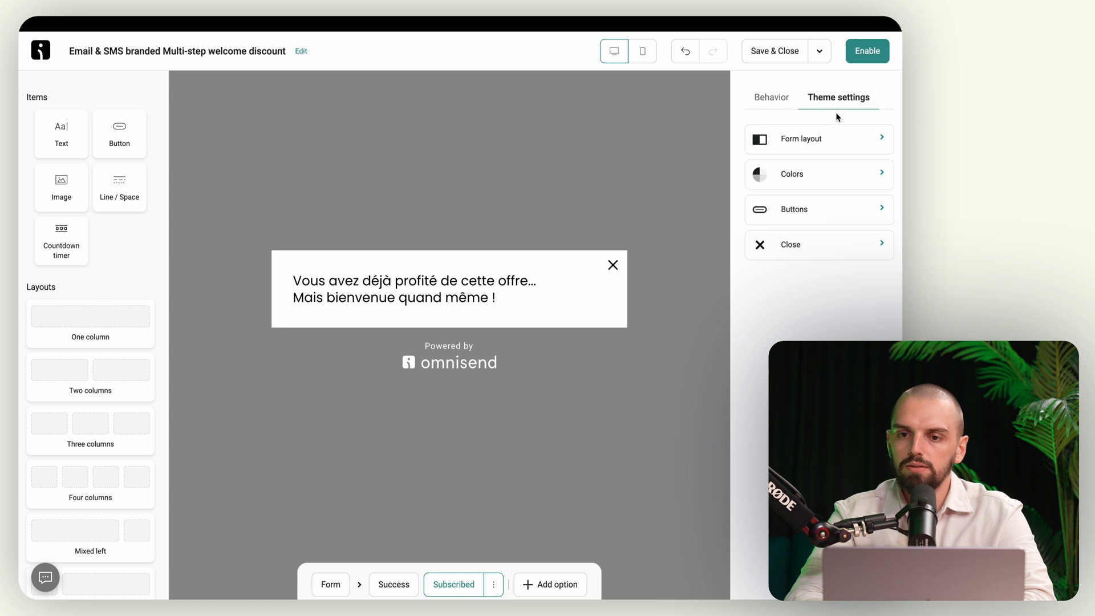
Step: Make the form an embedded 1000 px form, enable it and copy its embed code
click(844, 144)
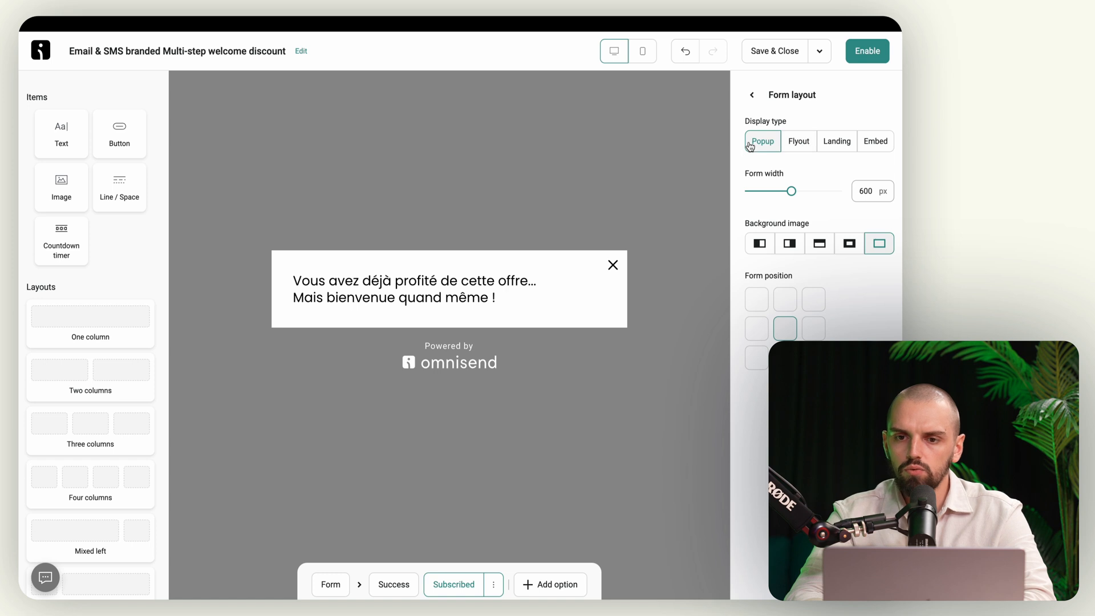
click(805, 144)
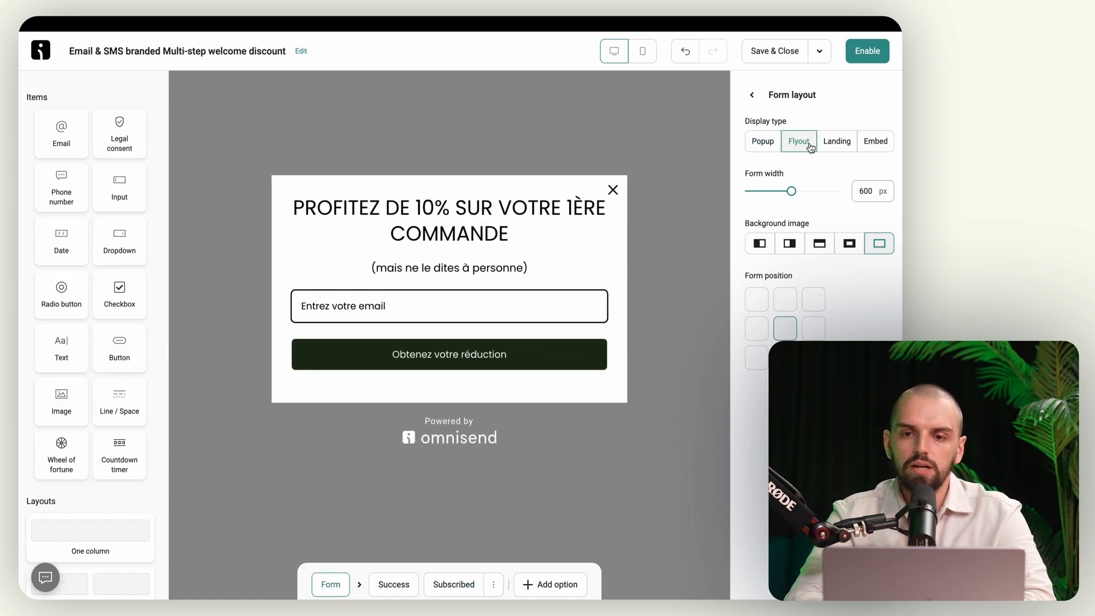
click(835, 146)
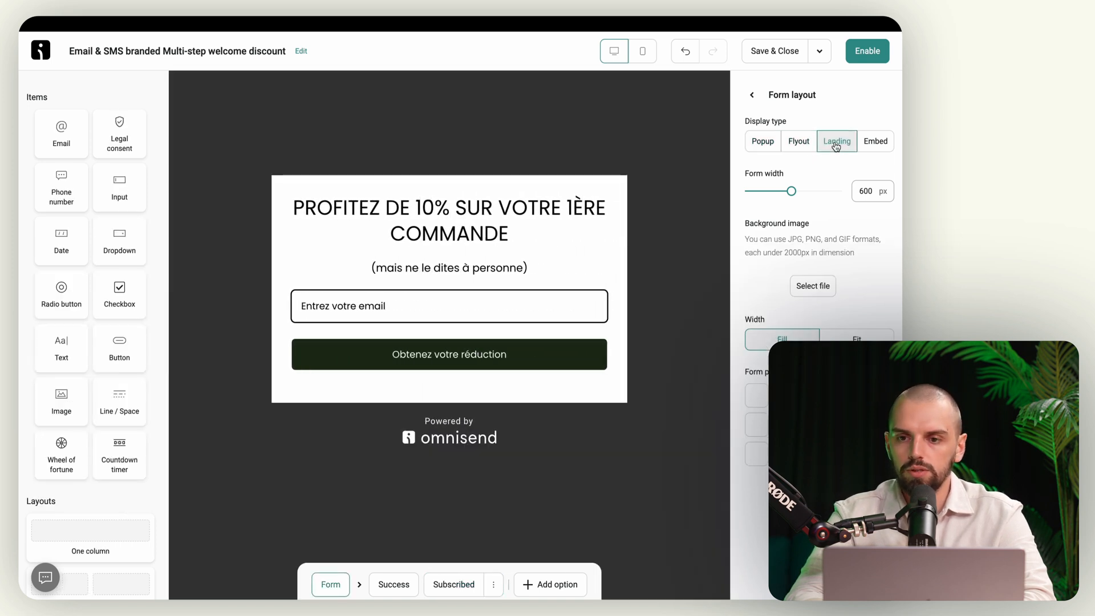
click(877, 146)
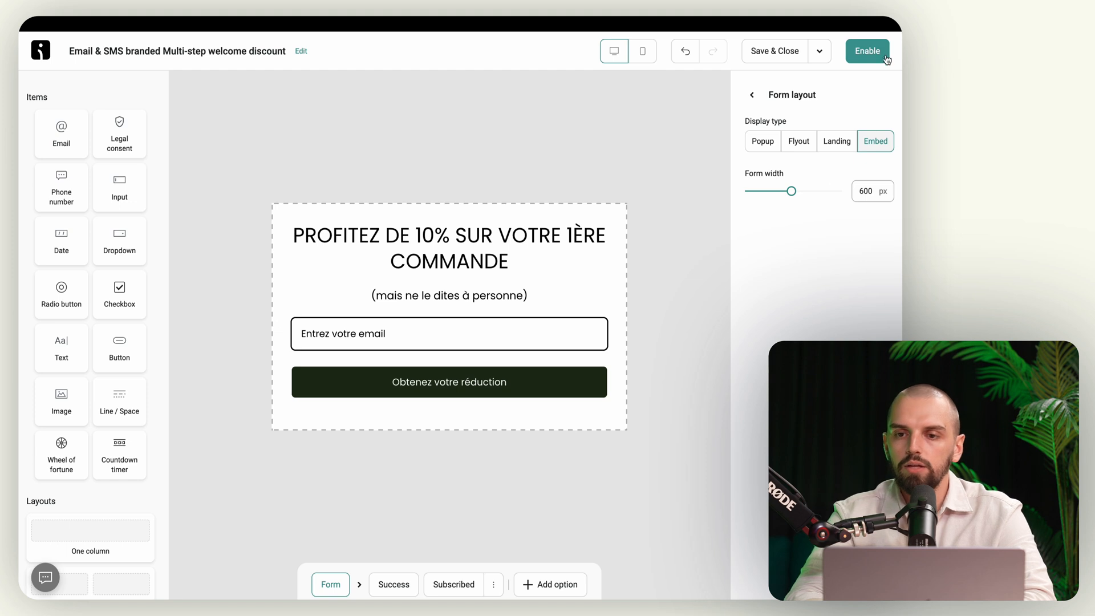
drag(792, 191, 844, 192)
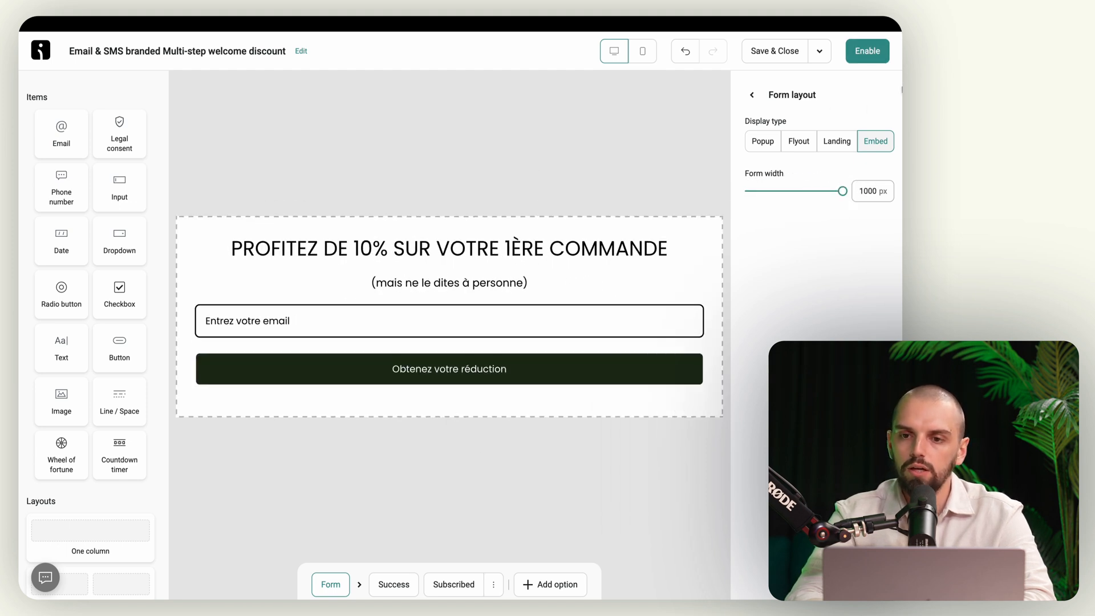
click(871, 57)
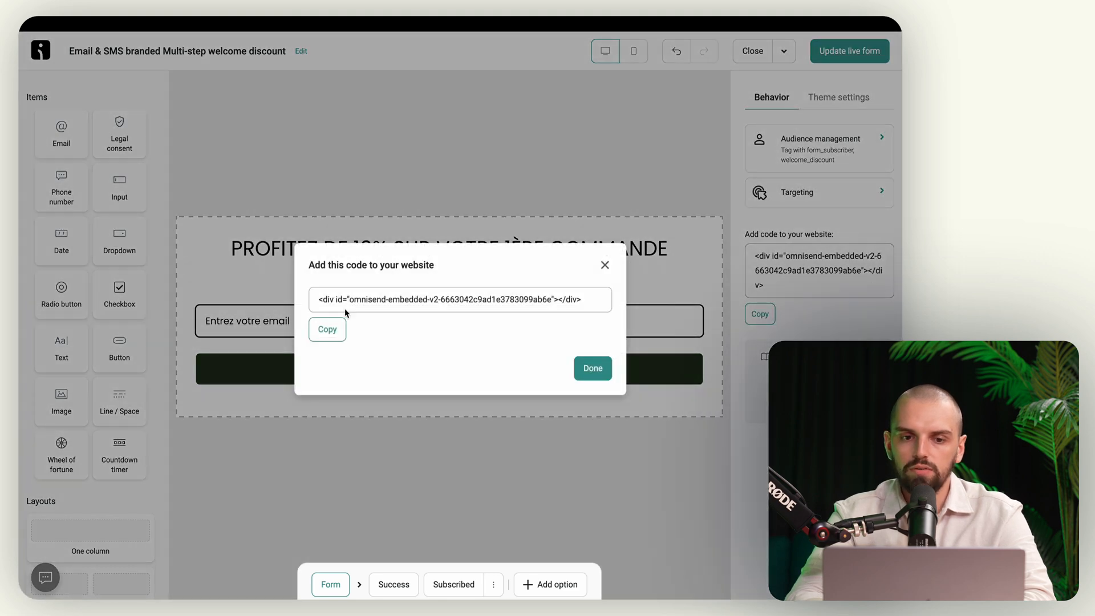
click(336, 332)
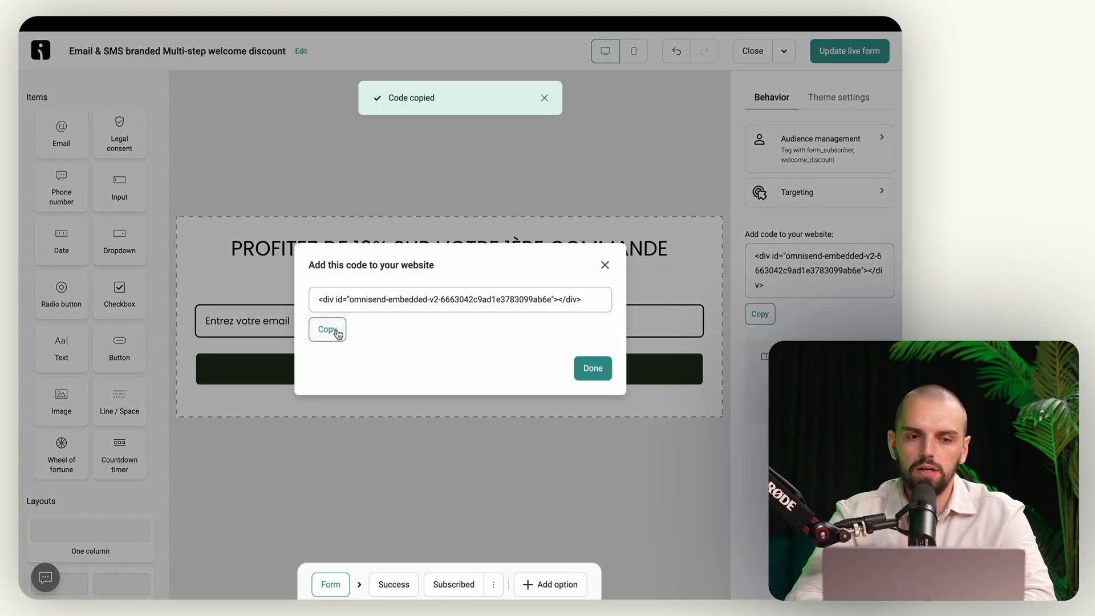
Step: Start customizing the current Bougify theme's homepage in Shopify
mouse_move(23, 298)
click(69, 298)
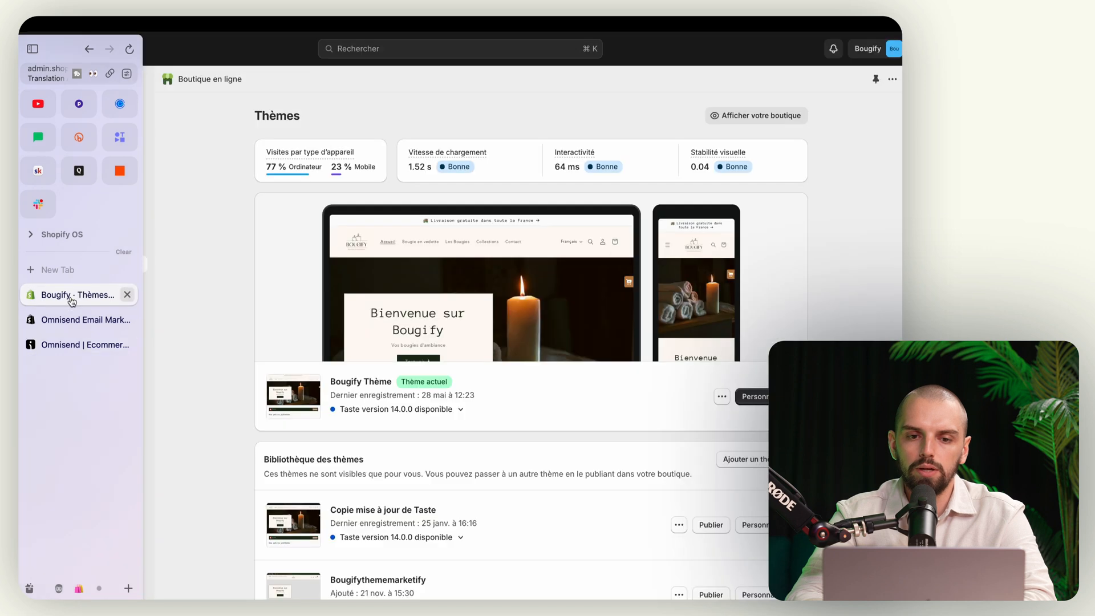
click(753, 396)
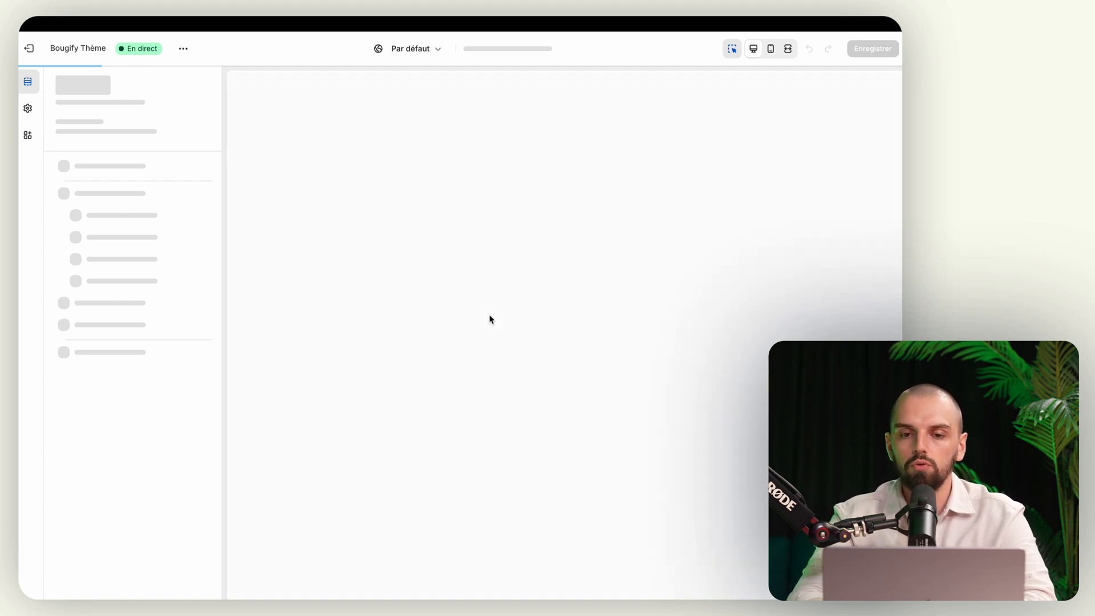
scroll(354, 286, down, 10)
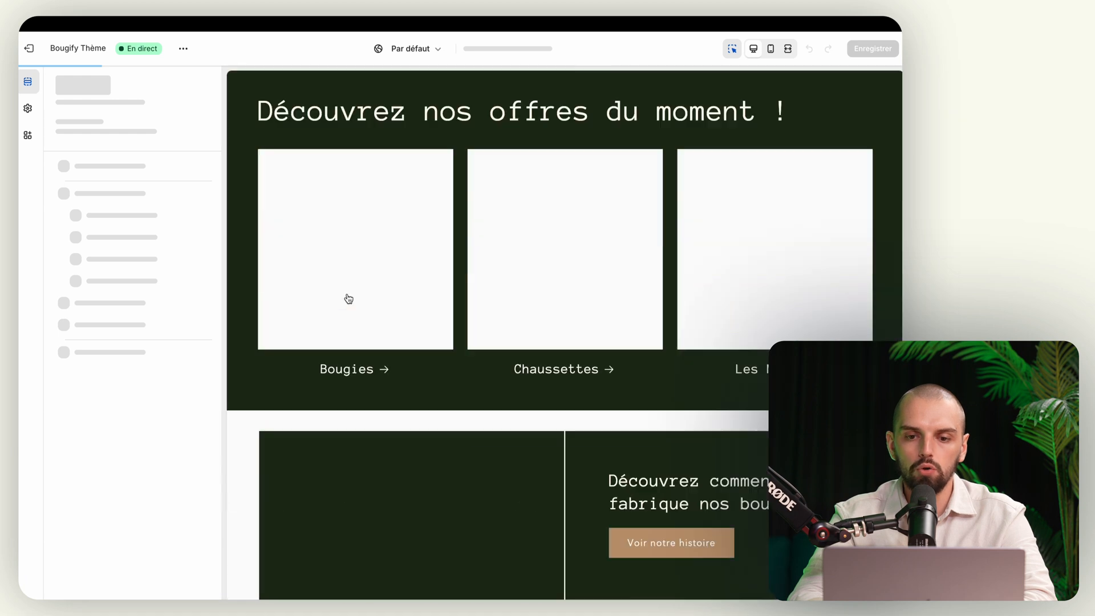
scroll(349, 299, down, 7)
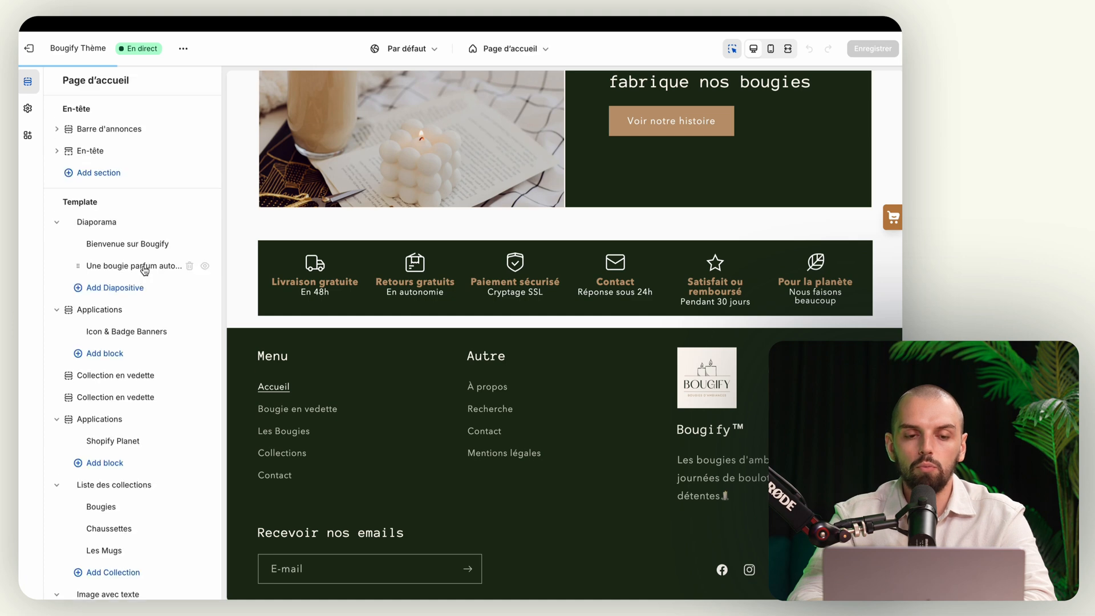
scroll(125, 462, down, 5)
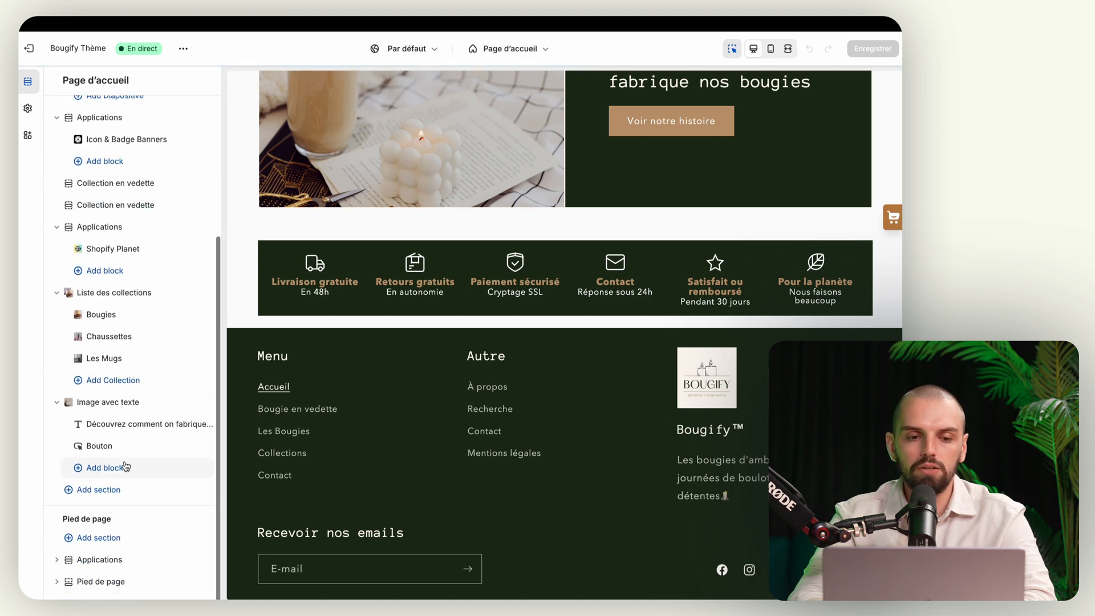
Step: Add a Liquid personnalisé section with the pasted Omnisend embed code and save the homepage
click(117, 490)
scroll(297, 457, down, 4)
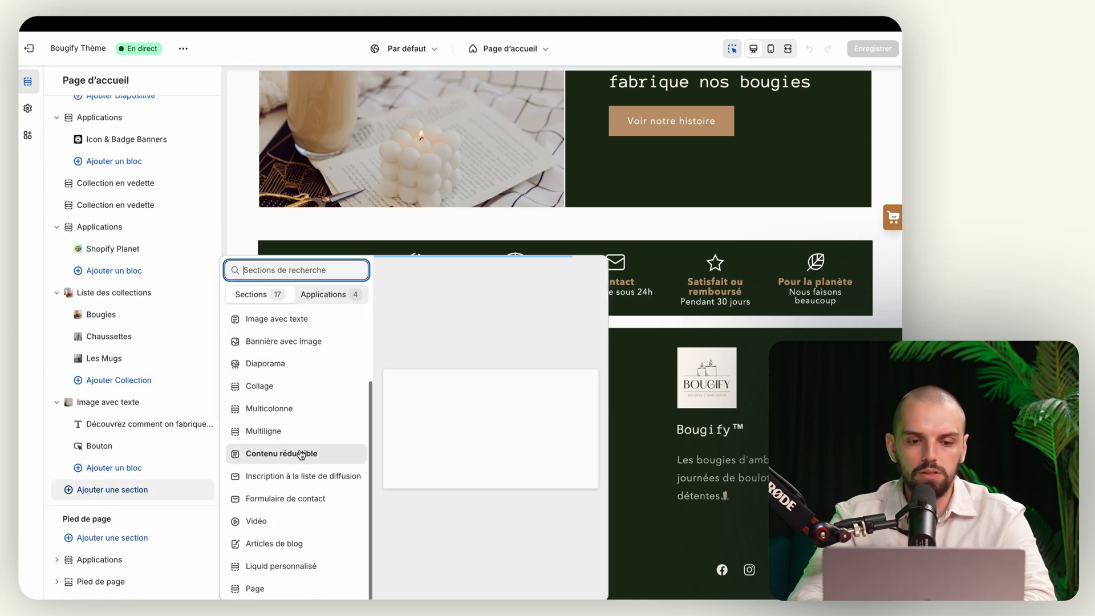
click(282, 566)
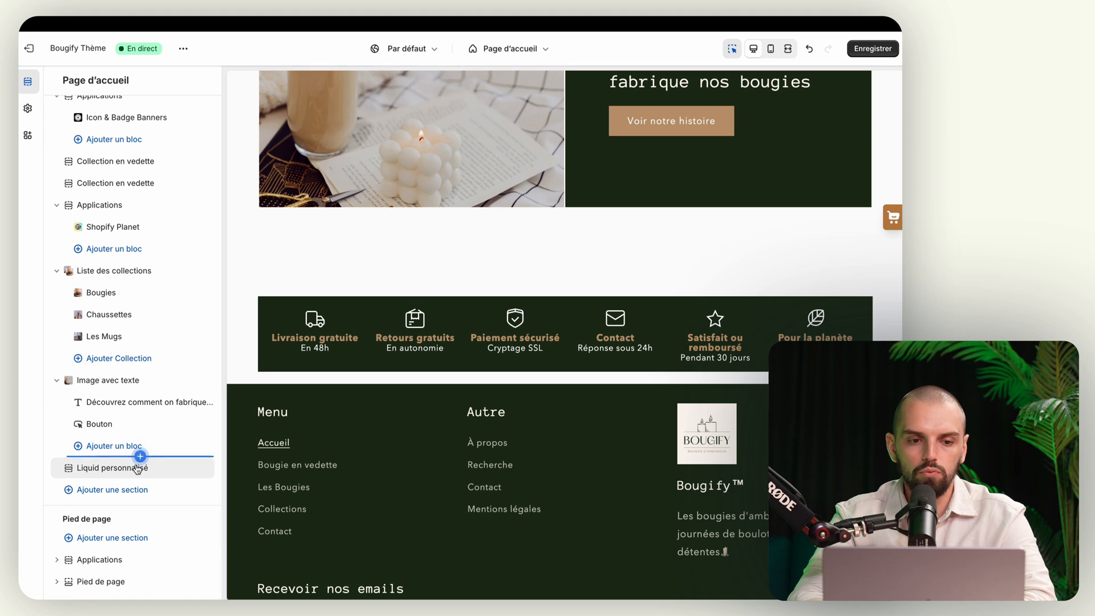
click(129, 475)
click(132, 157)
key(ctrl+v)
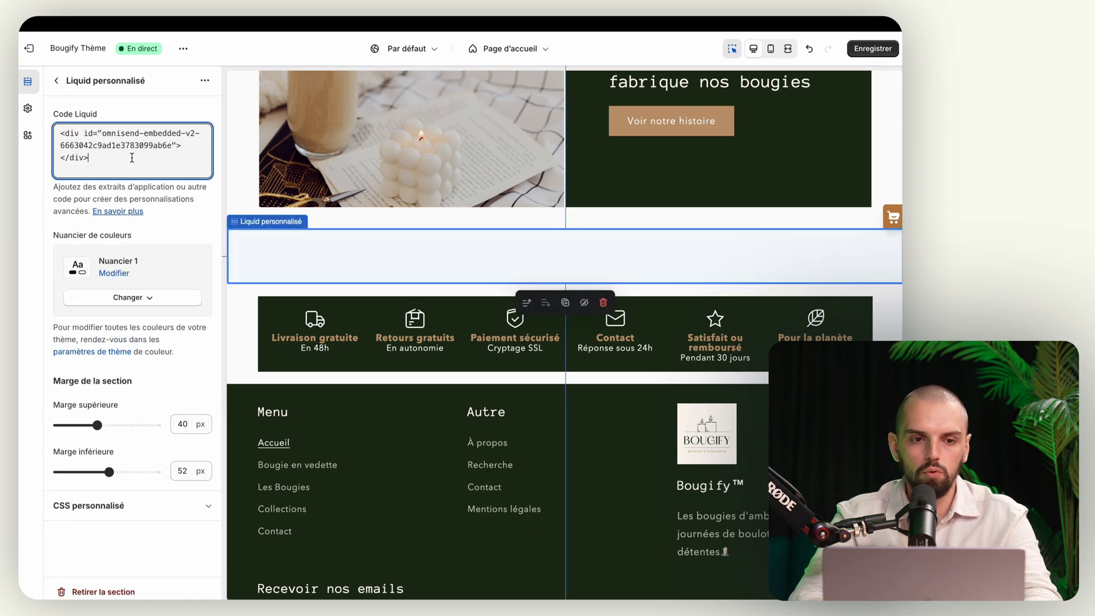
click(873, 49)
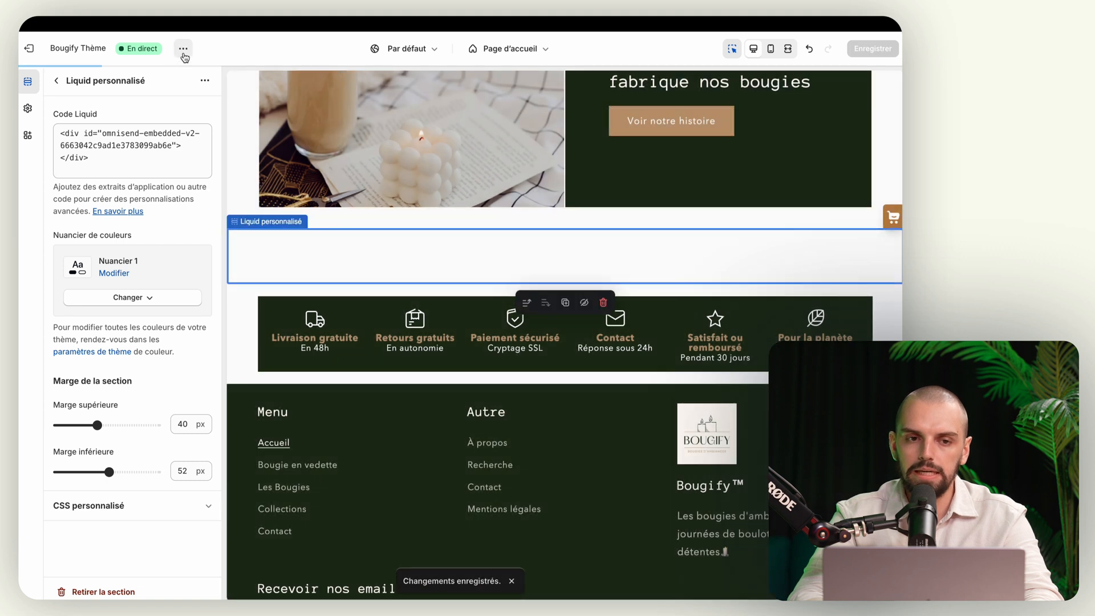
click(183, 49)
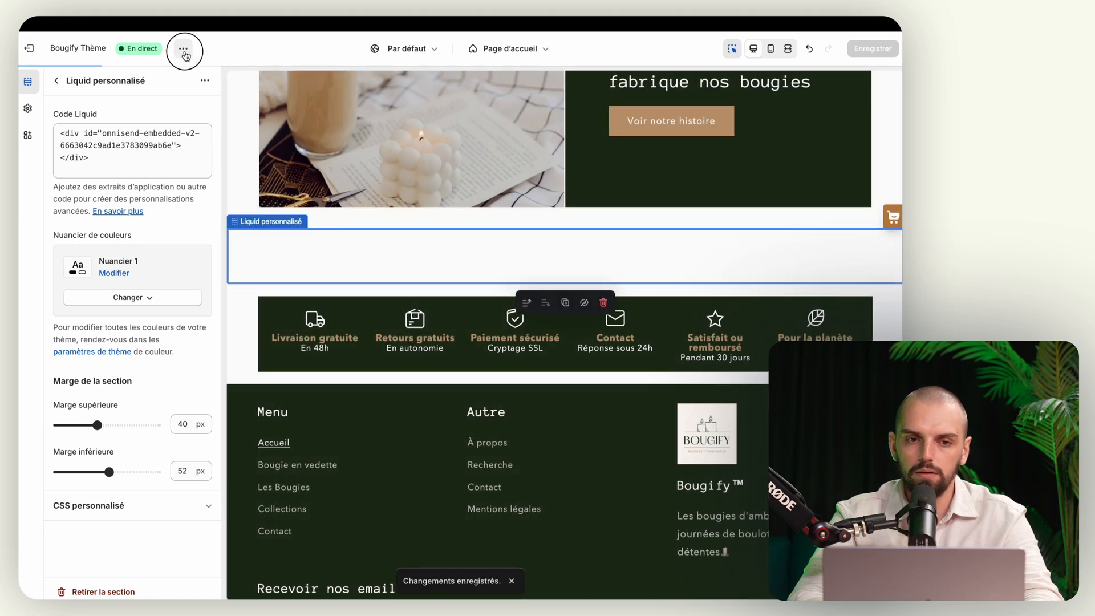
Step: On the live storefront, enter a test email address in the PROFITEZ DE 10% form and submit it
click(124, 173)
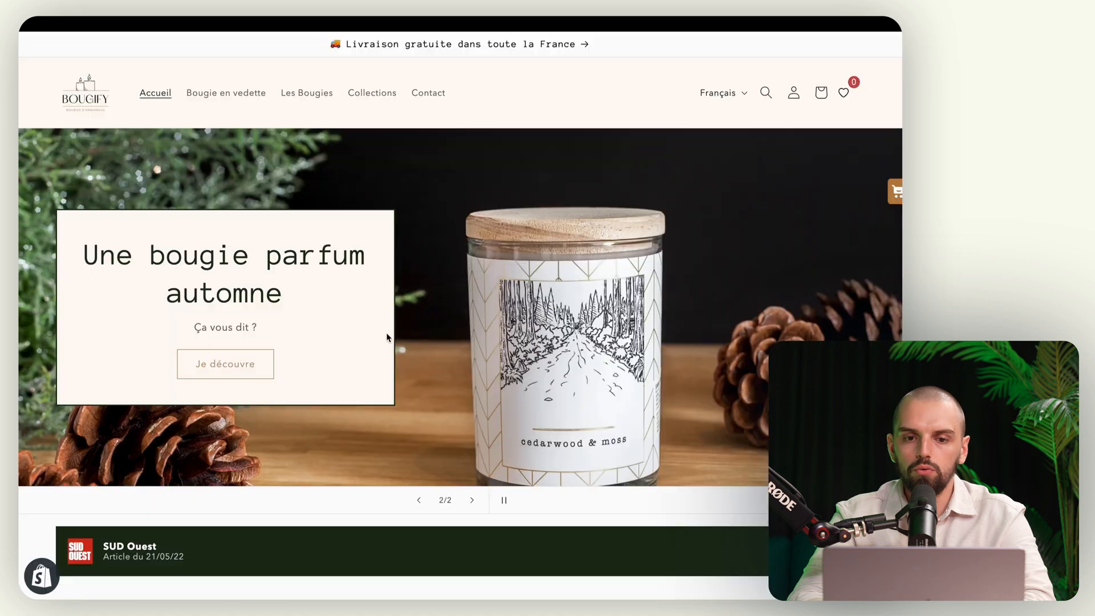
scroll(386, 333, down, 15)
scroll(385, 333, down, 10)
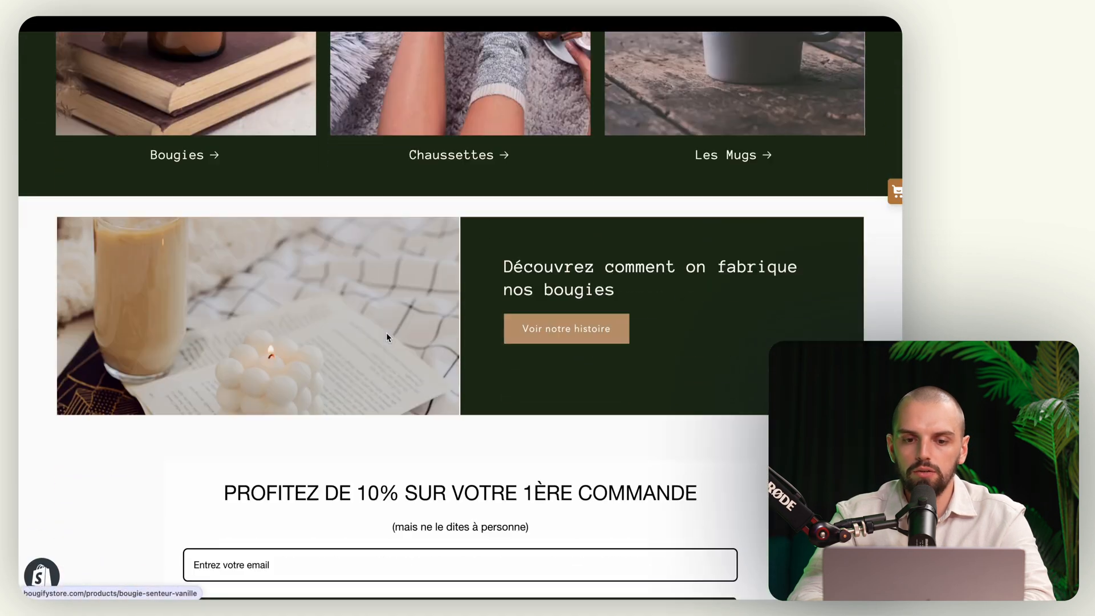
scroll(386, 334, up, 4)
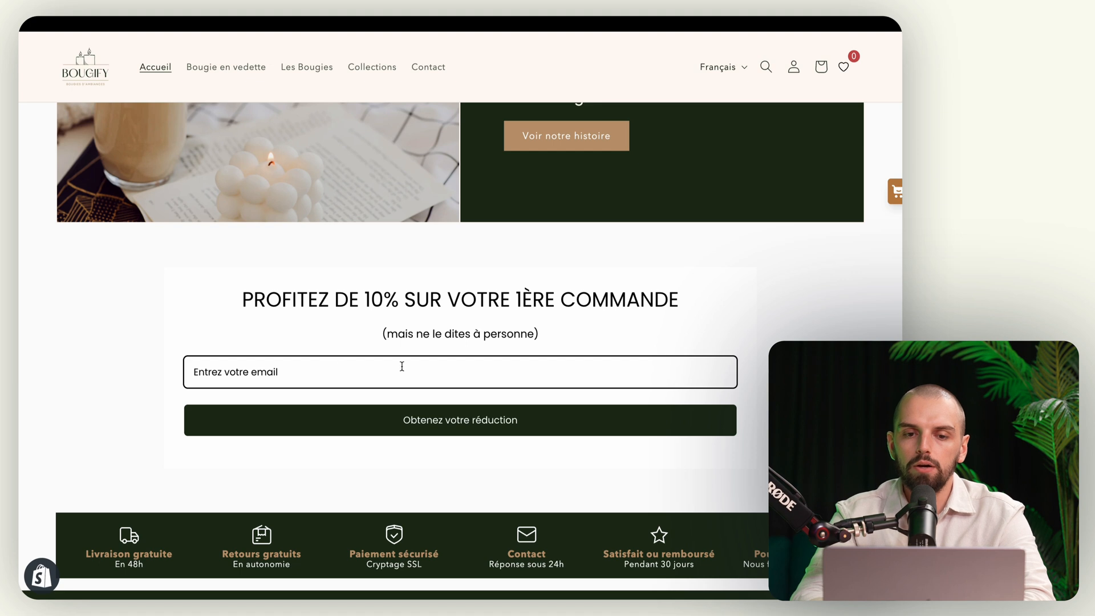
click(401, 369)
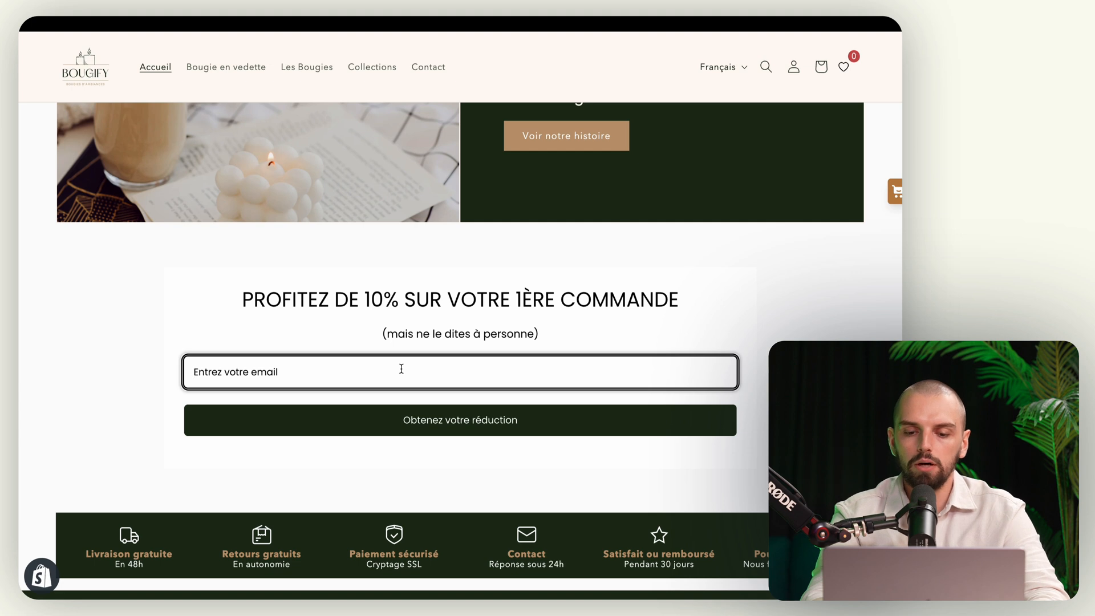
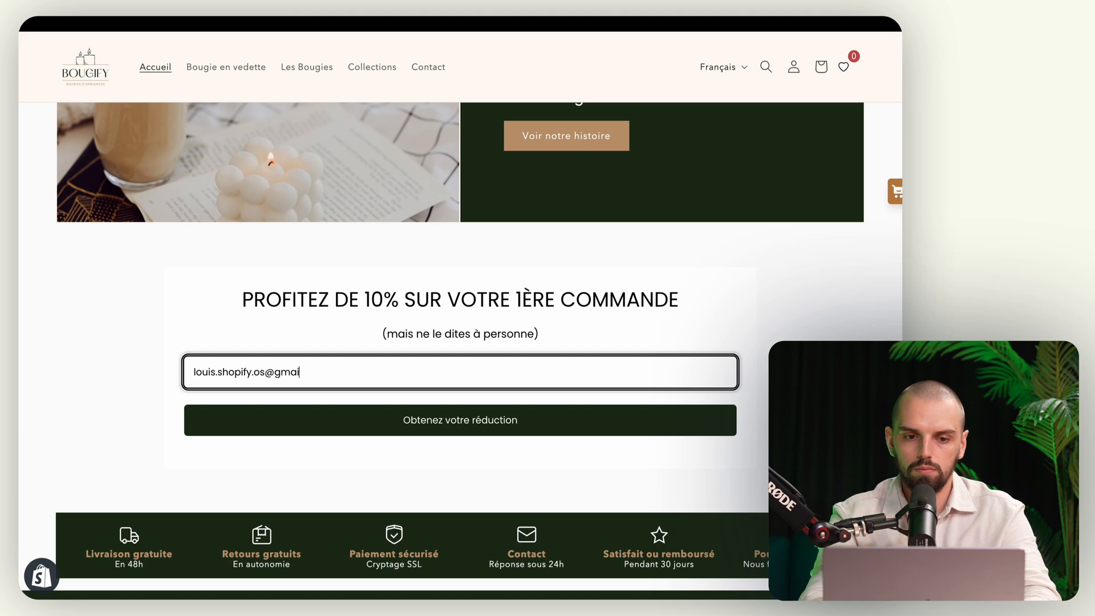
click(490, 420)
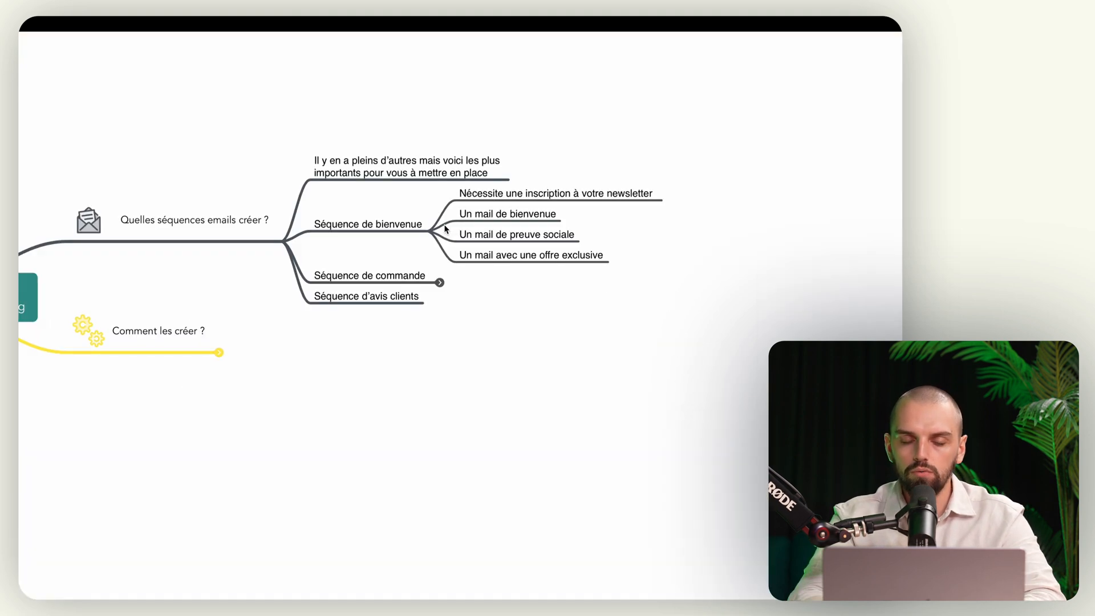
Step: Read the L'équipe Bougify welcome email's 10% code, then expand Séquence de commande in the mind map
key(ctrl+Left)
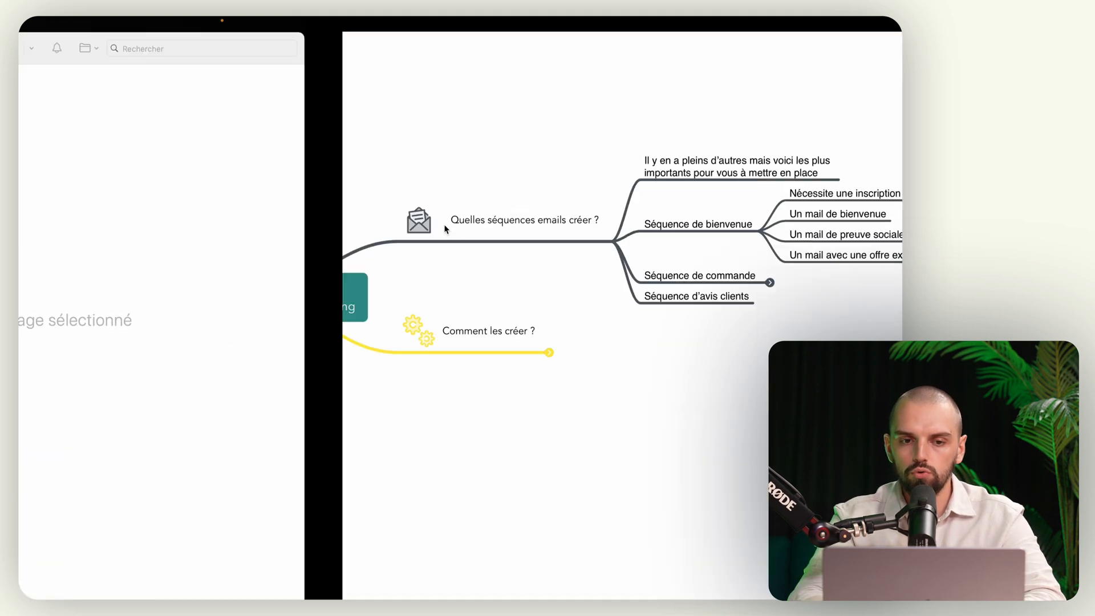
click(299, 88)
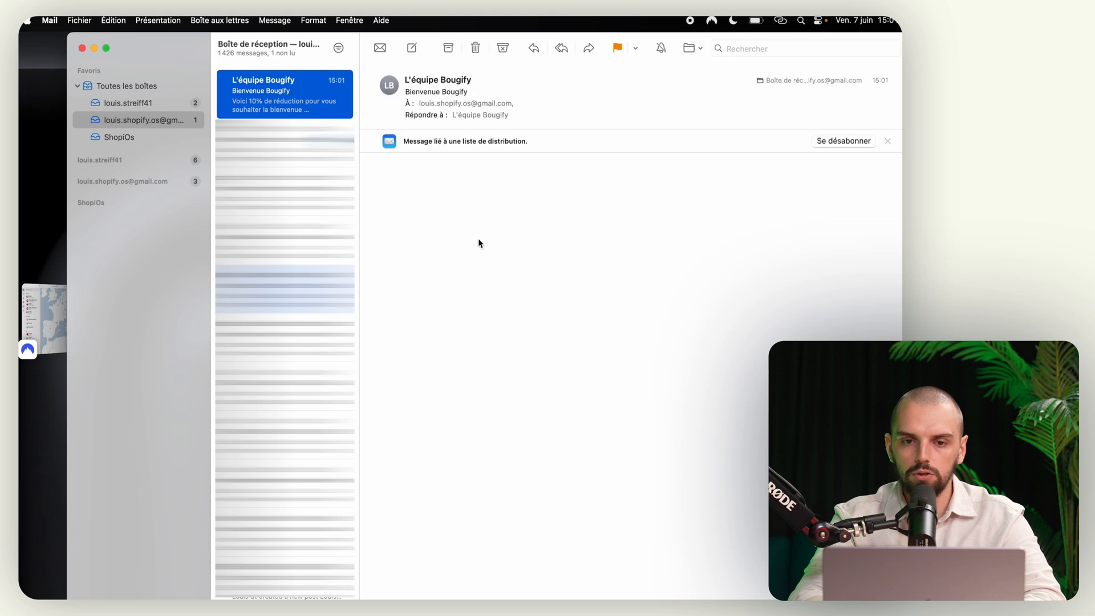
scroll(523, 388, down, 3)
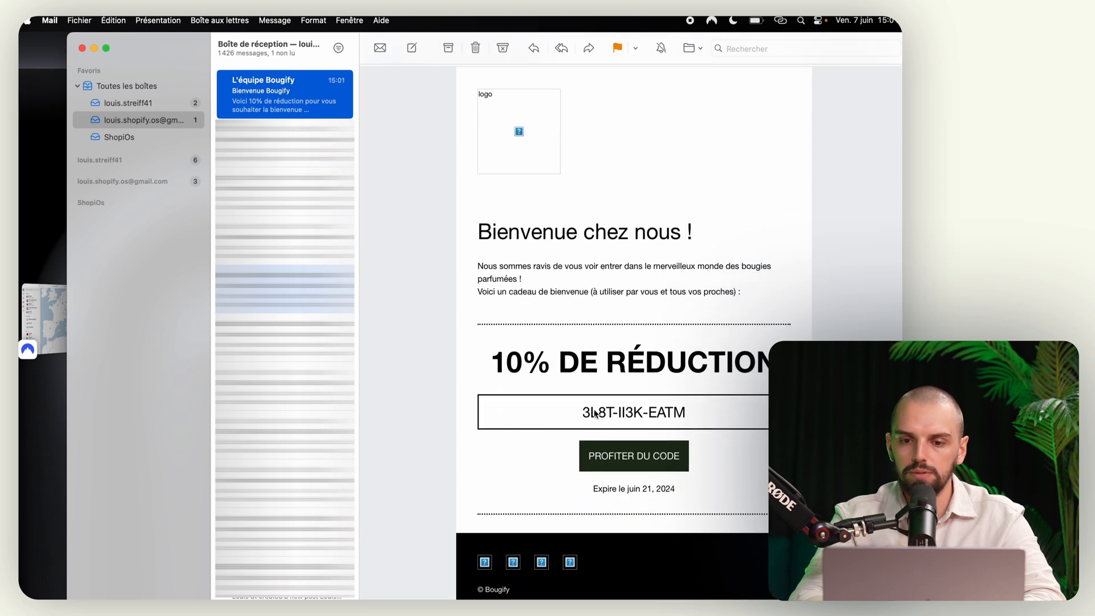
scroll(595, 441, down, 2)
scroll(628, 285, up, 5)
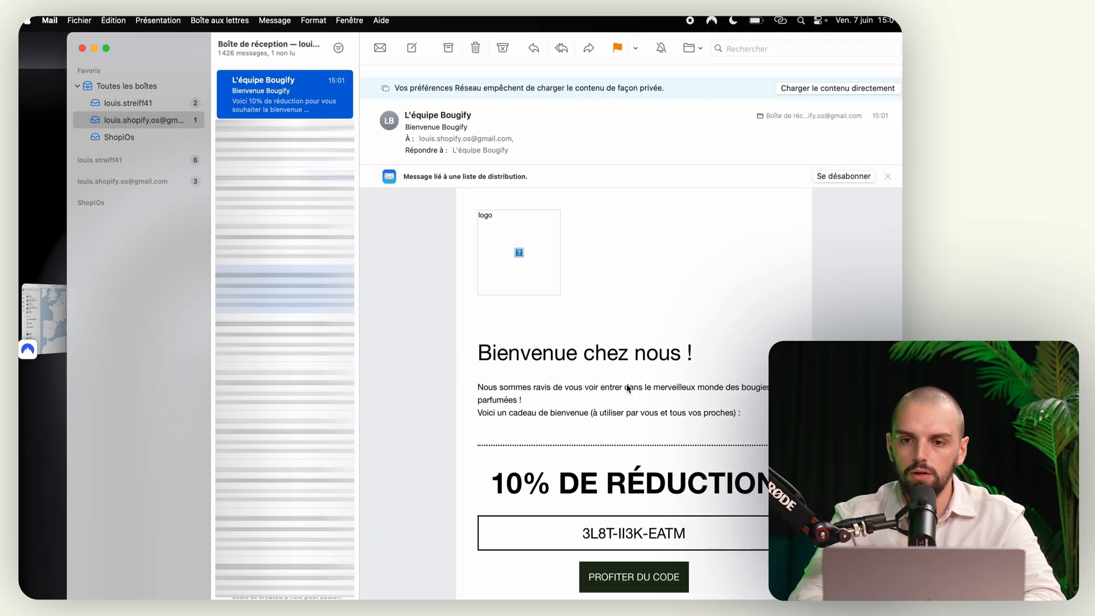
click(814, 73)
scroll(556, 311, down, 3)
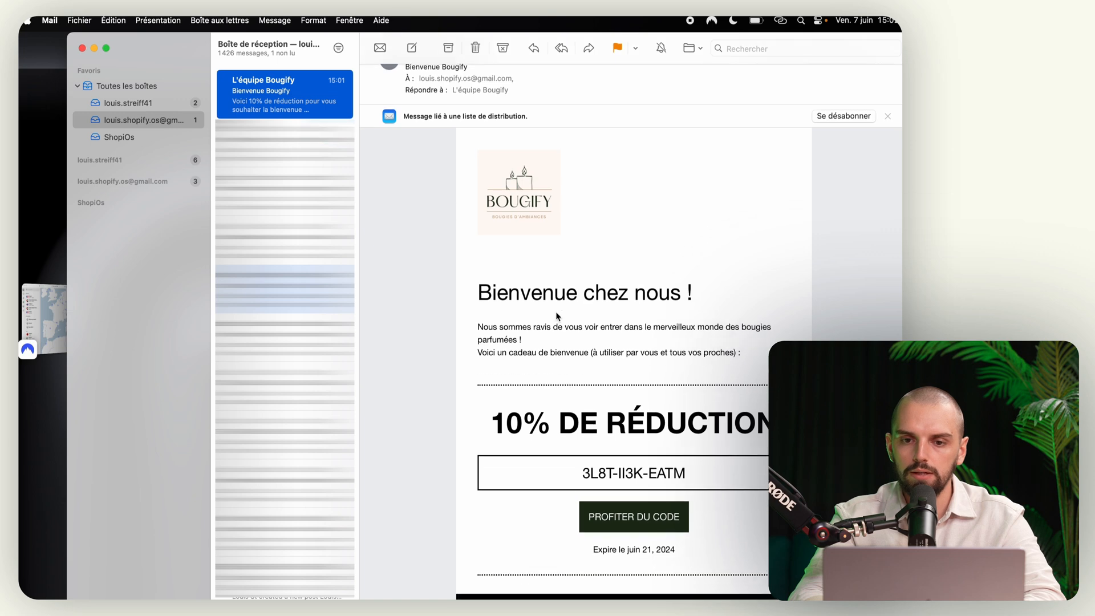
scroll(578, 454, down, 5)
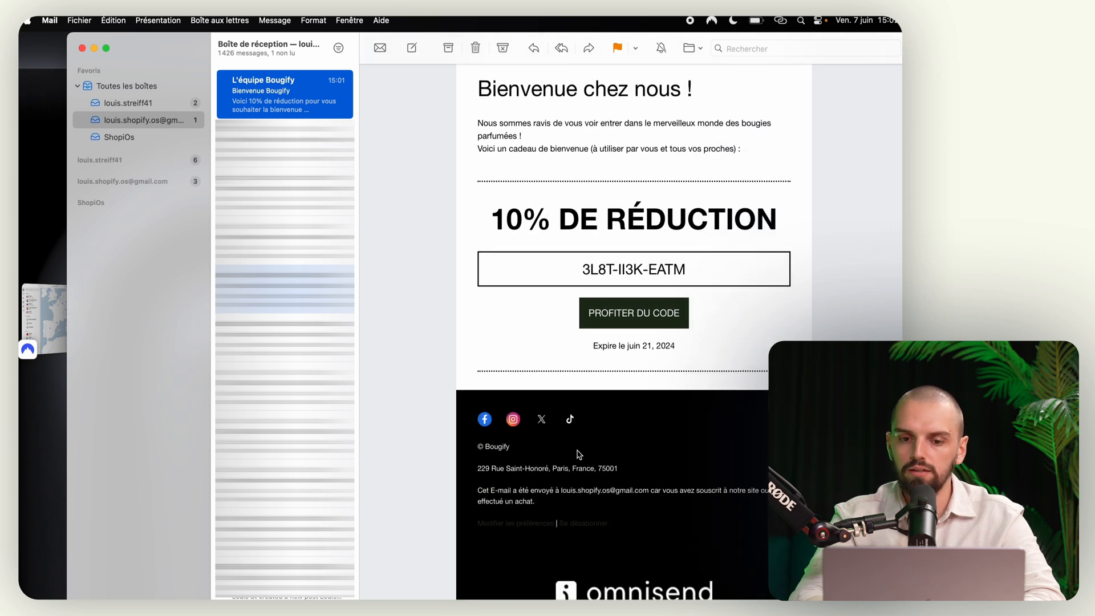
scroll(578, 454, up, 6)
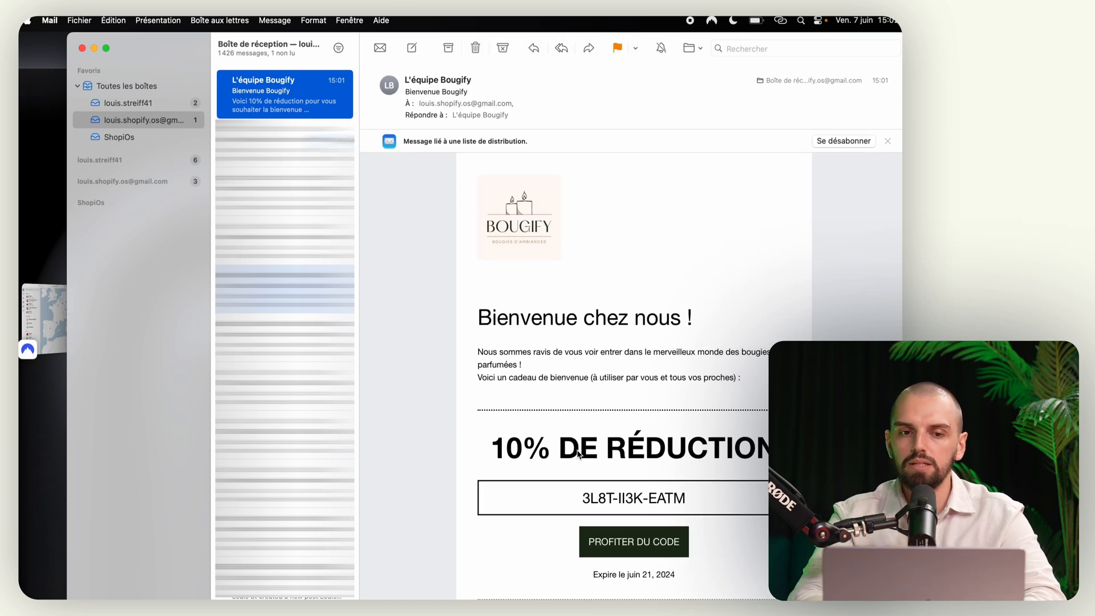
key(ctrl+Right)
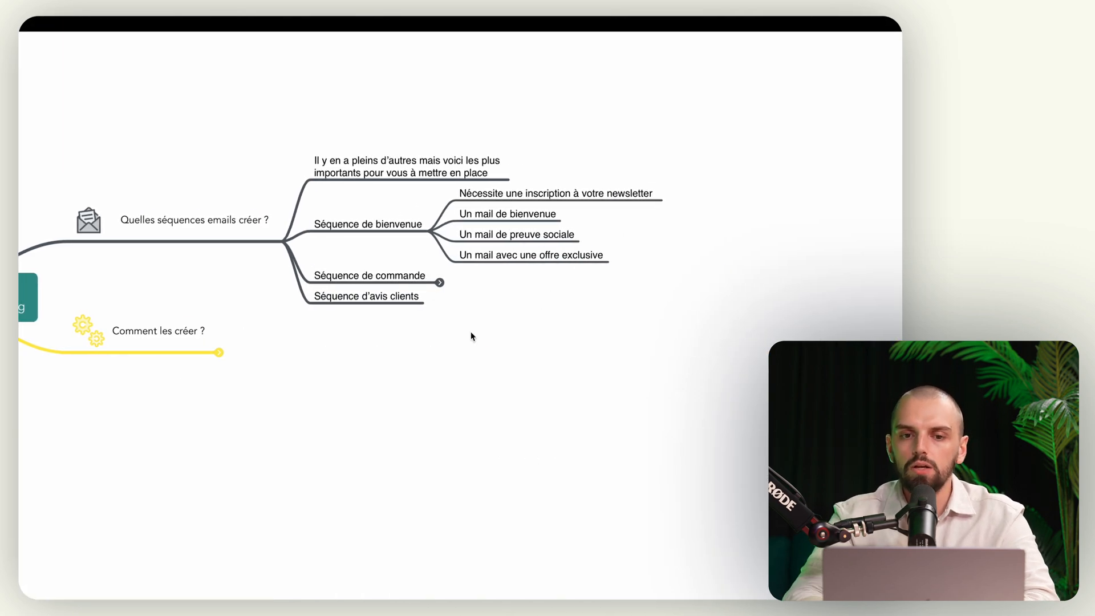
click(443, 283)
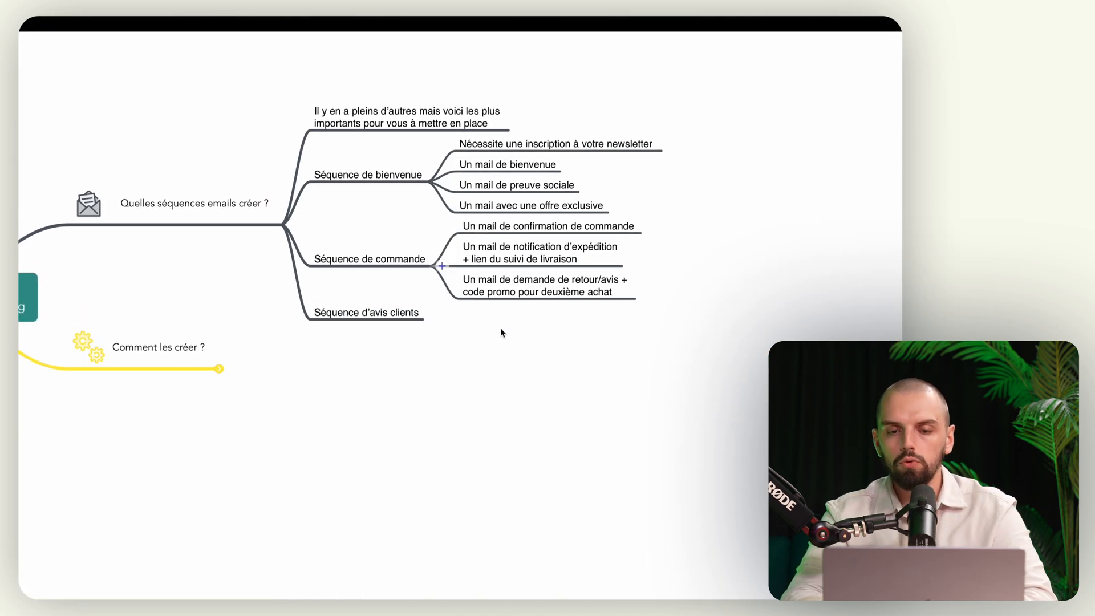
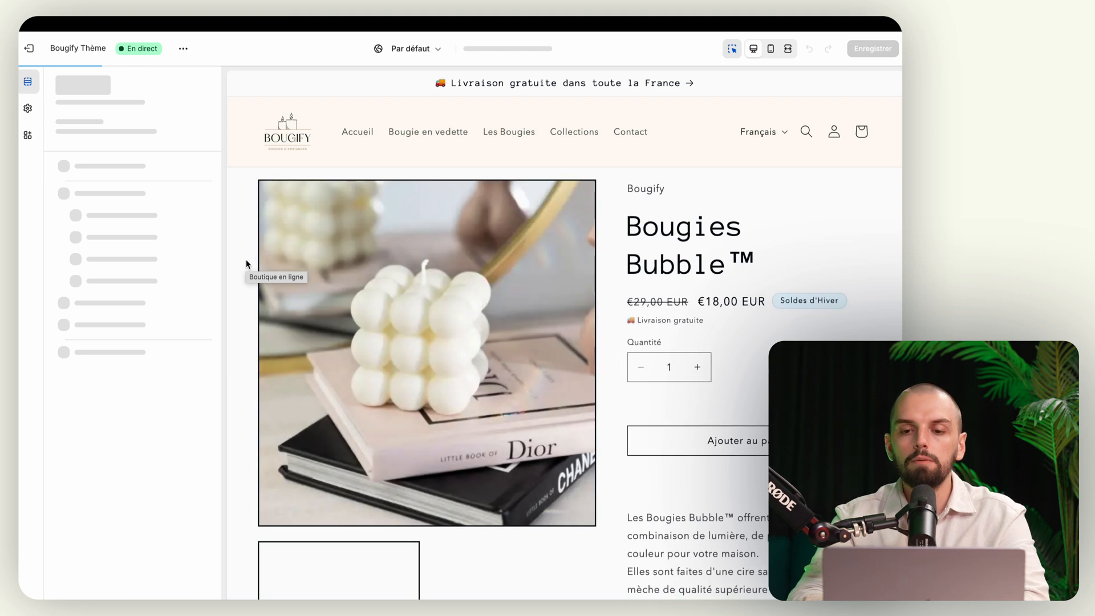
Step: Dismiss the 'Product reviews ajouté' notice and find the Product reviews section in the product template
scroll(456, 331, down, 3)
scroll(677, 394, down, 5)
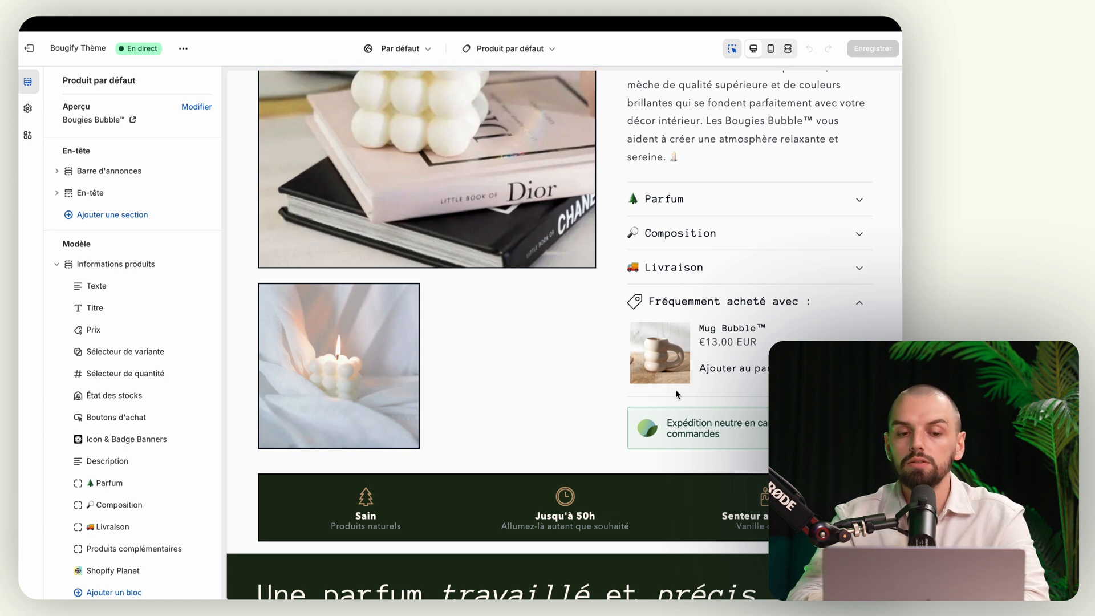
scroll(677, 394, up, 1)
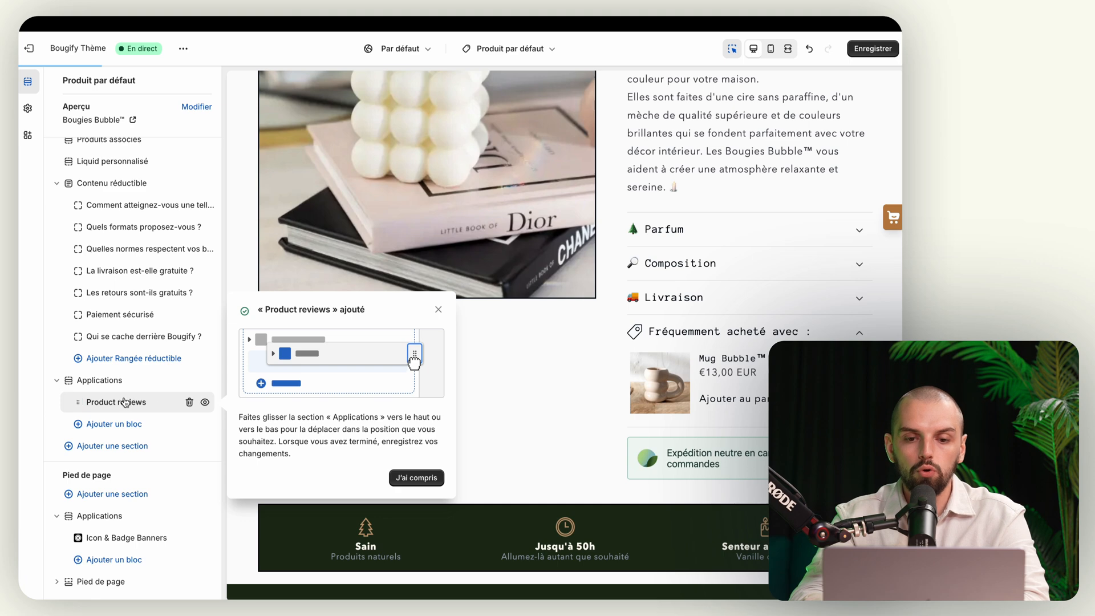
click(139, 380)
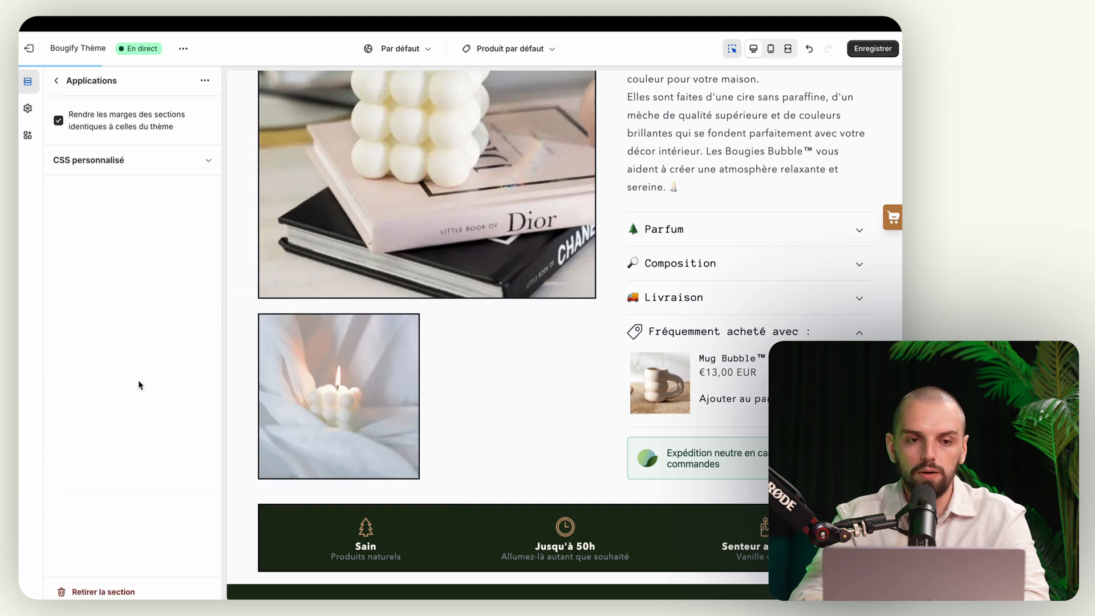
click(56, 81)
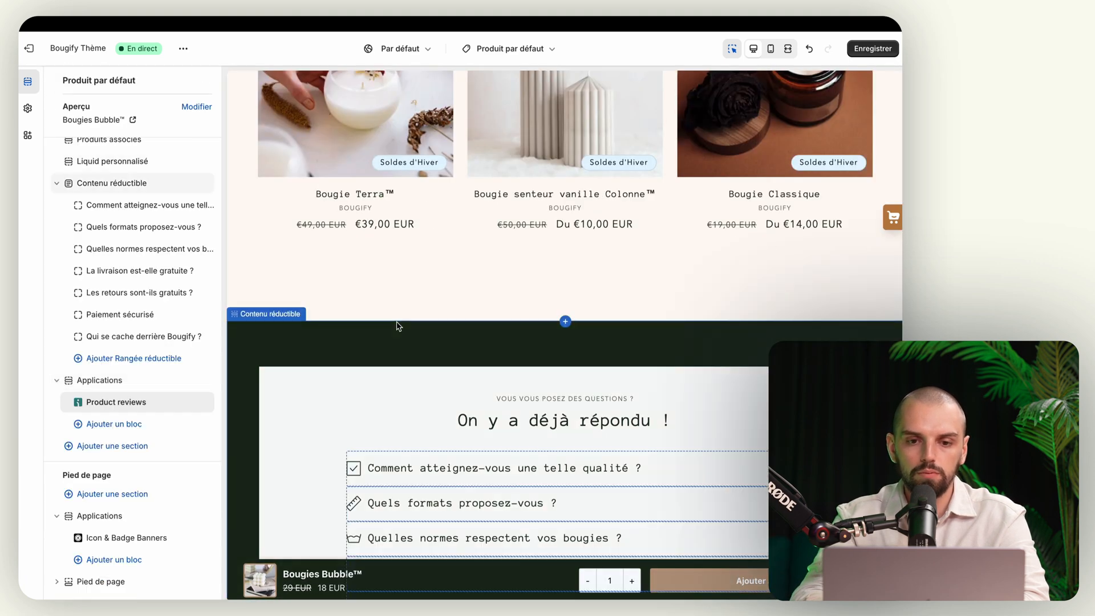
mouse_move(73, 380)
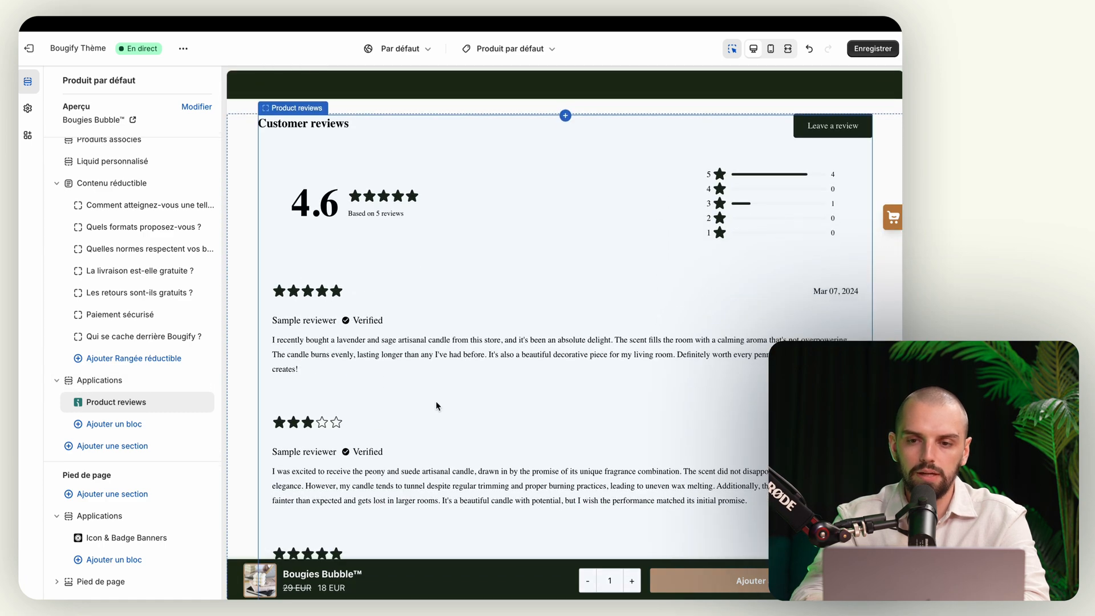
scroll(494, 235, up, 15)
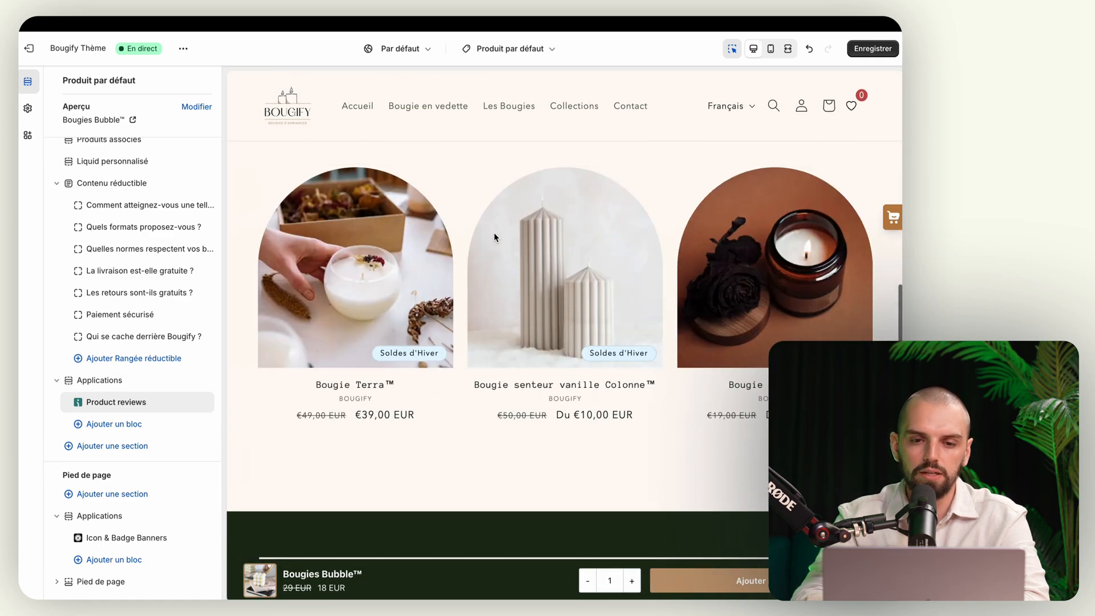
scroll(494, 234, down, 20)
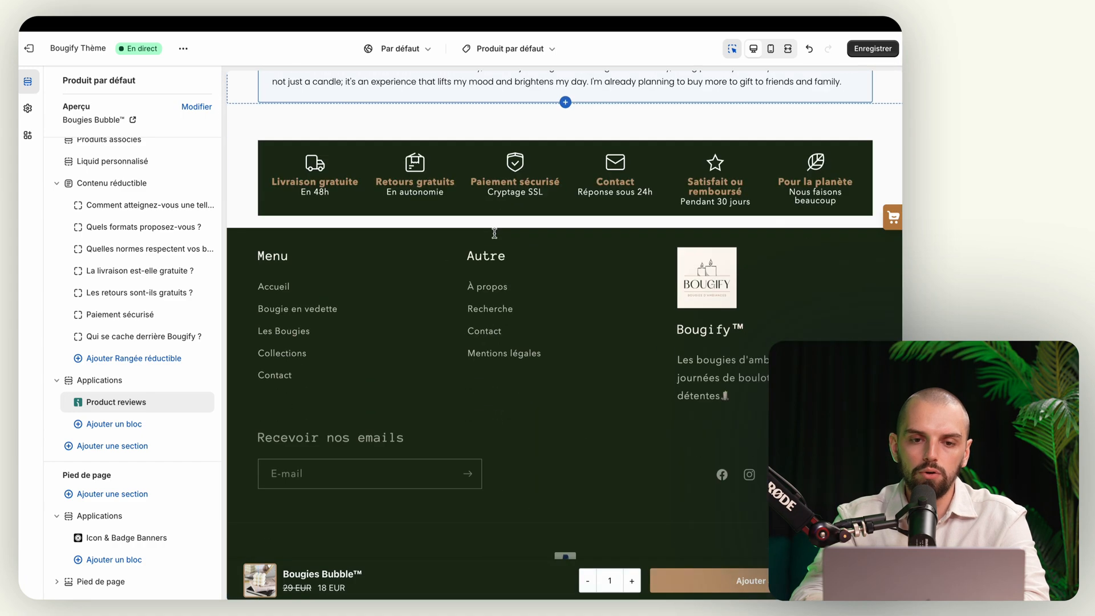
click(132, 403)
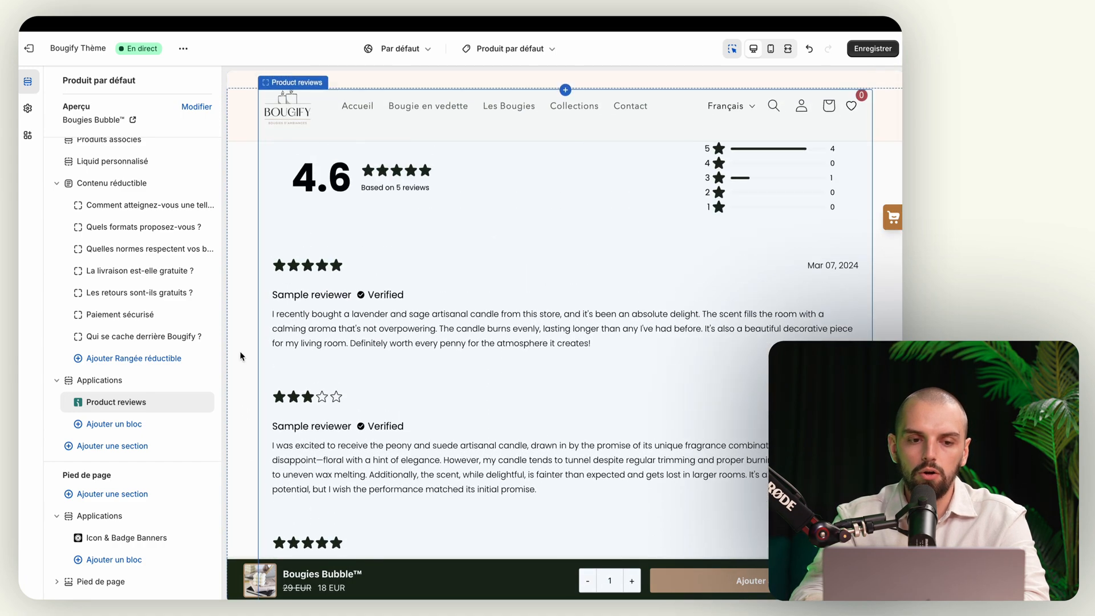
Step: Save the theme and check the Product reviews block showing the 4.6 customer rating
click(872, 49)
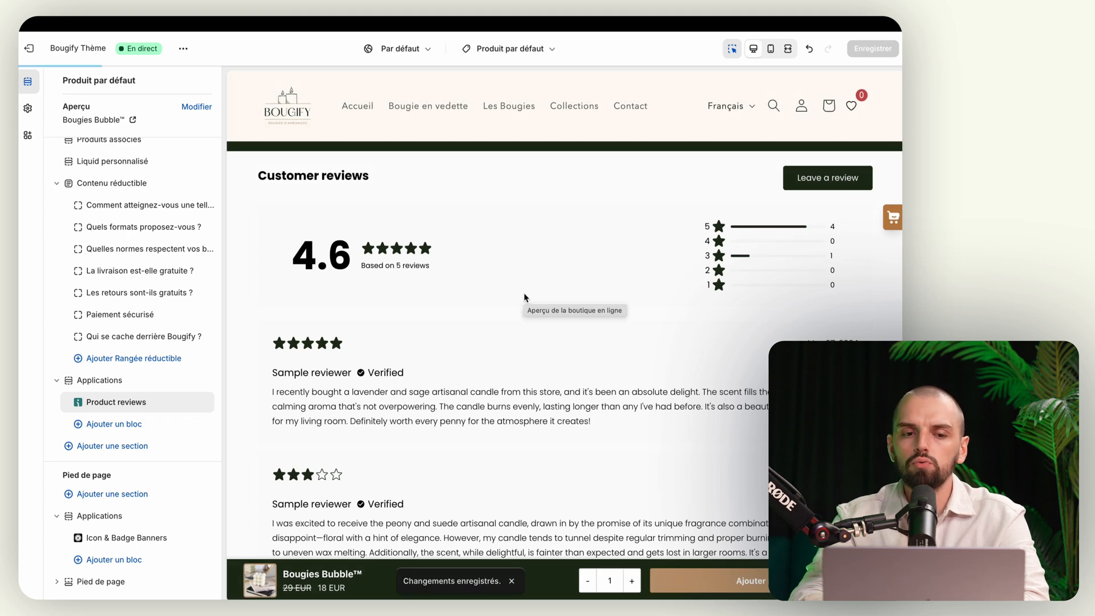
mouse_move(158, 407)
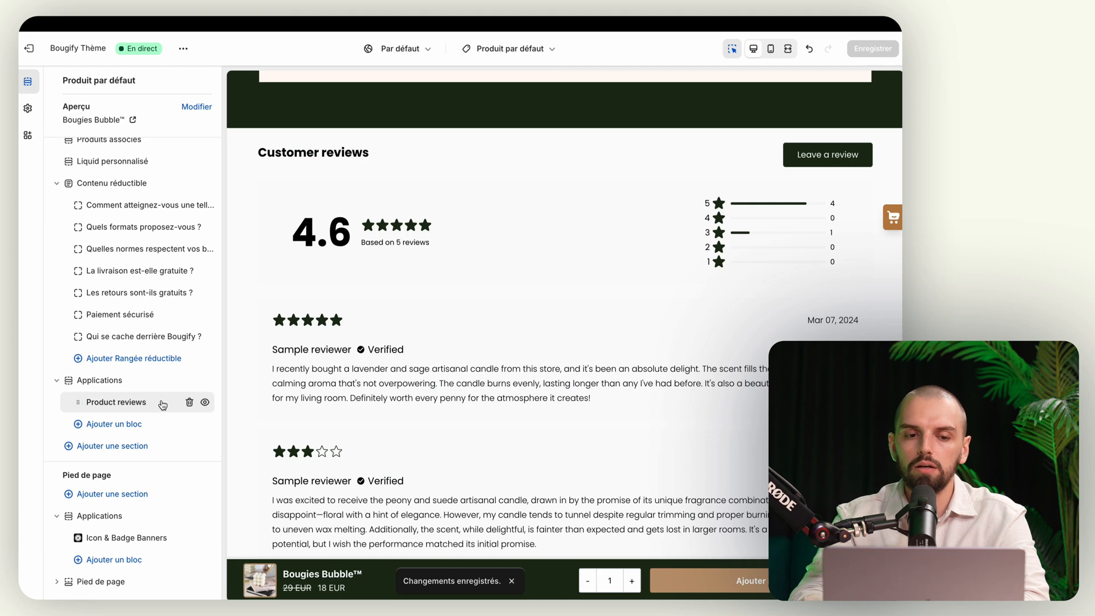
click(161, 405)
click(56, 81)
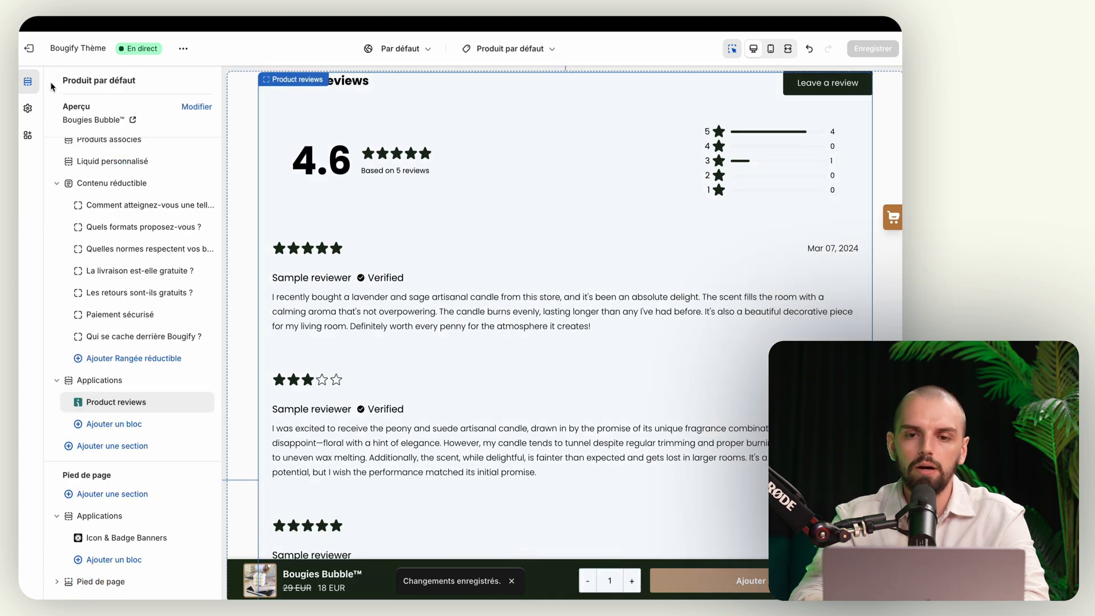
scroll(399, 290, up, 3)
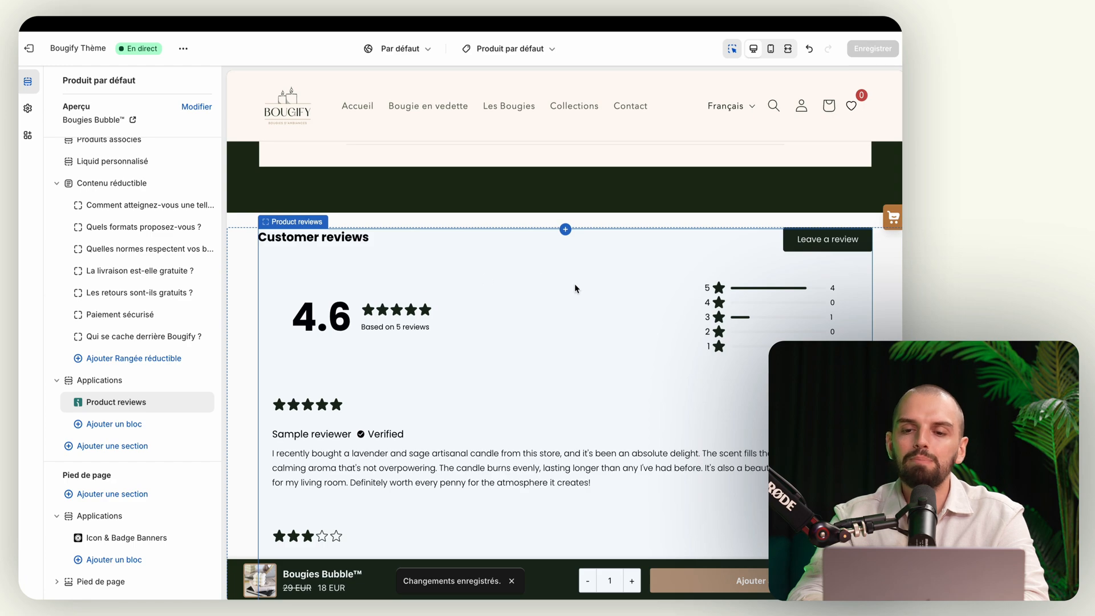
scroll(574, 283, down, 10)
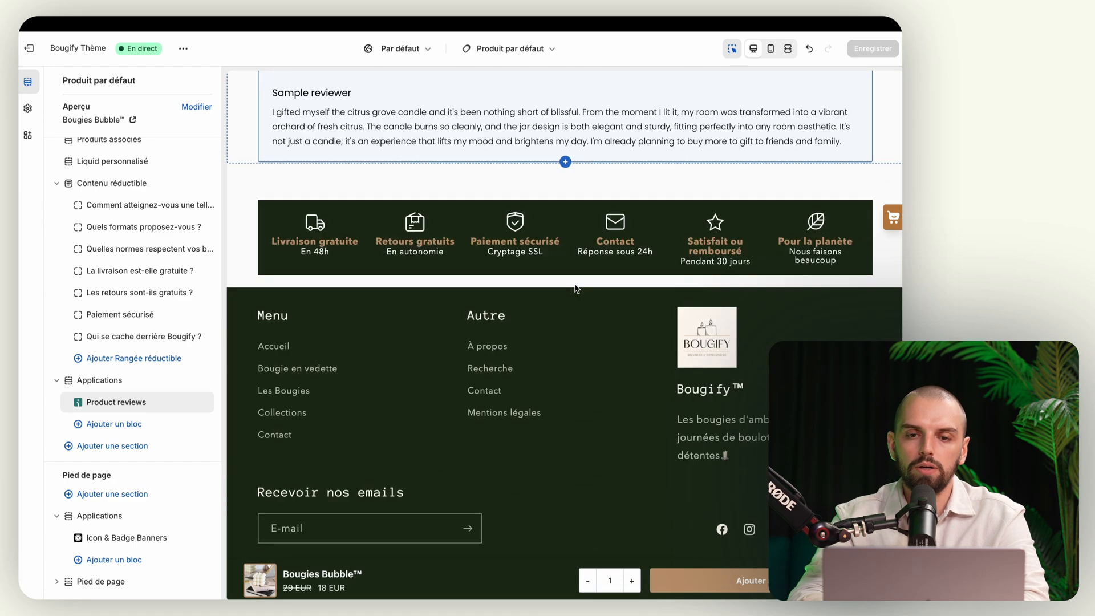
scroll(574, 283, up, 6)
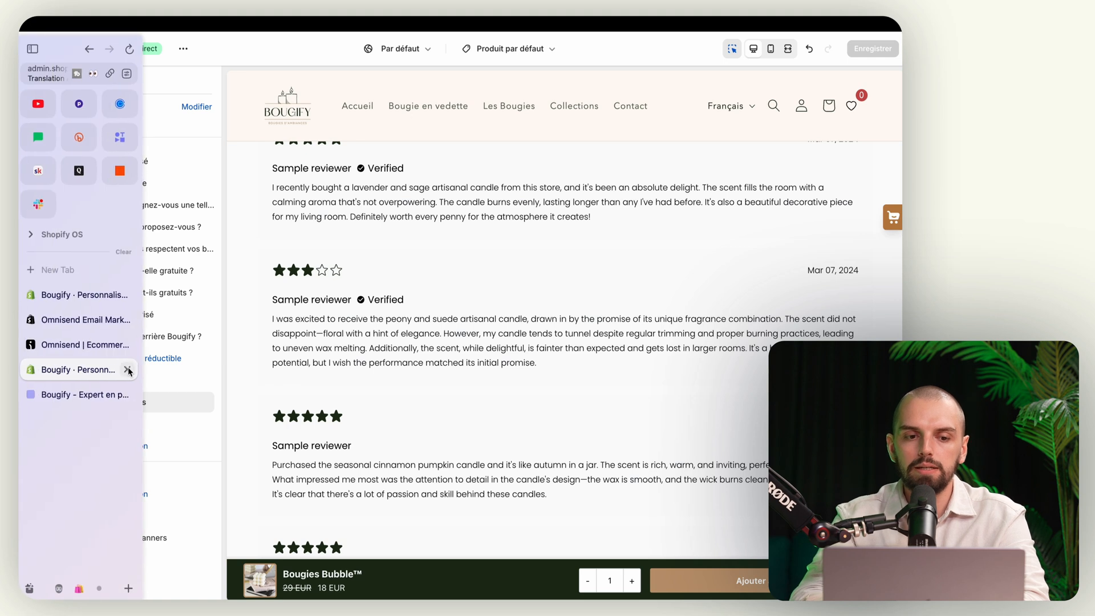
Step: Close the Shopify tab, confirm the reviews widget step, and open Shopify settings for star ratings
click(128, 370)
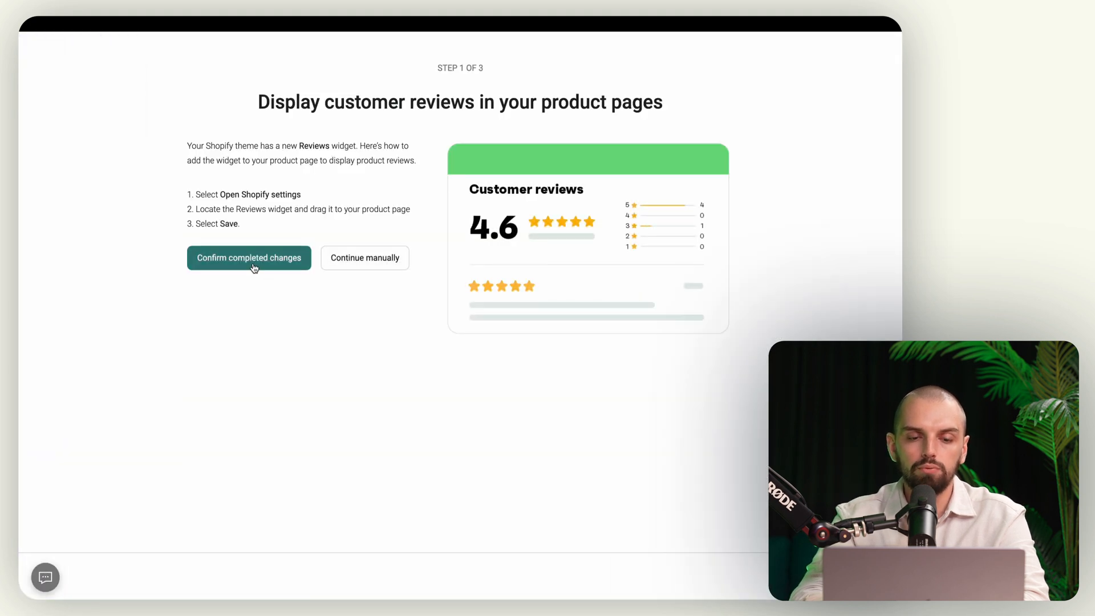
click(253, 263)
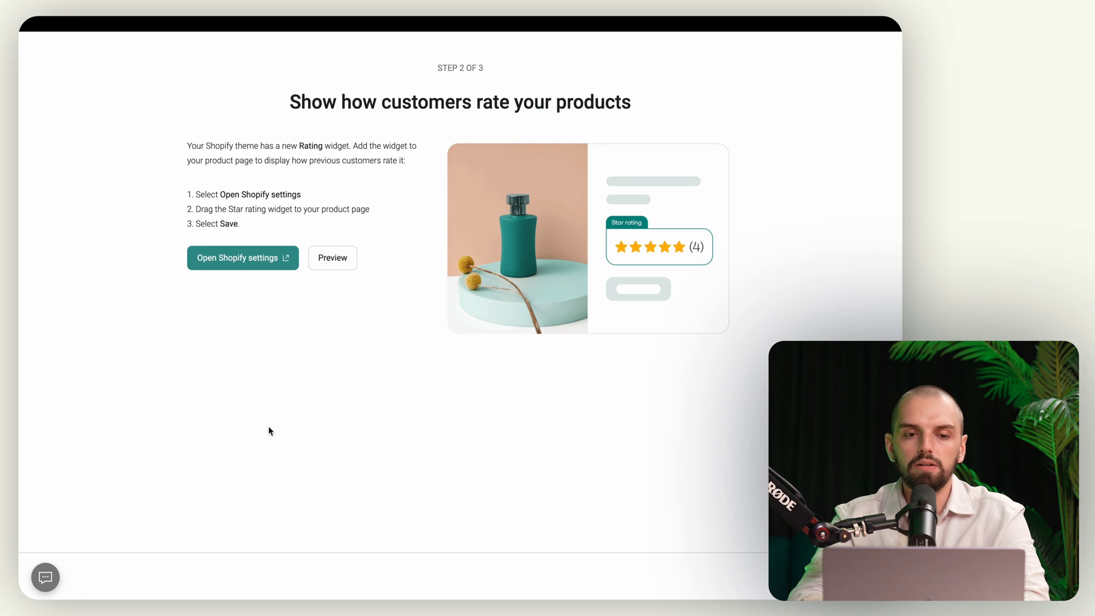
click(235, 260)
click(235, 260)
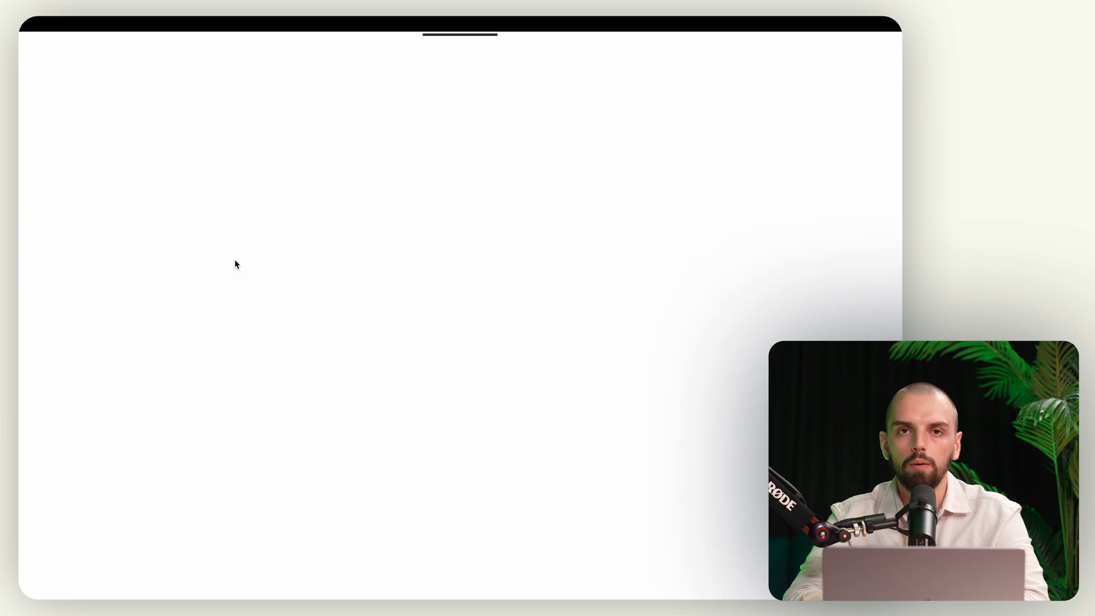
Step: Move the Star ratings block above Texte in Informations produits and save the theme
scroll(136, 399, down, 3)
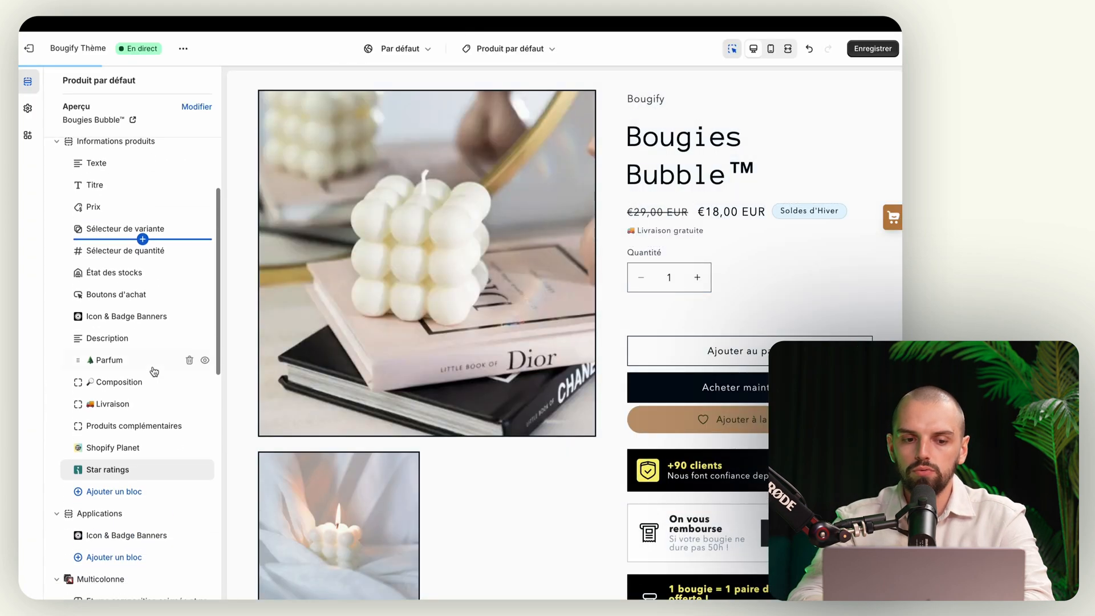
drag(78, 441, 111, 321)
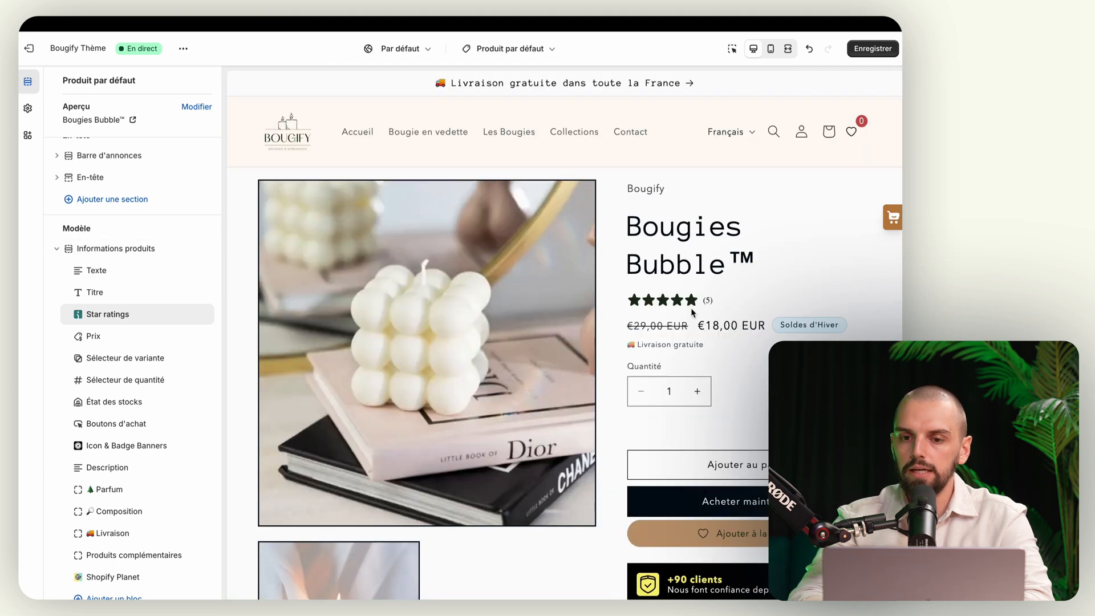
drag(79, 315, 84, 276)
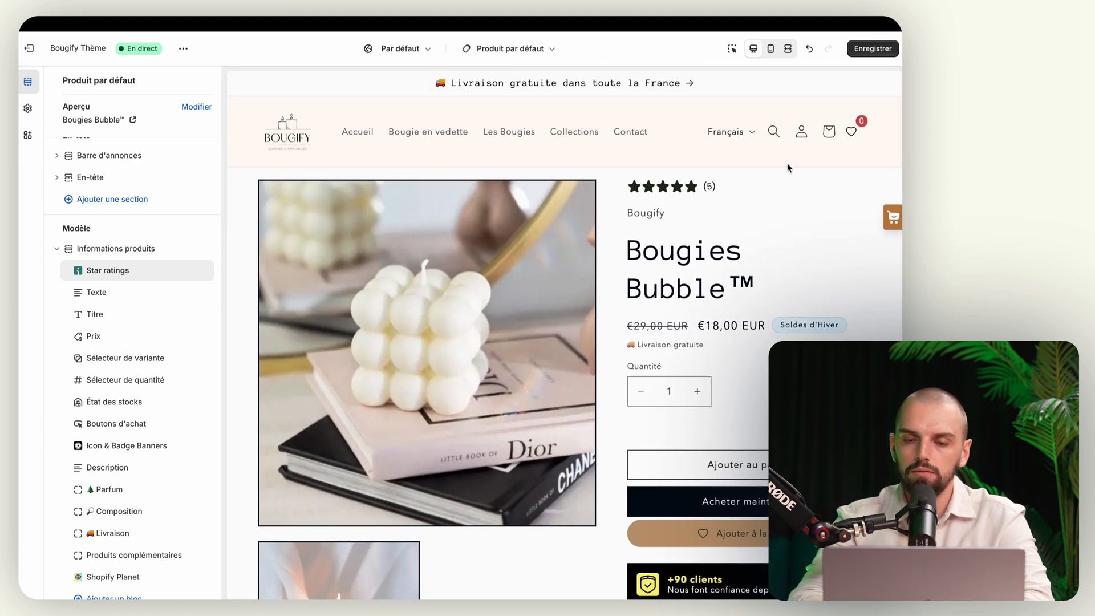
click(864, 49)
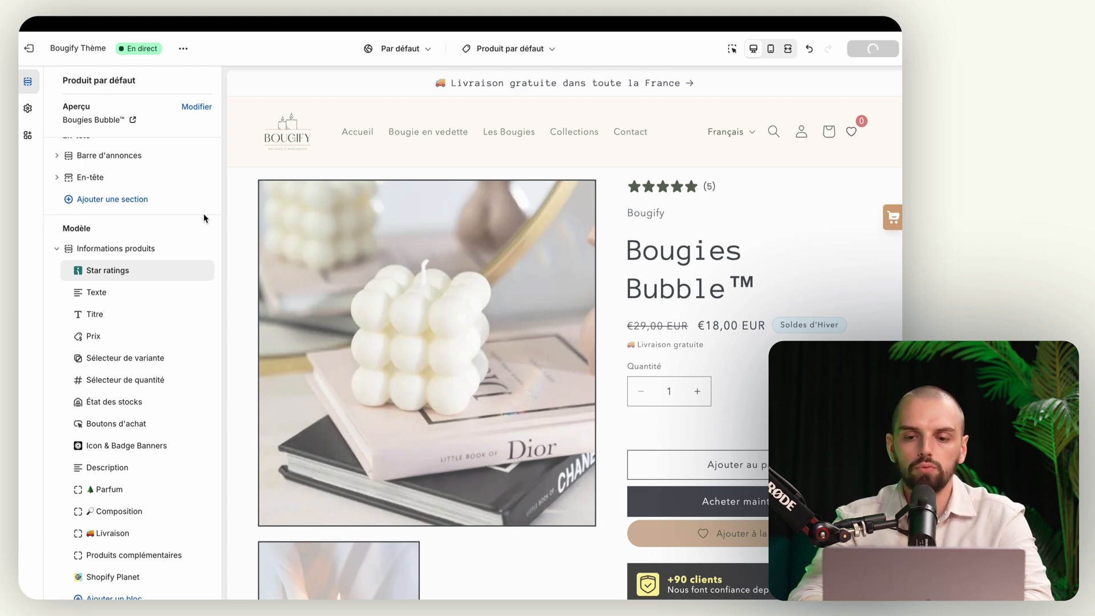
mouse_move(23, 342)
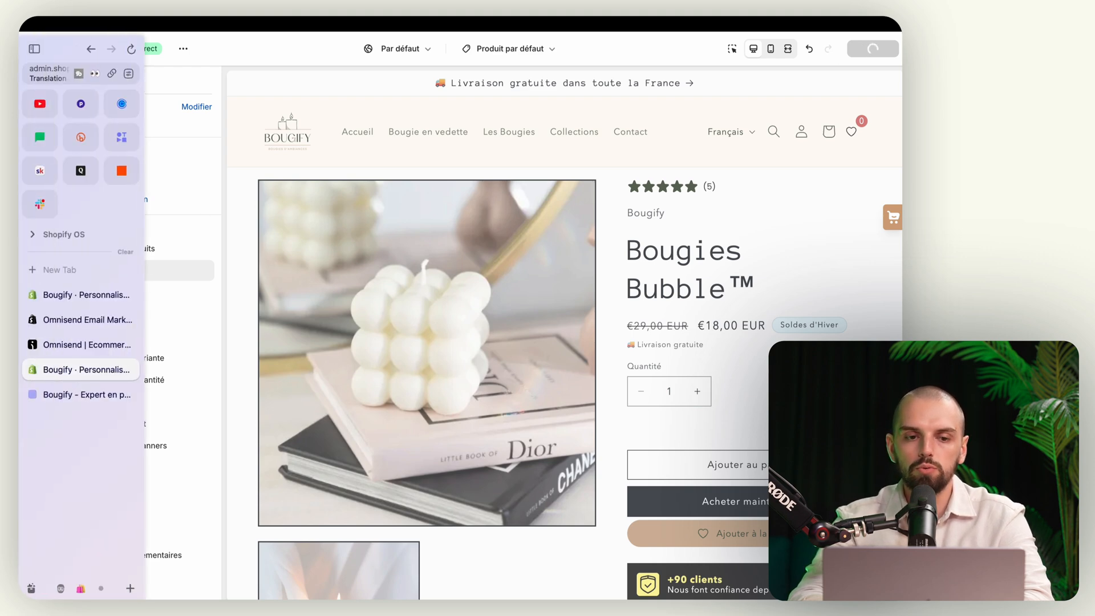
Step: Back in Omnisend, confirm the star rating widget was added on Step 2 of 3
click(78, 345)
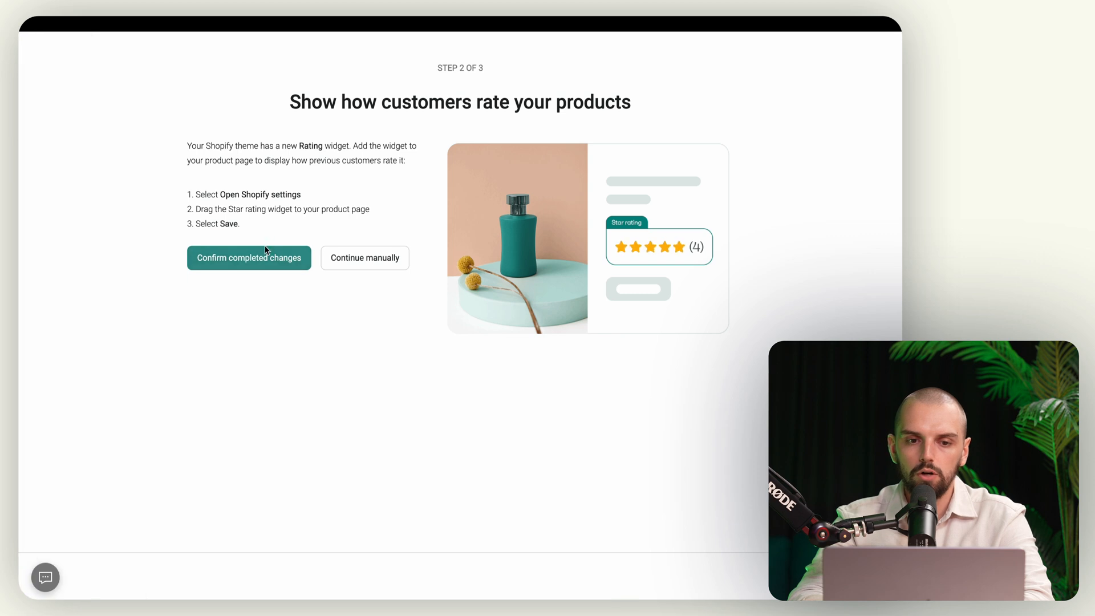
click(265, 252)
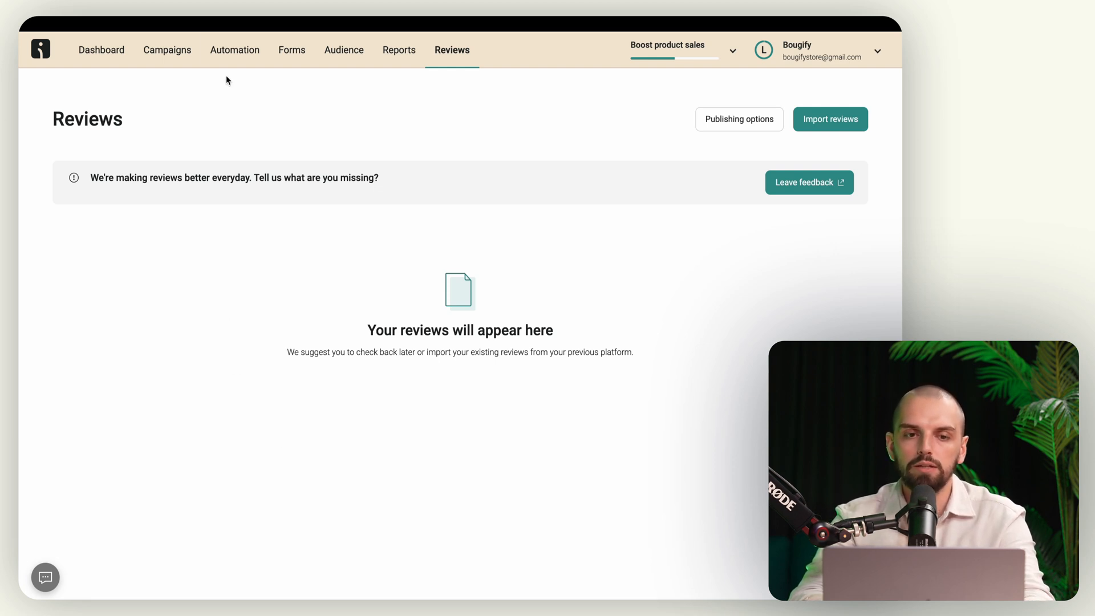
Step: View Review Follow-Up's trigger, 'Thanks for your review!' email and low-rating email, then close it
click(228, 49)
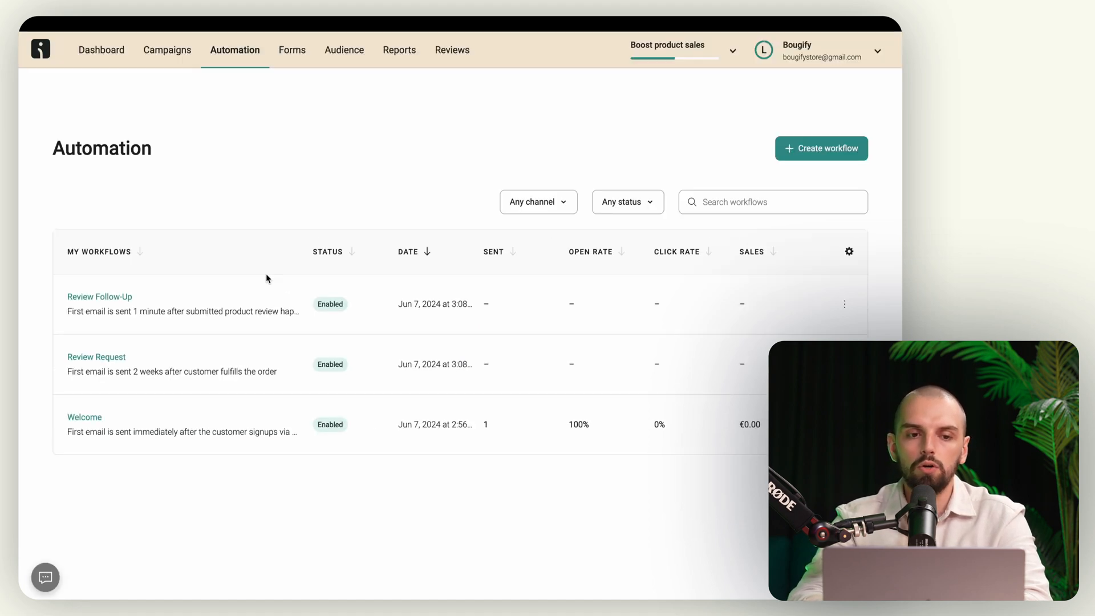
click(105, 300)
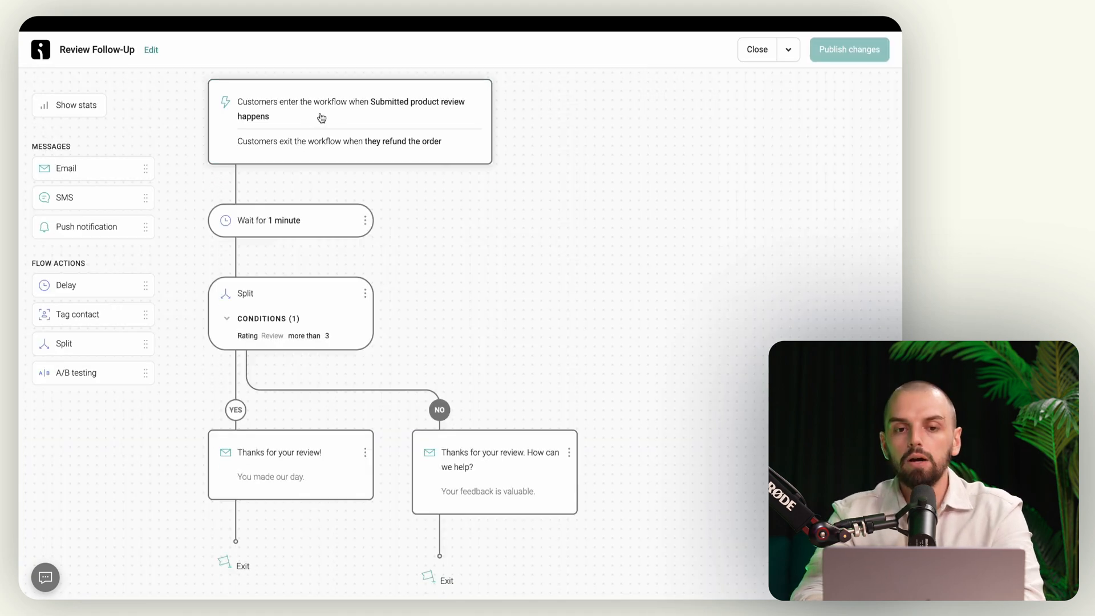
click(322, 117)
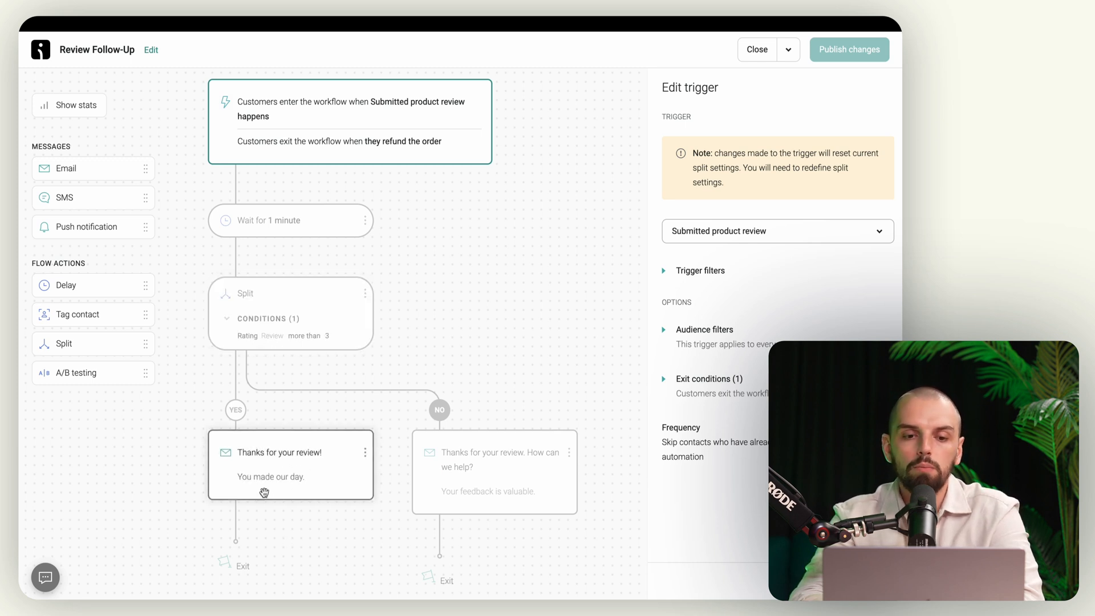
click(282, 470)
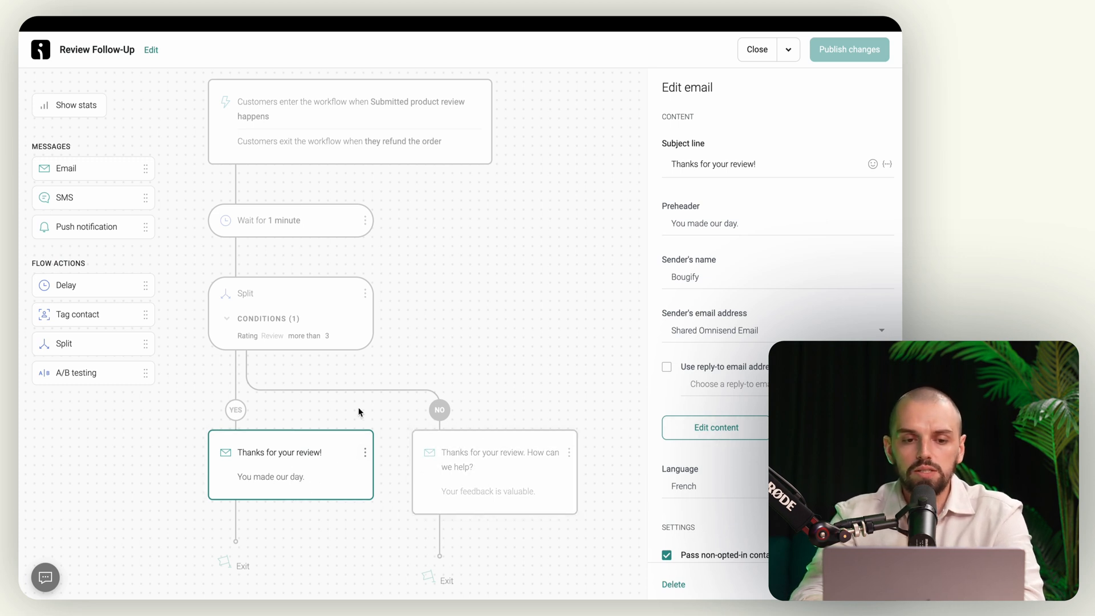
click(491, 470)
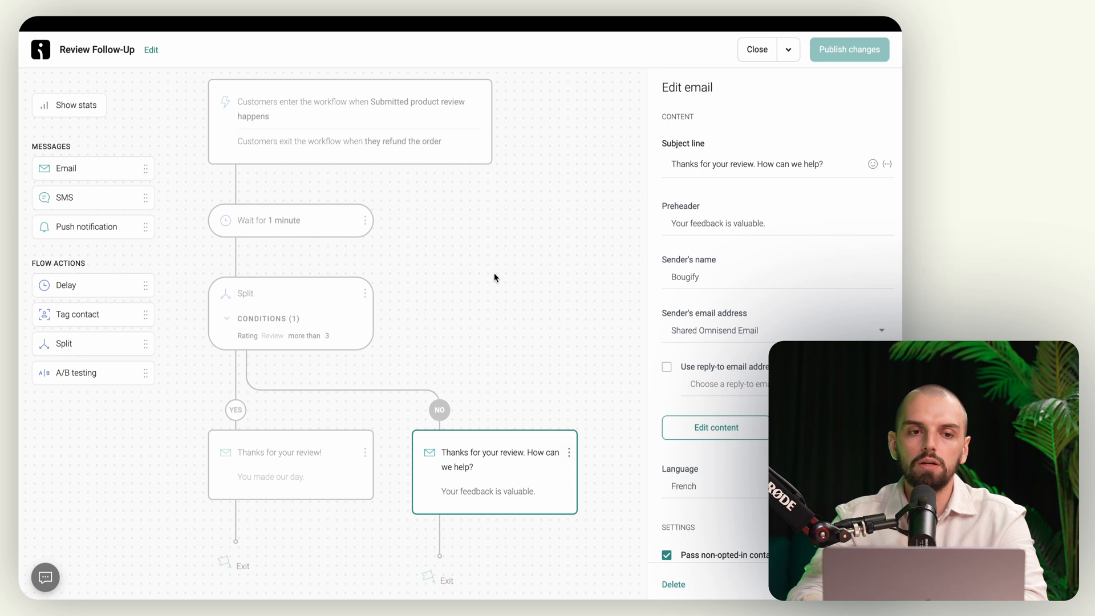
click(757, 50)
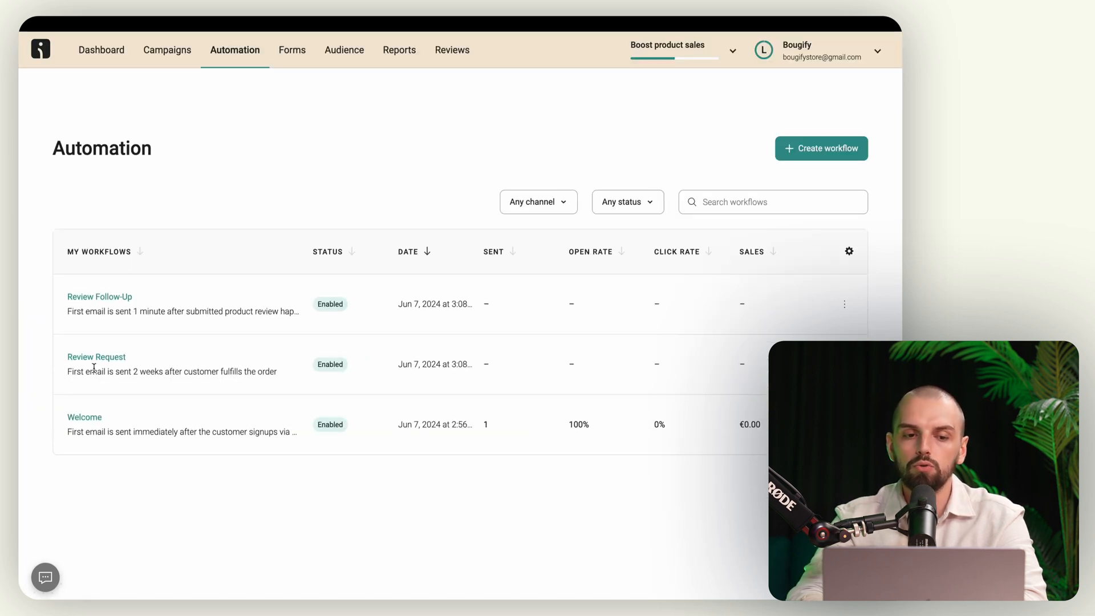
Step: In Review Request, check the 2-week wait, then edit the first email's content
click(101, 362)
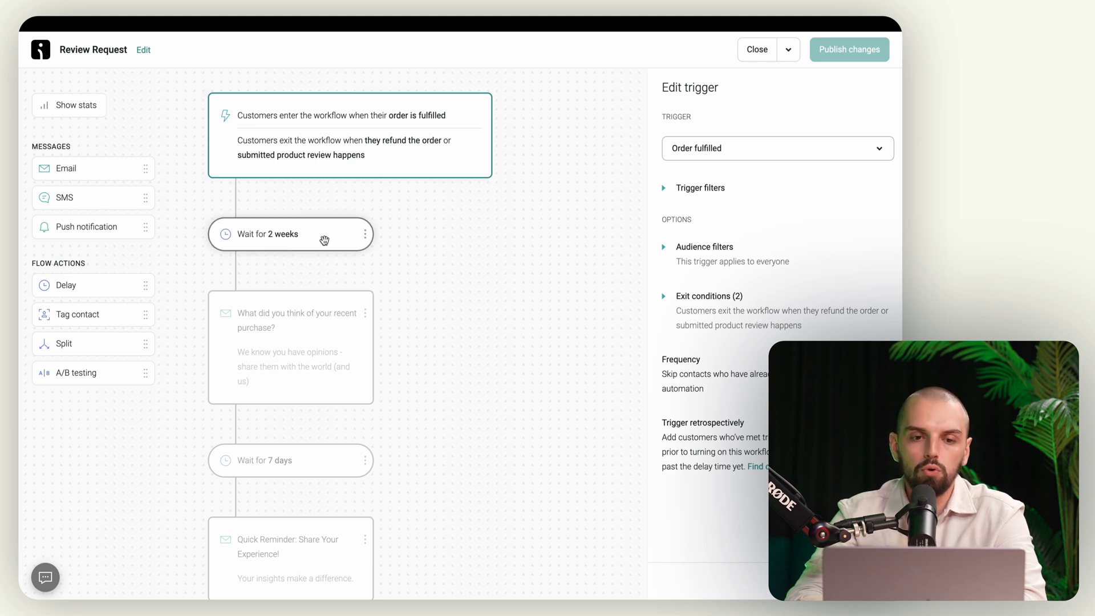
click(301, 236)
scroll(280, 243, down, 2)
click(274, 251)
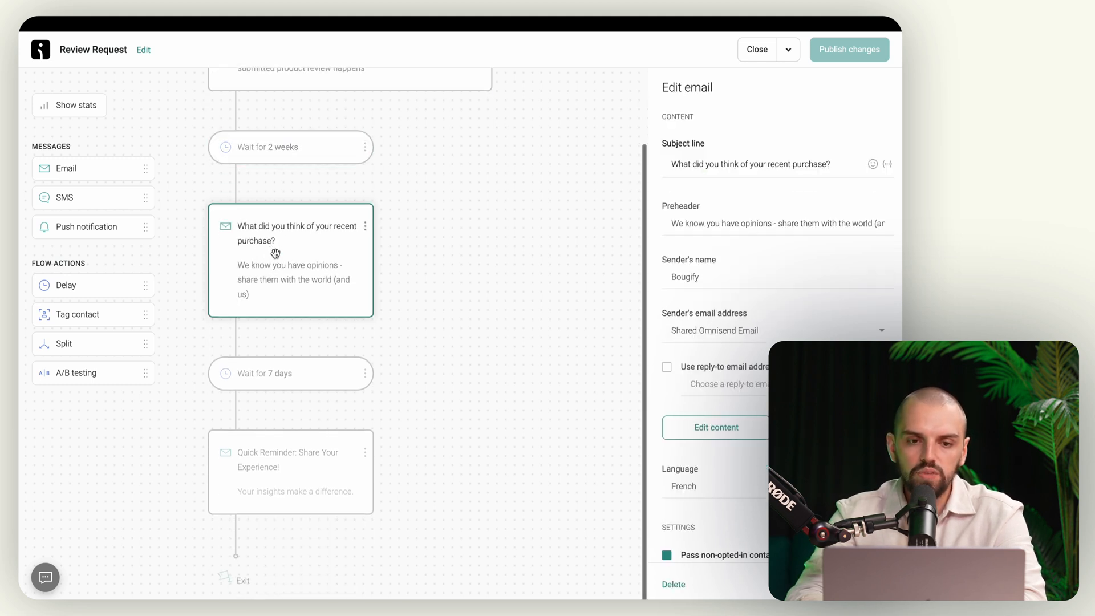
click(717, 438)
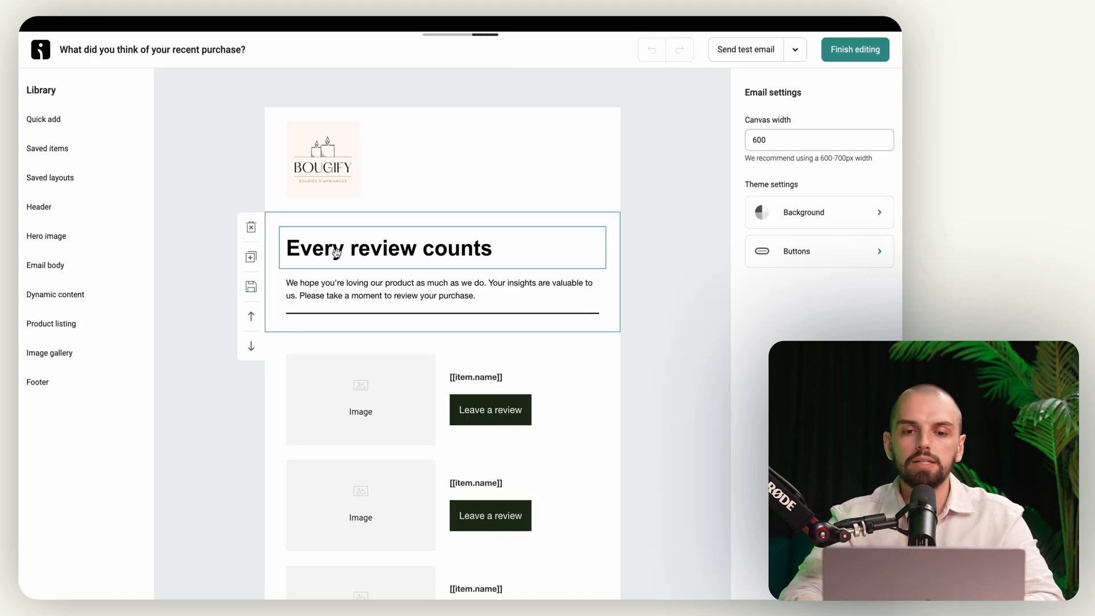
Step: Scroll the 'Every review counts' email down to the footer and back, then finish editing
scroll(338, 256, down, 2)
scroll(338, 256, down, 2)
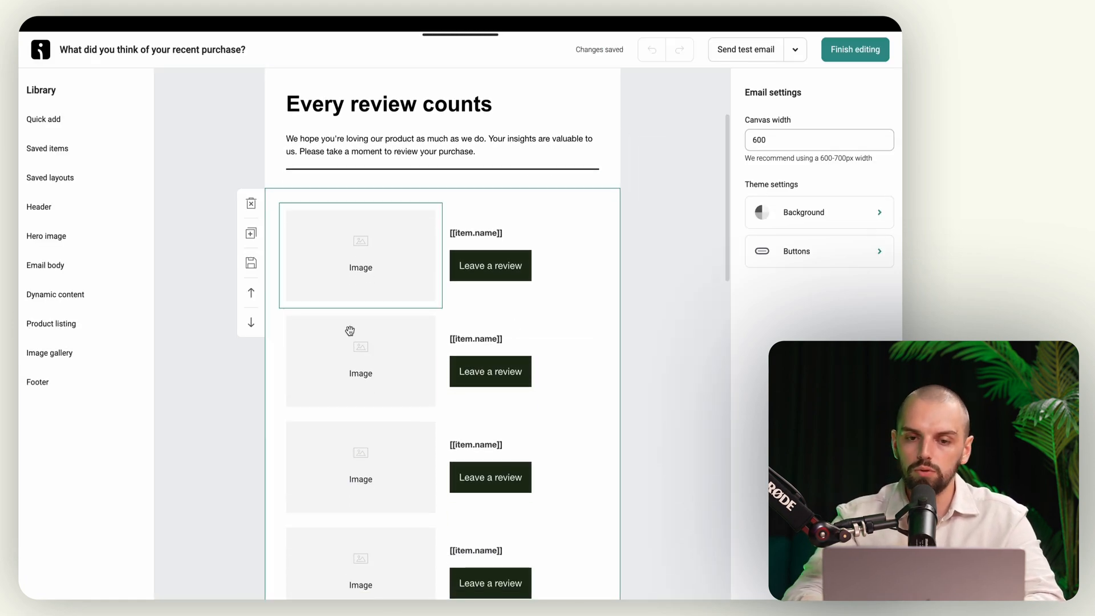
scroll(433, 376, down, 2)
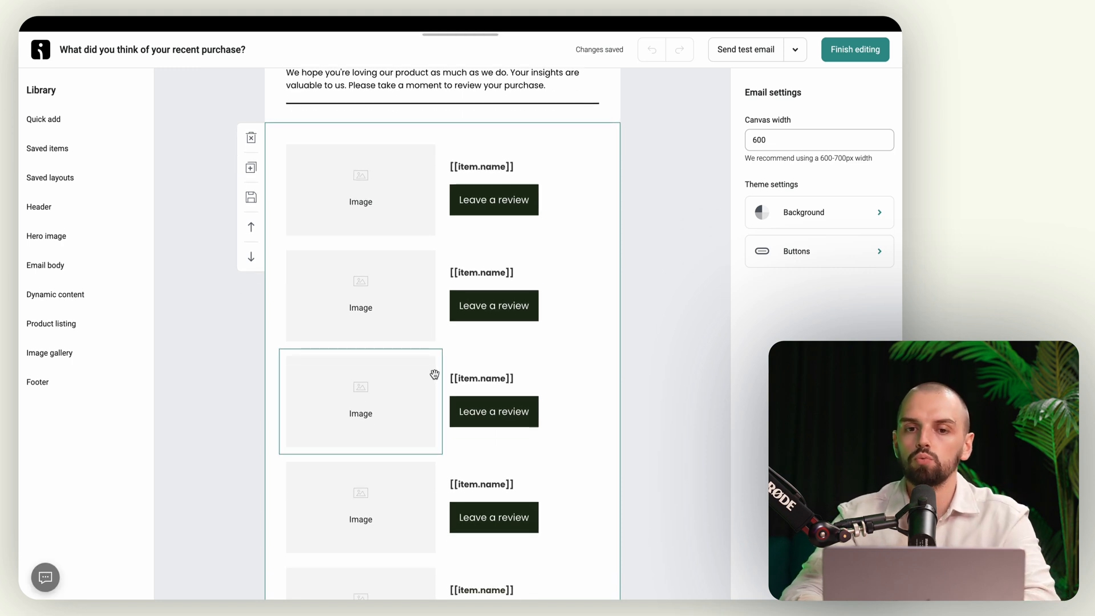
scroll(434, 374, down, 7)
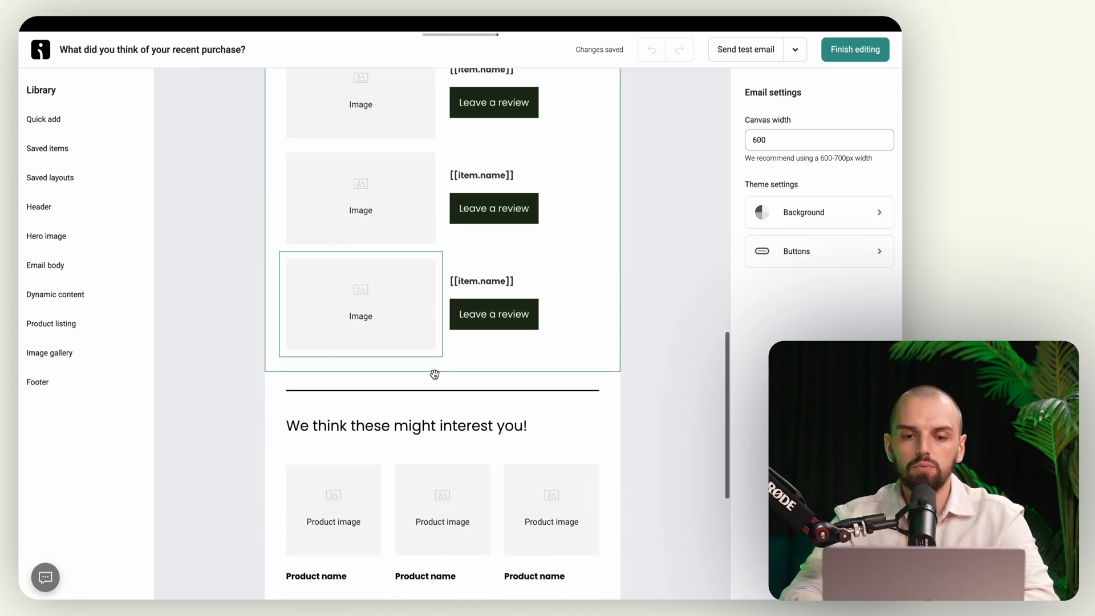
scroll(345, 372, down, 3)
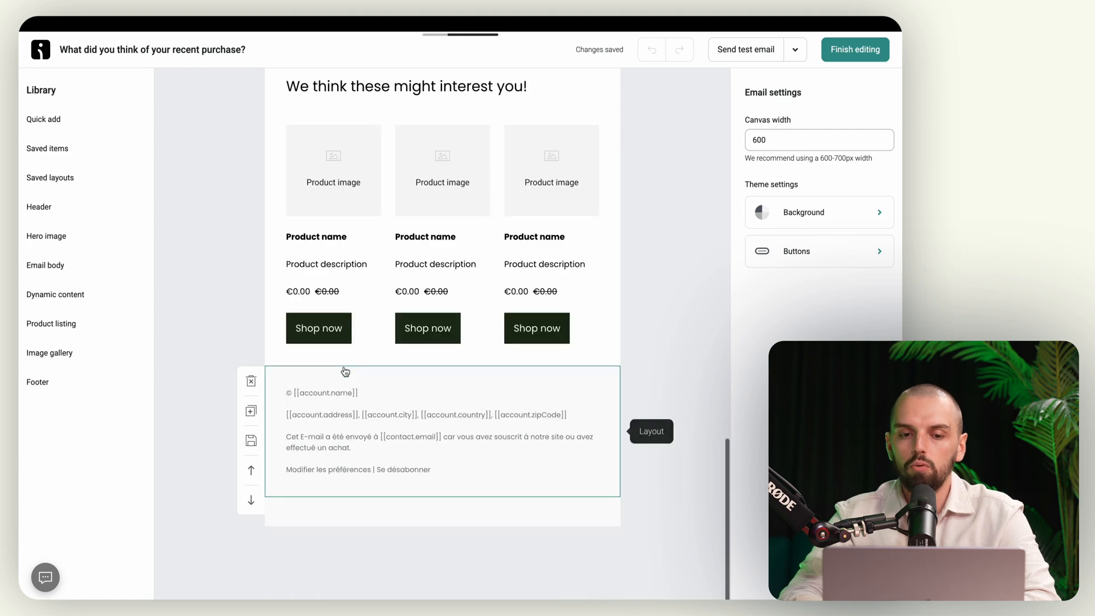
scroll(450, 363, up, 7)
scroll(451, 363, up, 5)
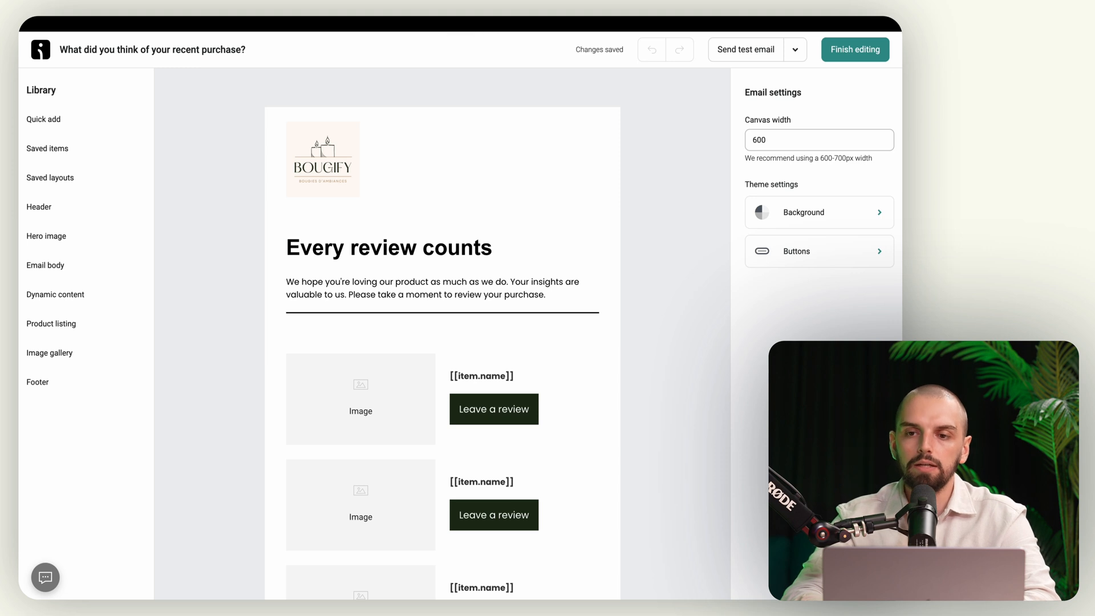
click(861, 46)
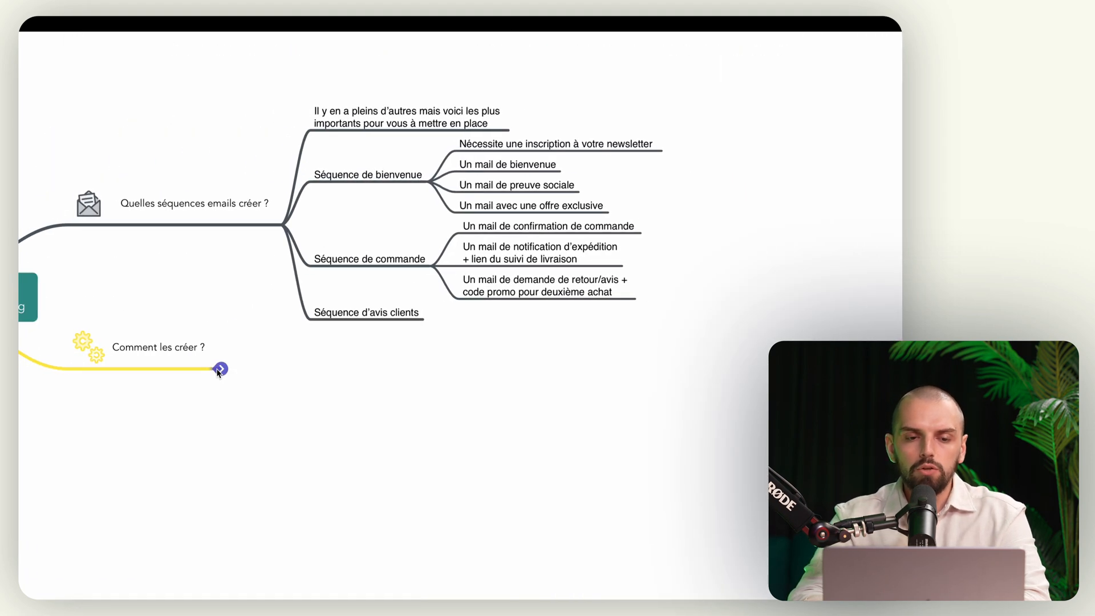
Step: Fold 'Quelles séquences emails créer ?' and expand 'Comment les créer ?' to the abandoned-cart emails
right_click(204, 217)
click(235, 198)
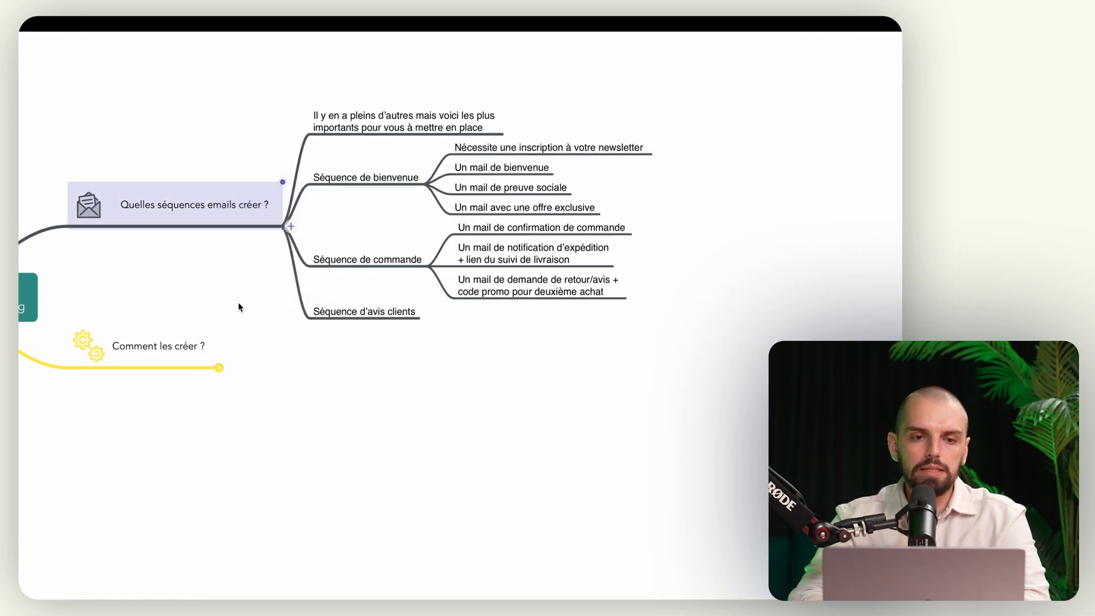
click(221, 323)
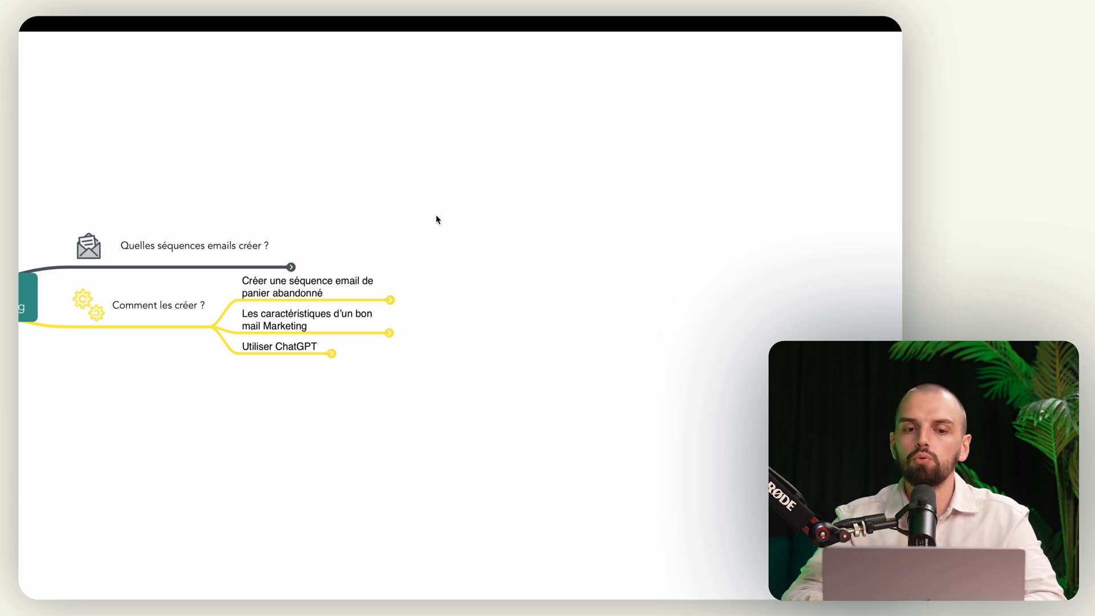
click(391, 300)
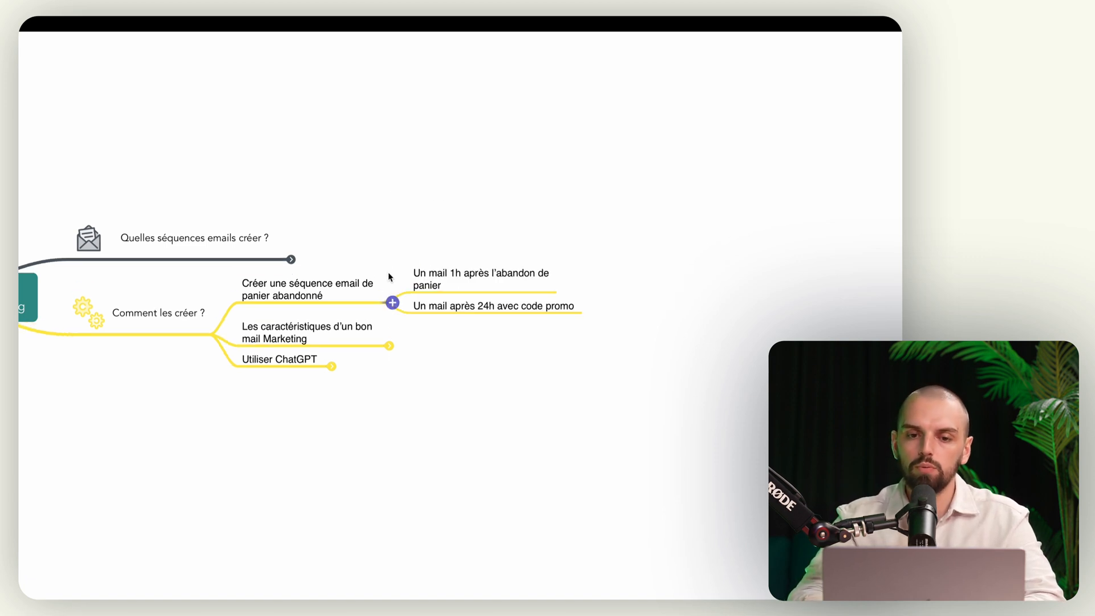
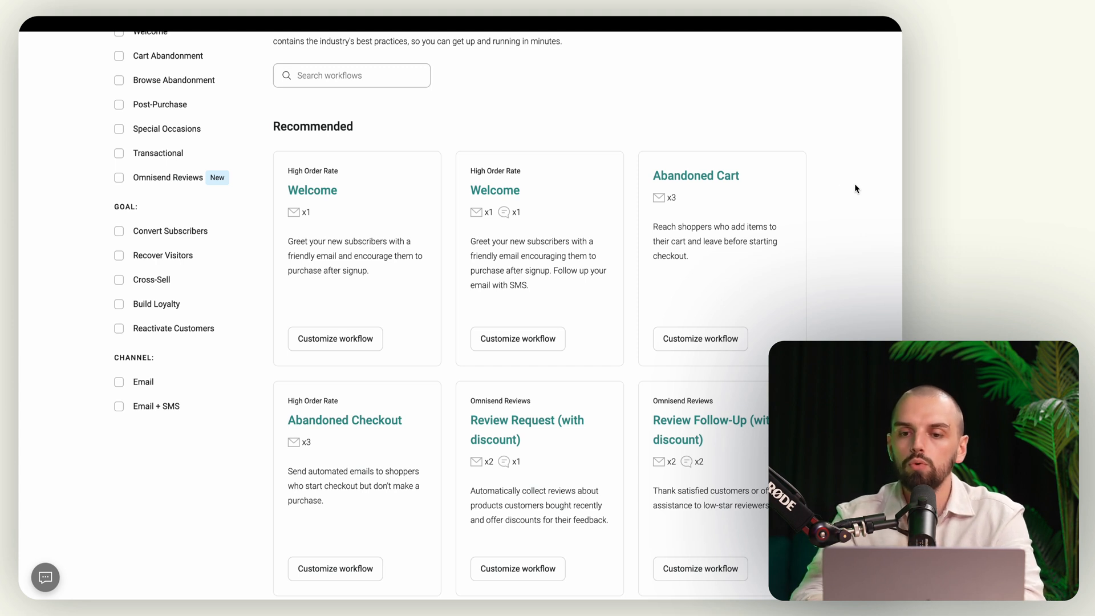
Step: Scroll the workflow library down to show the Abandoned Checkout template card
scroll(366, 484, down, 3)
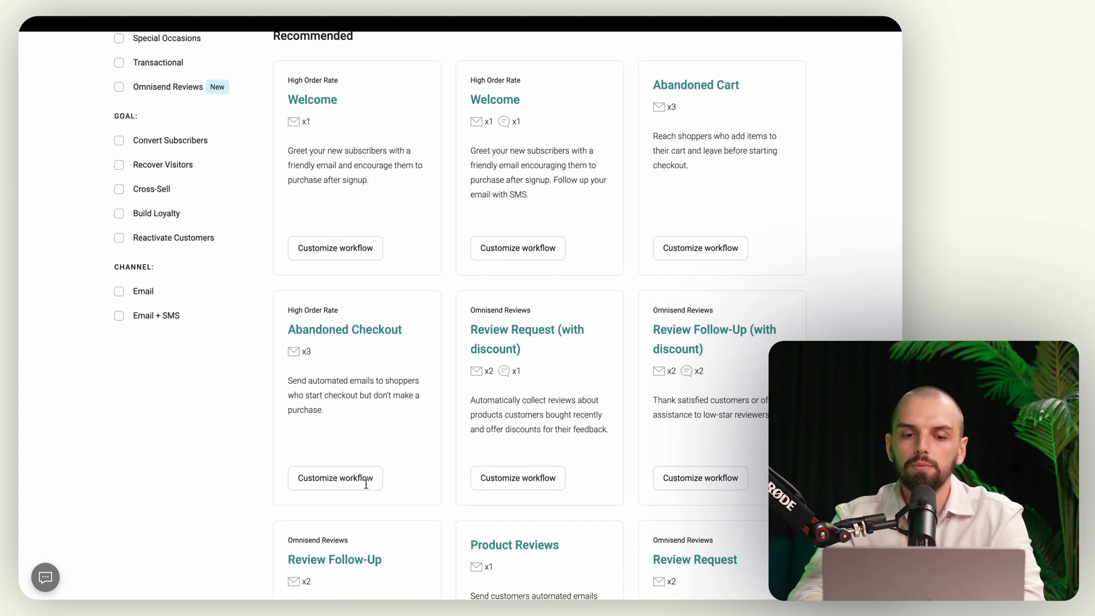
Step: Customize the Abandoned Checkout template and retype the first email's subject in French ('Les produits de votre panier vont…')
click(329, 478)
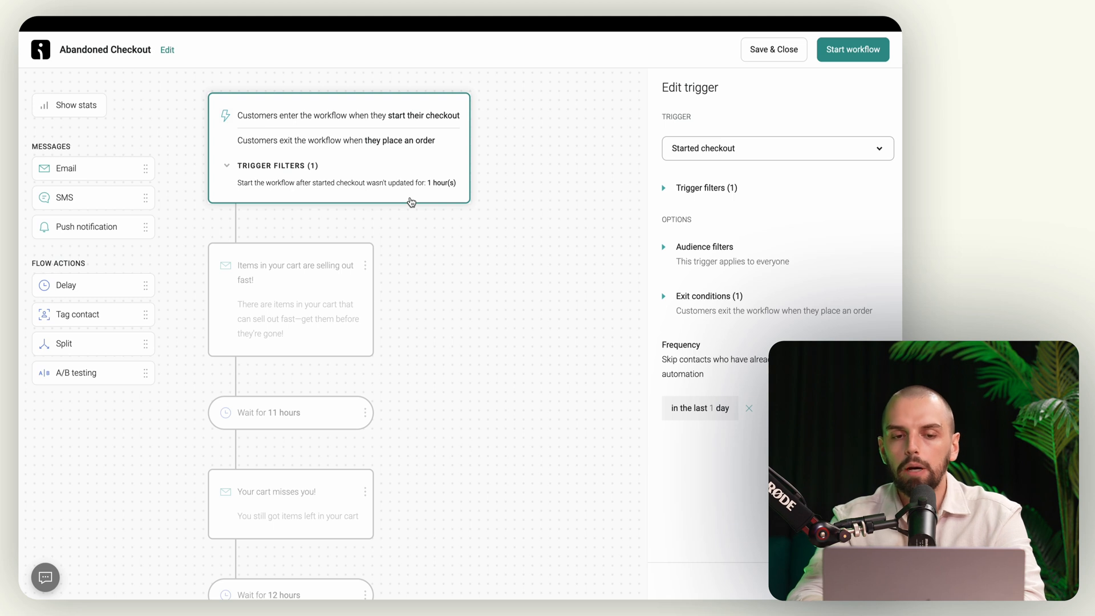
click(306, 306)
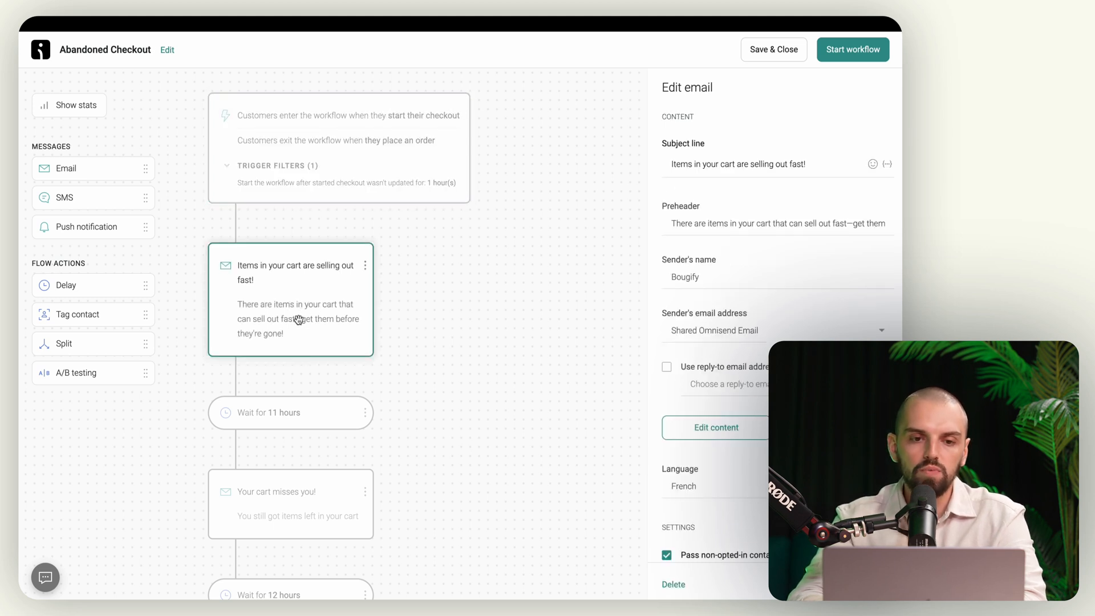
scroll(298, 319, down, 1)
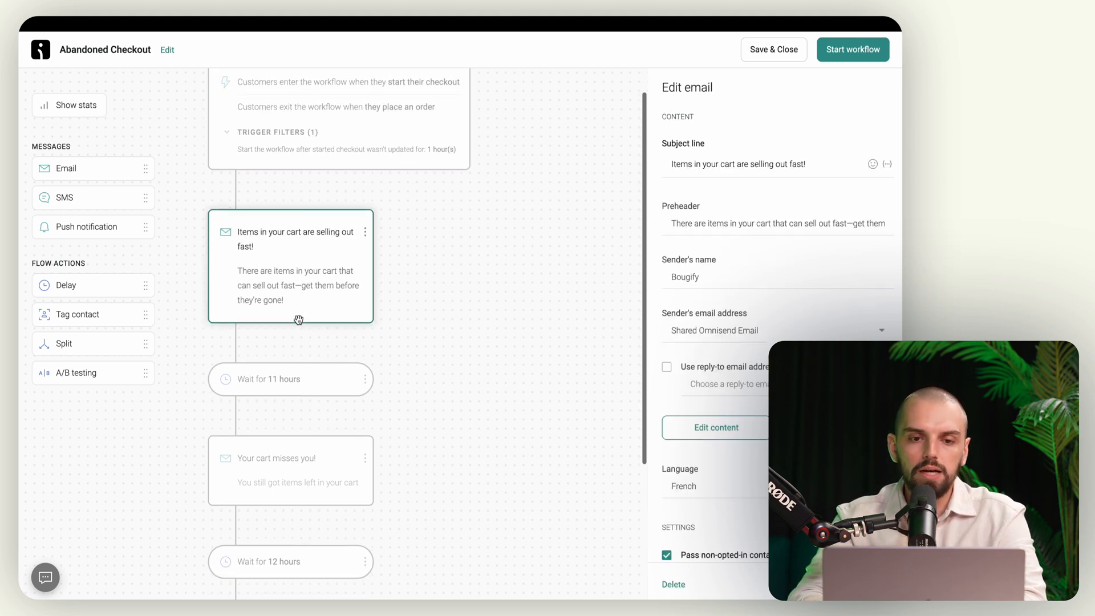
click(744, 165)
key(ctrl+a)
text(L)
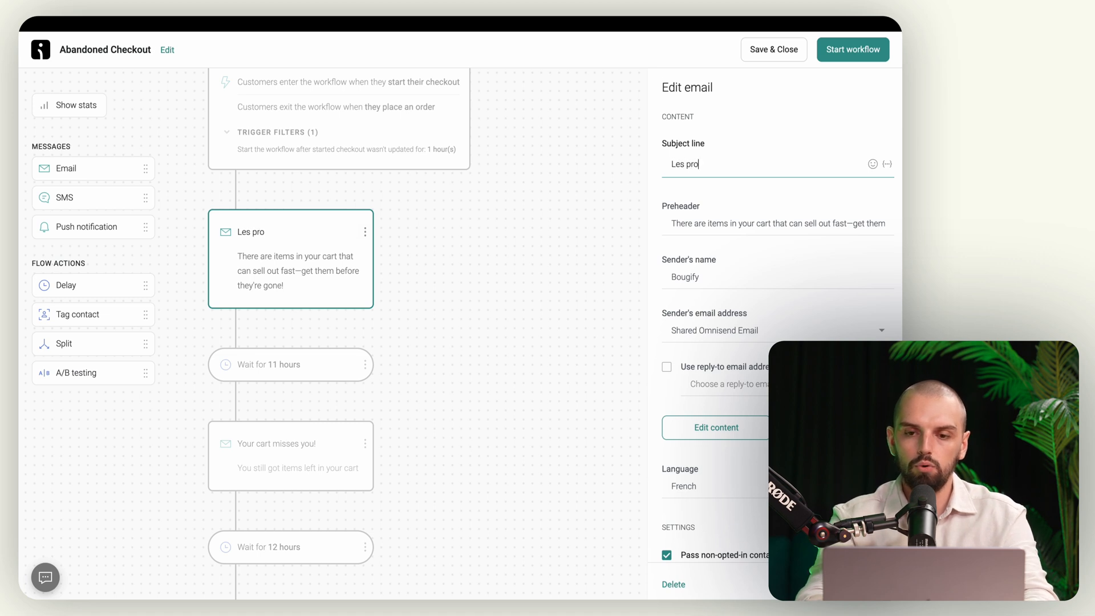
text(es produits de votr)
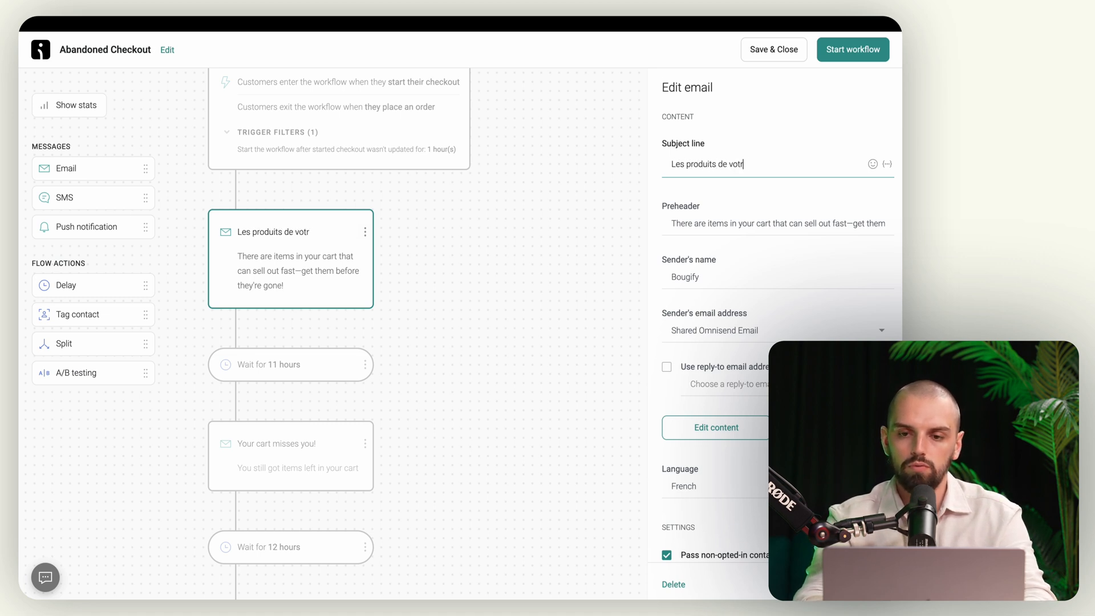
text(e panier vont dus)
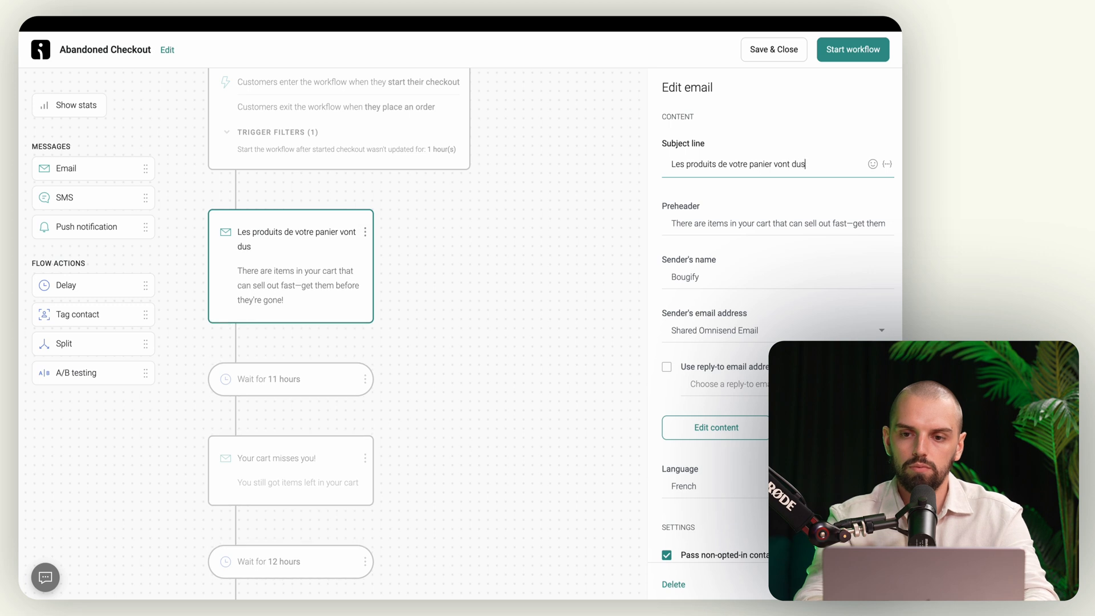
key(BackSpace)
text(isp)
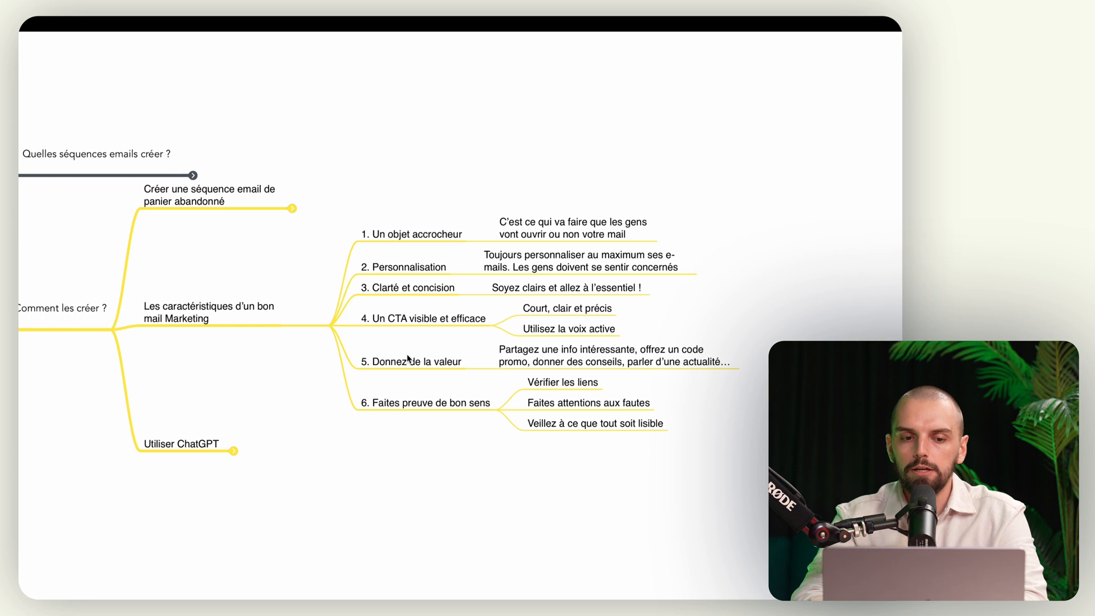
Step: Expand Utiliser ChatGPT and Lien du drive in the mind map and open the Google Docs link
click(237, 451)
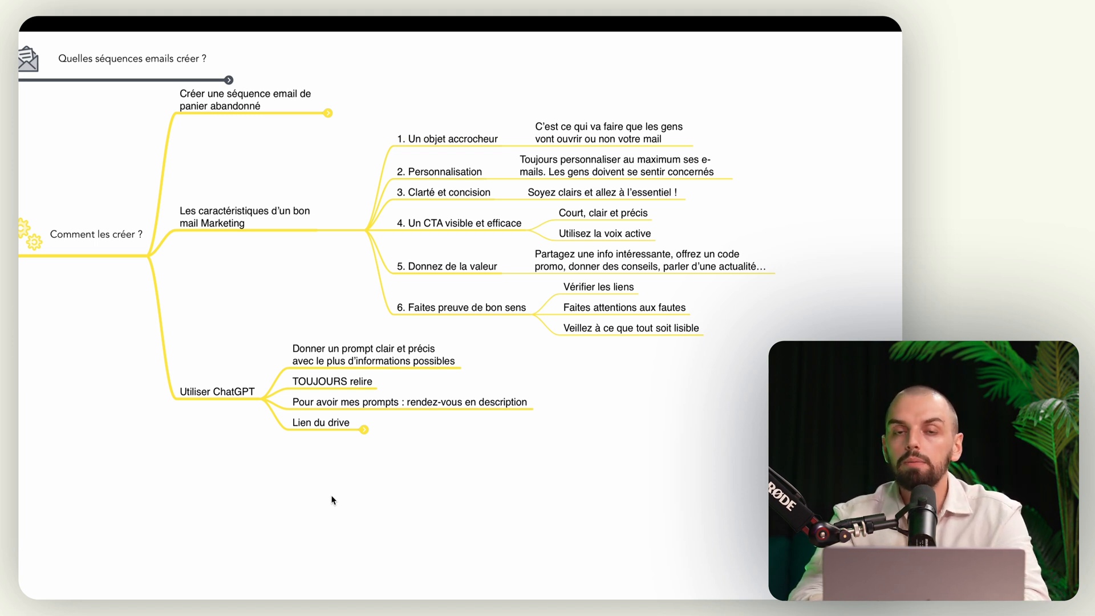
click(365, 429)
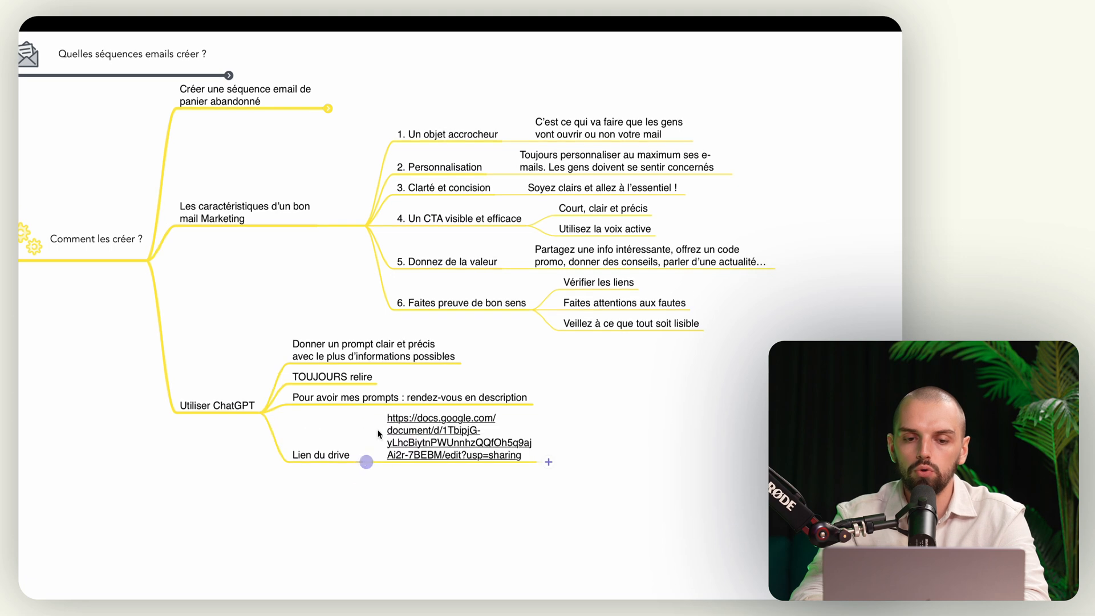
click(424, 432)
click(478, 393)
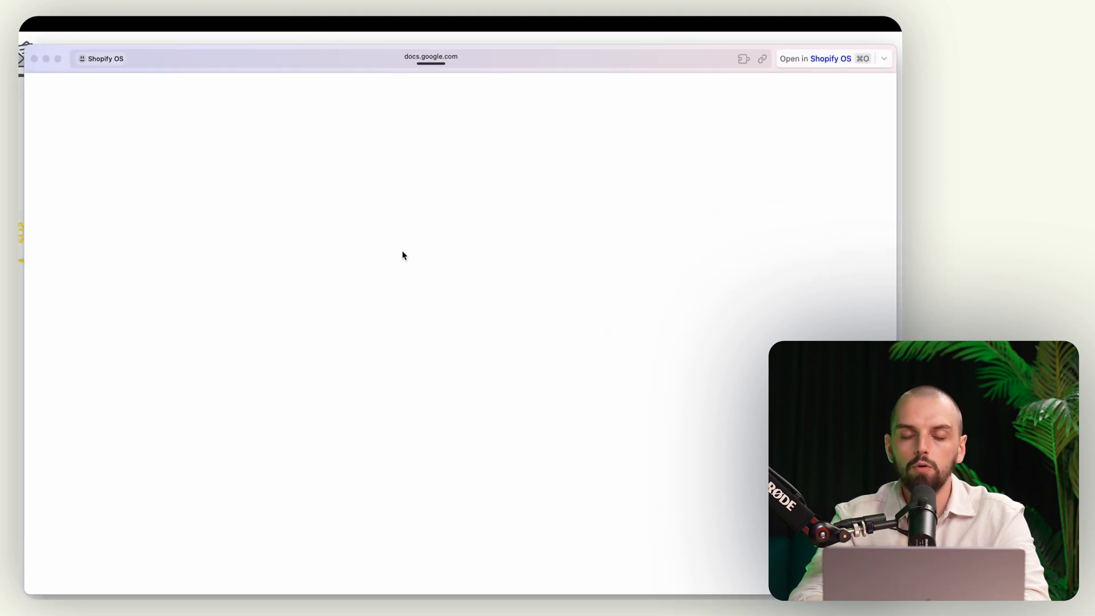
Step: Select the Mail panier abandonné 1h body, from Bonjour [Prénom], through L'équipe Bougify
scroll(324, 374, down, 12)
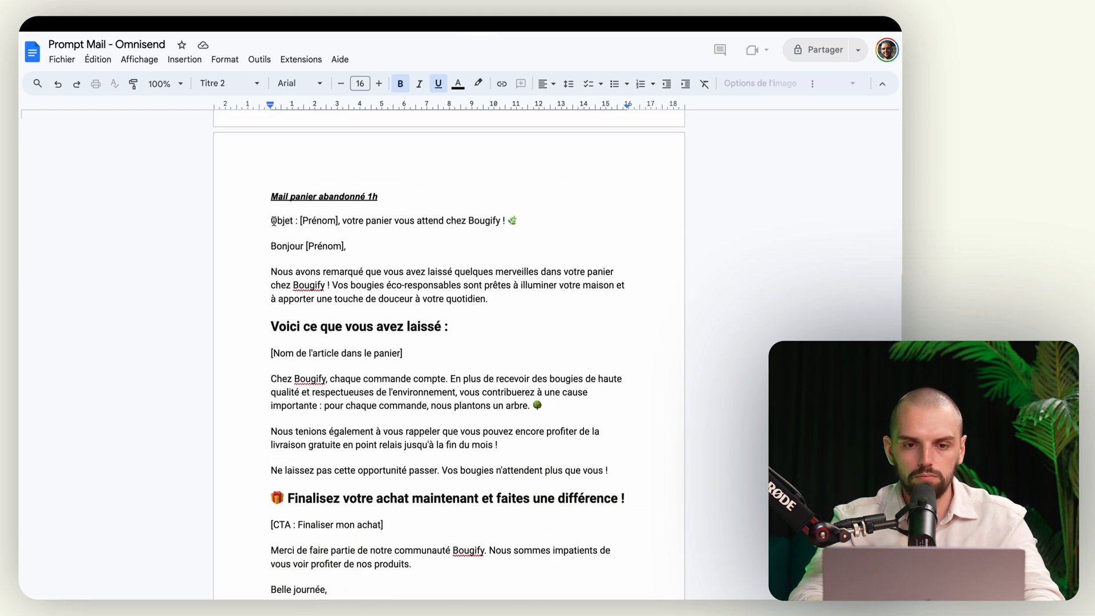
scroll(277, 266, down, 2)
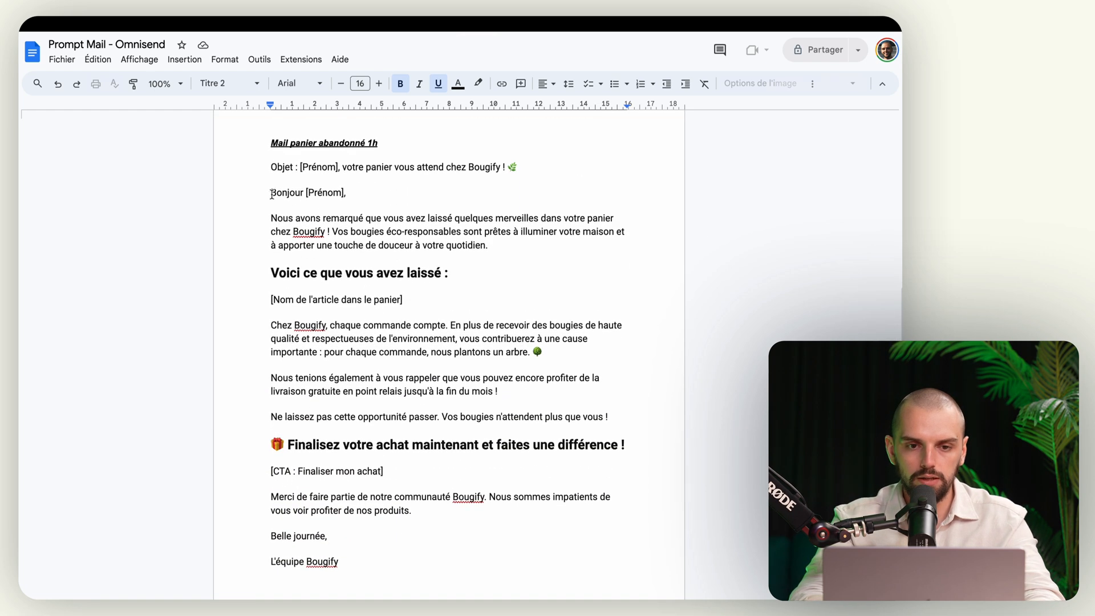
drag(271, 193, 356, 557)
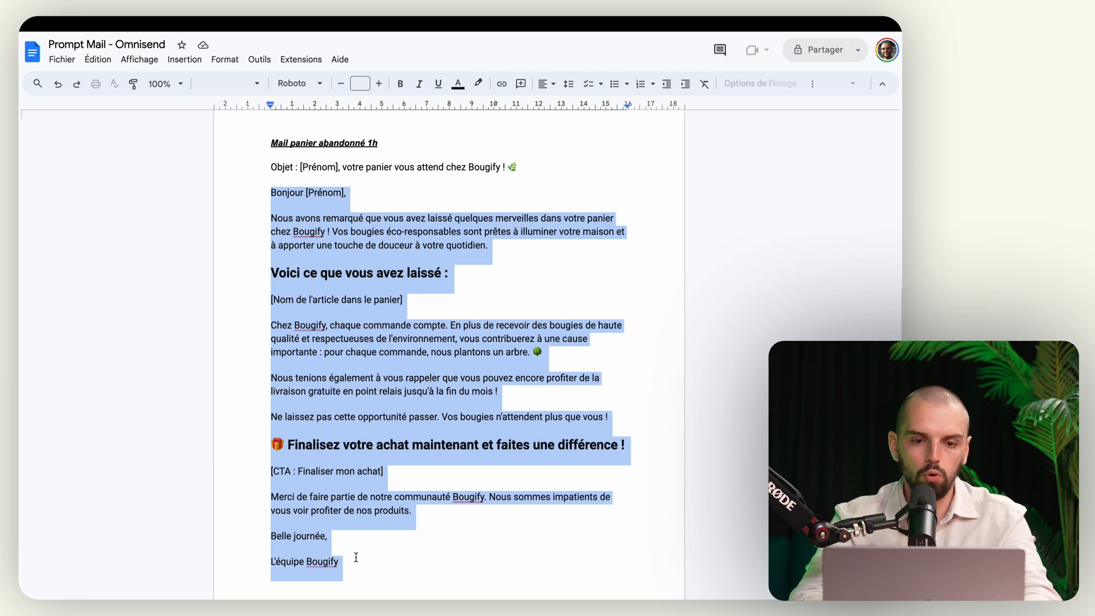
scroll(358, 477, down, 7)
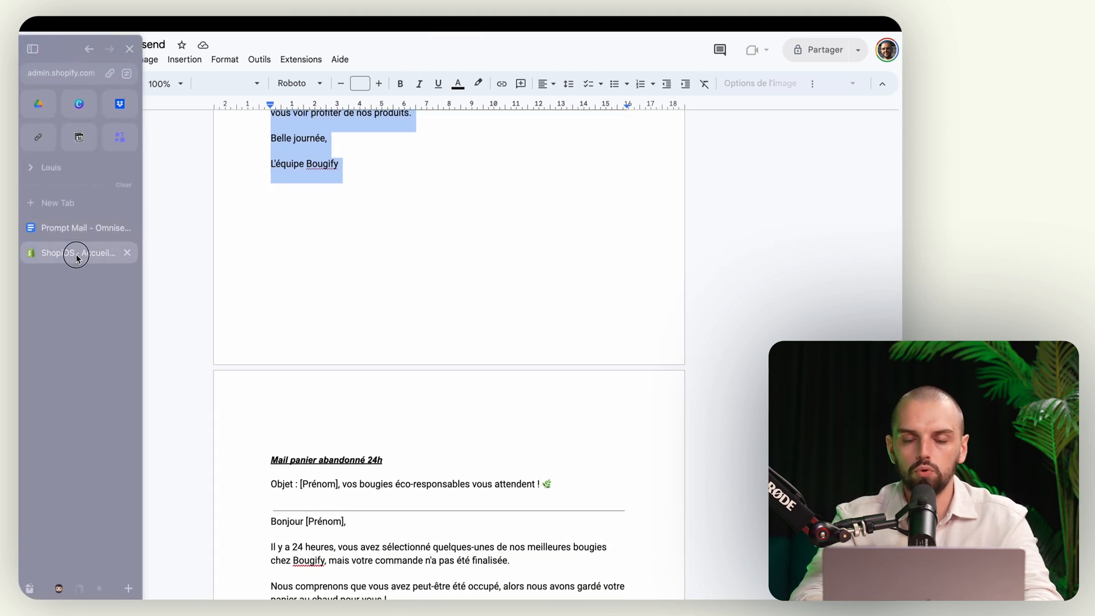
click(76, 252)
Step: Back in the Abandoned Checkout workflow, replace the first email's sender name with a personal first name
click(74, 325)
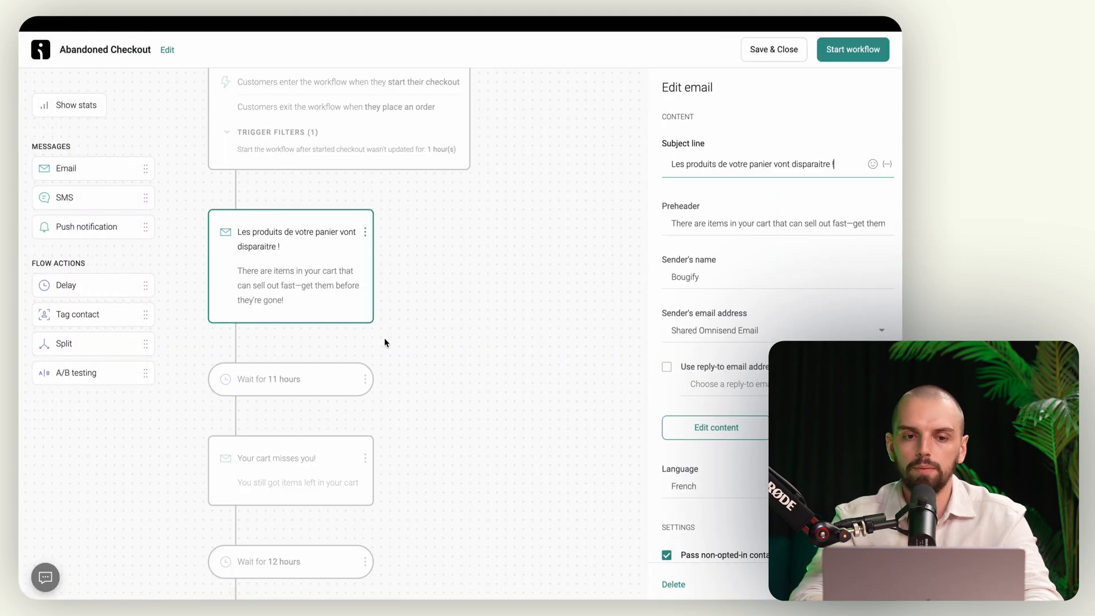
double_click(691, 278)
text(Louis de chez)
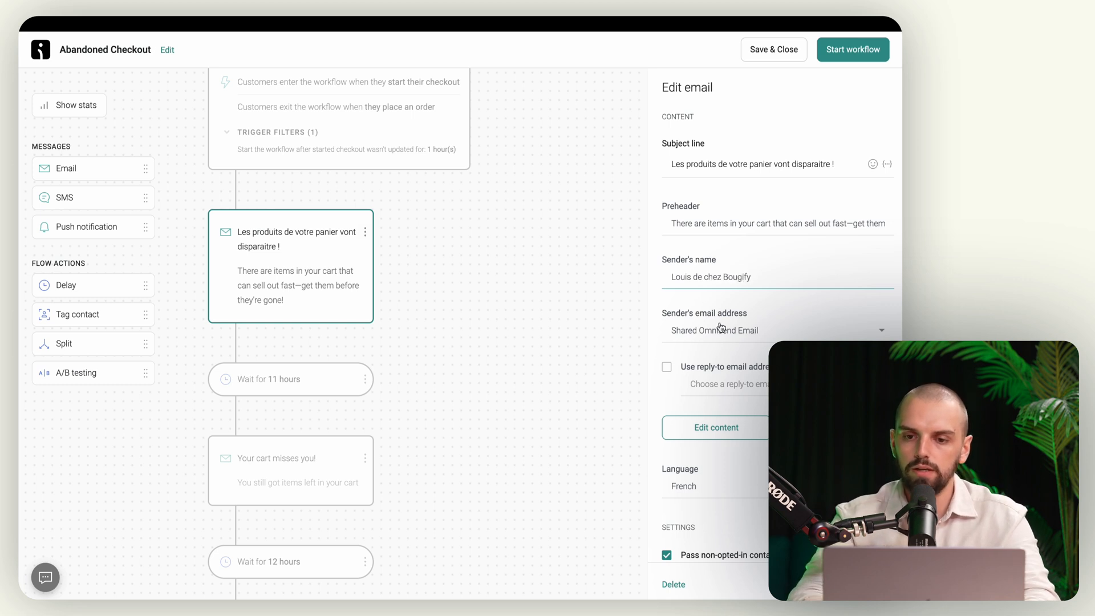
scroll(739, 344, down, 2)
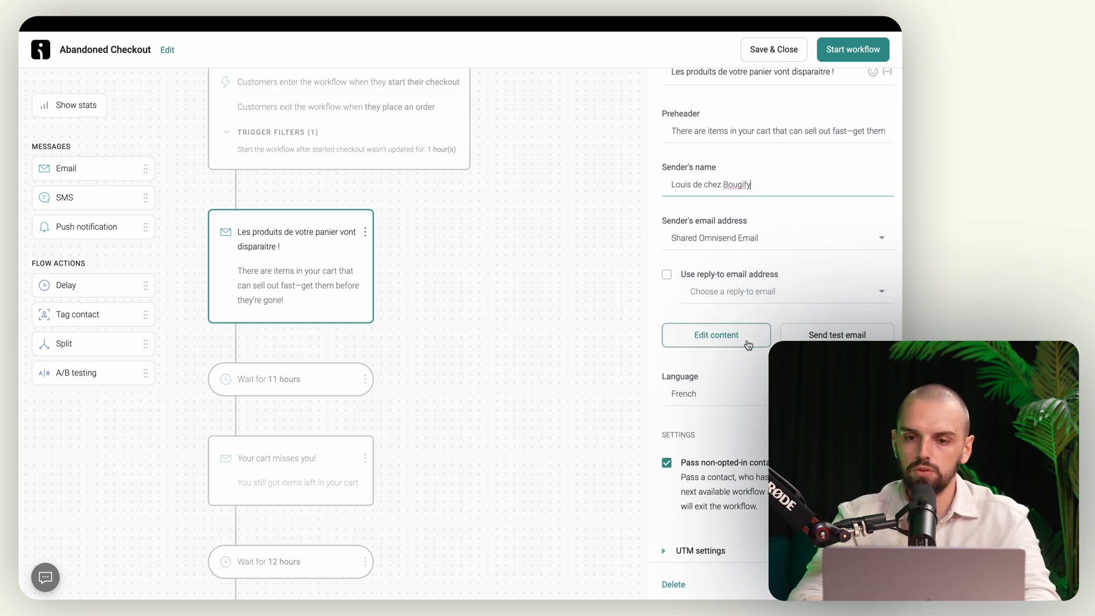
Step: Use the store's contact address as reply-to, save, and open the email content editor
click(667, 276)
click(712, 302)
click(718, 319)
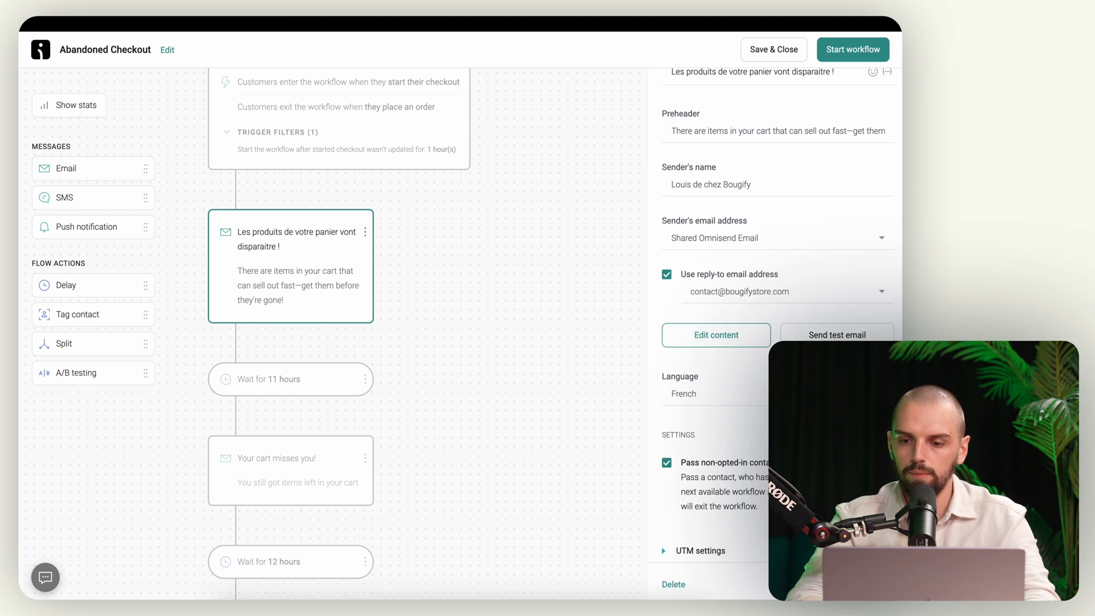
click(708, 346)
click(582, 340)
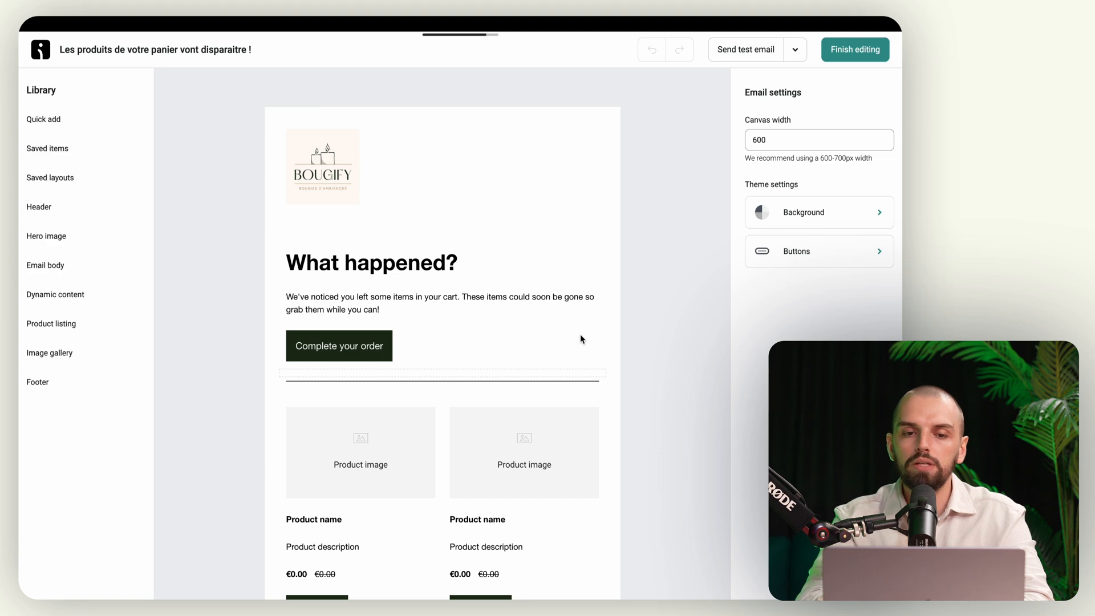
Step: Paste the French message over the English paragraph and delete the cart item placeholder line
scroll(580, 339, down, 7)
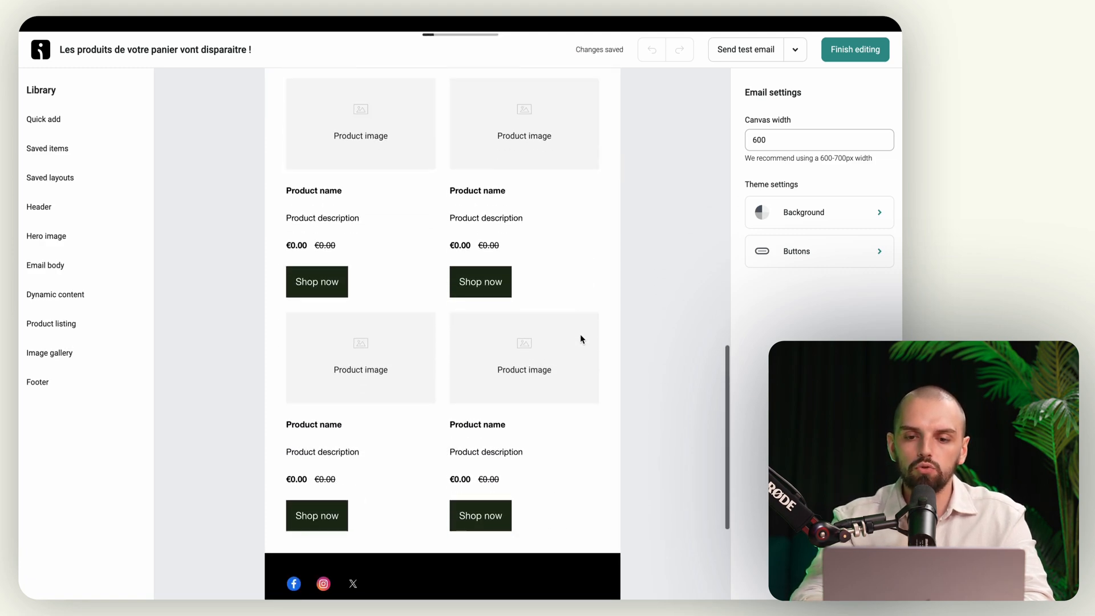
scroll(581, 335, up, 7)
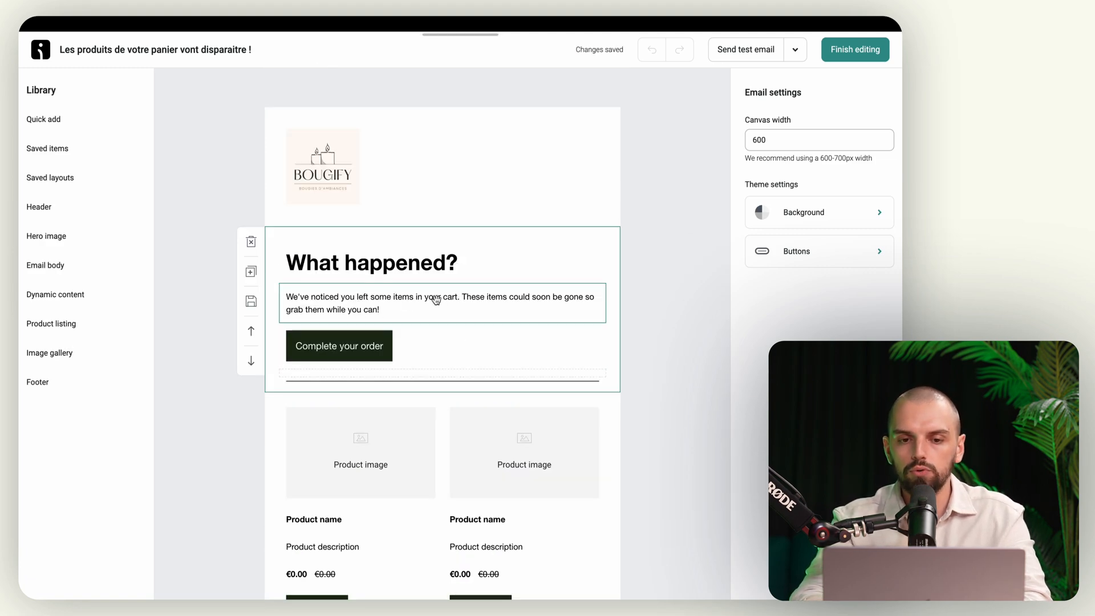
click(410, 264)
triple_click(422, 263)
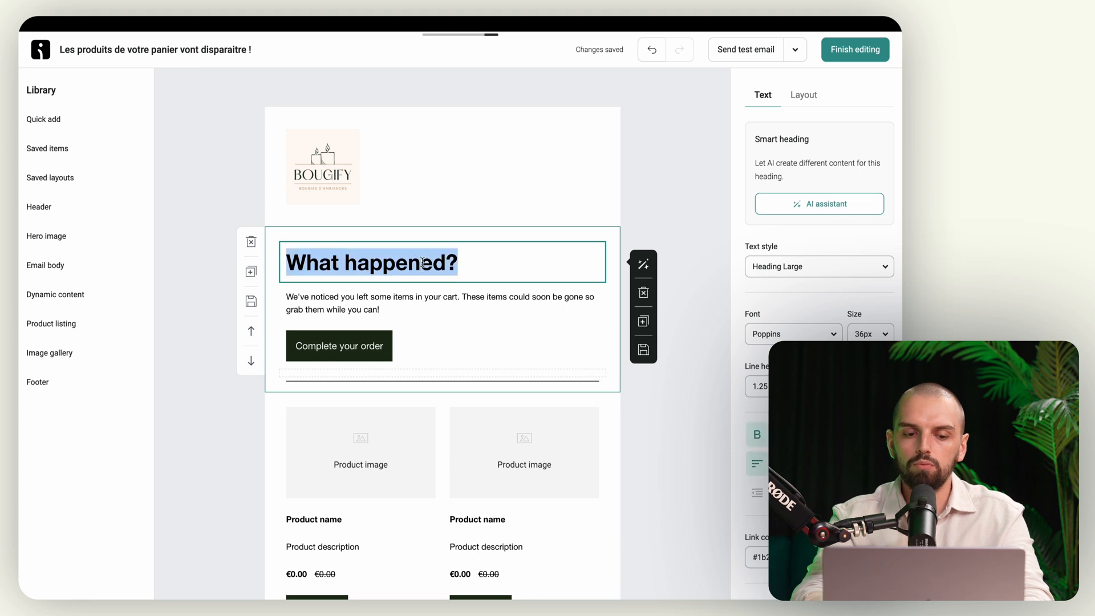
click(399, 305)
triple_click(342, 304)
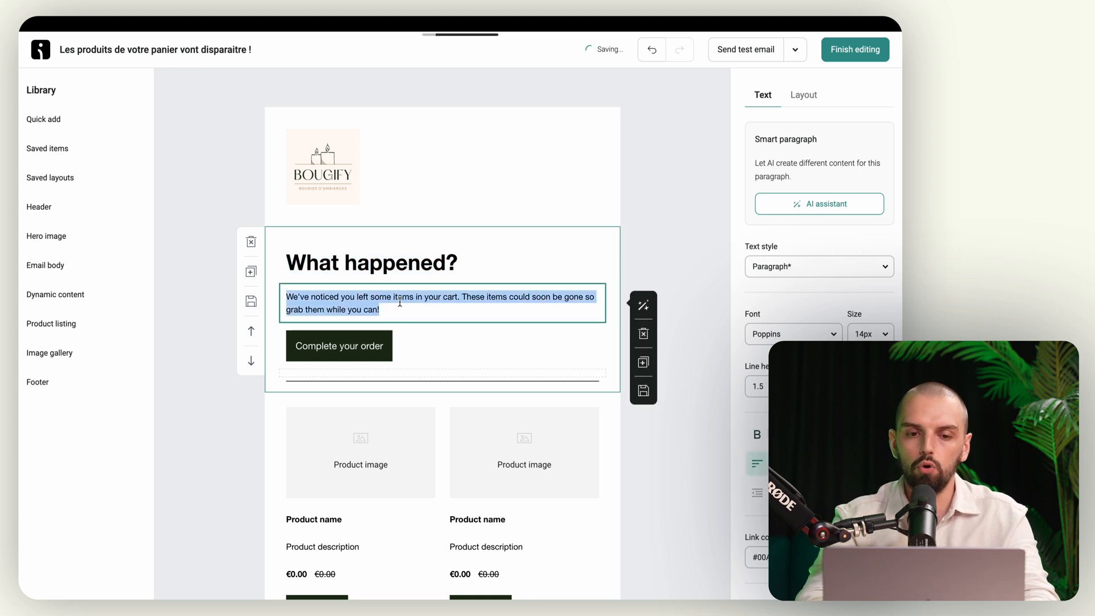
key(ctrl+v)
scroll(342, 312, down, 4)
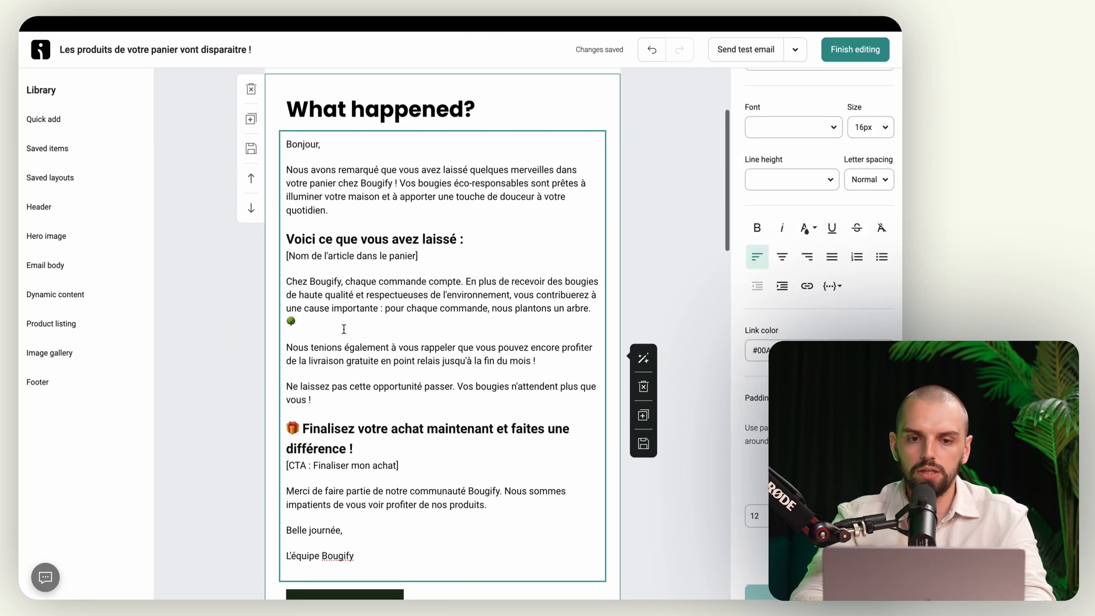
scroll(344, 330, up, 1)
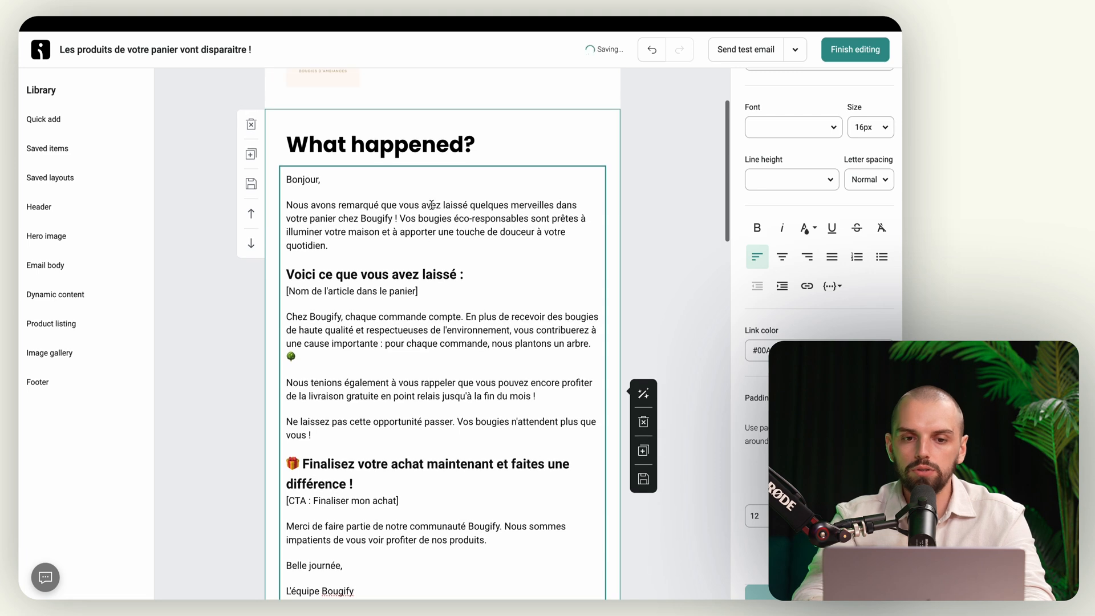
drag(432, 291, 286, 291)
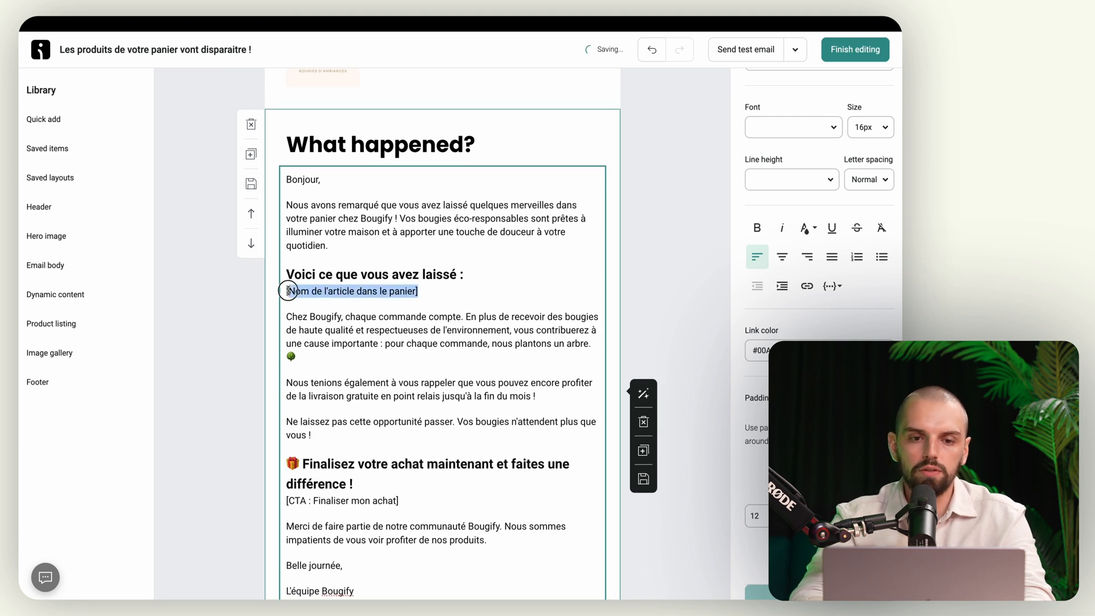
key(BackSpace)
key(BackSpace)
Step: Delete the lower half of the message, from Chez Bougify down to the signature
scroll(354, 342, down, 9)
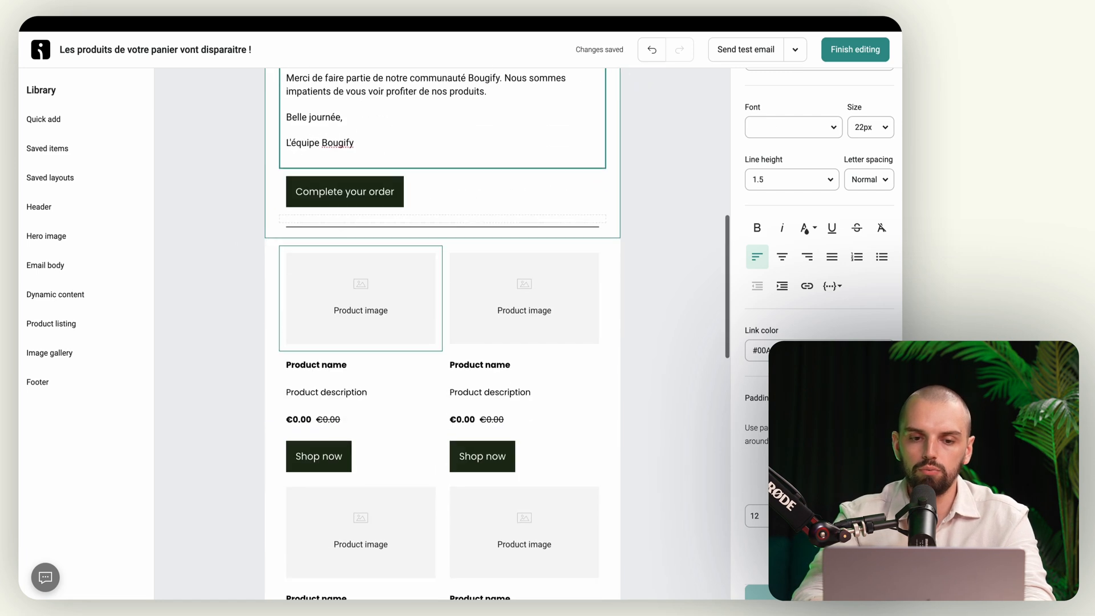
scroll(378, 326, up, 9)
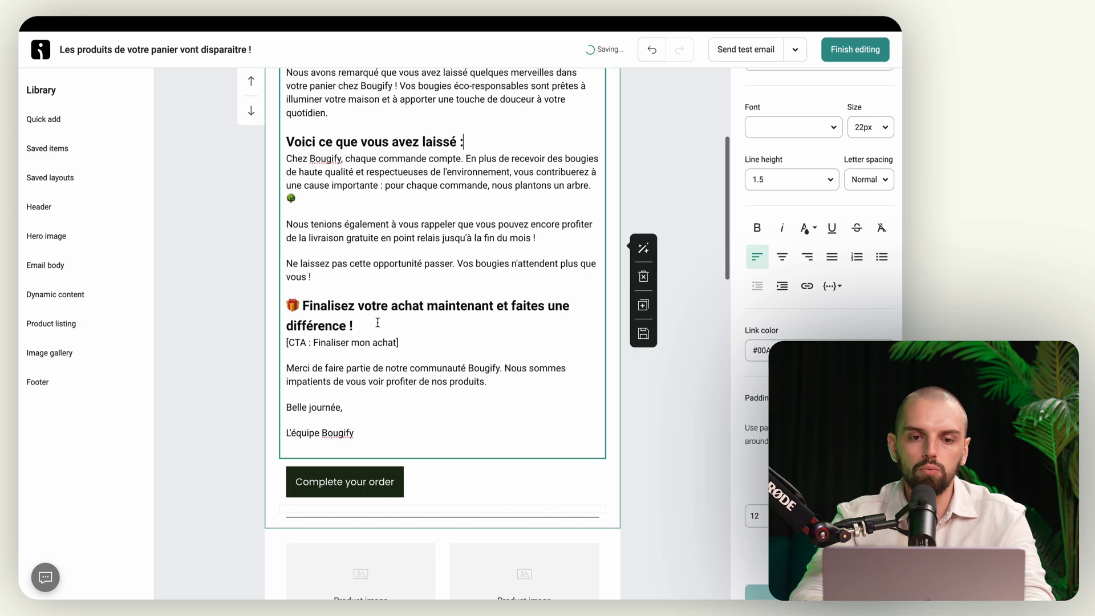
scroll(378, 323, down, 5)
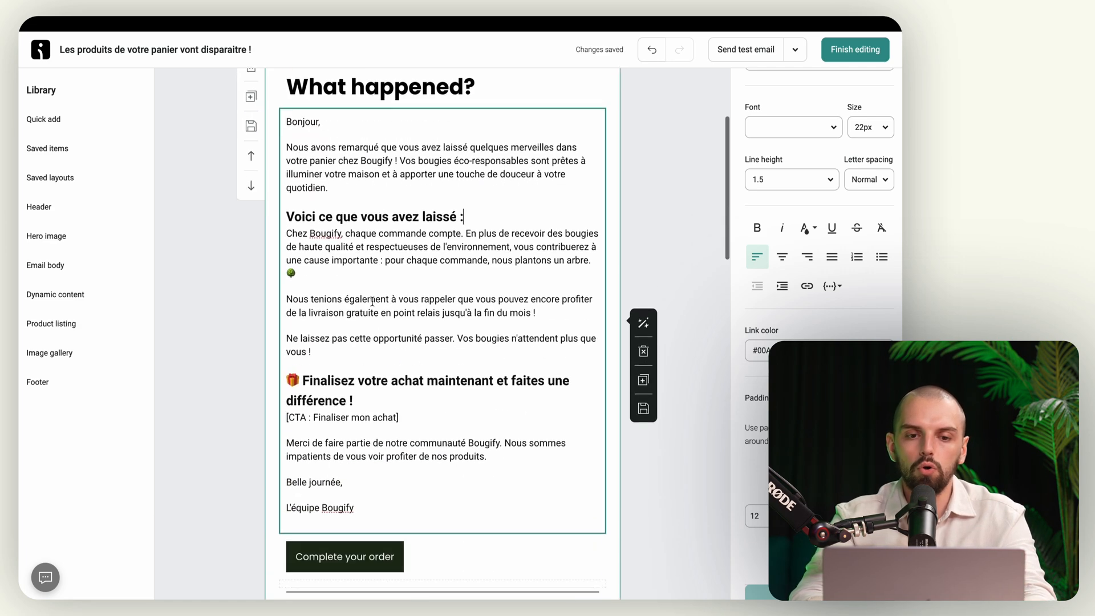
scroll(350, 415, down, 3)
scroll(350, 414, down, 8)
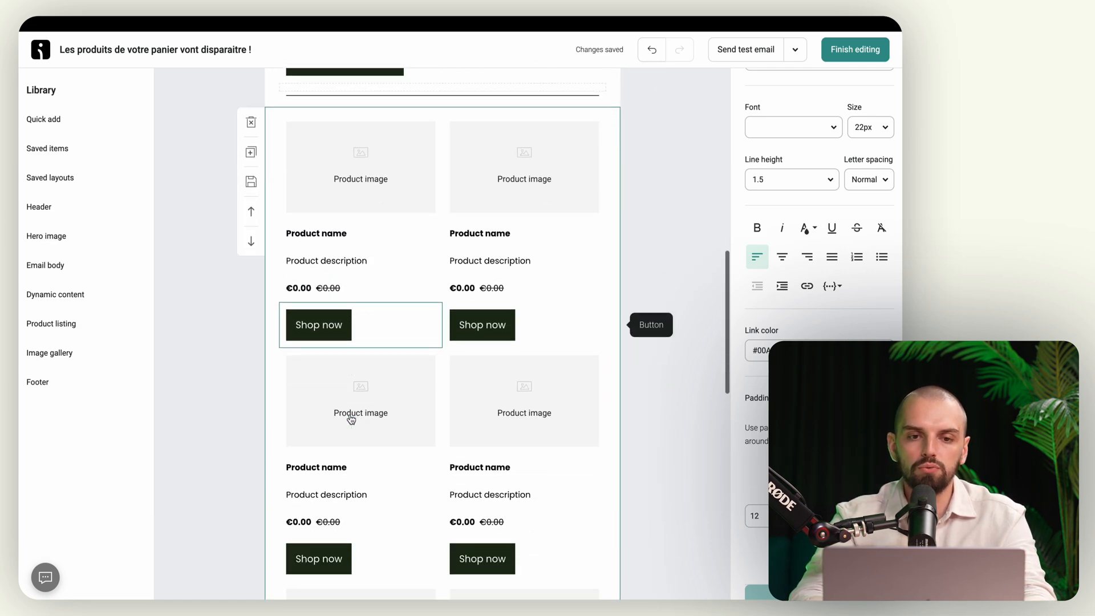
scroll(351, 420, down, 3)
scroll(351, 419, up, 15)
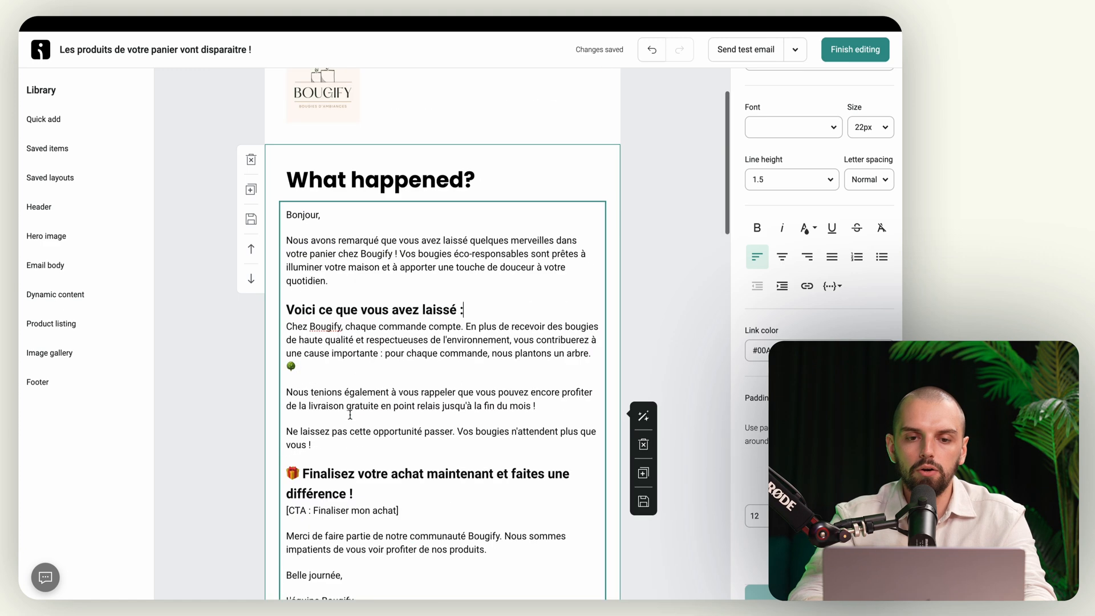
scroll(350, 415, down, 1)
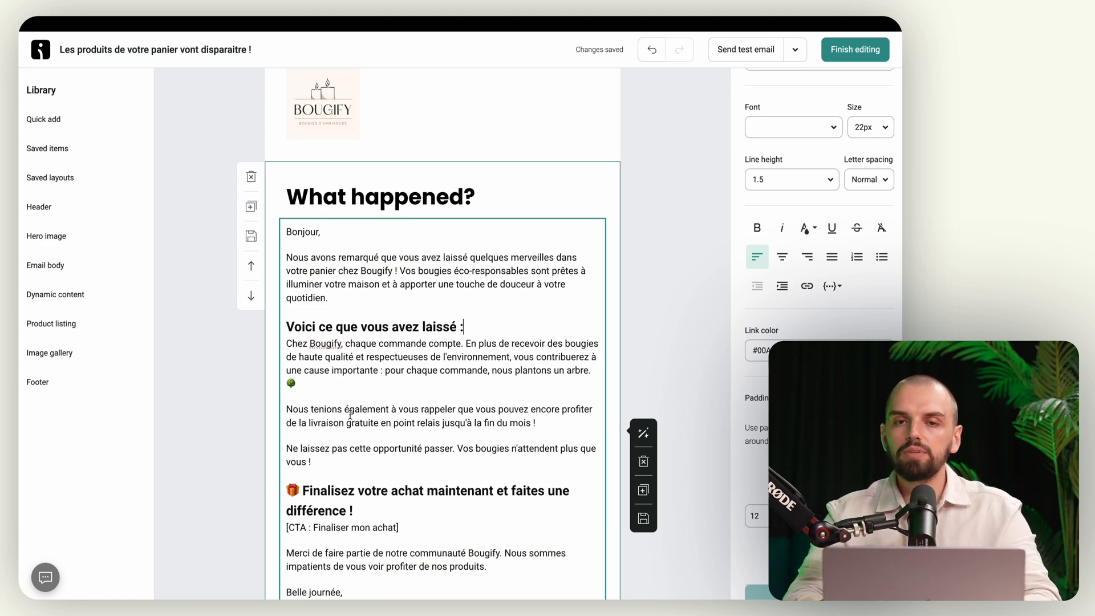
scroll(350, 415, down, 1)
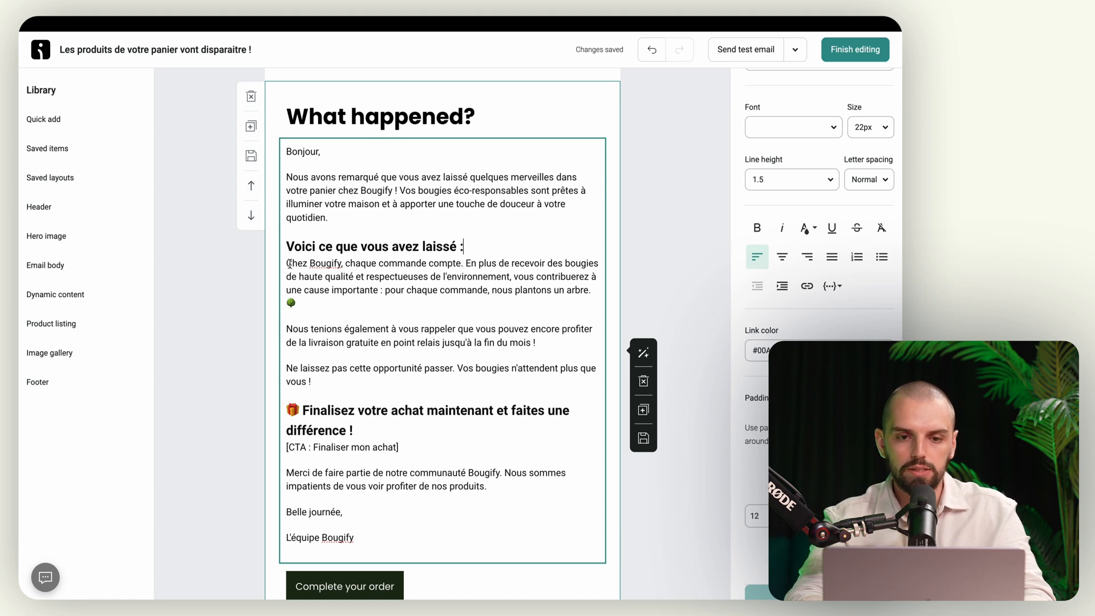
click(435, 527)
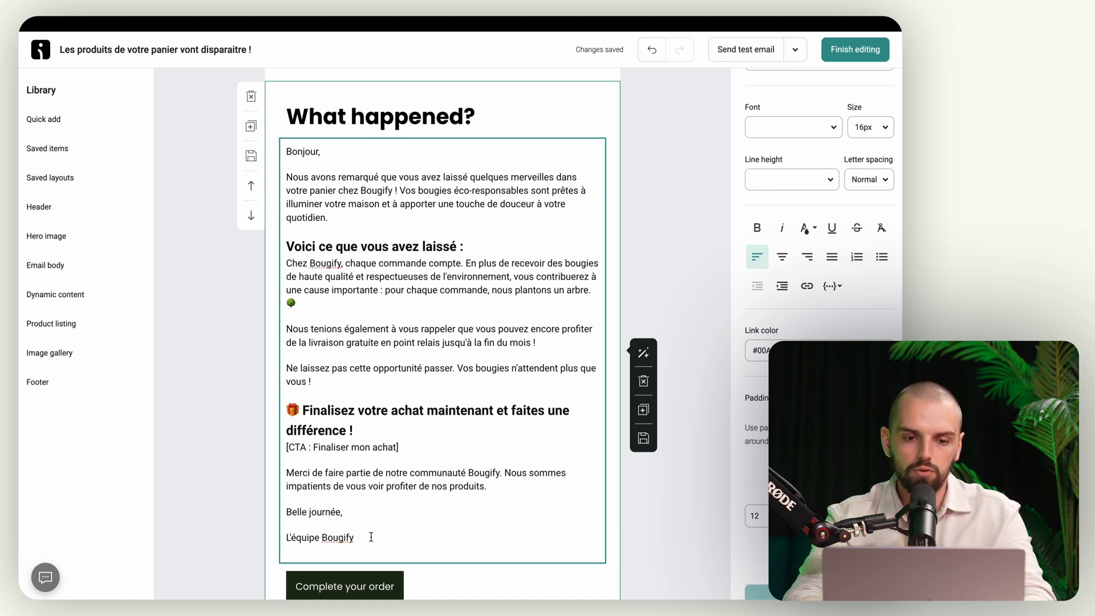
drag(372, 537, 287, 269)
key(ctrl+c)
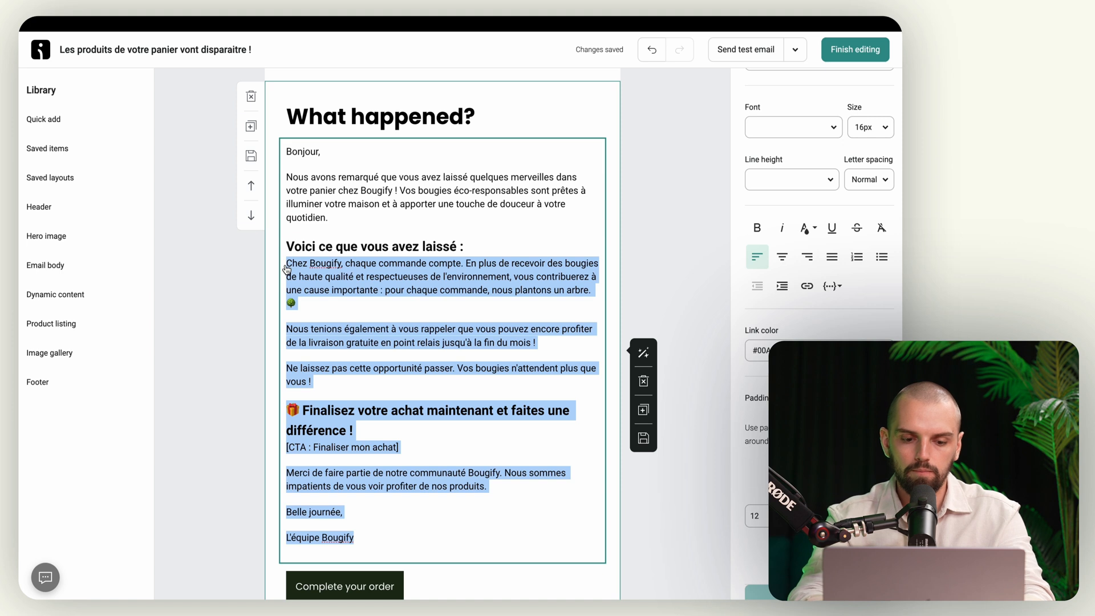
key(BackSpace)
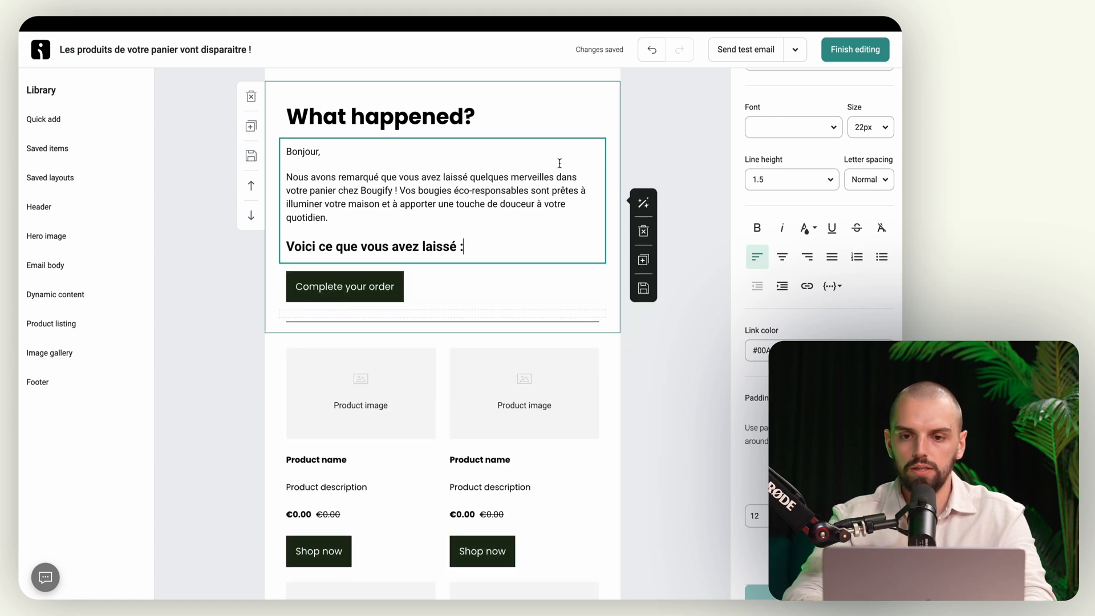
Step: Duplicate the shortened text block and paste the full French message into the copy
click(643, 262)
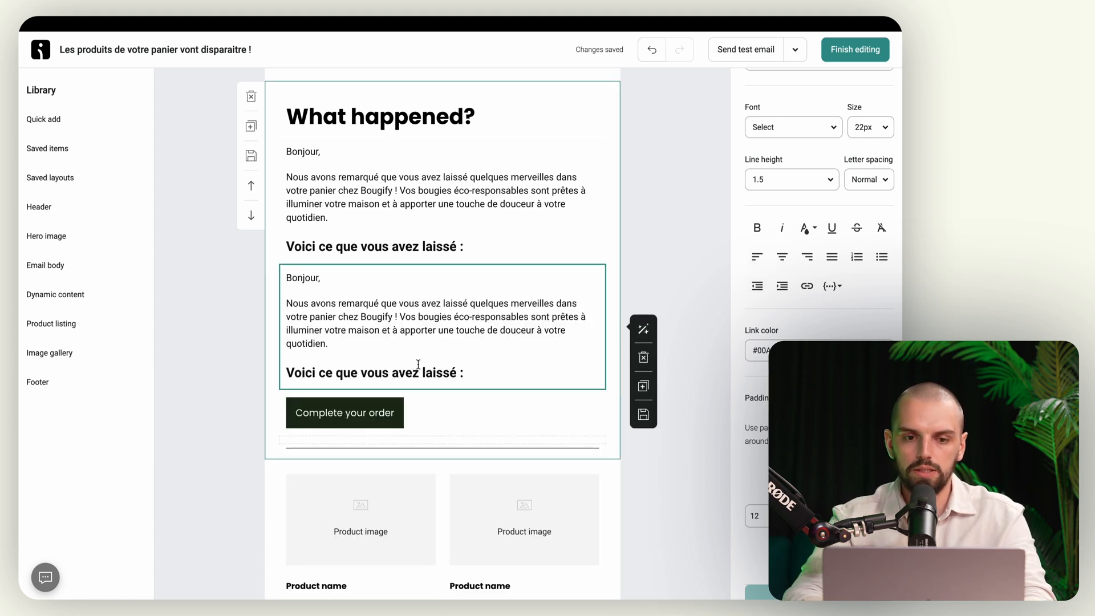
click(368, 338)
key(ctrl+a)
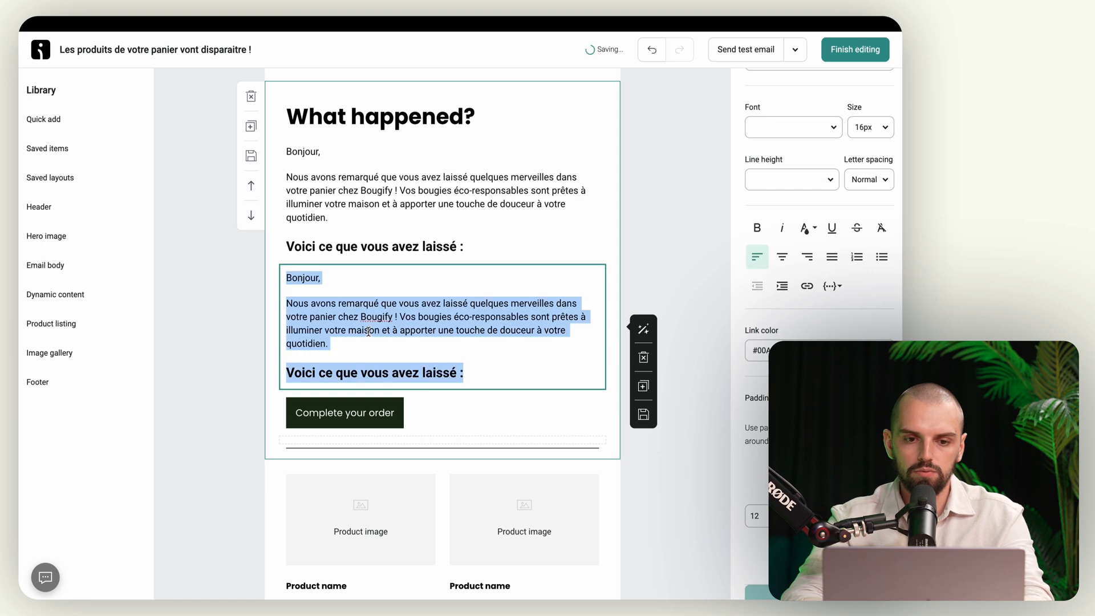
key(ctrl+v)
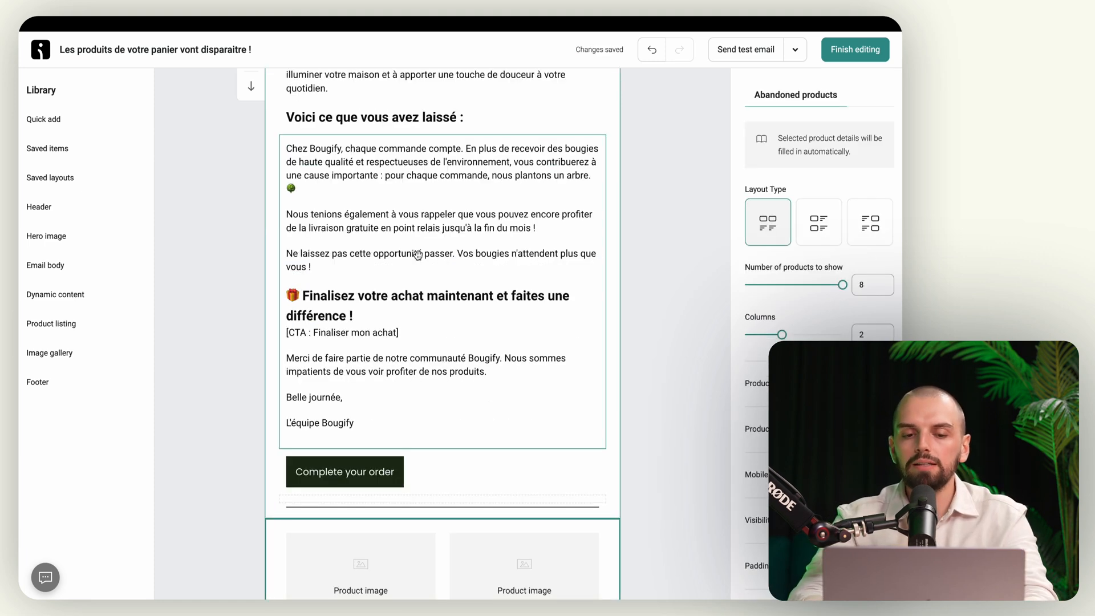
Step: Relabel the Complete your order button as 'Compléter ma commande'
scroll(419, 254, up, 2)
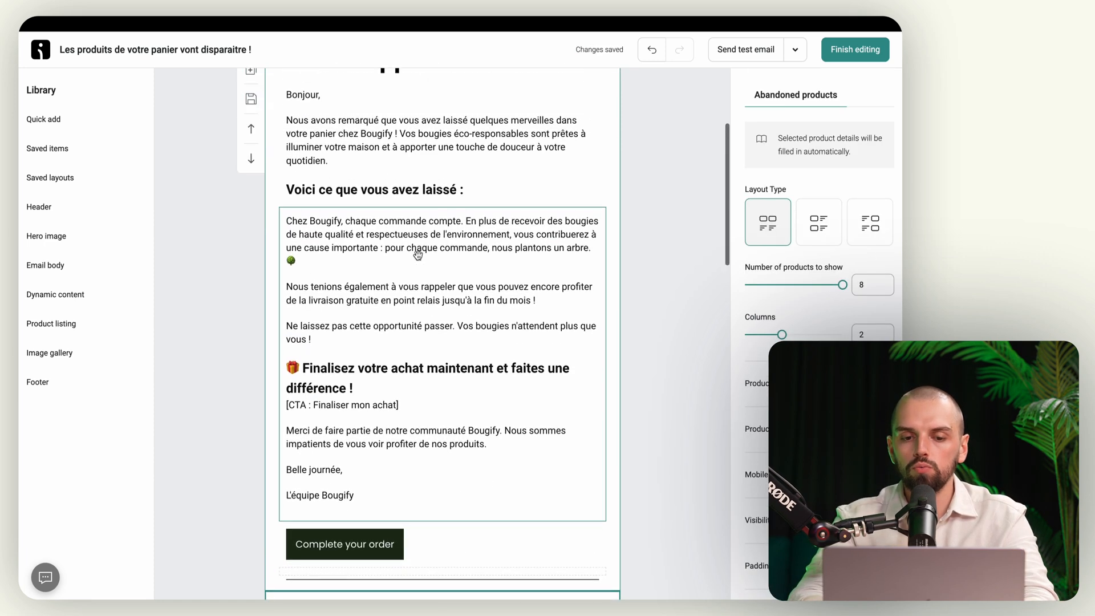
click(408, 556)
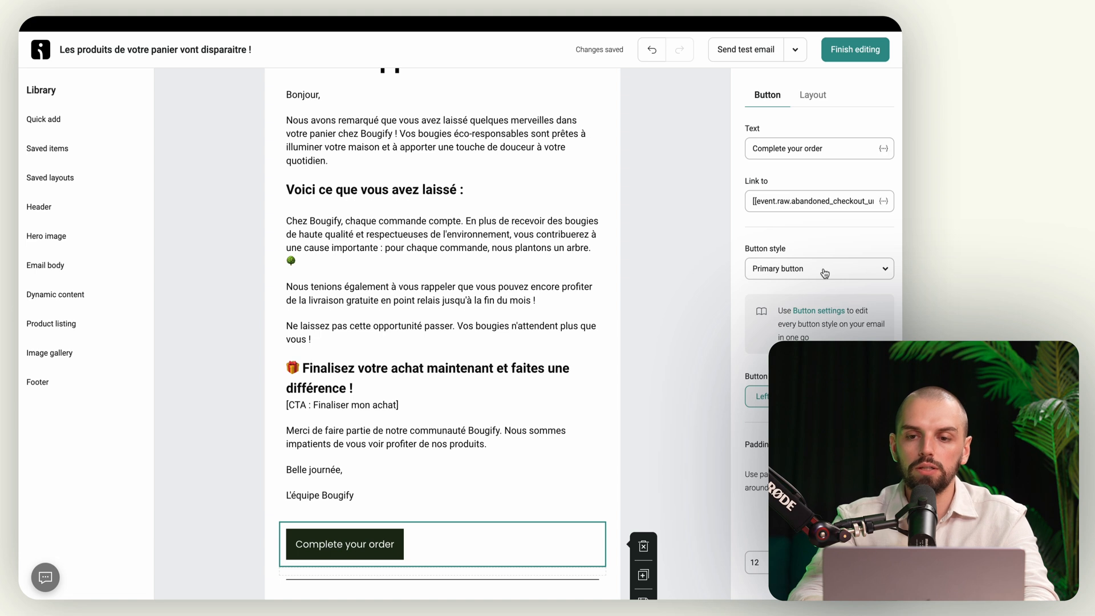
scroll(825, 274, down, 1)
scroll(800, 326, up, 1)
click(797, 149)
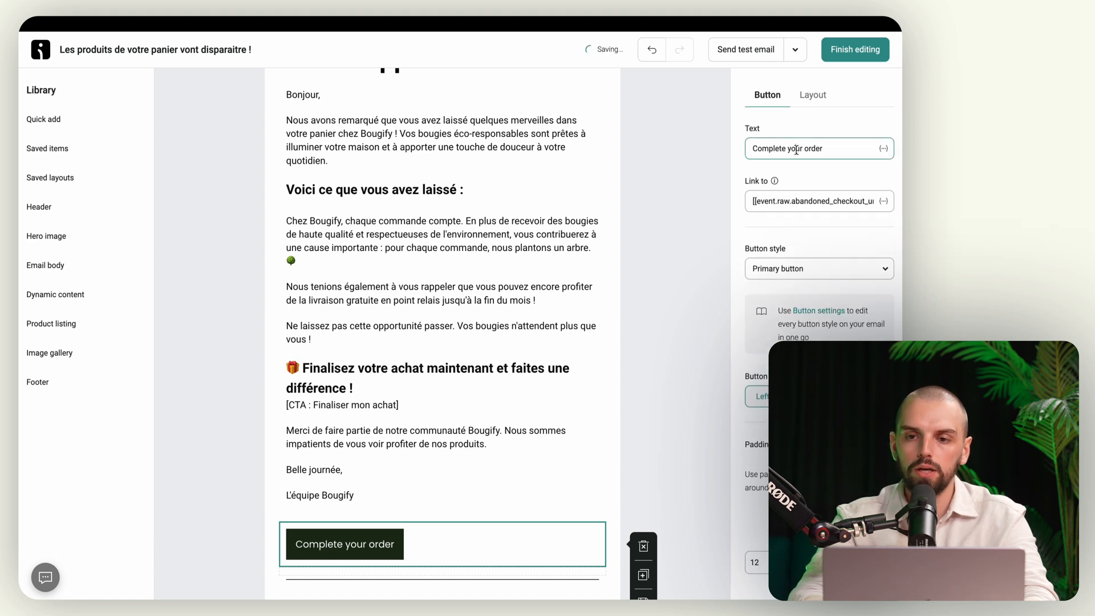
key(ctrl+a)
text(Compléter m)
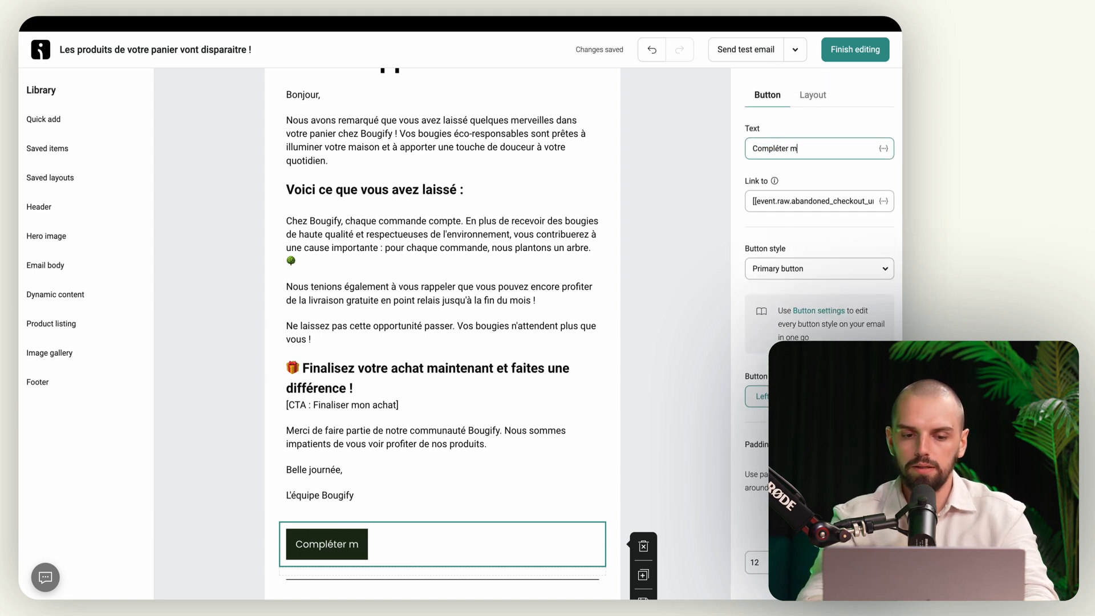
text(a commande)
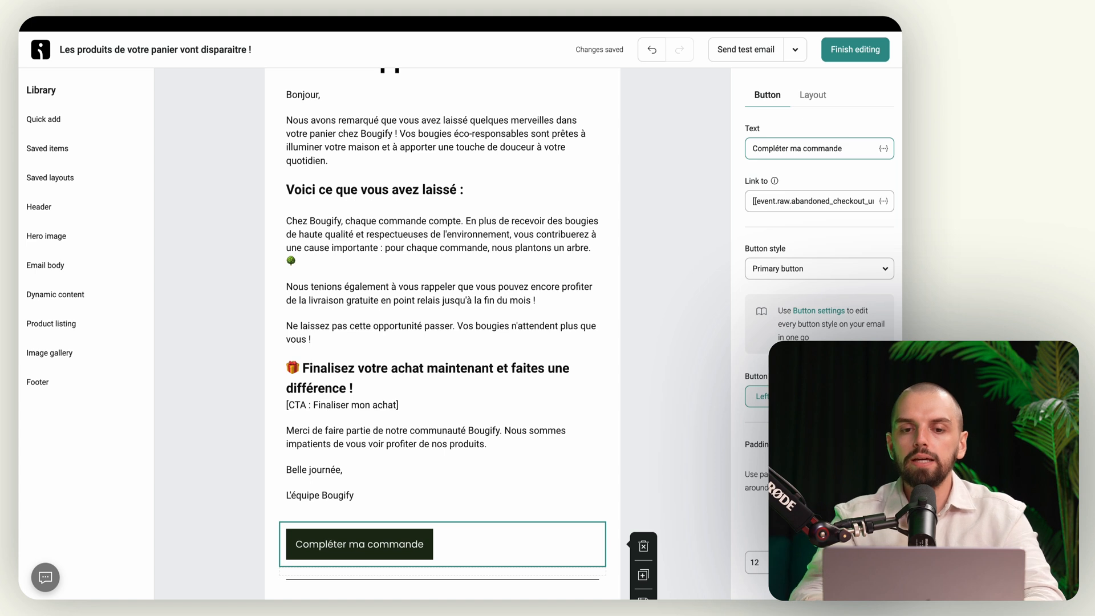
Step: Save the email and change the first wait from 11 to 24 hours
click(844, 57)
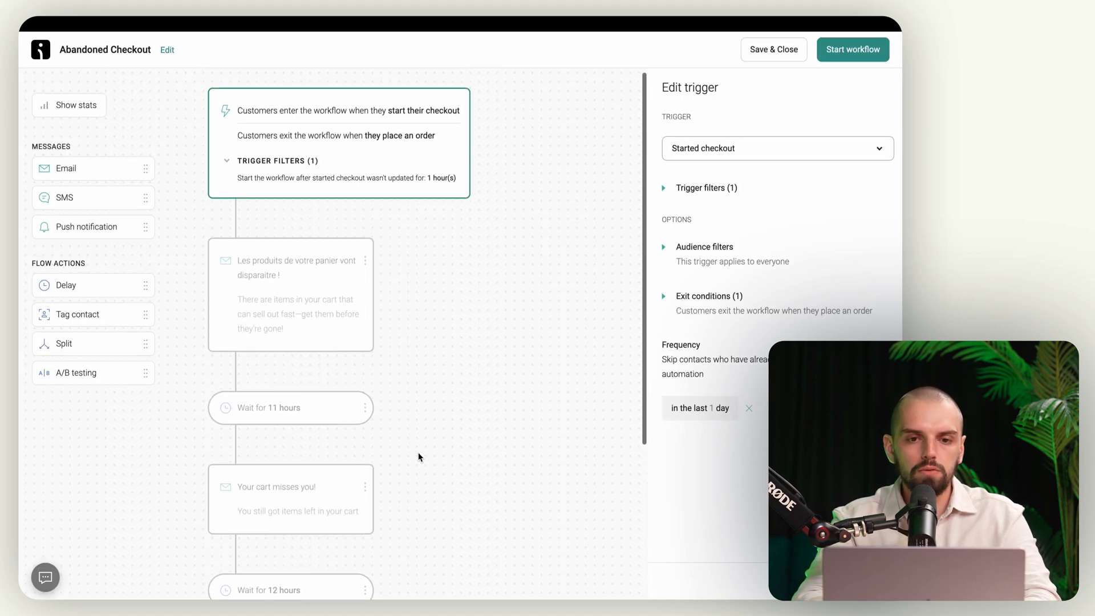
scroll(261, 257, down, 3)
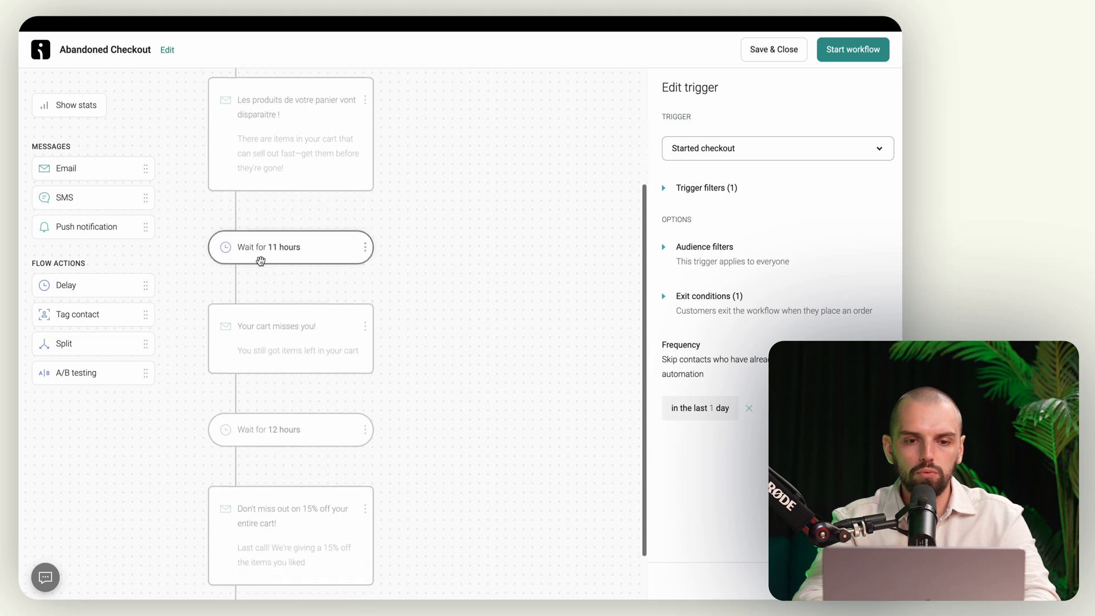
click(286, 260)
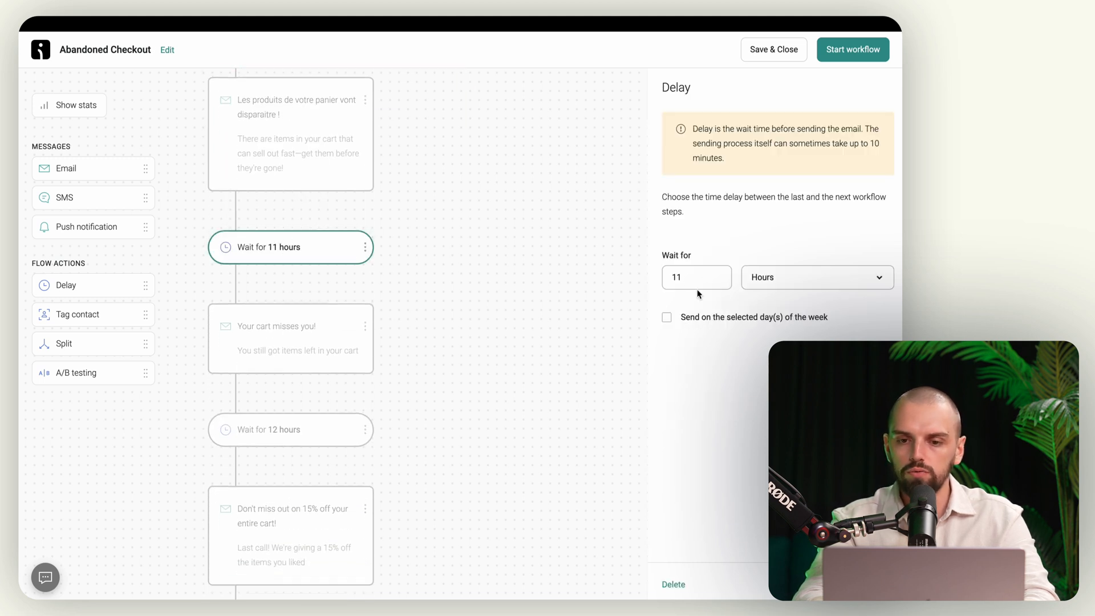
click(684, 276)
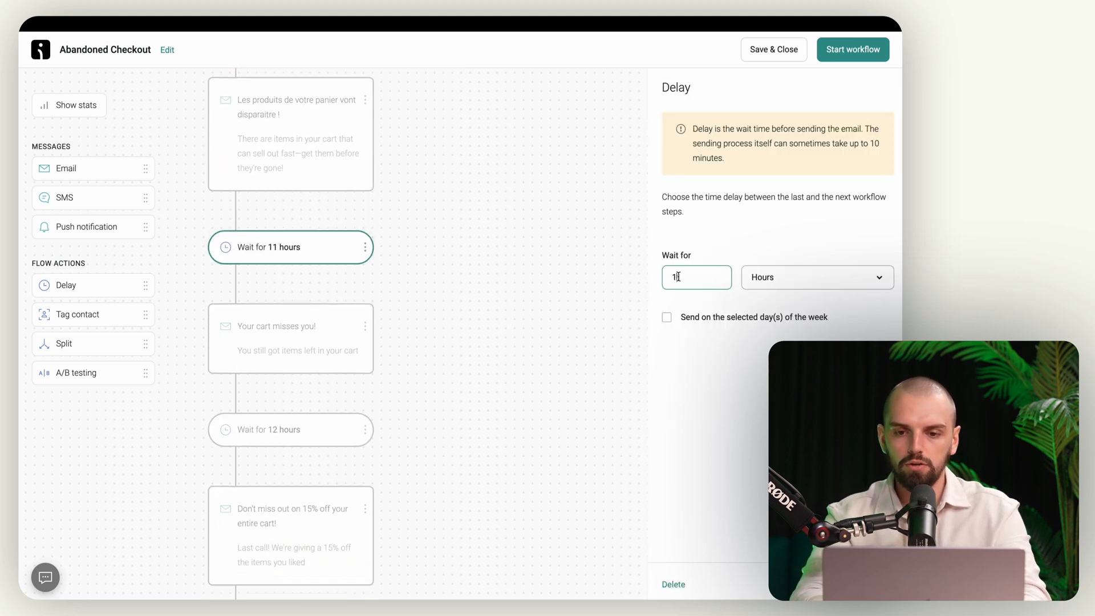
double_click(679, 277)
text(24)
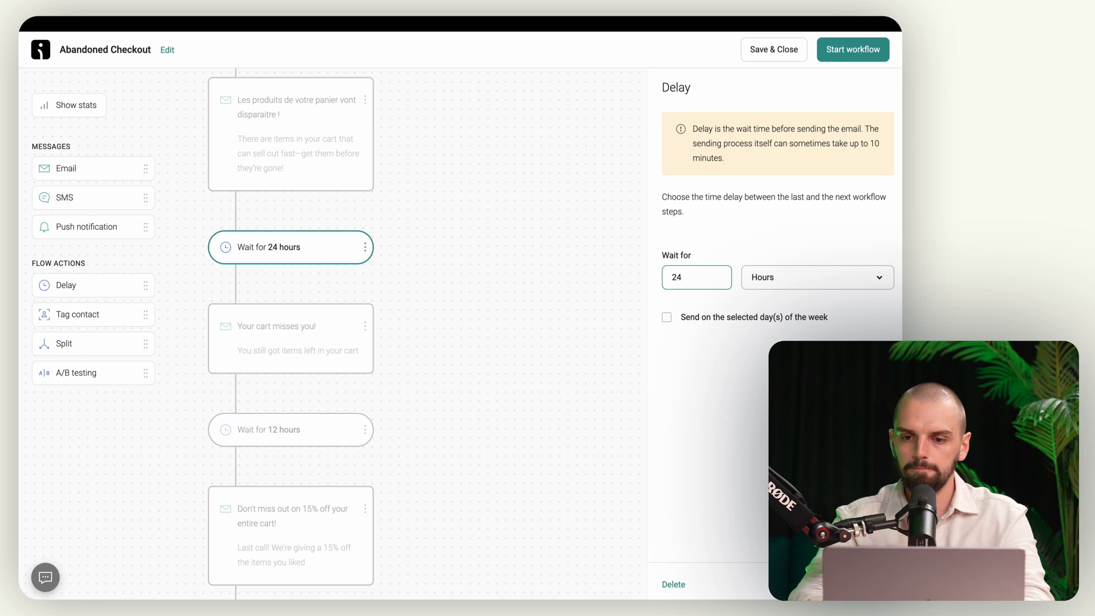
click(453, 355)
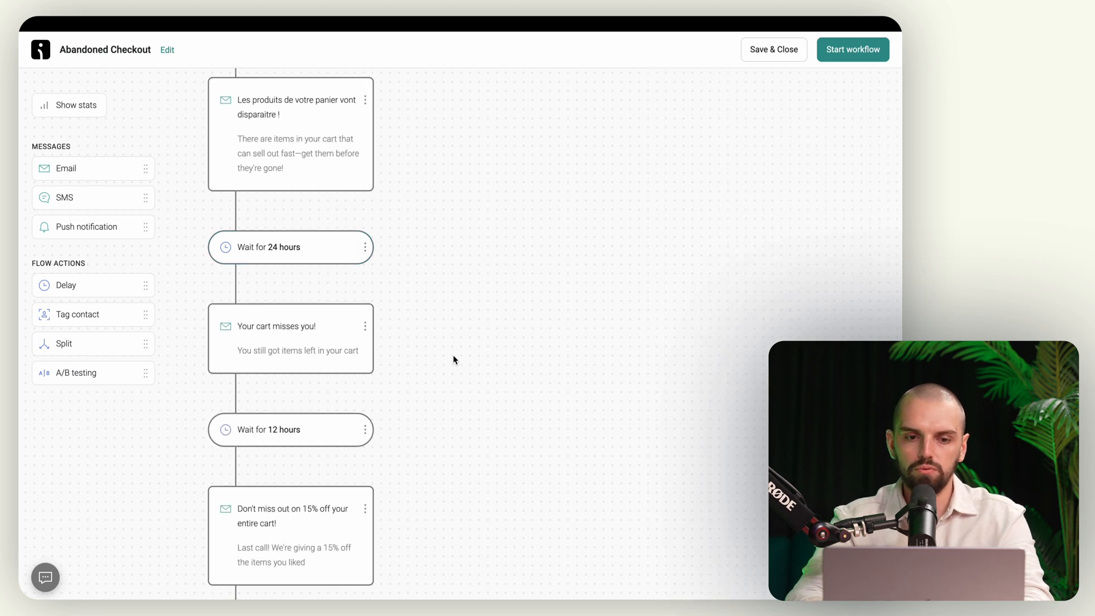
Step: Delete the 12-hour wait and the final 15%-off email from the flow
scroll(293, 343, down, 2)
click(361, 384)
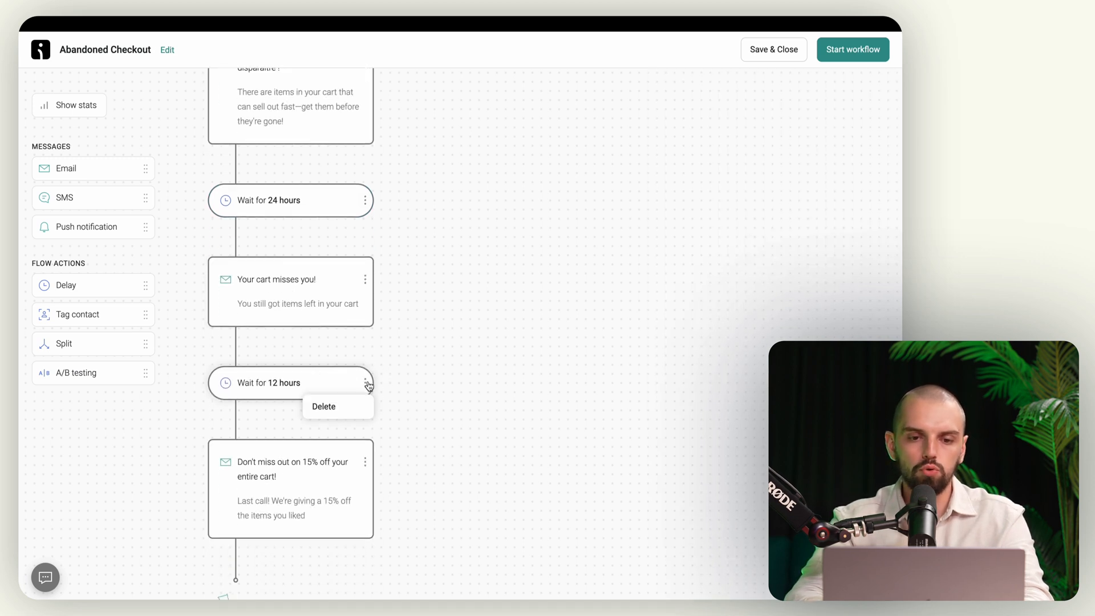
click(350, 405)
click(585, 349)
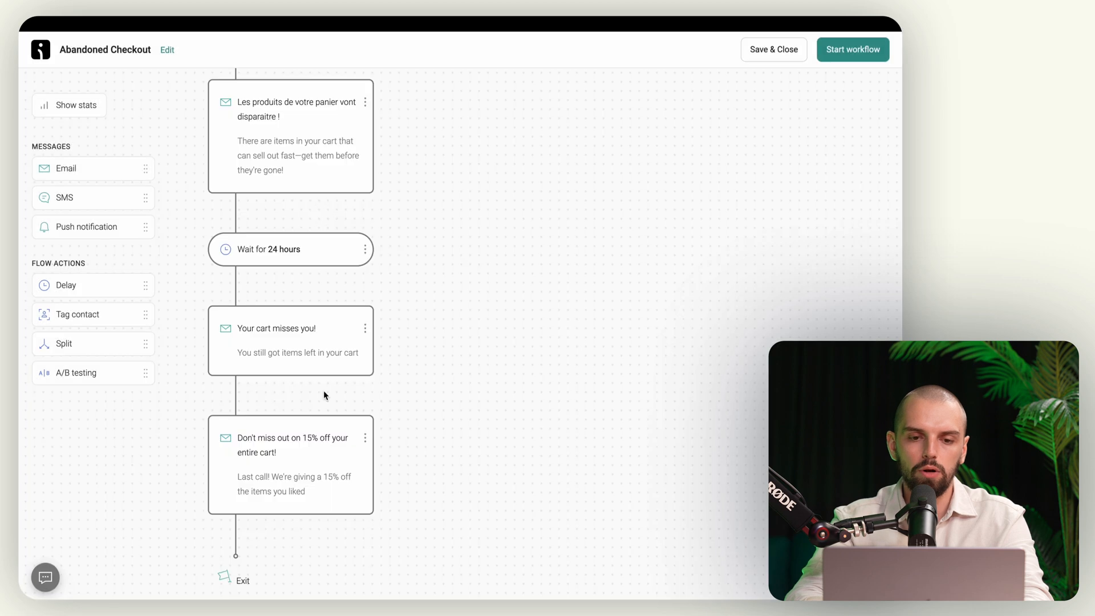
click(365, 437)
click(359, 468)
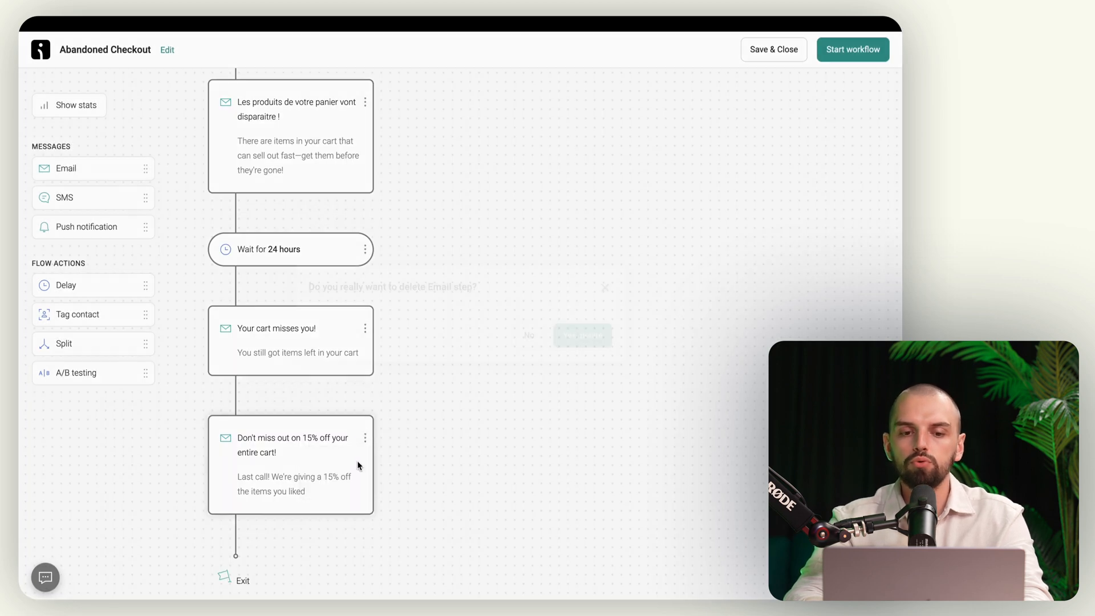
click(587, 345)
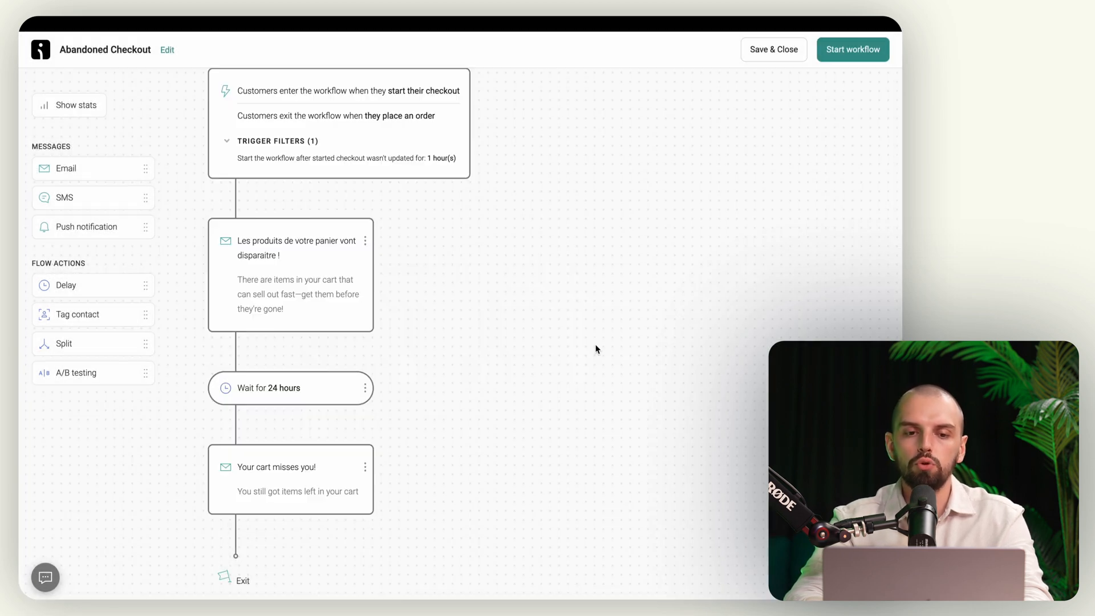
click(332, 445)
mouse_move(20, 342)
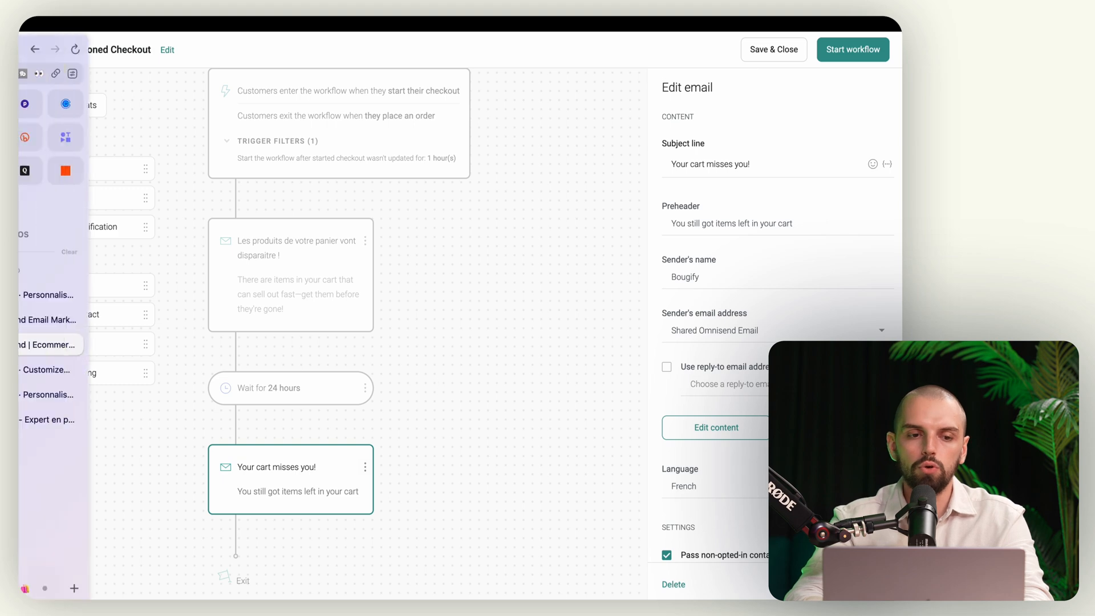
scroll(91, 370, left, 5)
click(85, 228)
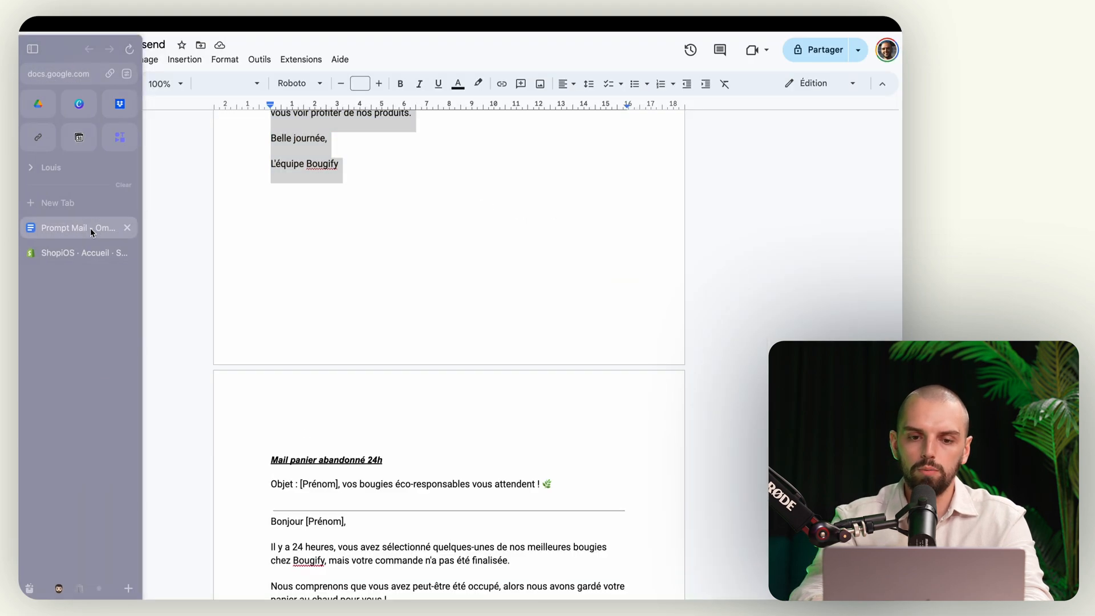
scroll(354, 428, down, 5)
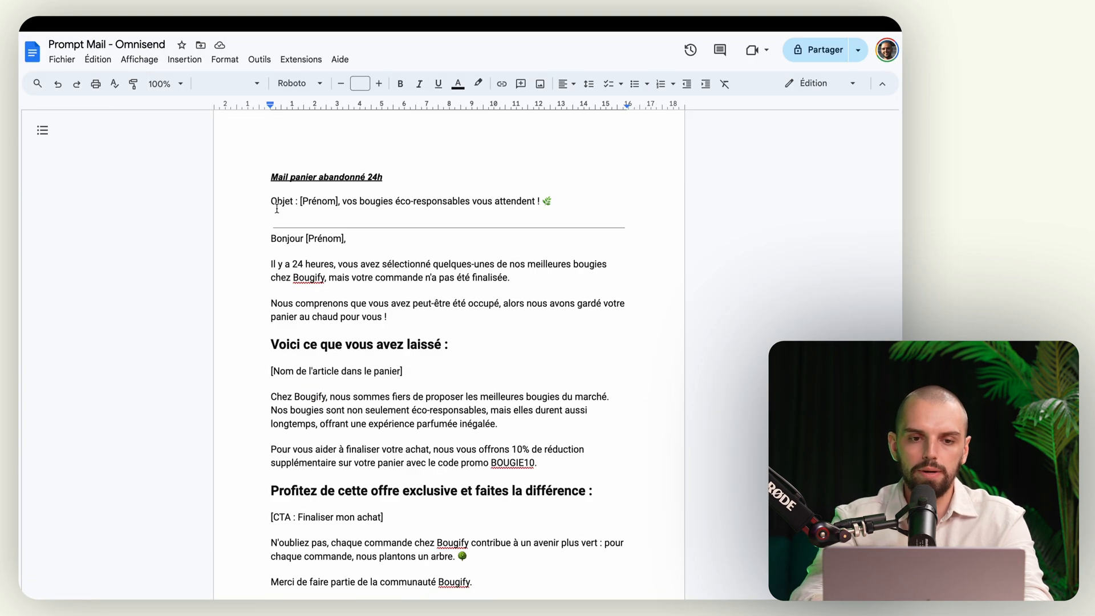
scroll(277, 265, down, 3)
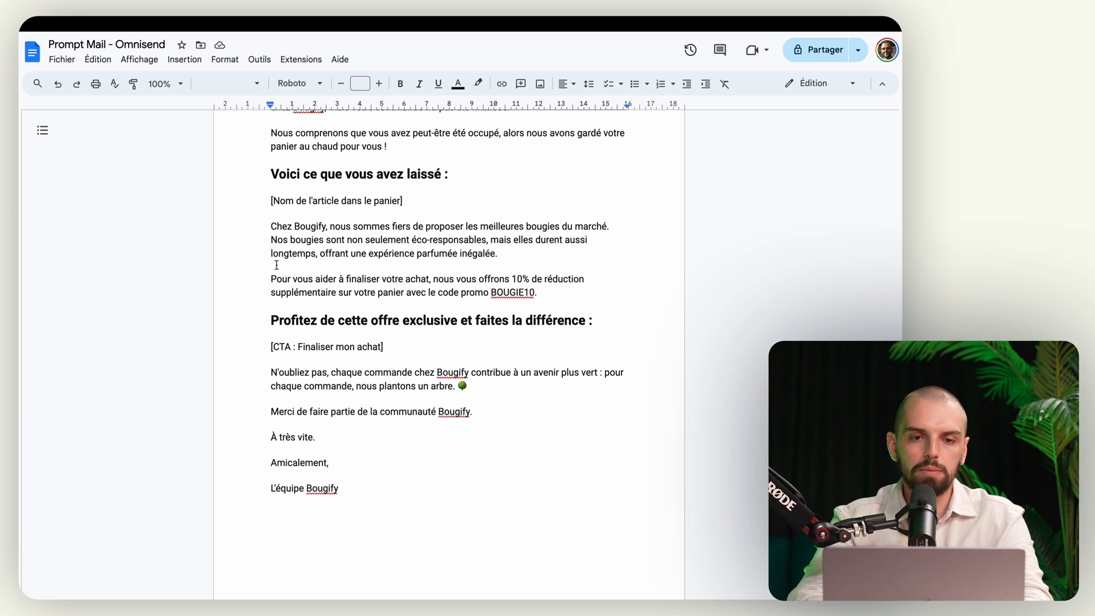
scroll(277, 264, up, 1)
drag(403, 271, 274, 269)
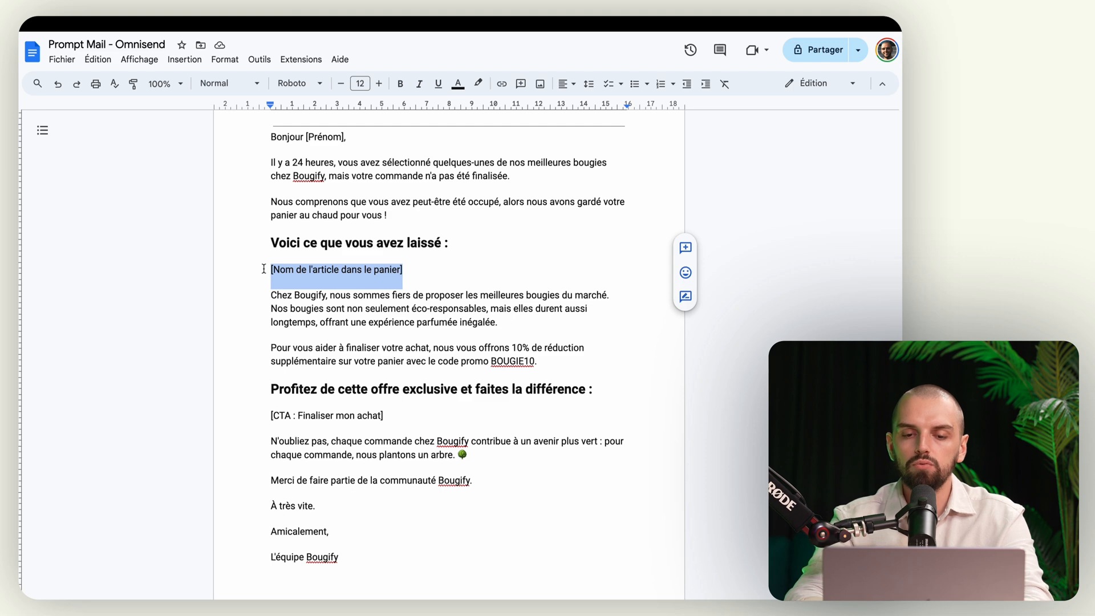
scroll(362, 284, right, 2)
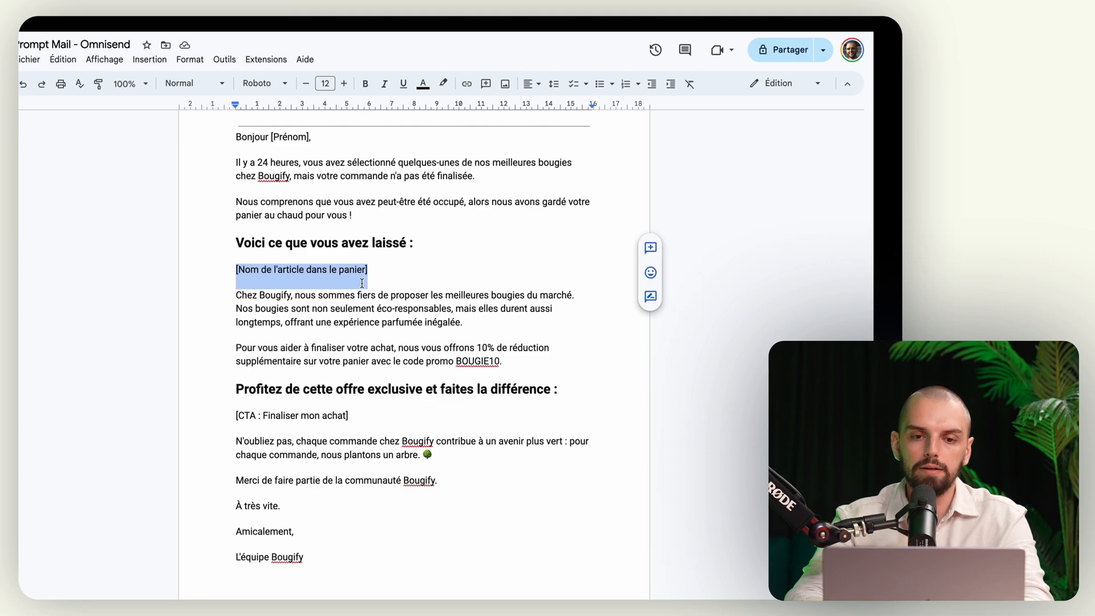
mouse_move(41, 283)
scroll(67, 301, right, 3)
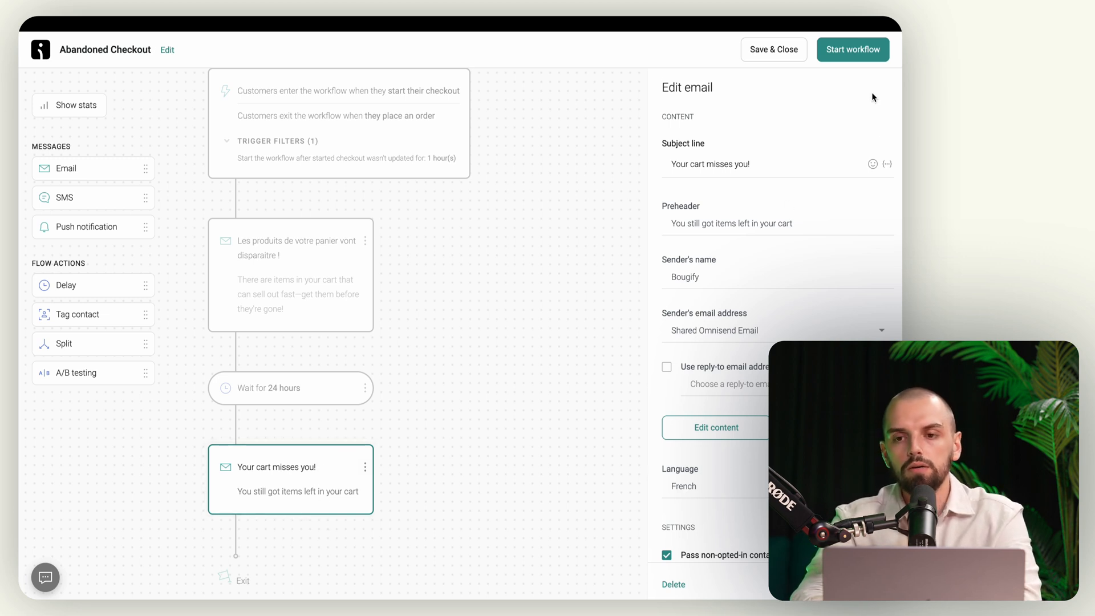
Step: Start the Abandoned Checkout workflow, dismiss the feedback survey, and glance at the account credits
click(859, 52)
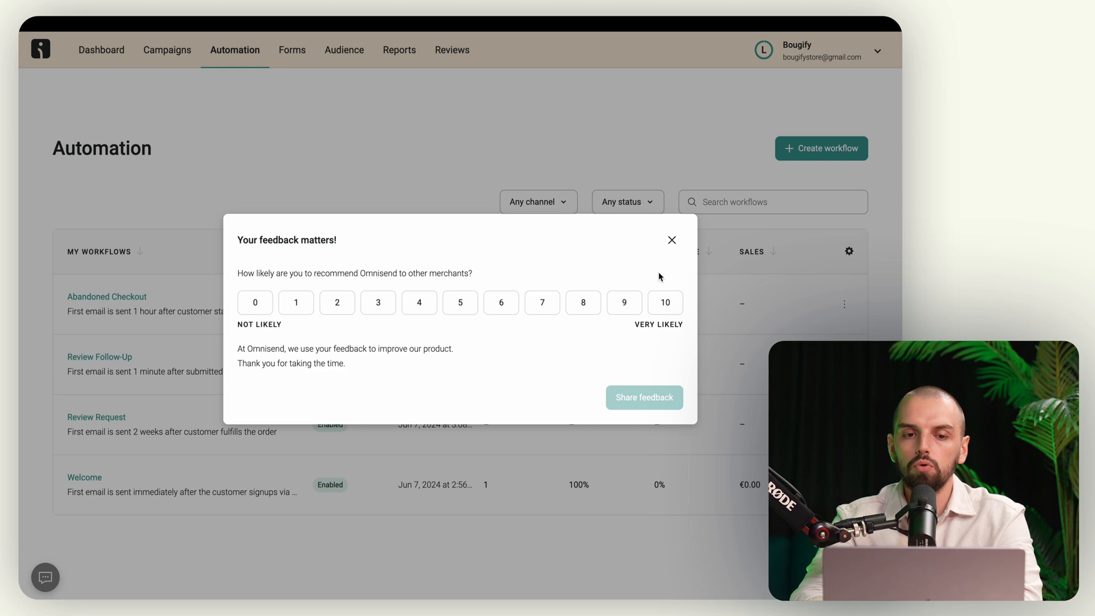
click(672, 239)
click(454, 104)
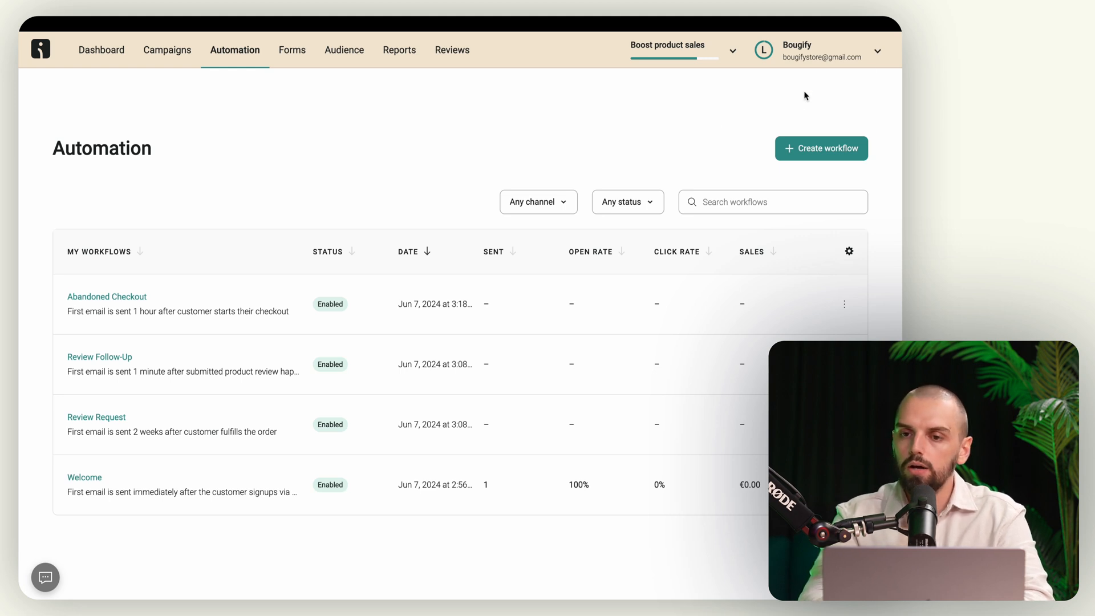
click(873, 58)
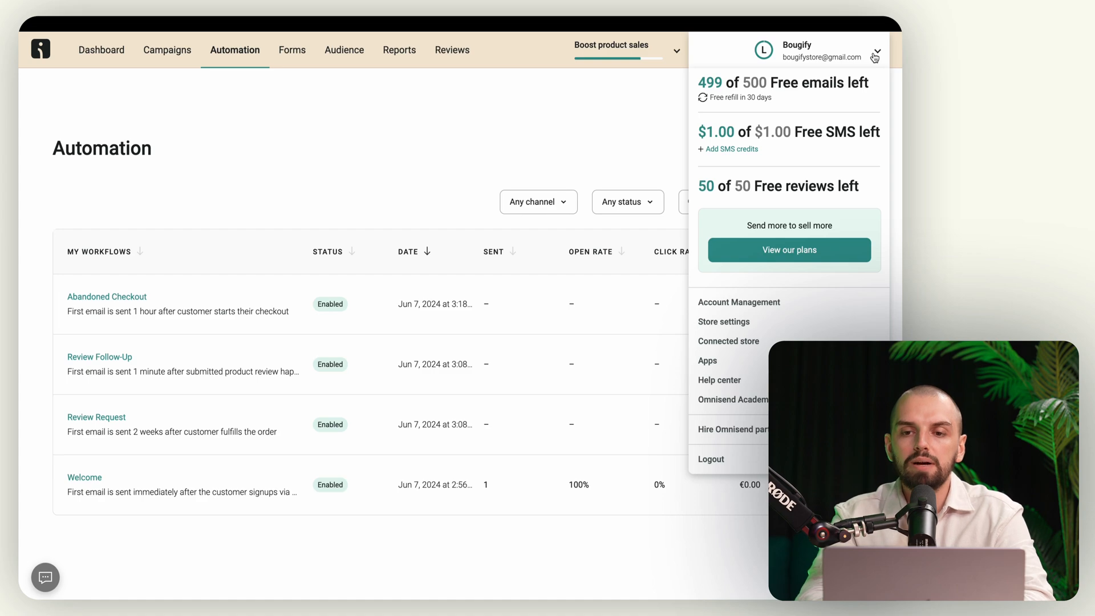
click(618, 105)
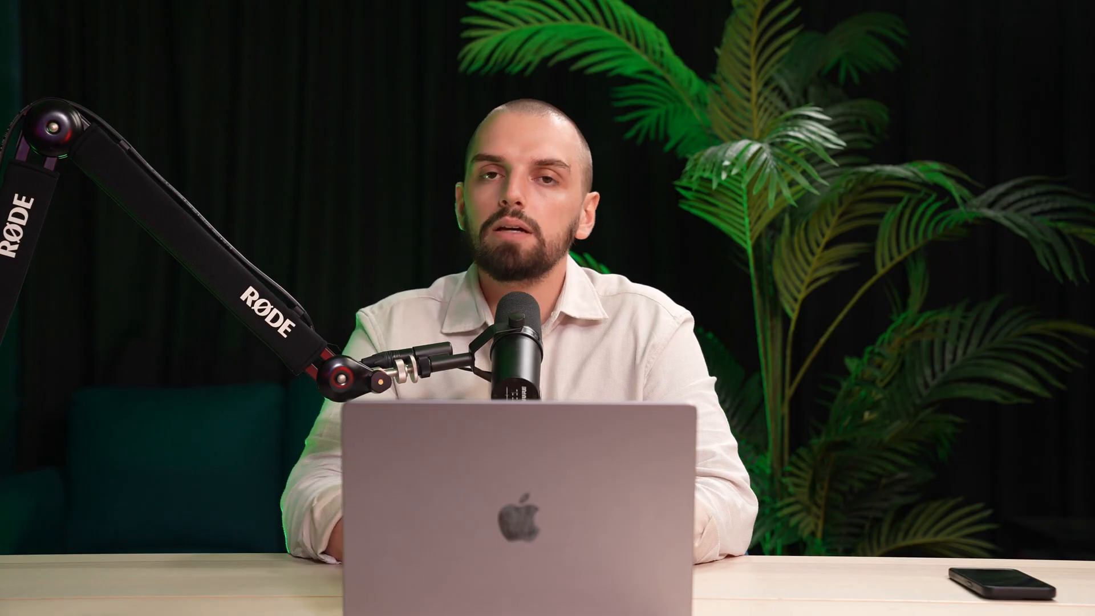